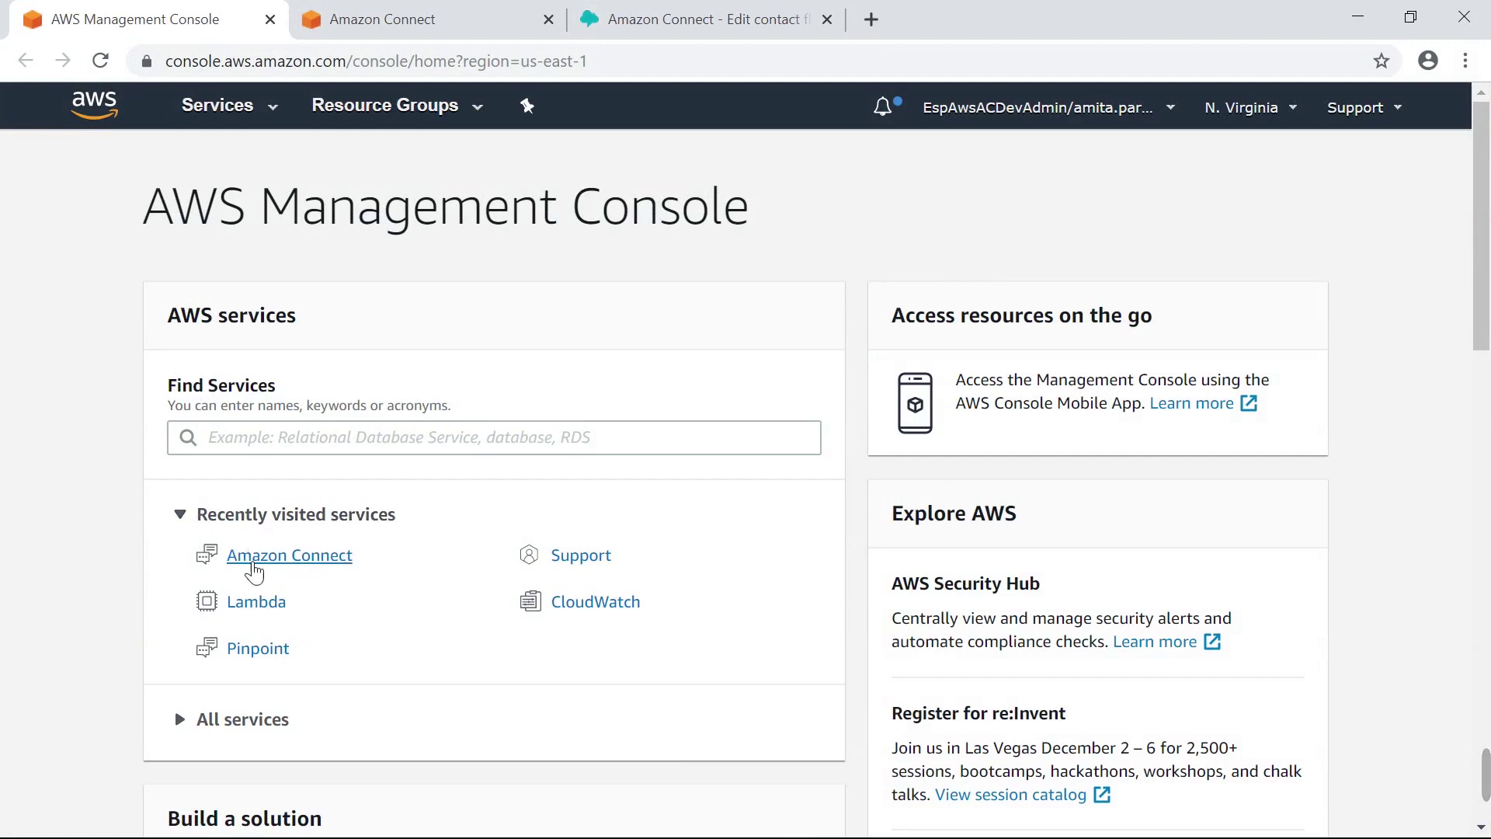
Switch to the Amazon Connect instance page
left_click(415, 36)
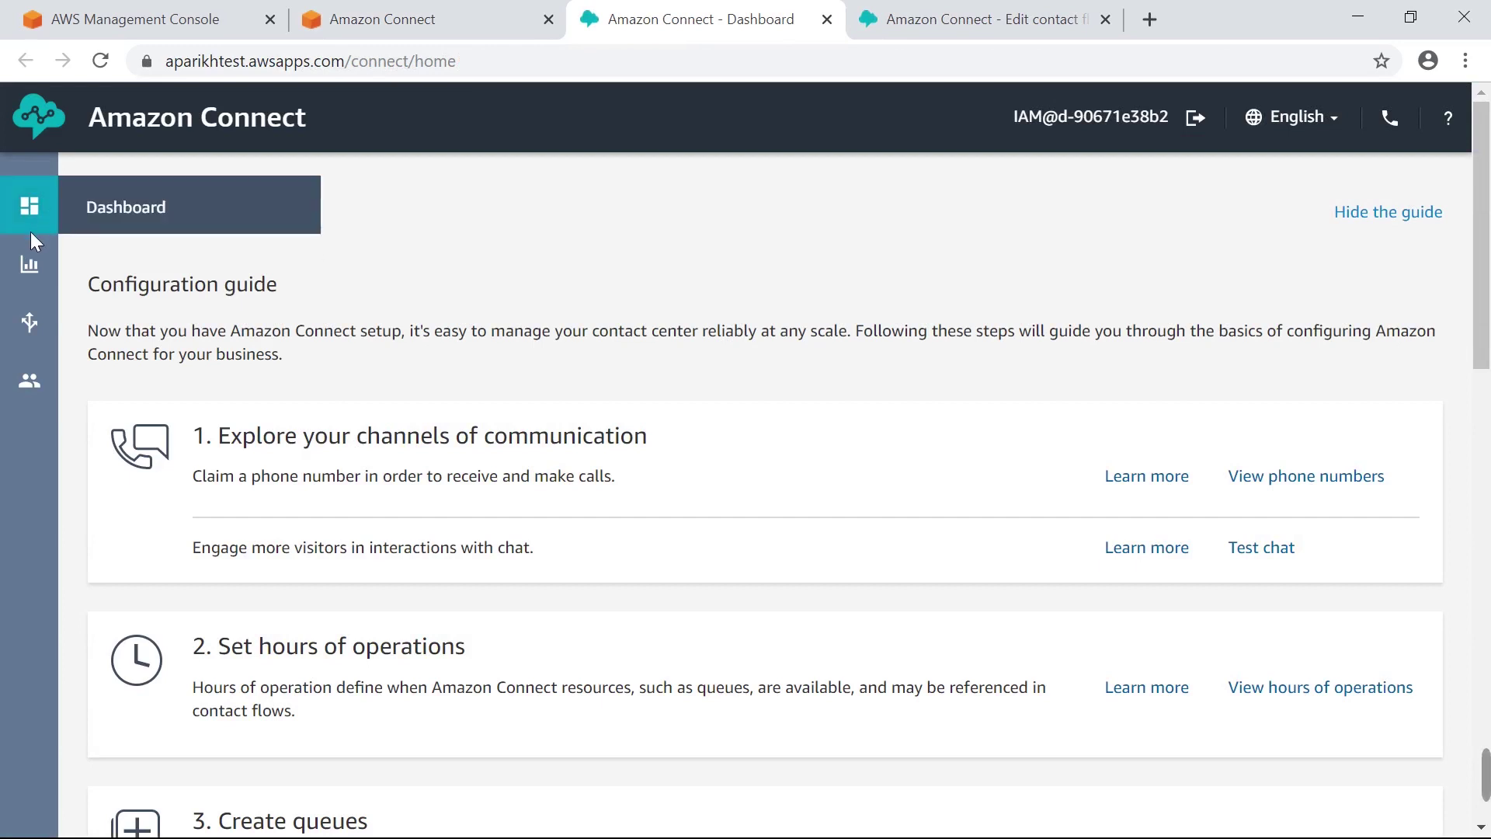
Look over the Metrics, Routing and Users sidebar menus, then bring up link options for Phone numbers
mouse_move(30, 253)
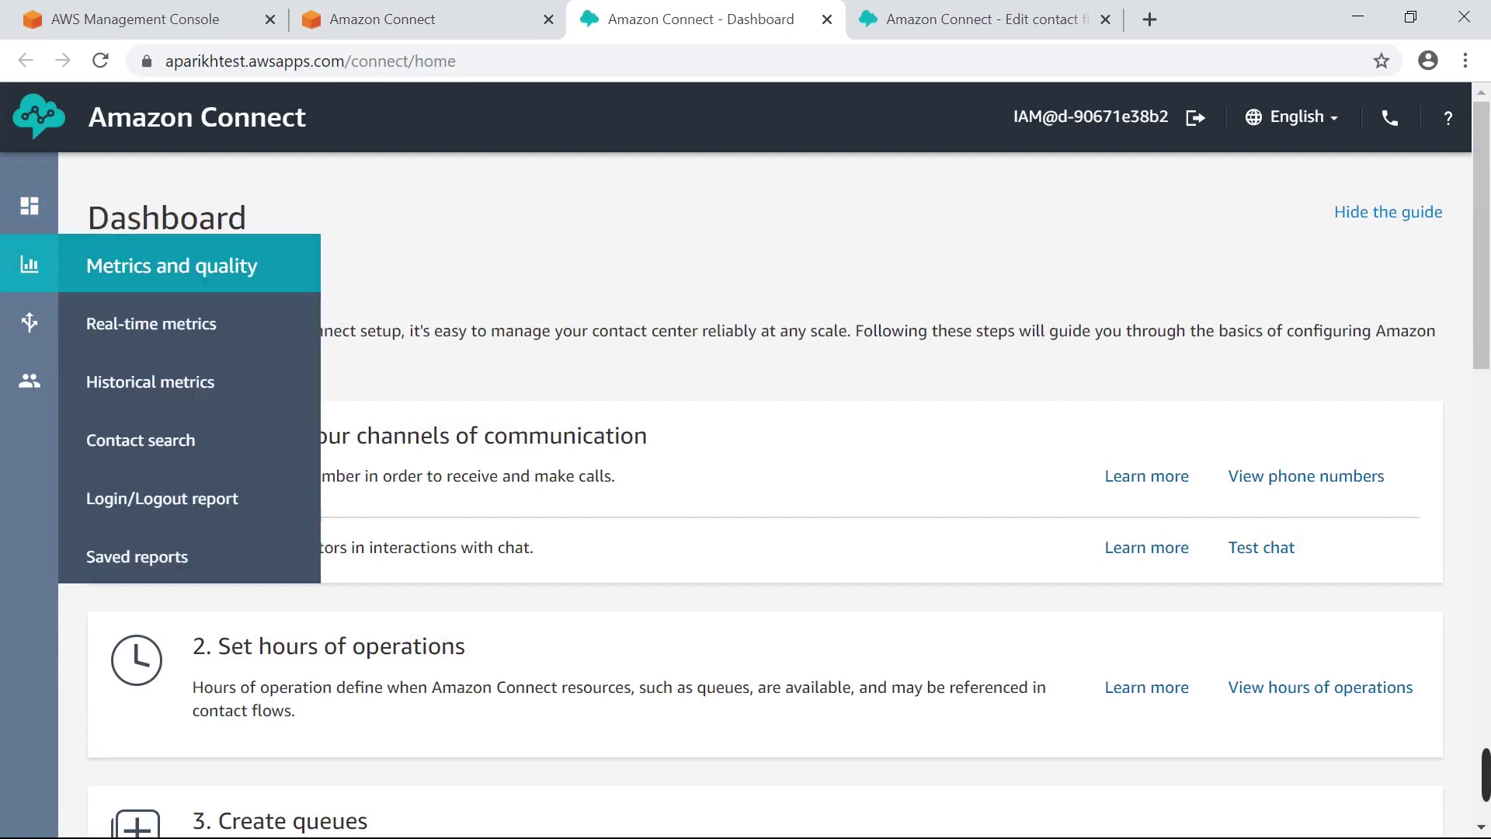
mouse_move(26, 322)
mouse_move(35, 389)
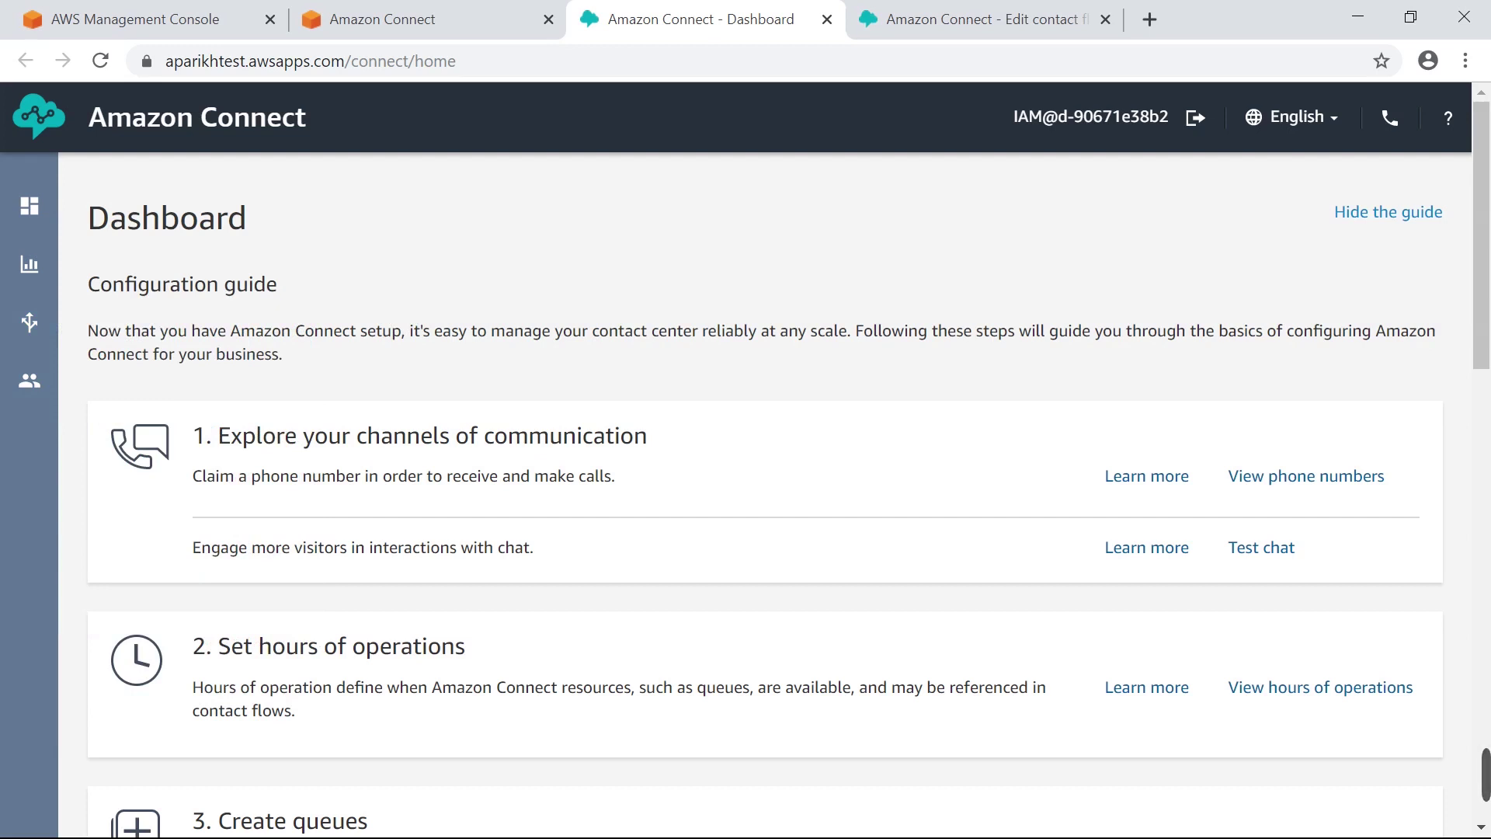
mouse_move(31, 324)
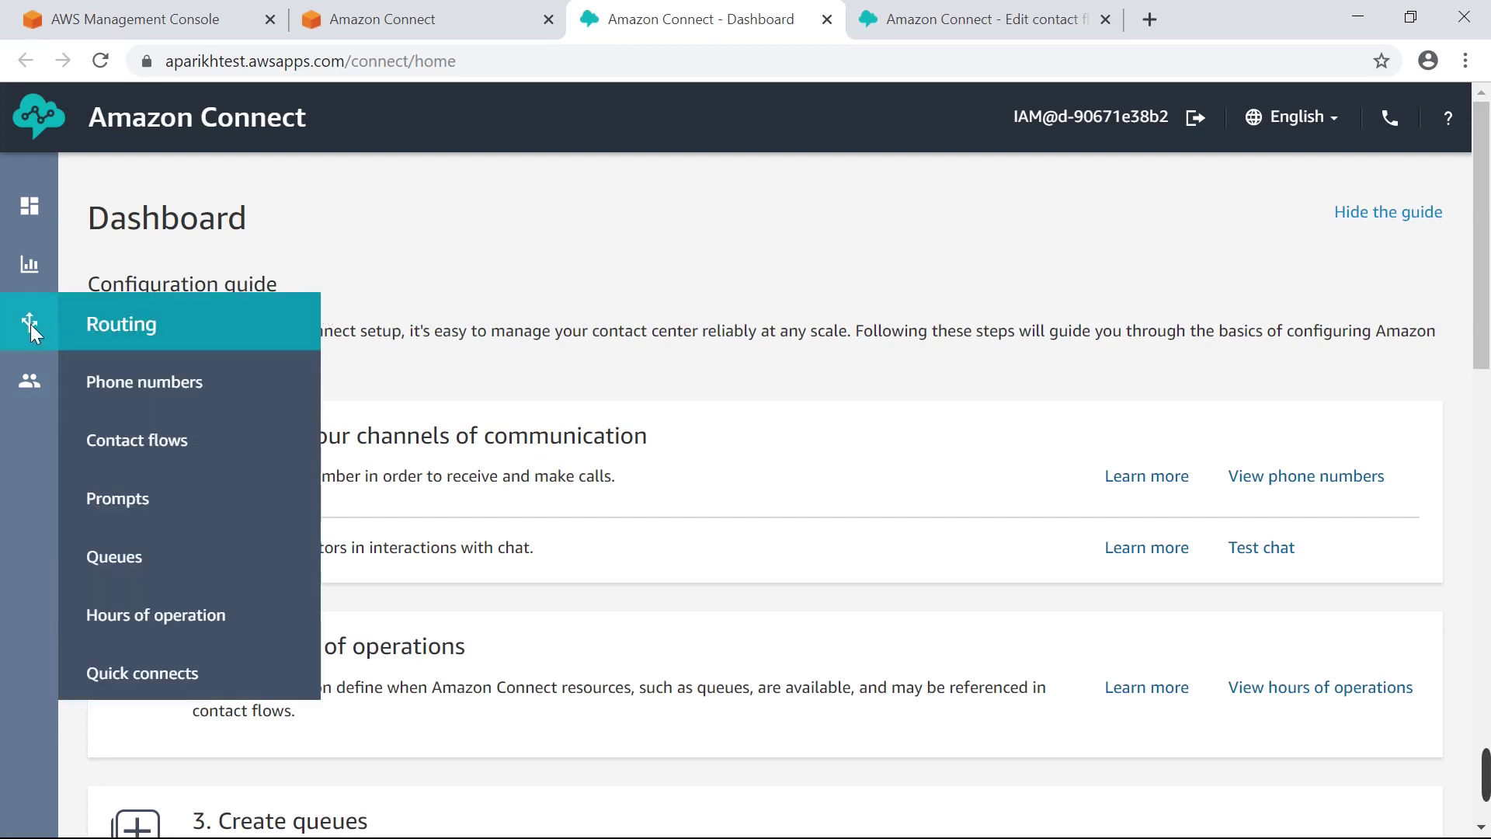
right_click(149, 392)
Open Phone numbers in a new tab and start claiming a Canada +1 number
left_click(167, 407)
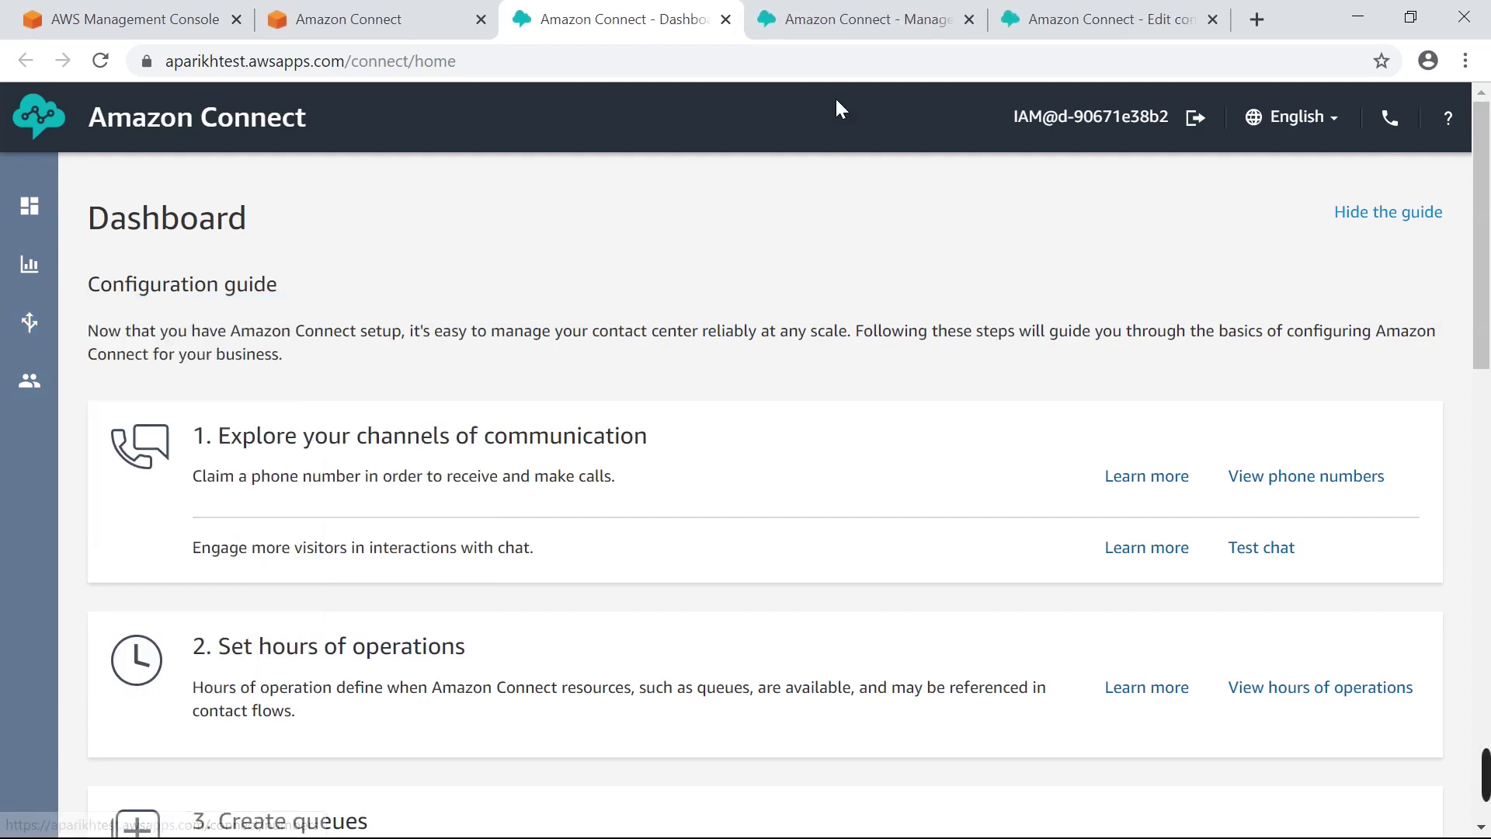
left_click(862, 26)
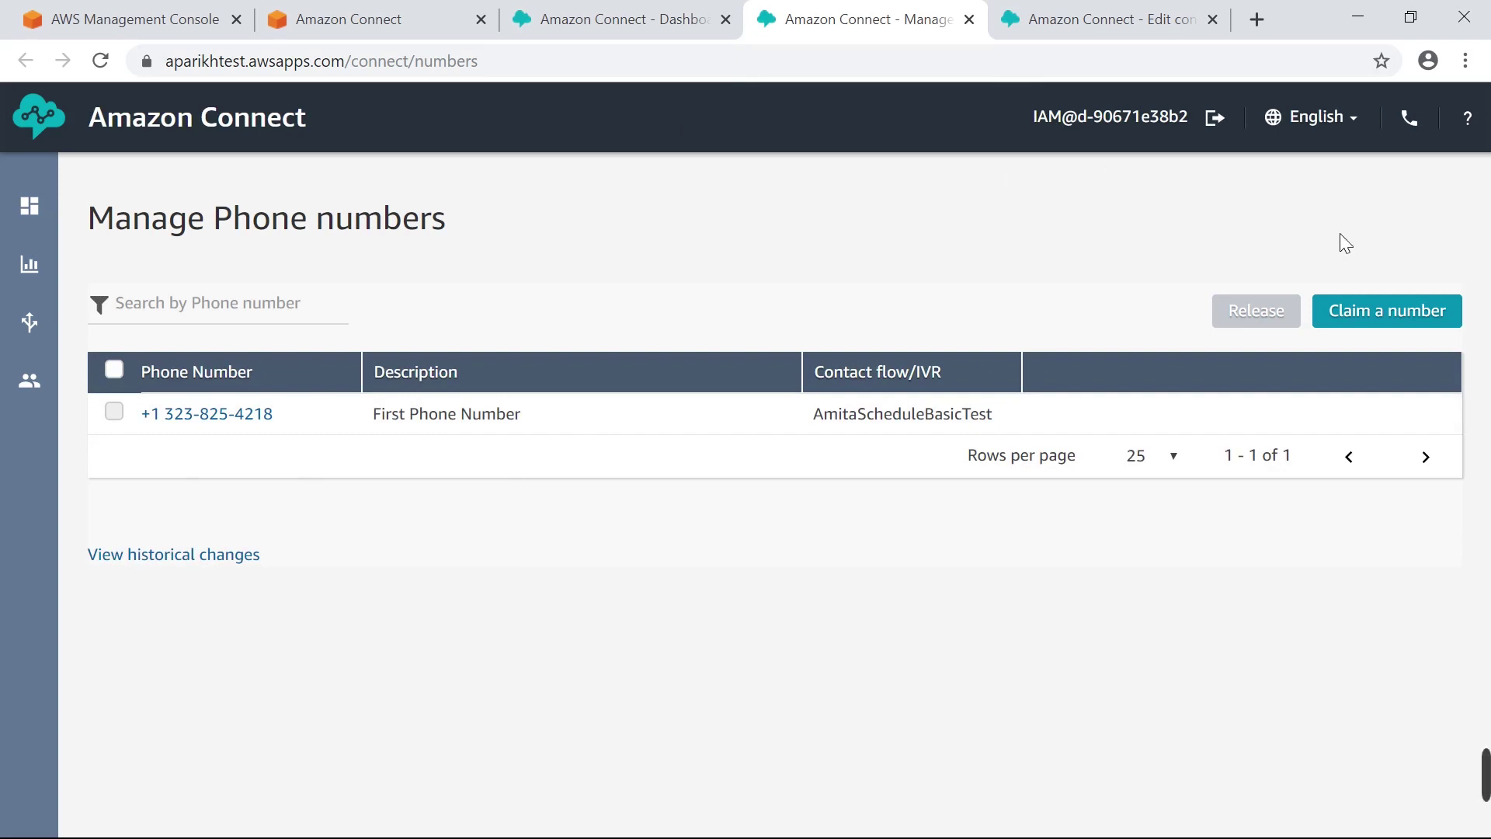
left_click(1408, 319)
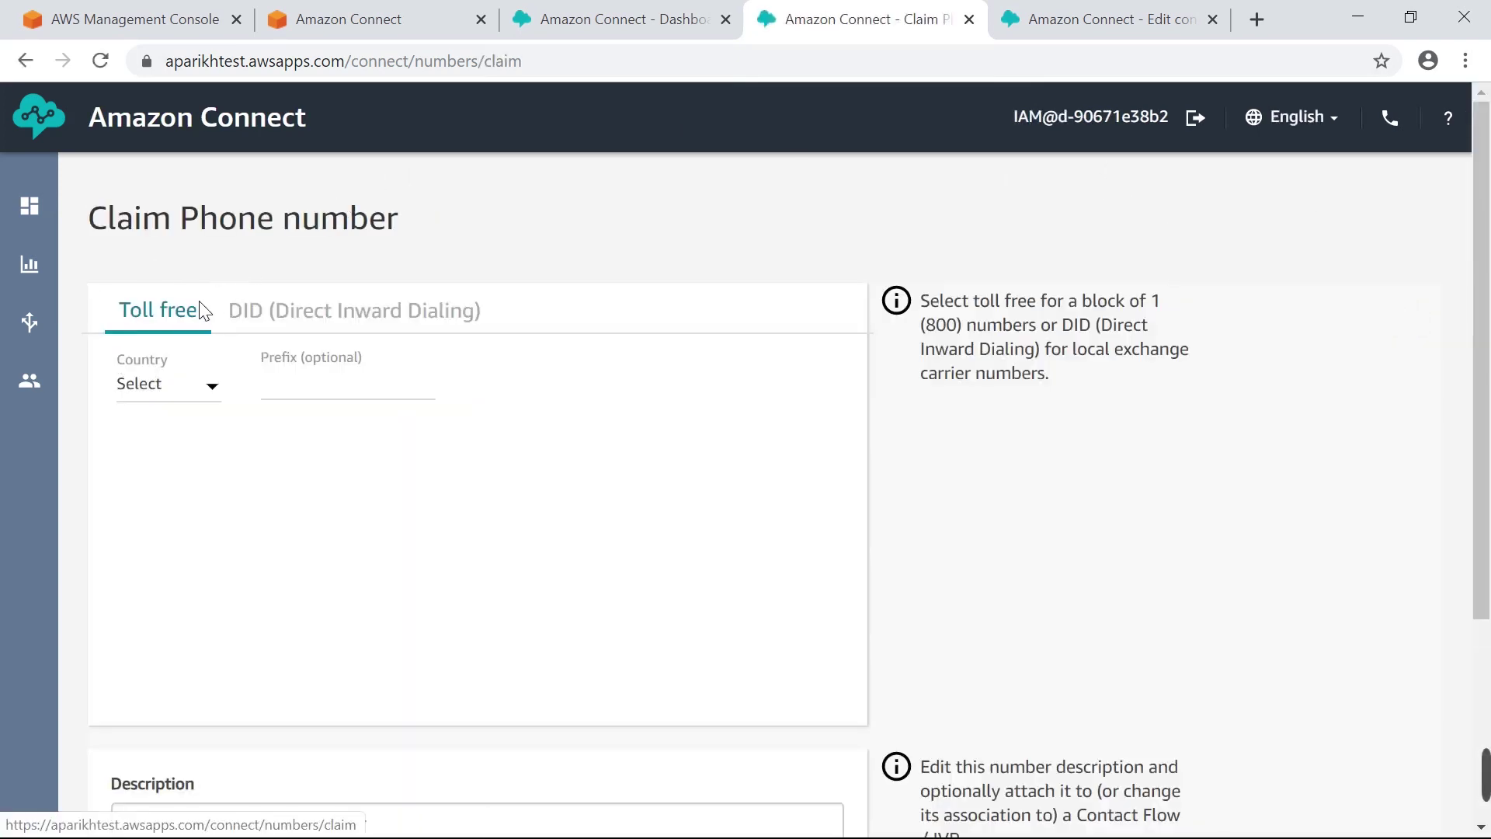
left_click(224, 395)
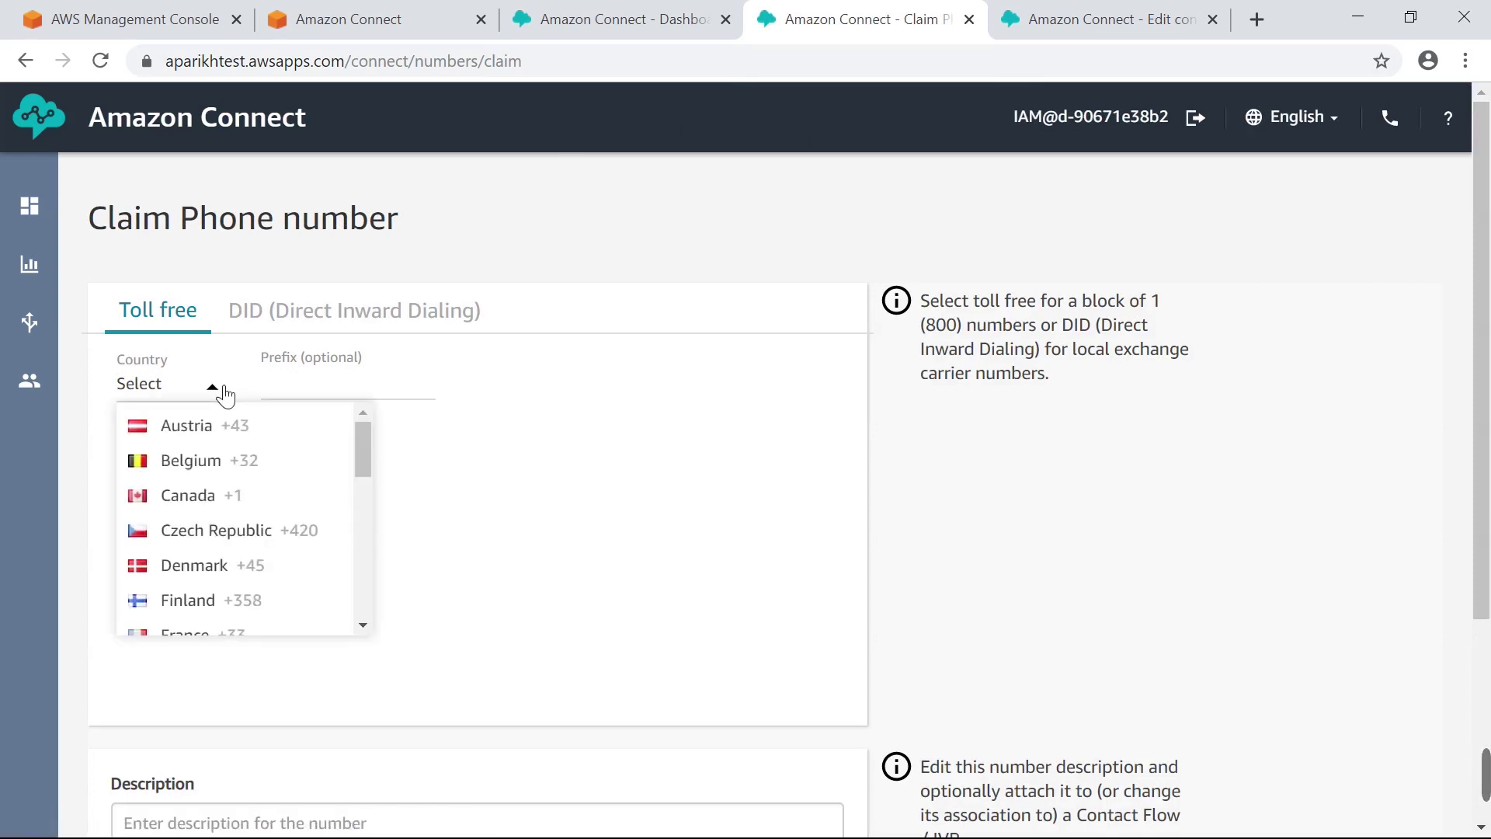
left_click(239, 495)
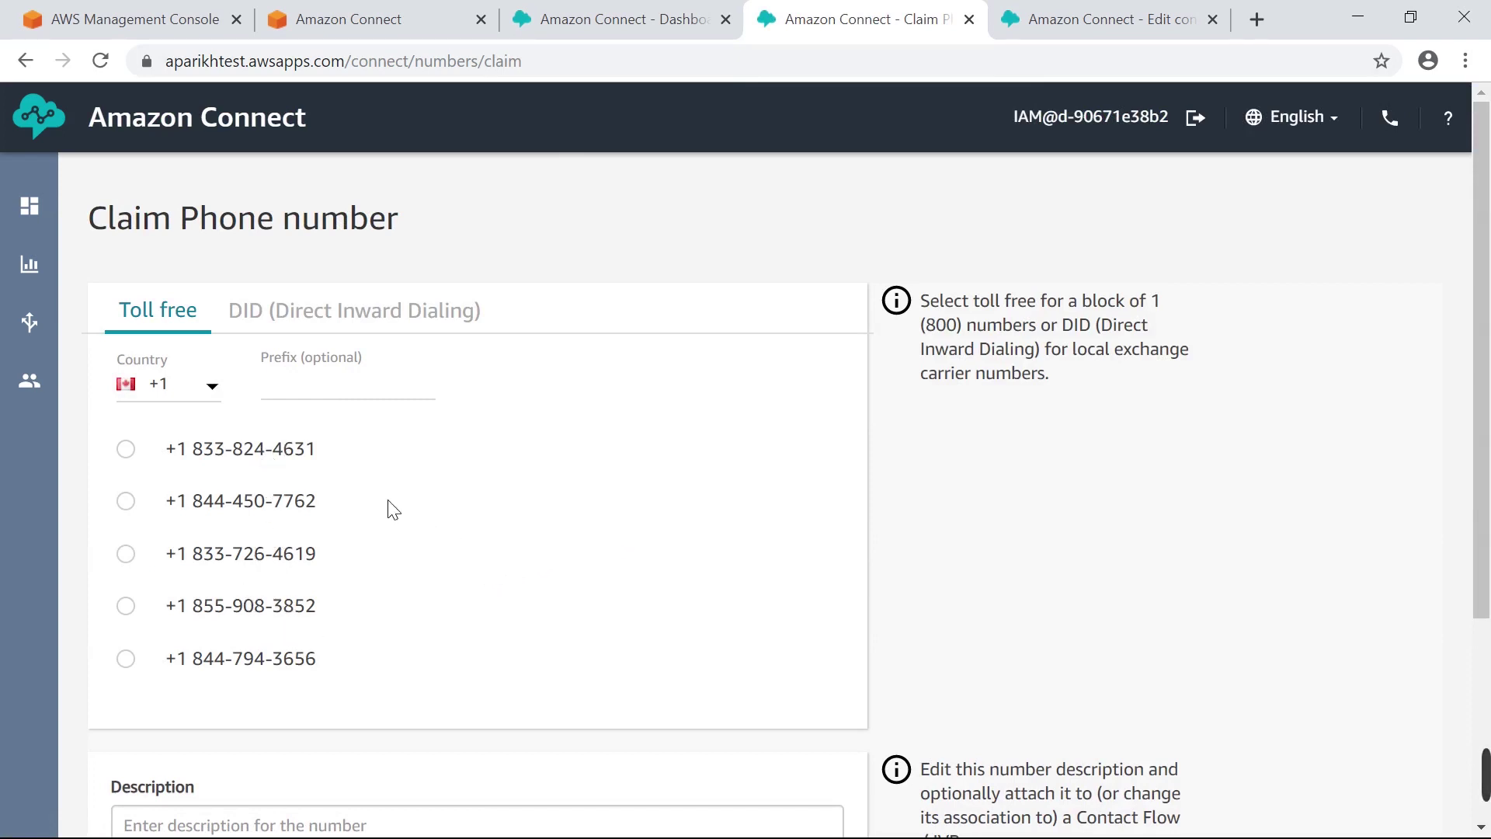
Claim the first toll-free number described as 'My test number', then return to the Dashboard
left_click(122, 454)
scroll(78, 518, "down", 4)
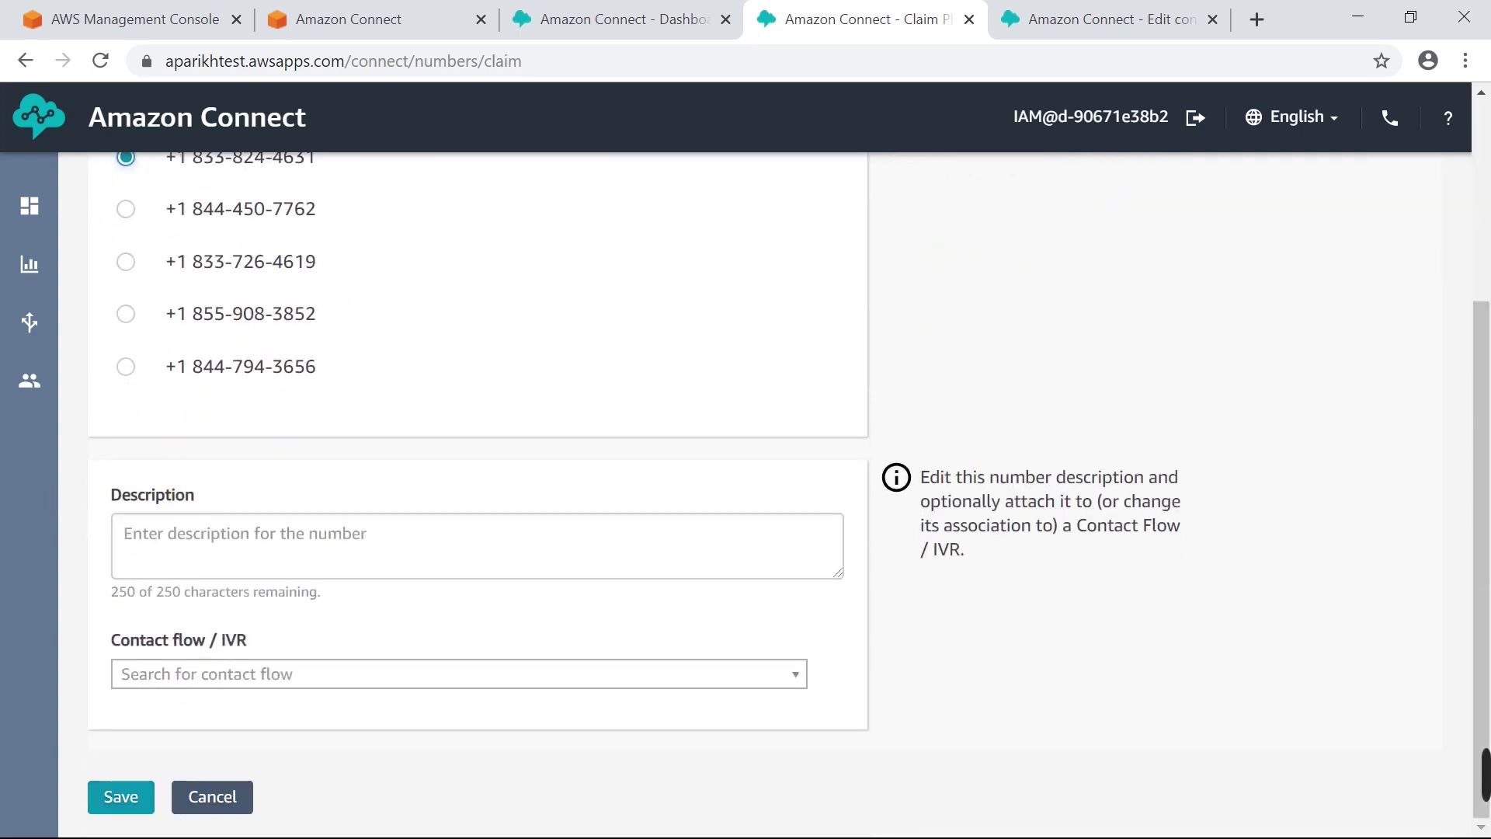
left_click(477, 545)
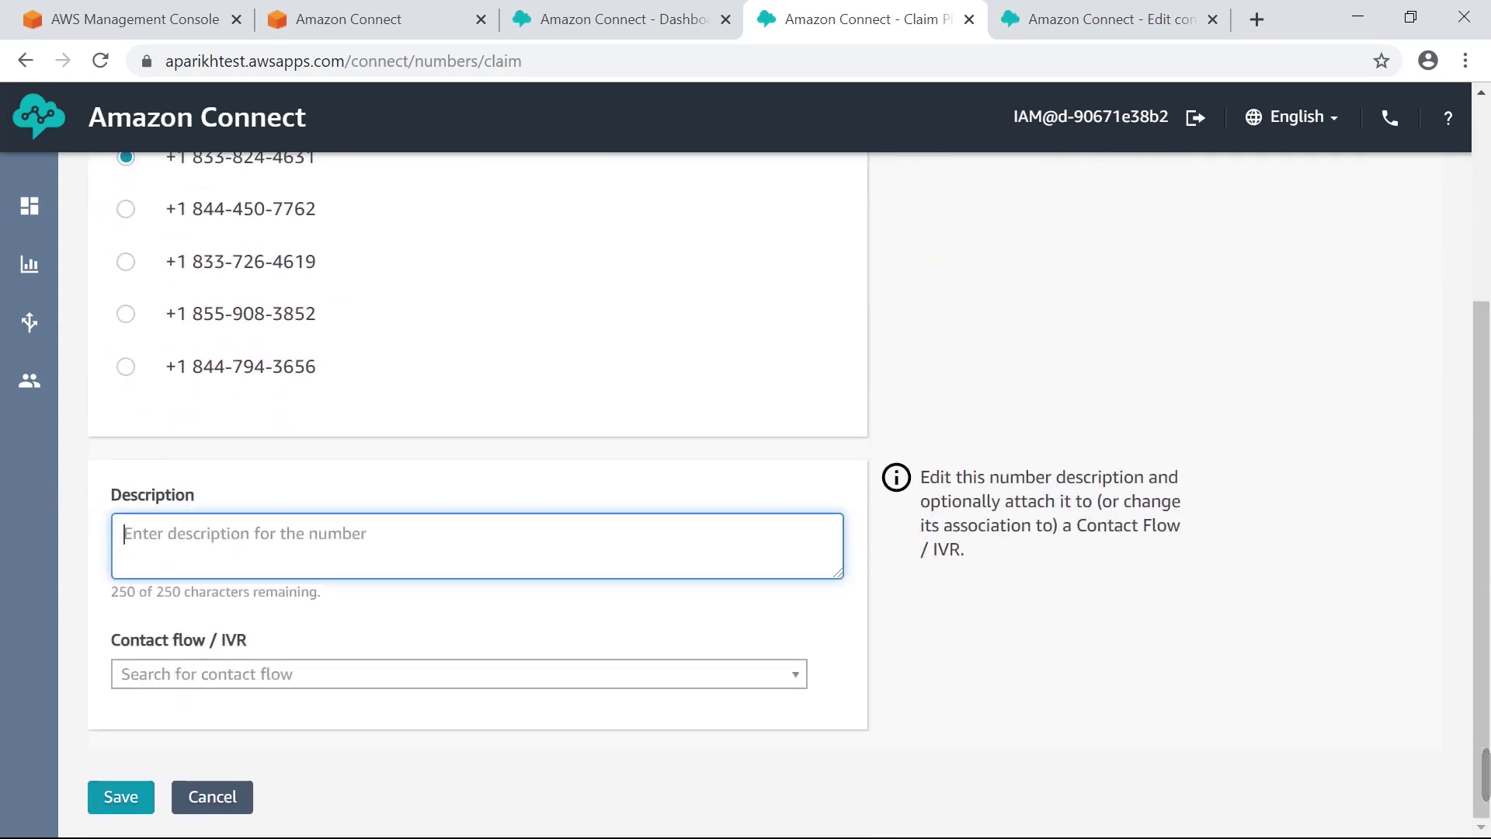
type("My test nub")
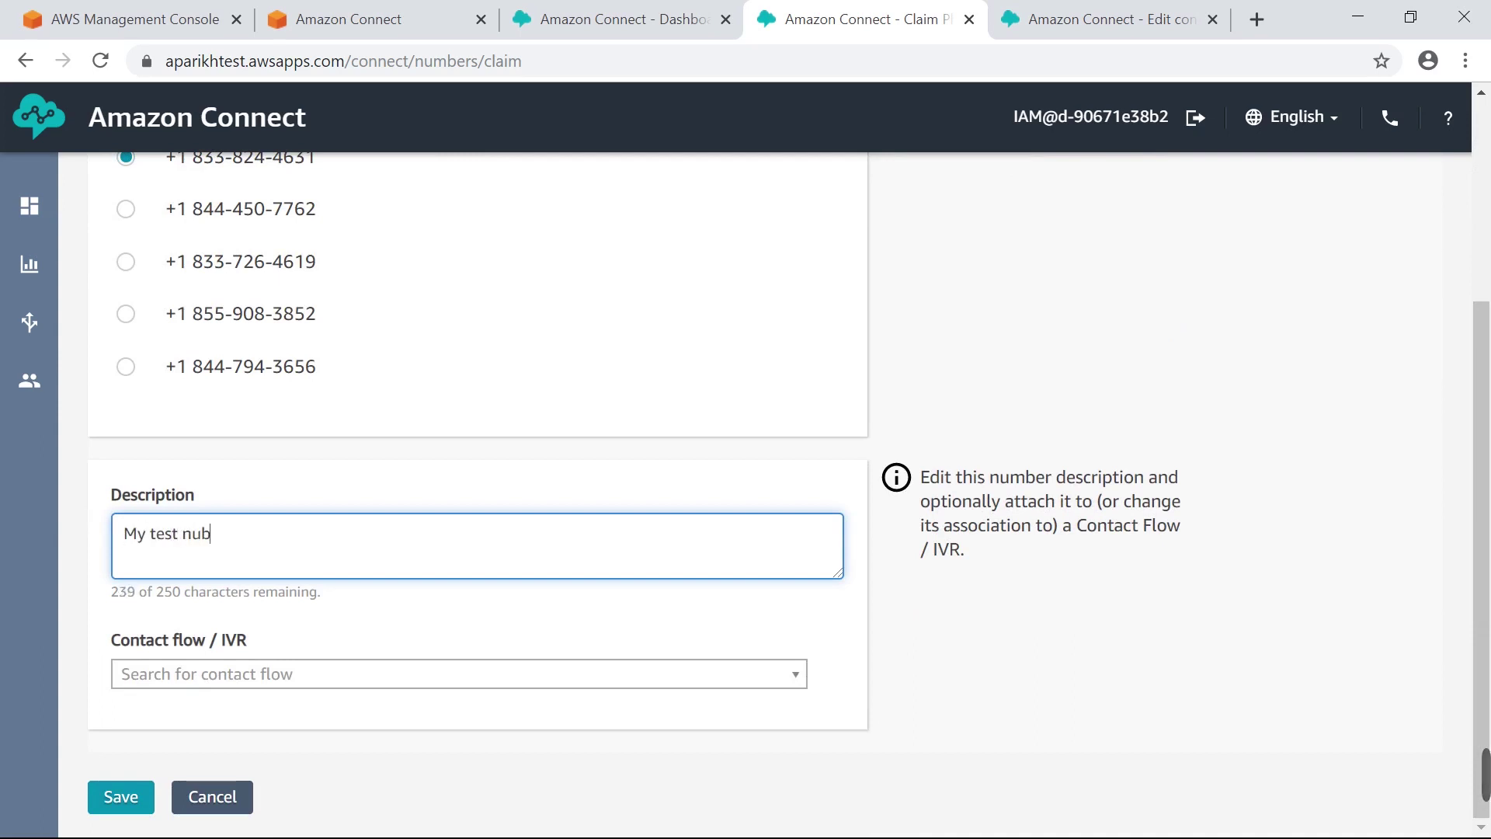
key("BackSpace")
type("mber")
left_click(121, 797)
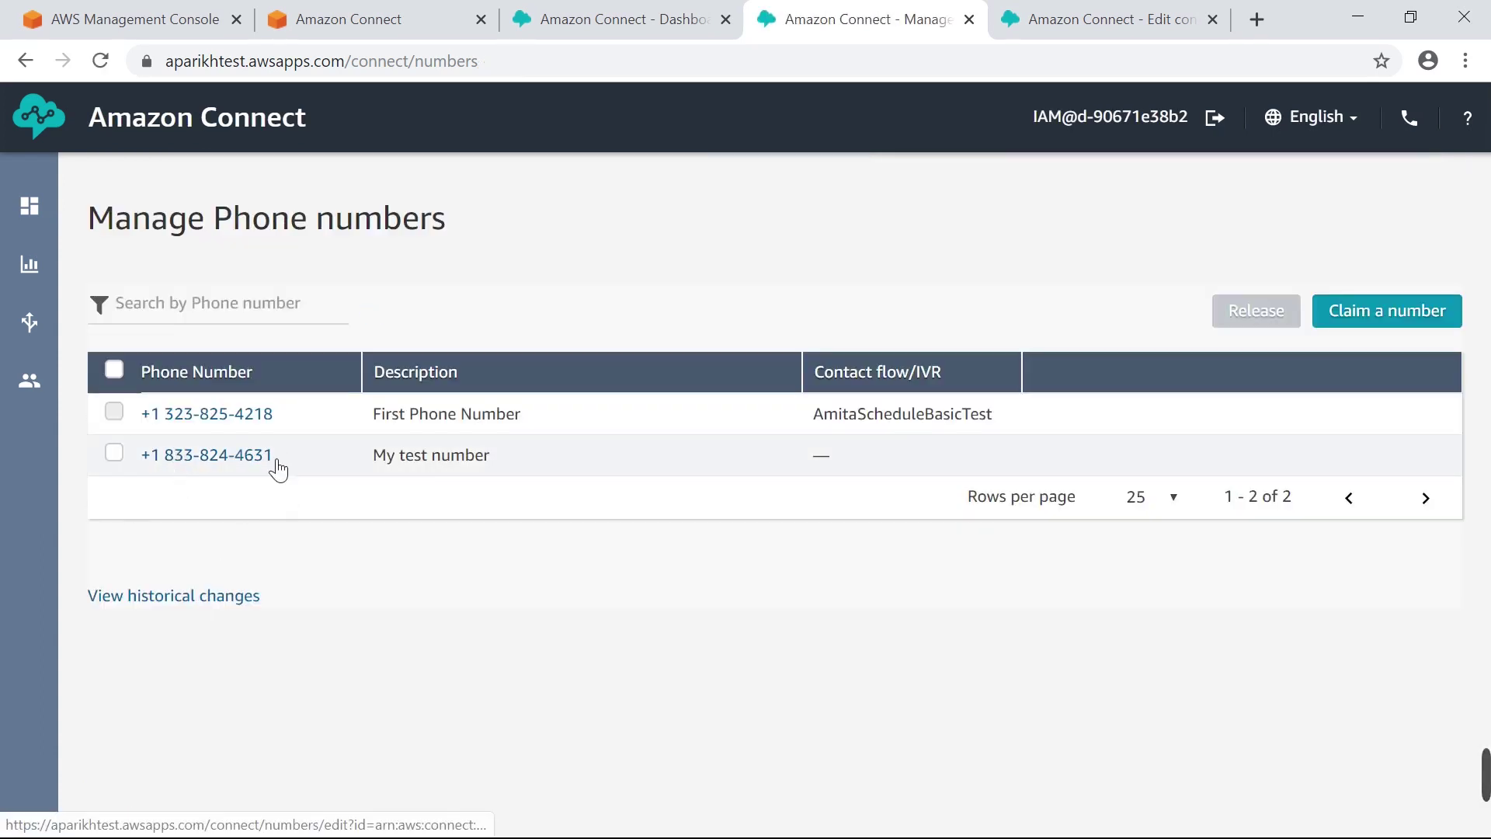
left_click(641, 17)
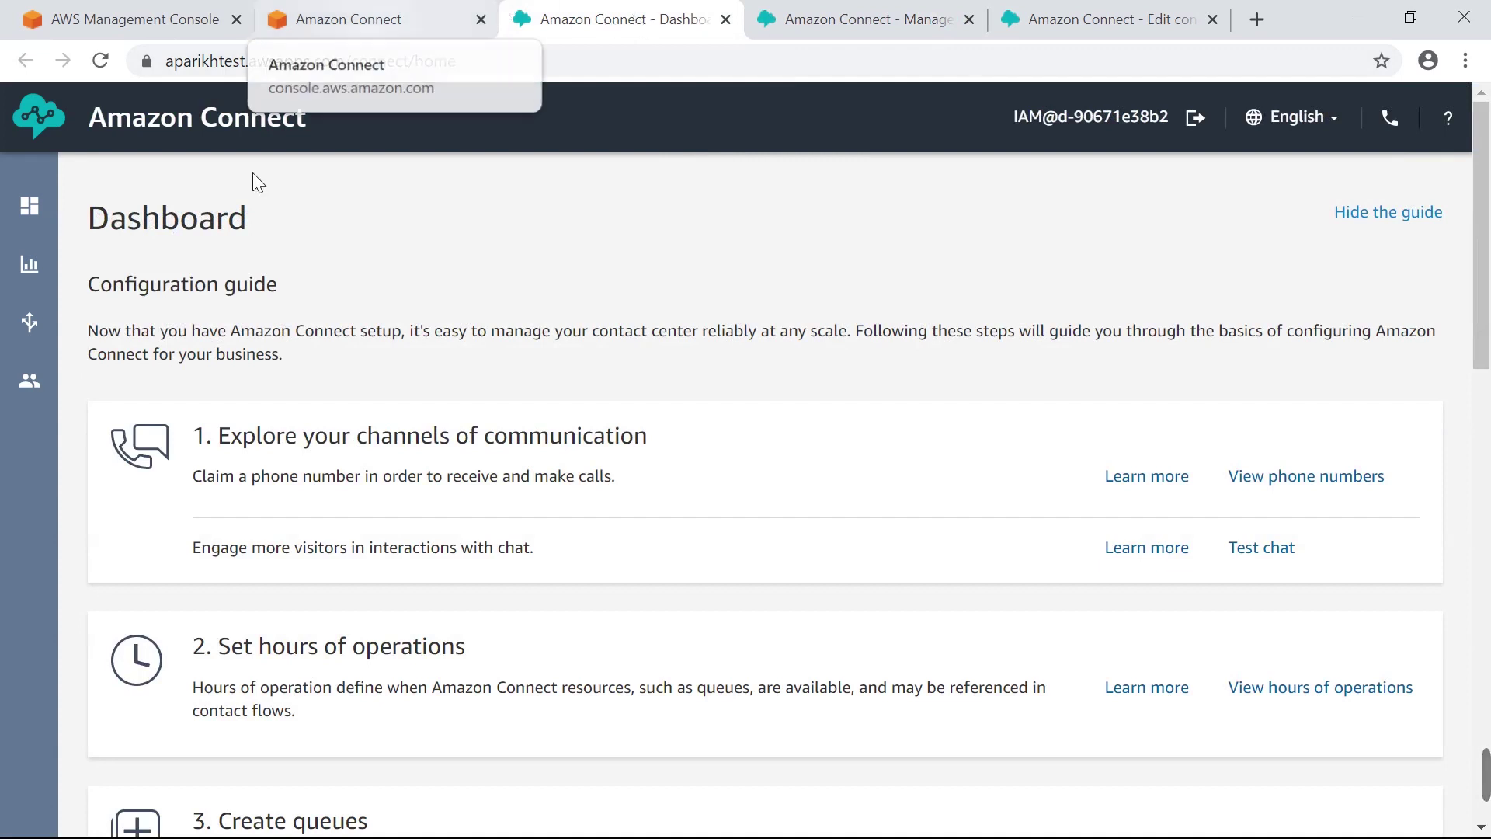
Open Routing > Contact flows and glance at the Create contact flow type options
mouse_move(47, 318)
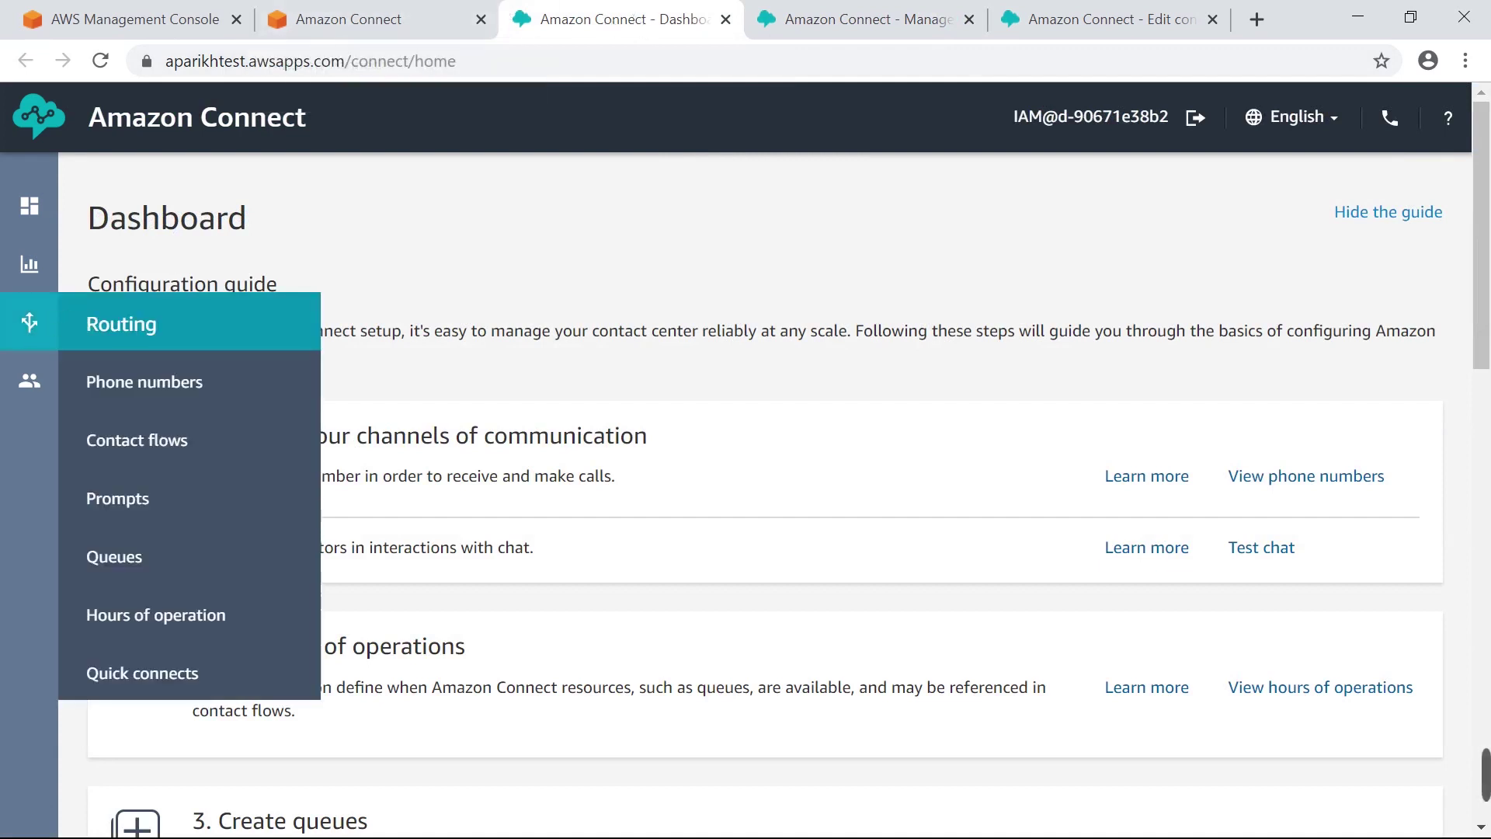
left_click(163, 458)
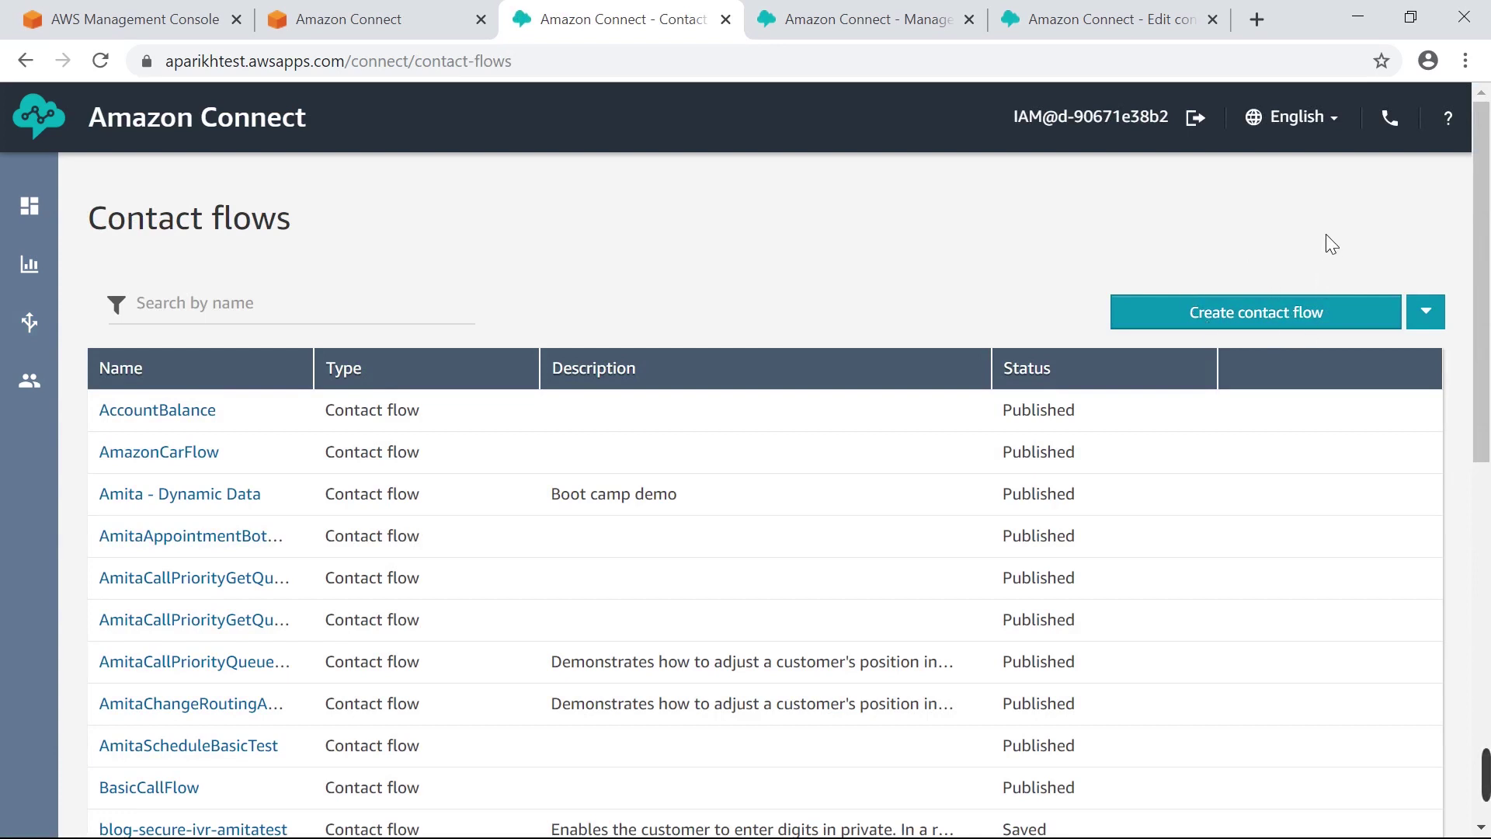
left_click(1437, 319)
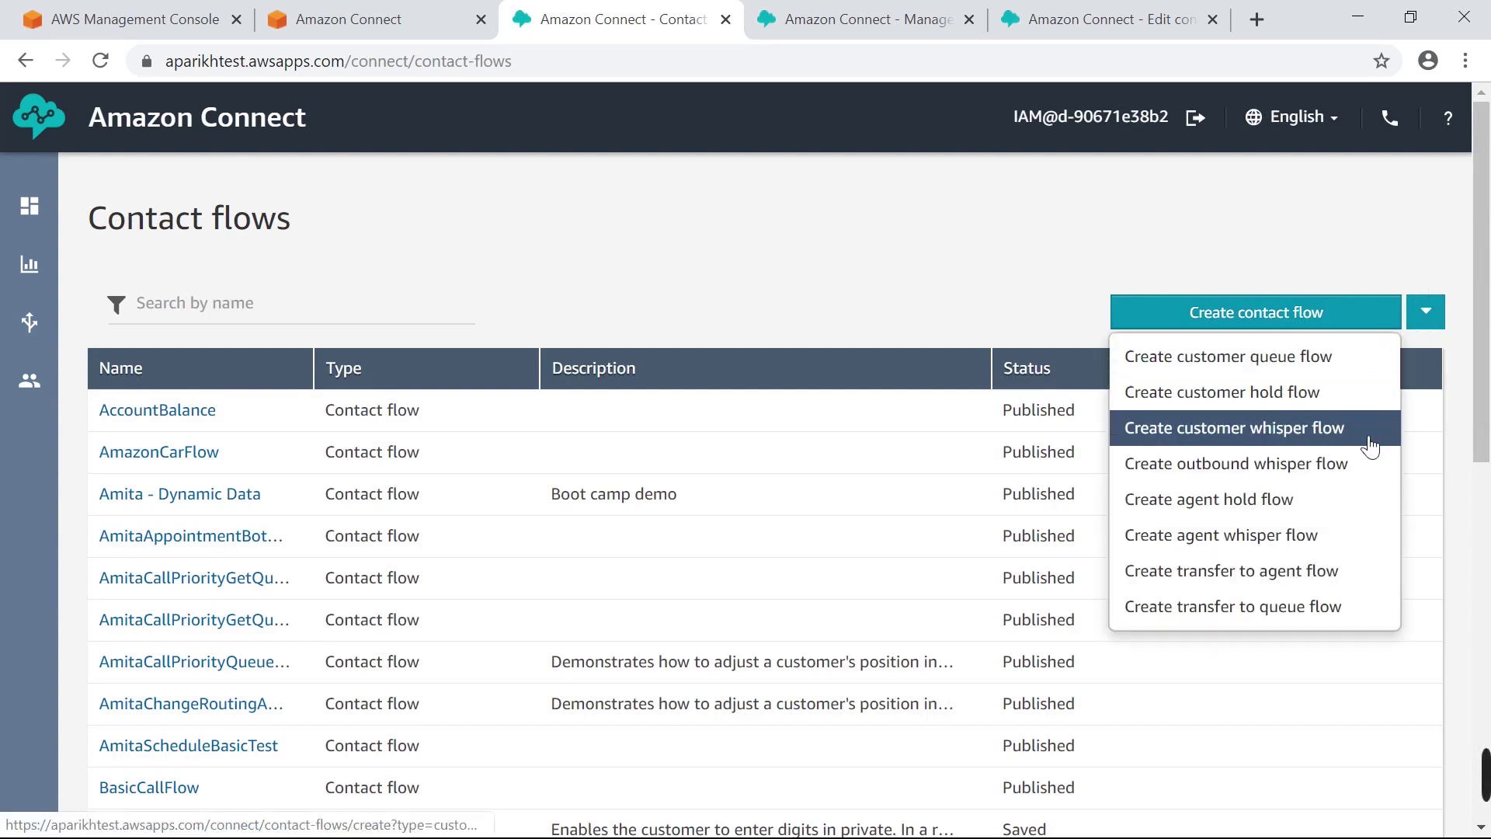
left_click(1292, 229)
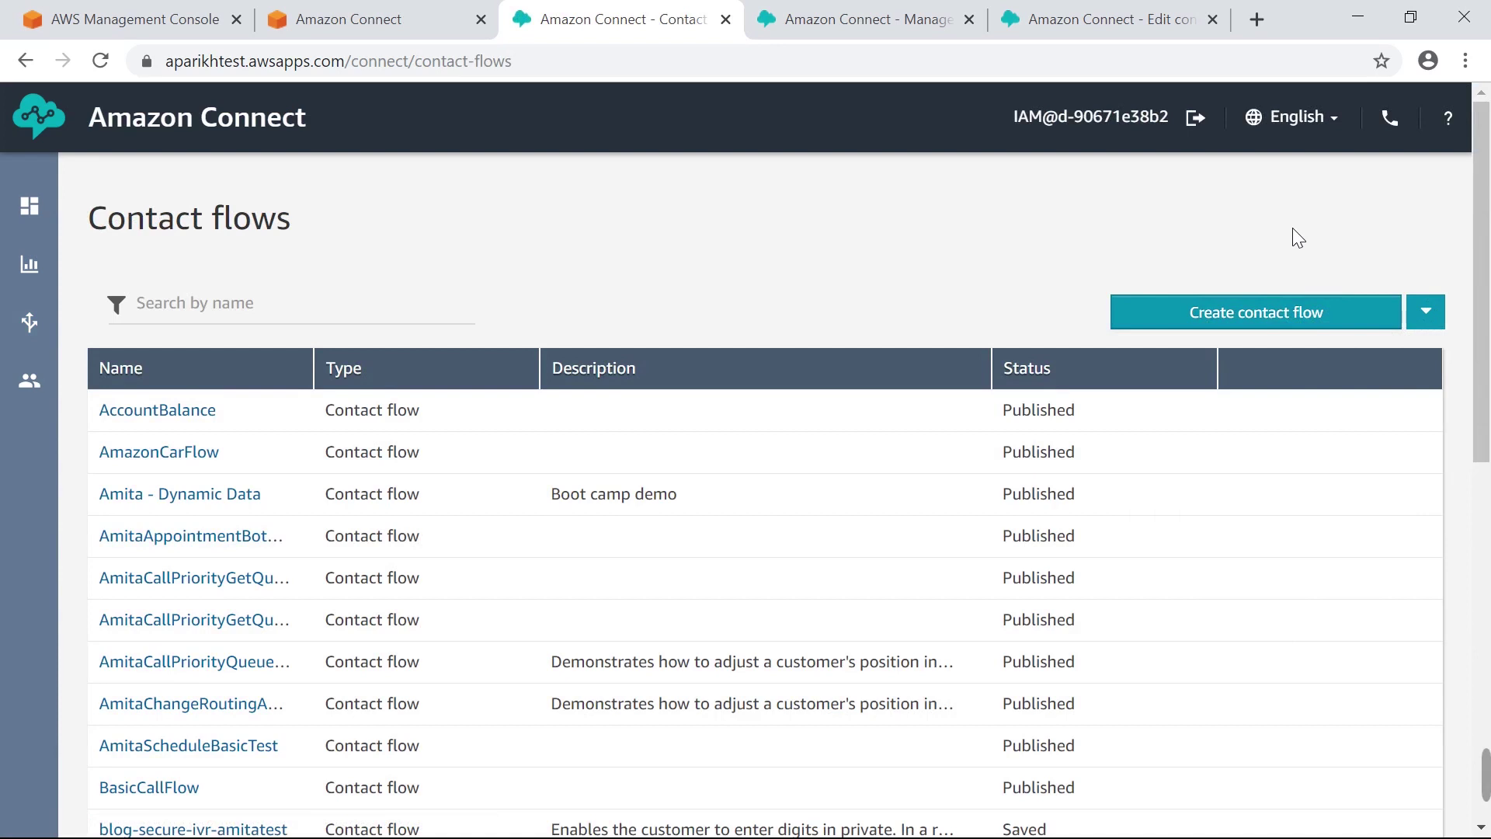
Start a new flow, name it 'October 2019 Test Flow', save it, then switch to the CombinedDelivery flow
left_click(1276, 316)
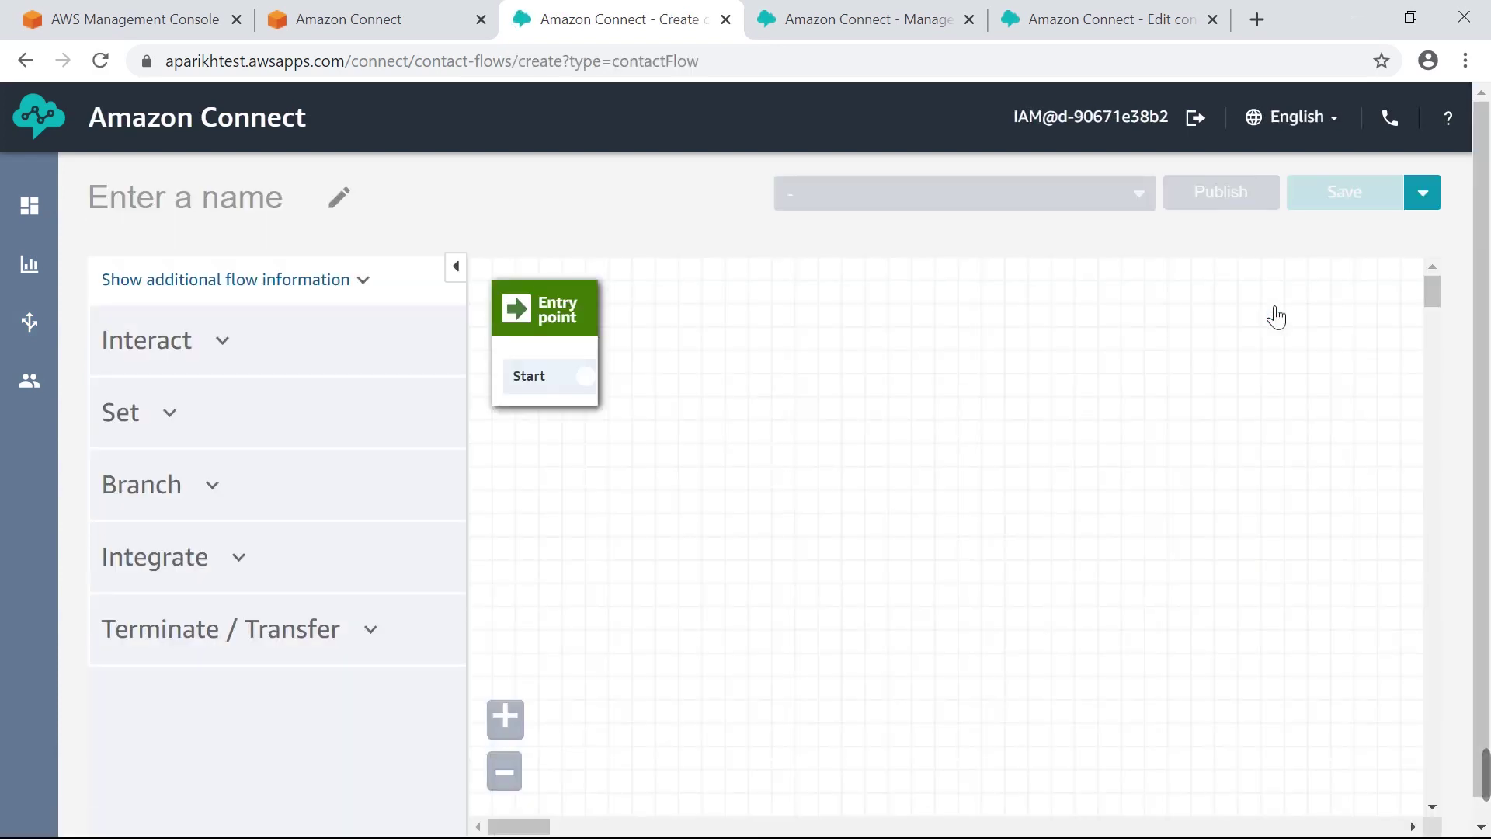
left_click(339, 197)
type("Oc")
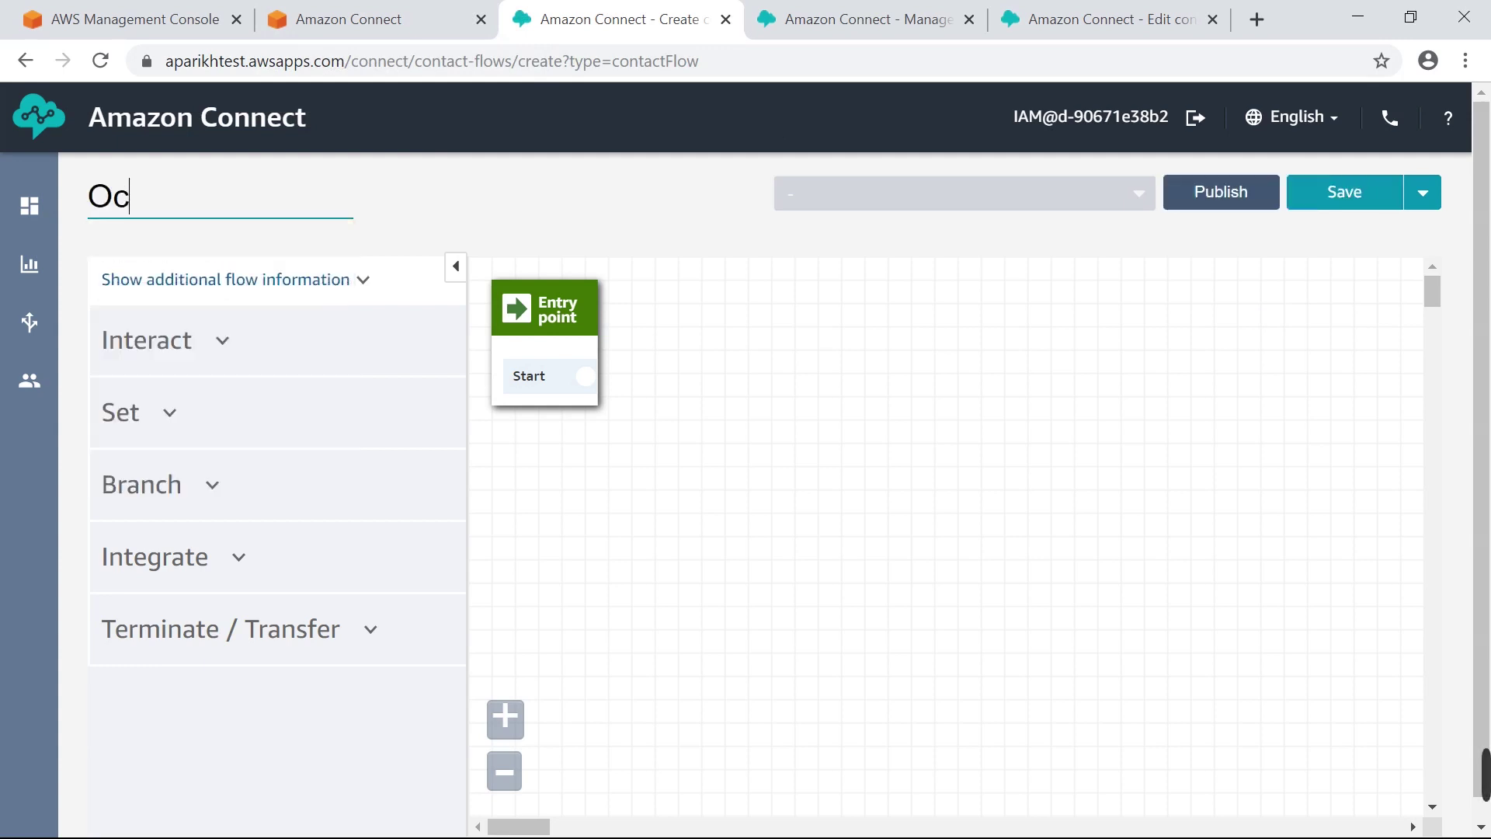
type("tober 20")
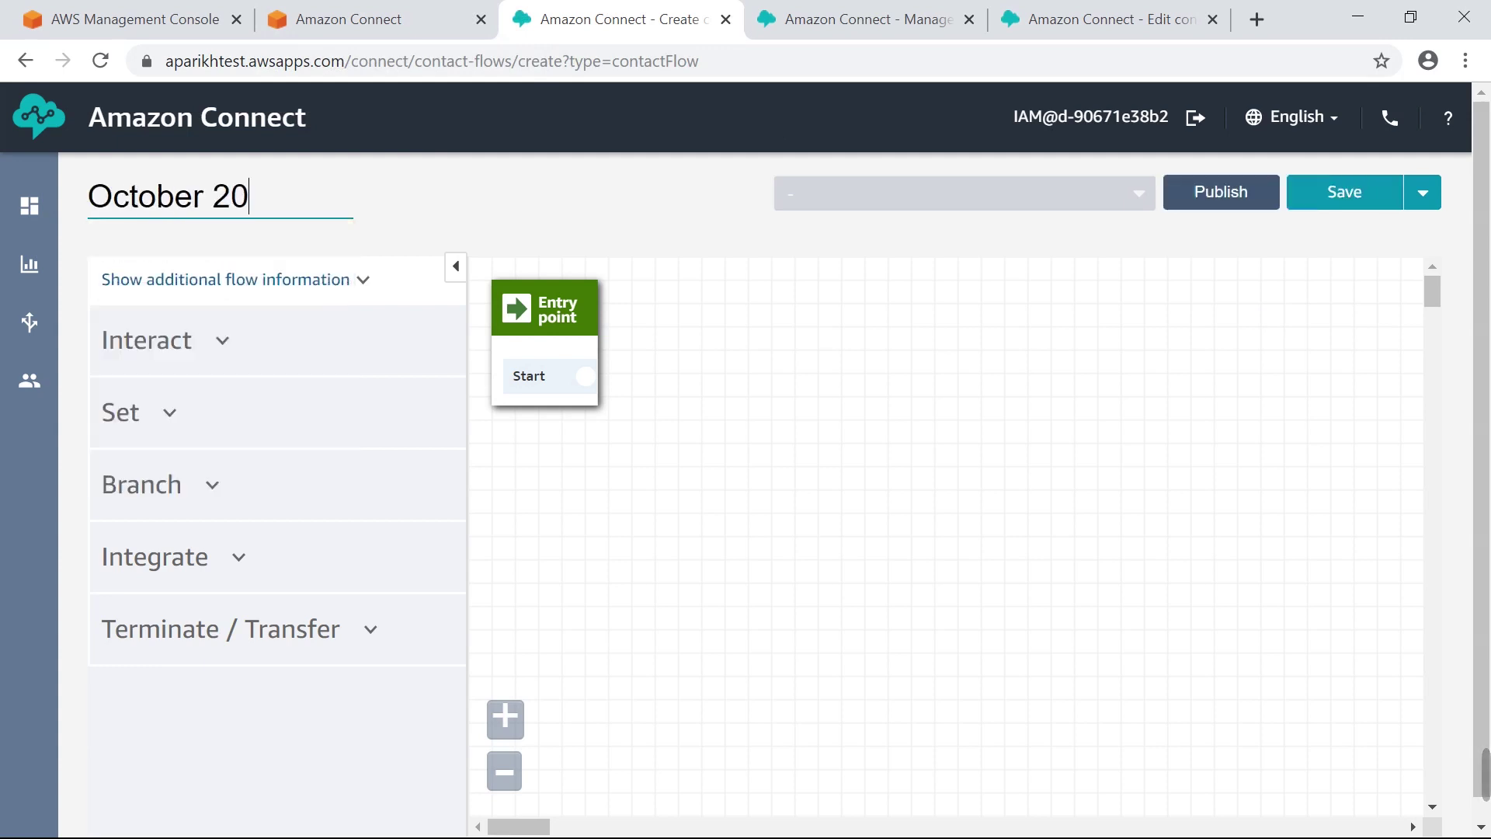
type("19 Test Flow")
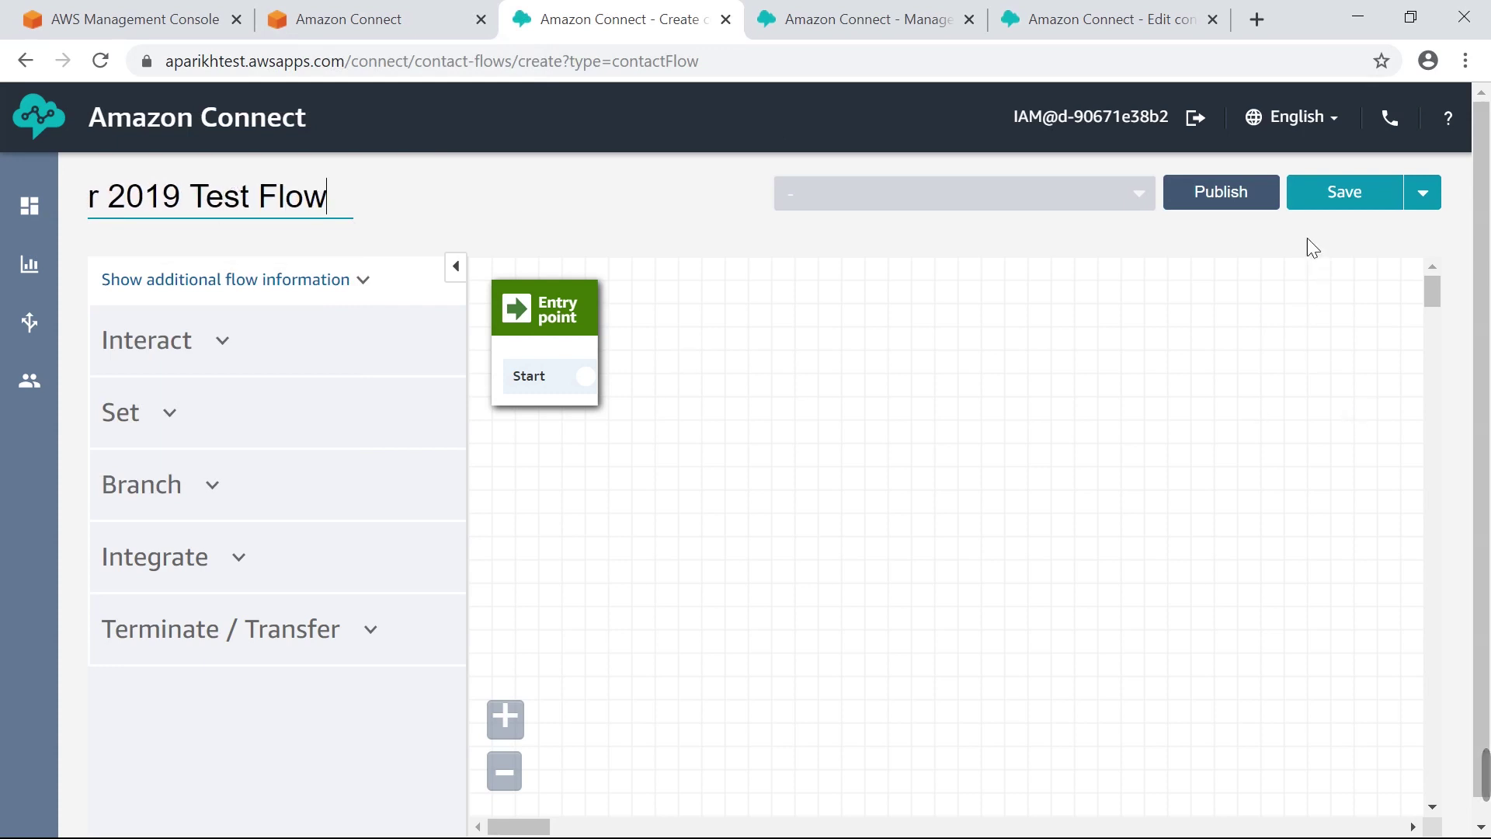
left_click(1336, 208)
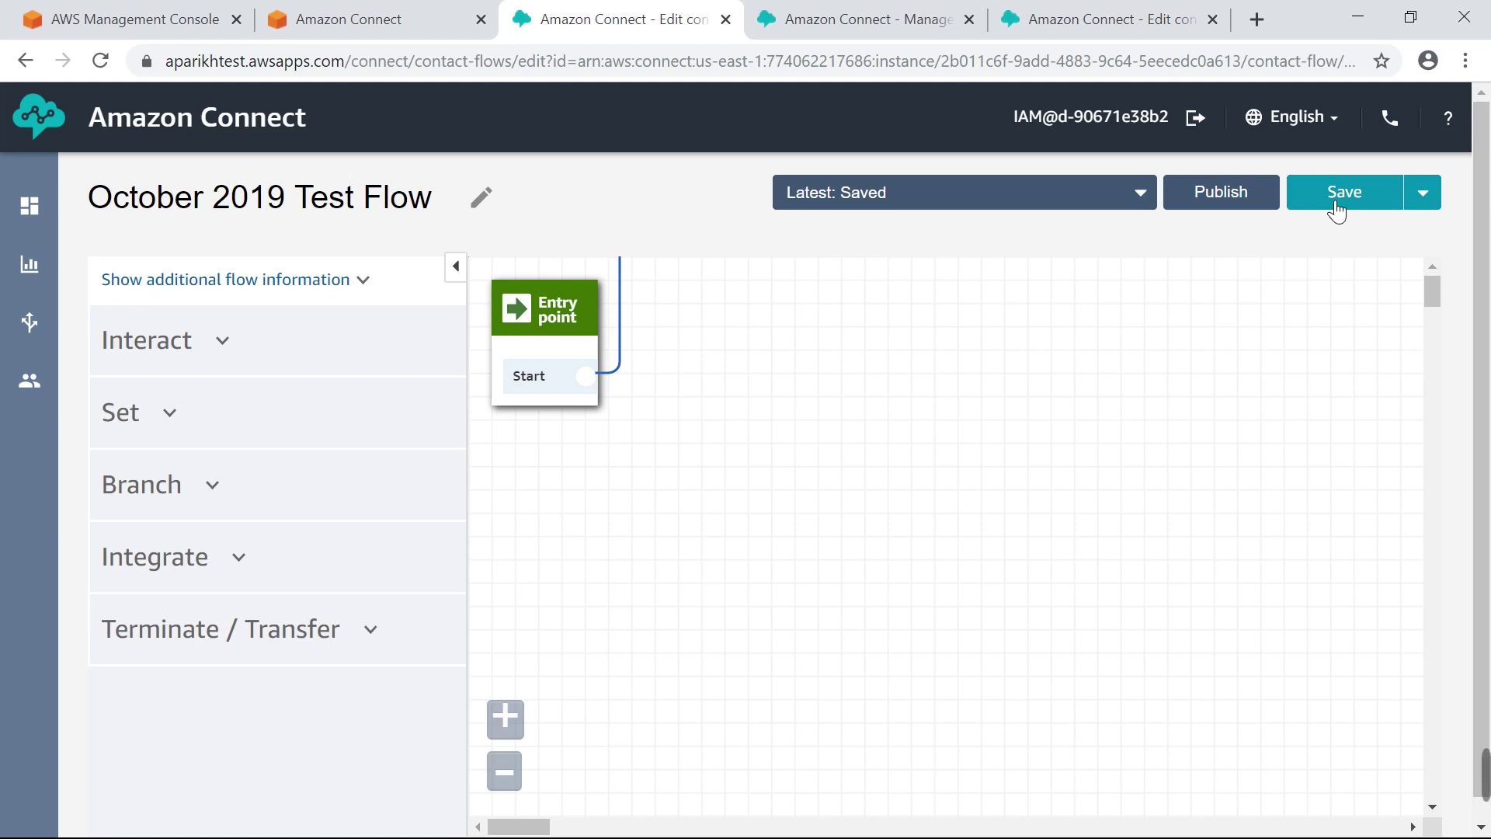
left_click(1048, 23)
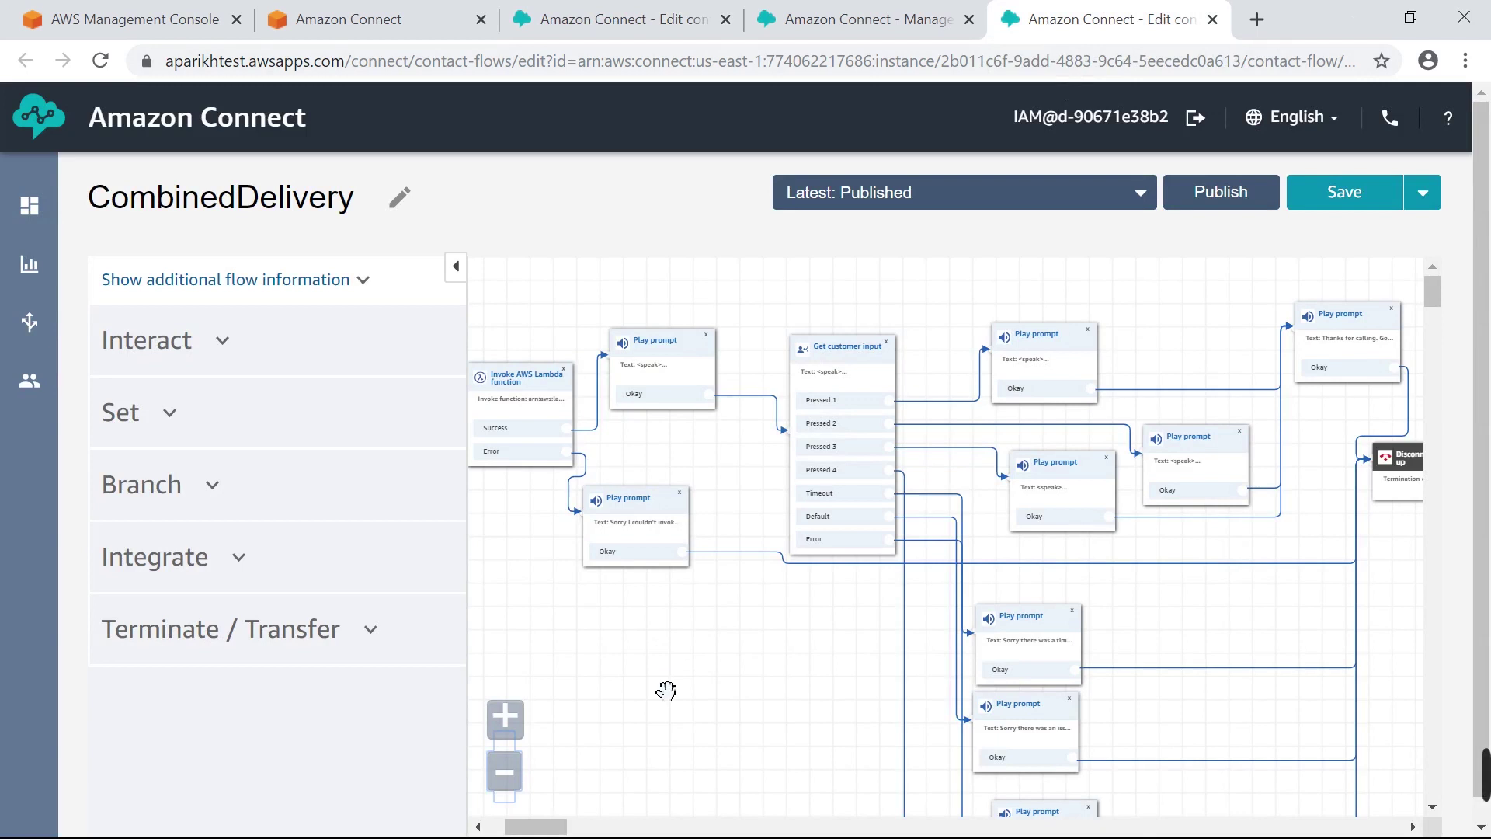
Pan through the CombinedDelivery flow, close it, and return to the October 2019 Test Flow editor
left_click_drag(666, 690, 932, 676)
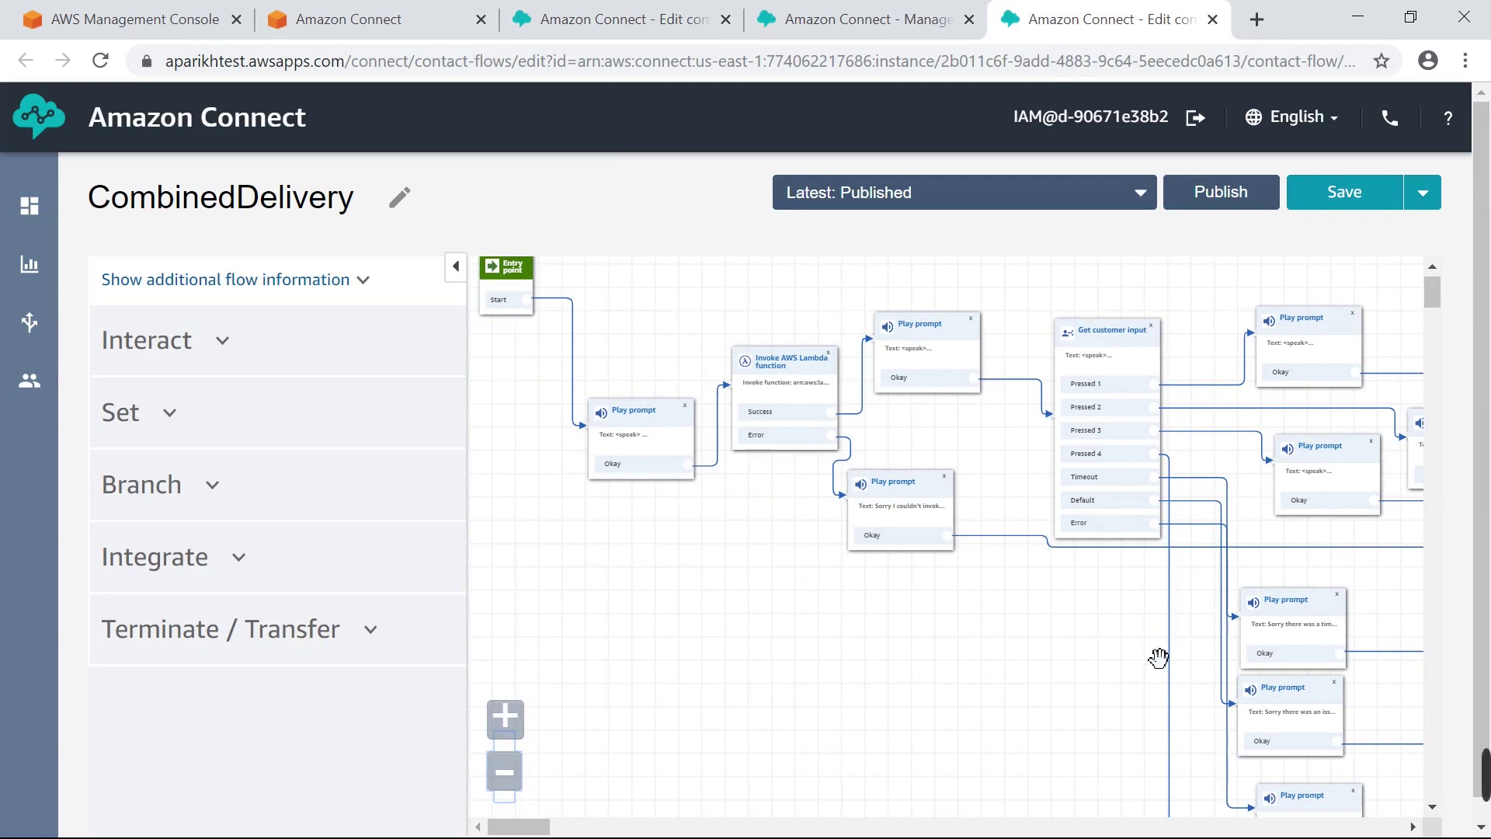
left_click_drag(1158, 655, 784, 691)
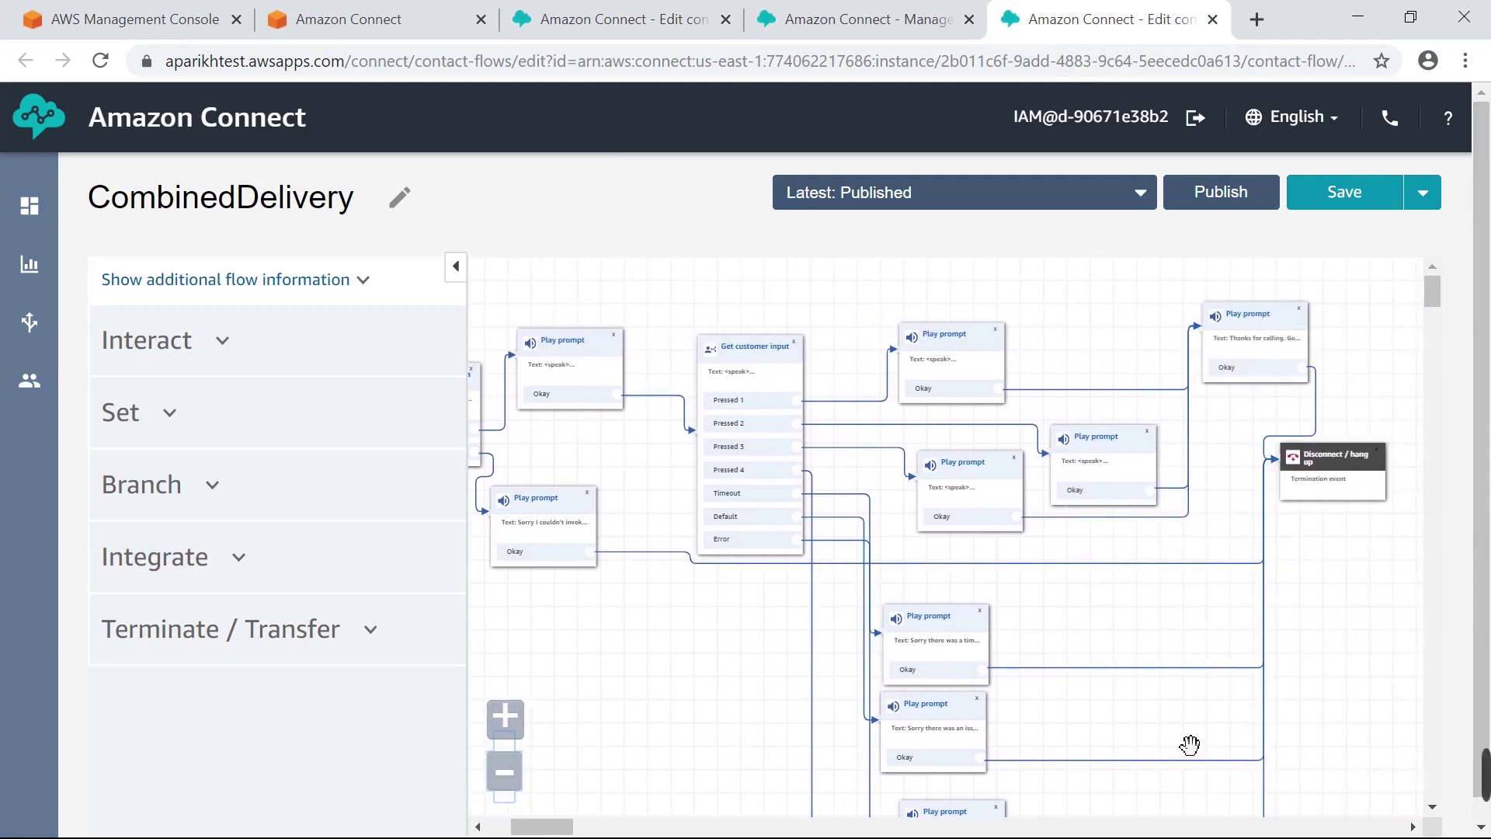
left_click(1212, 19)
left_click(742, 22)
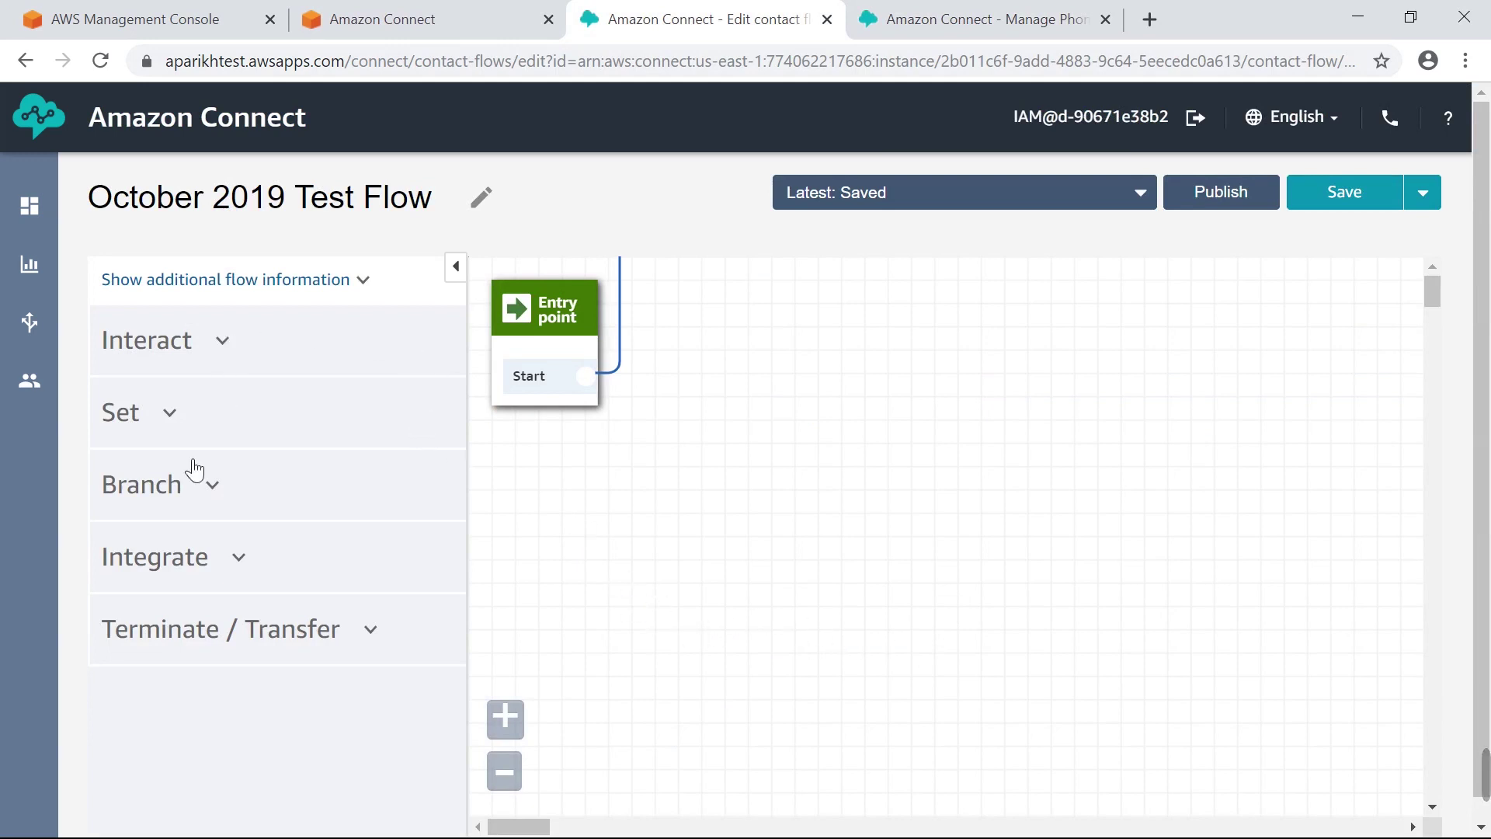
Place Play prompt, Hold customer or agent and two Store customer input blocks on the zoomed-out canvas
left_click(201, 345)
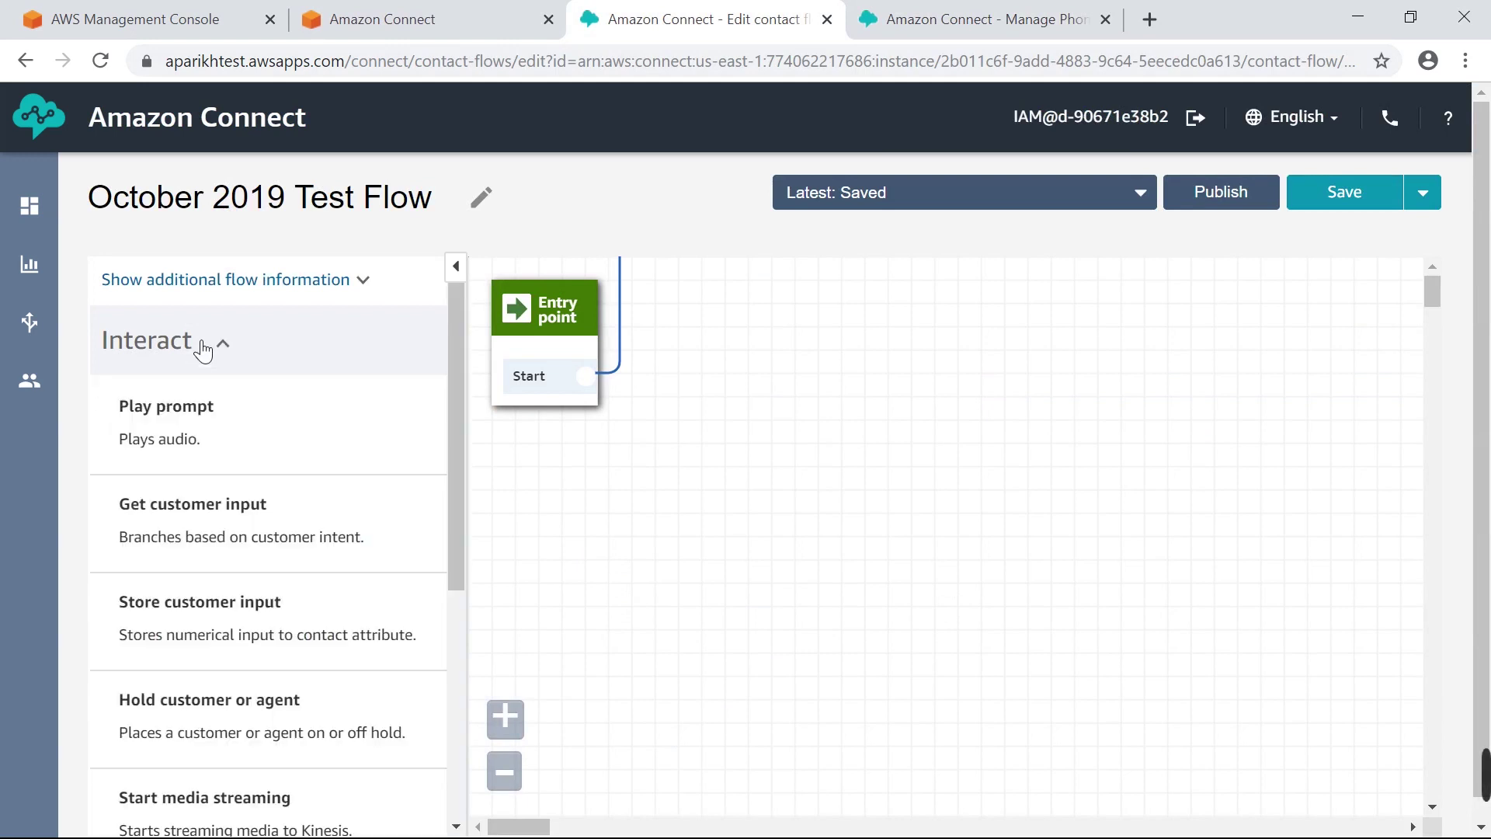
left_click_drag(240, 439, 813, 414)
left_click_drag(193, 618, 1092, 613)
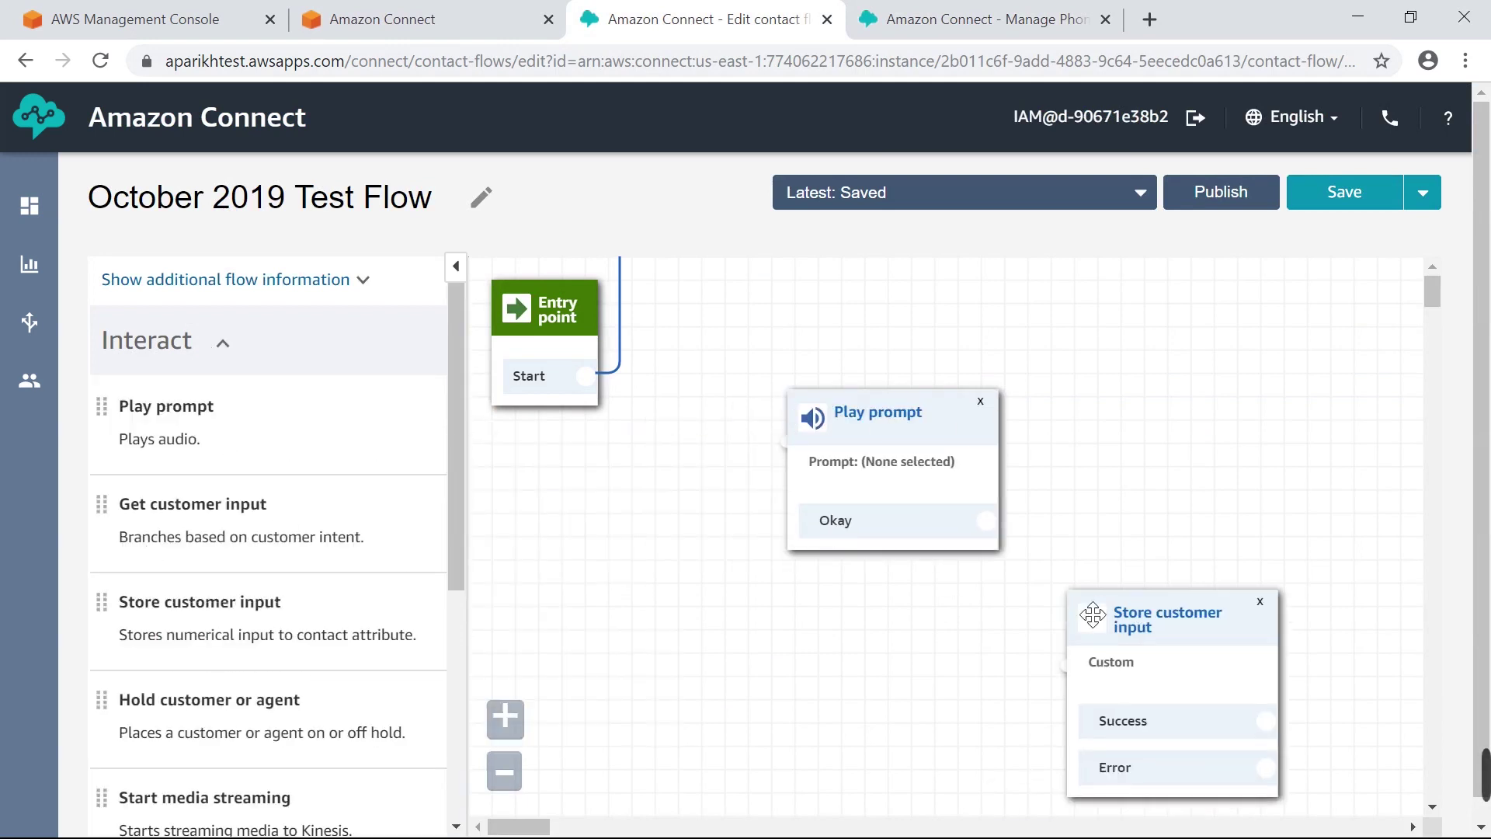
left_click_drag(144, 691, 679, 610)
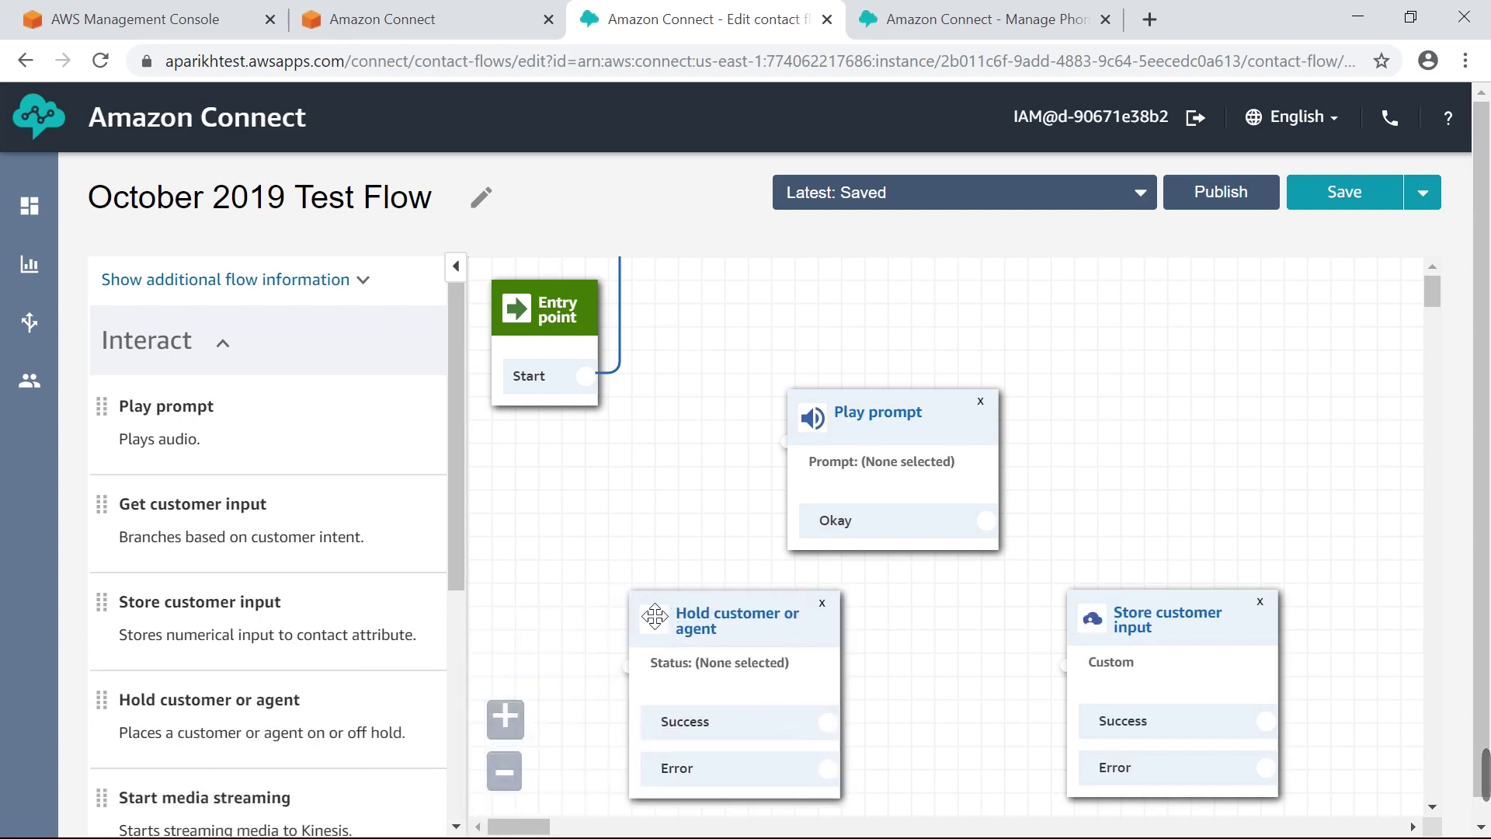
left_click(504, 772)
left_click(504, 772)
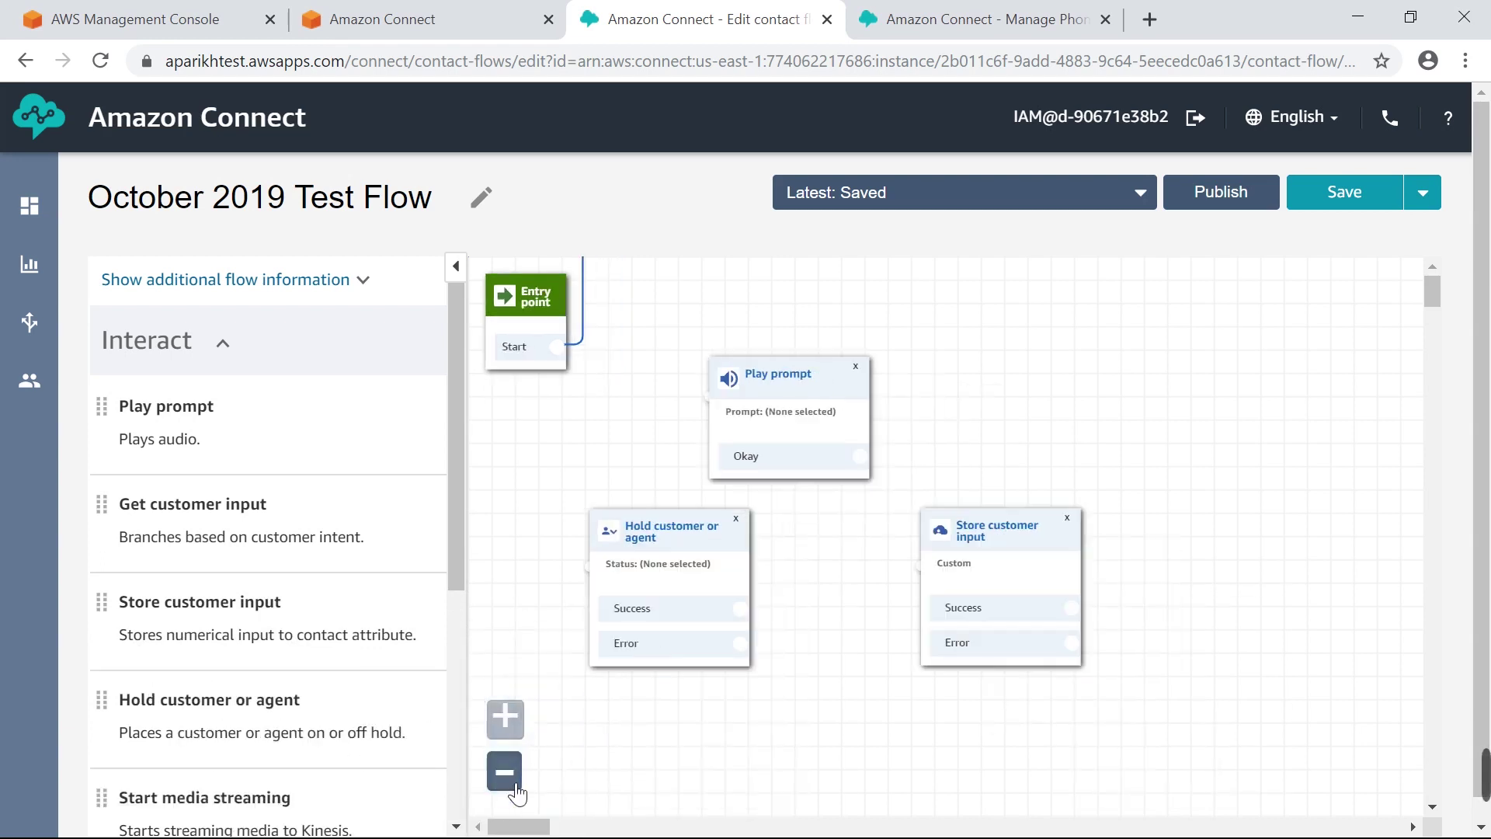
left_click(505, 772)
left_click_drag(272, 613, 1101, 365)
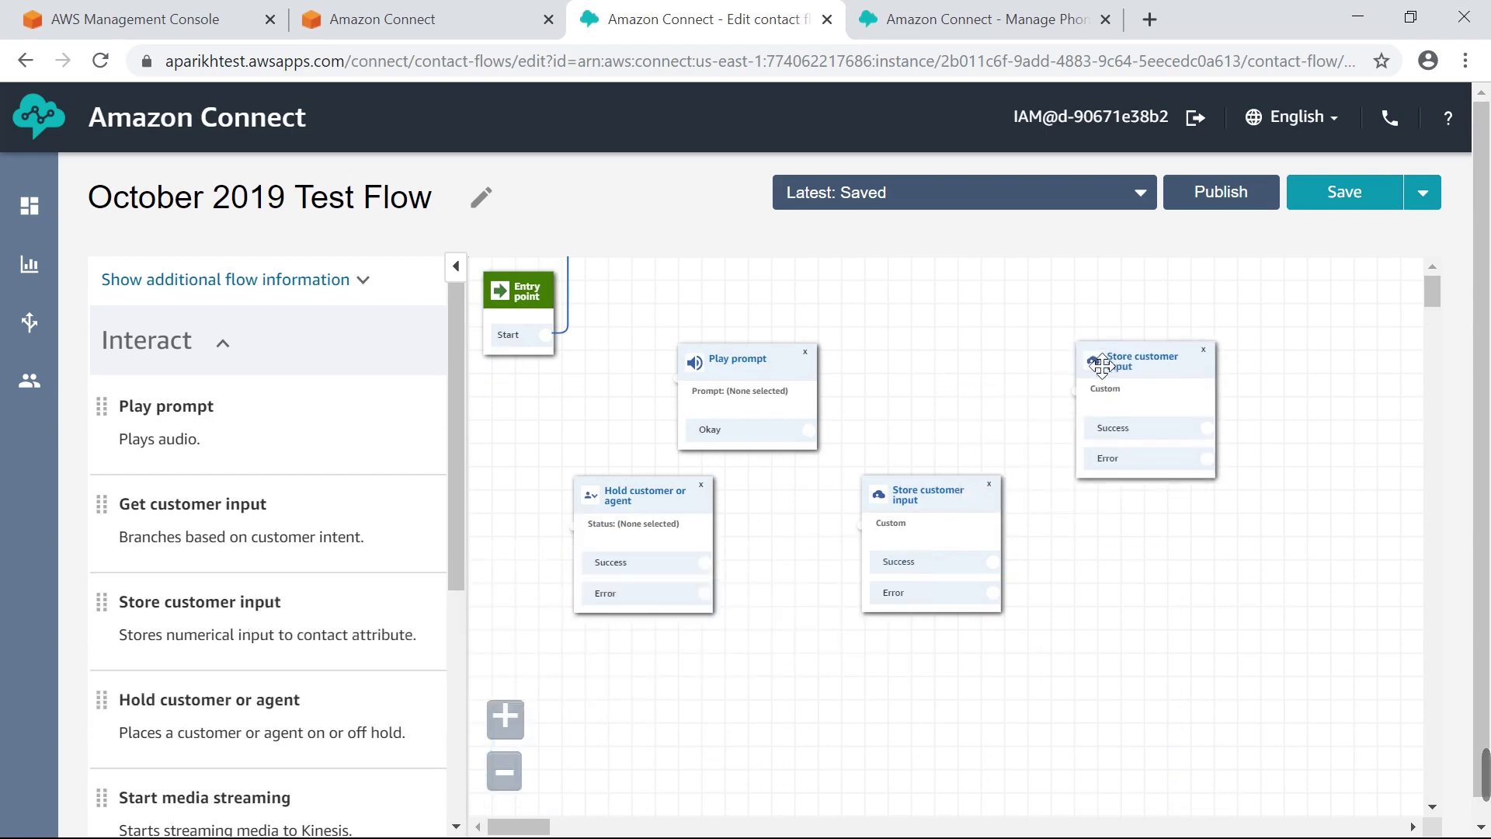
Glance at the Play prompt settings, then delete all four added blocks
left_click(750, 365)
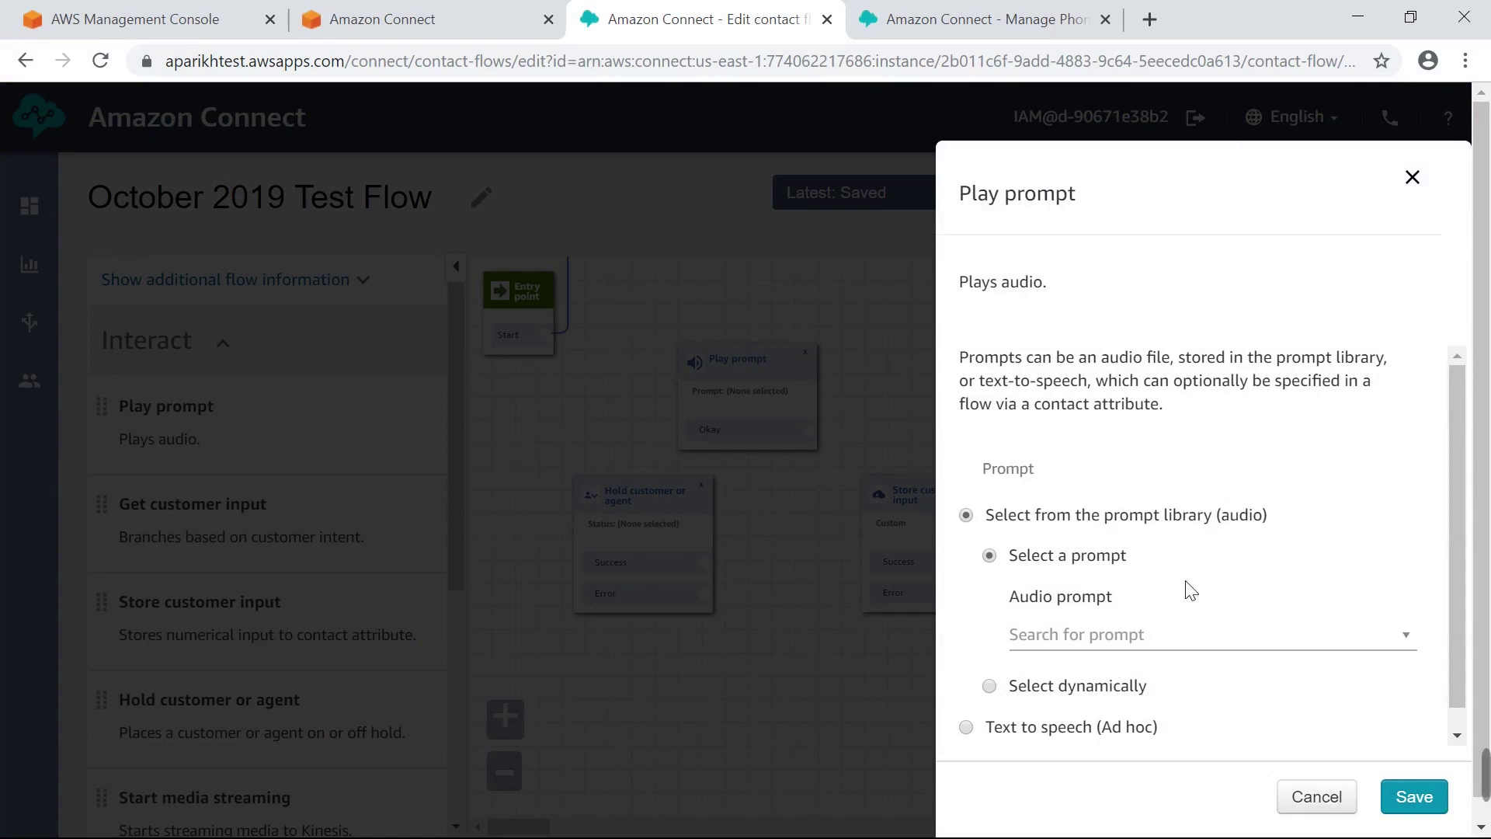
scroll(1126, 583, "down", 1)
left_click(1342, 804)
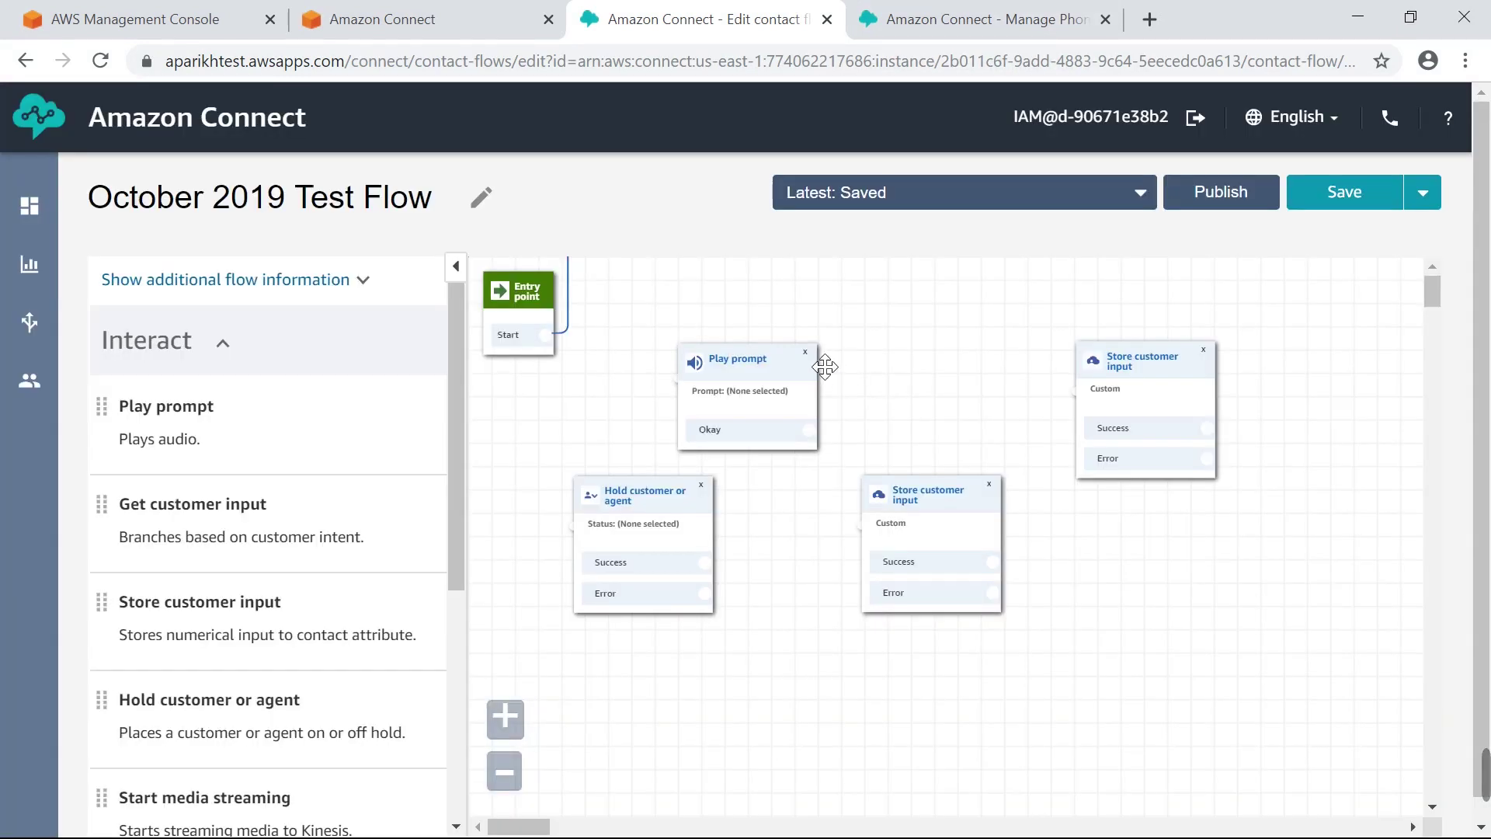
left_click(808, 354)
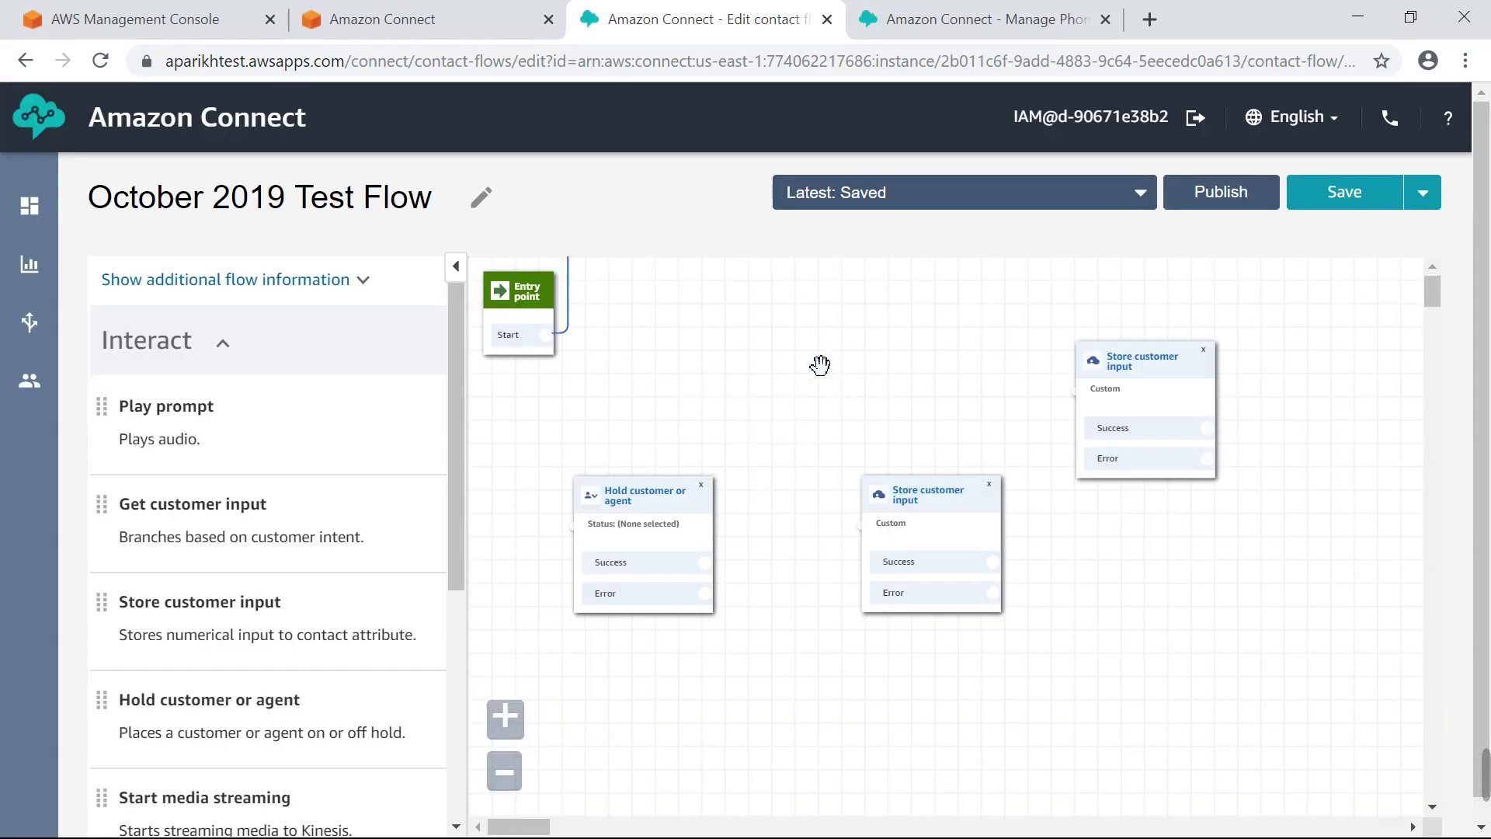
left_click(702, 486)
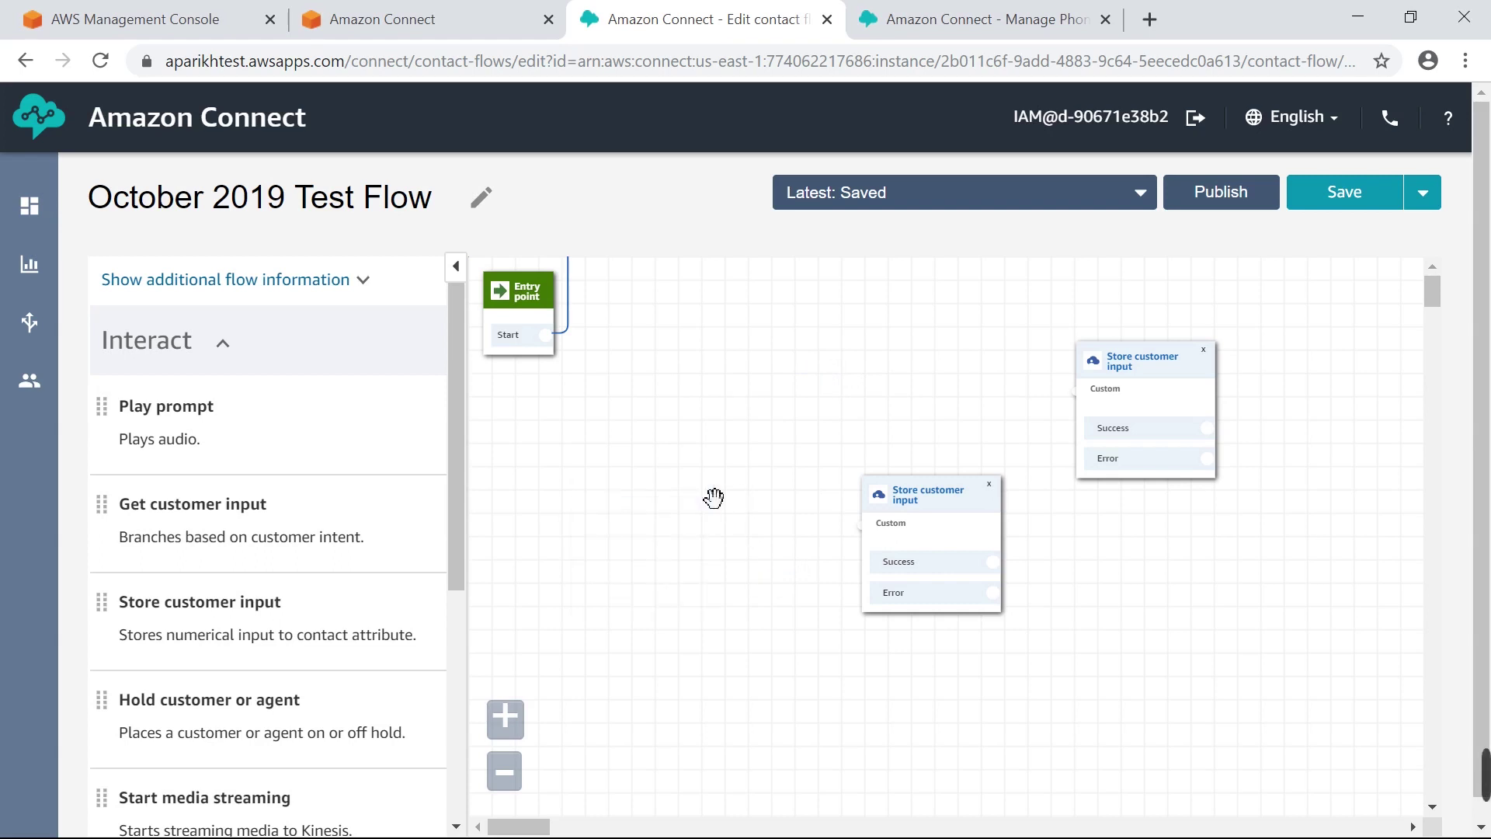
left_click(989, 484)
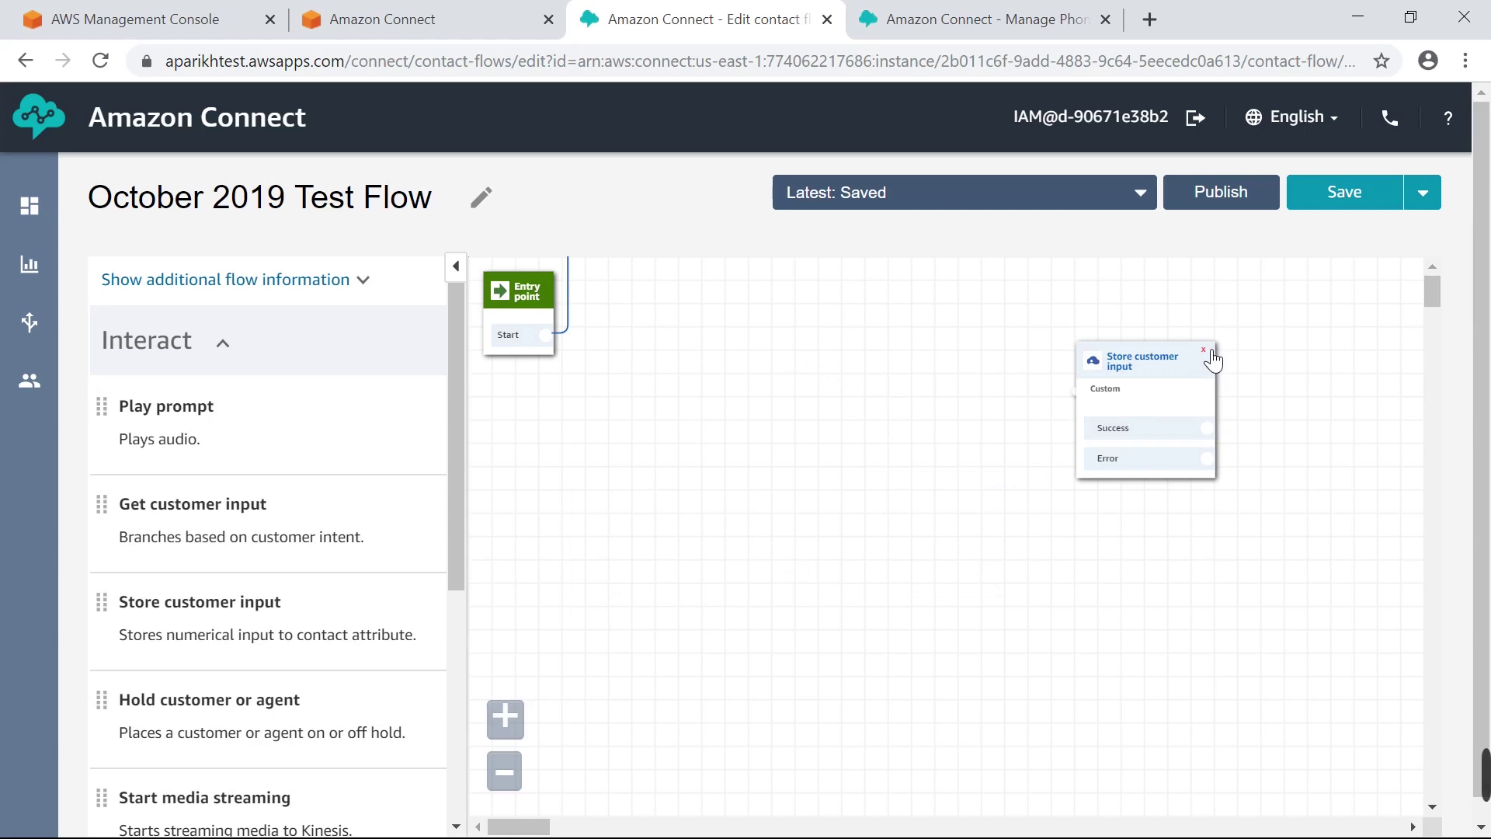
left_click(1210, 352)
Browse the Branch block category, then collapse the block categories
left_click(267, 346)
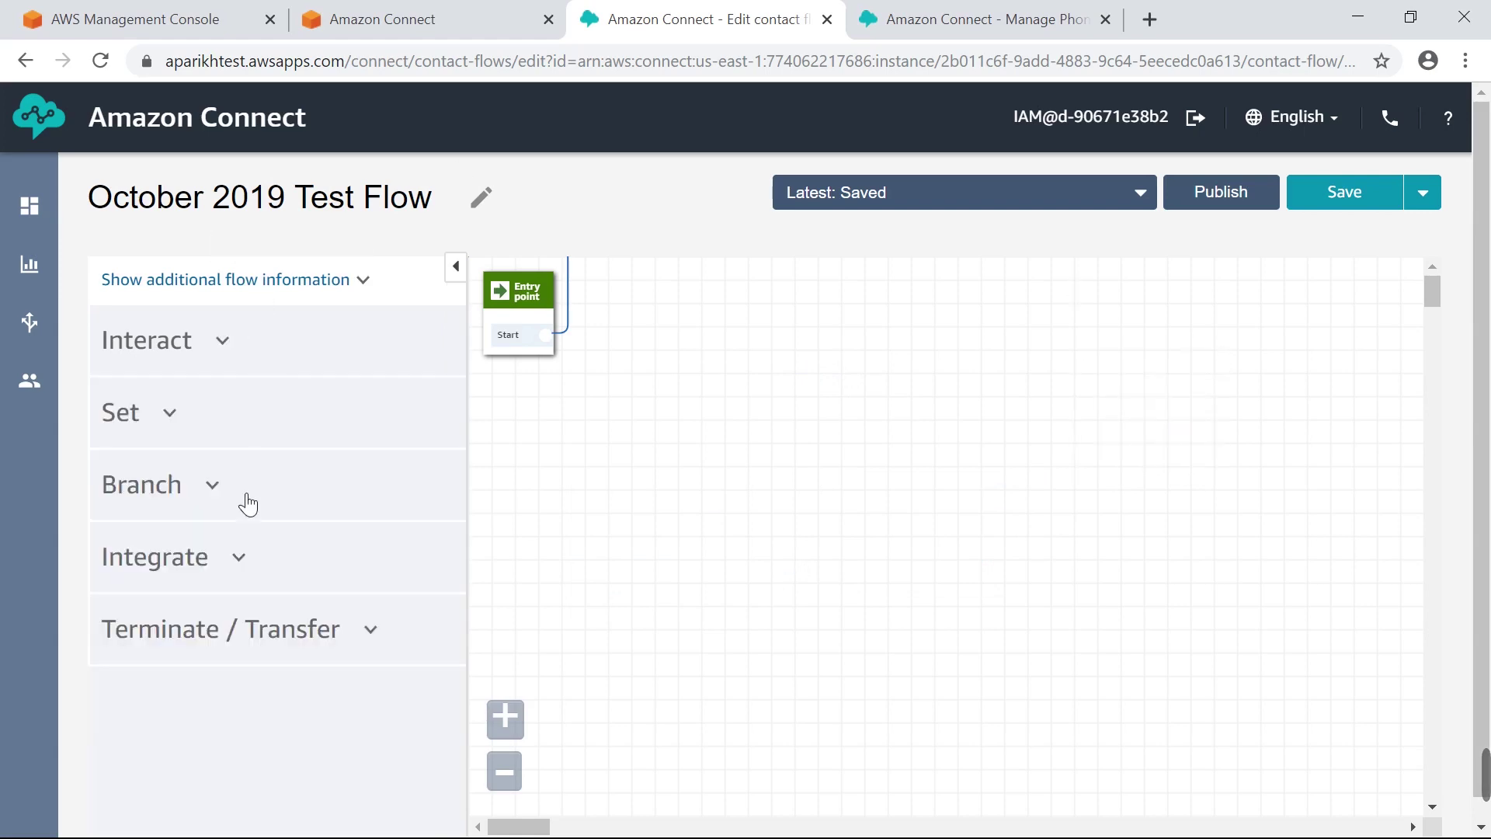
left_click(248, 503)
scroll(245, 502, "down", 5)
scroll(245, 502, "up", 4)
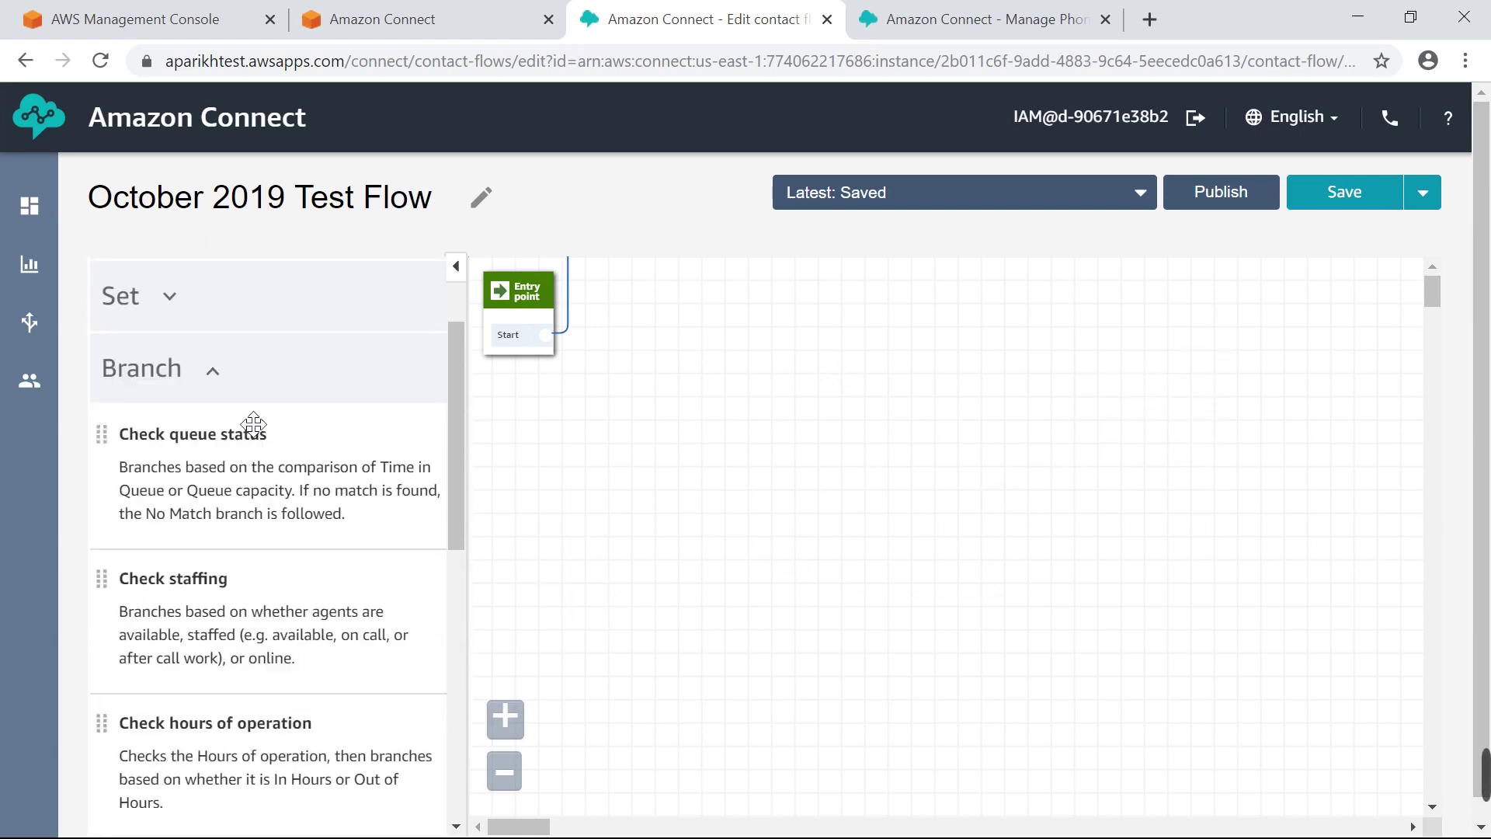
left_click(245, 392)
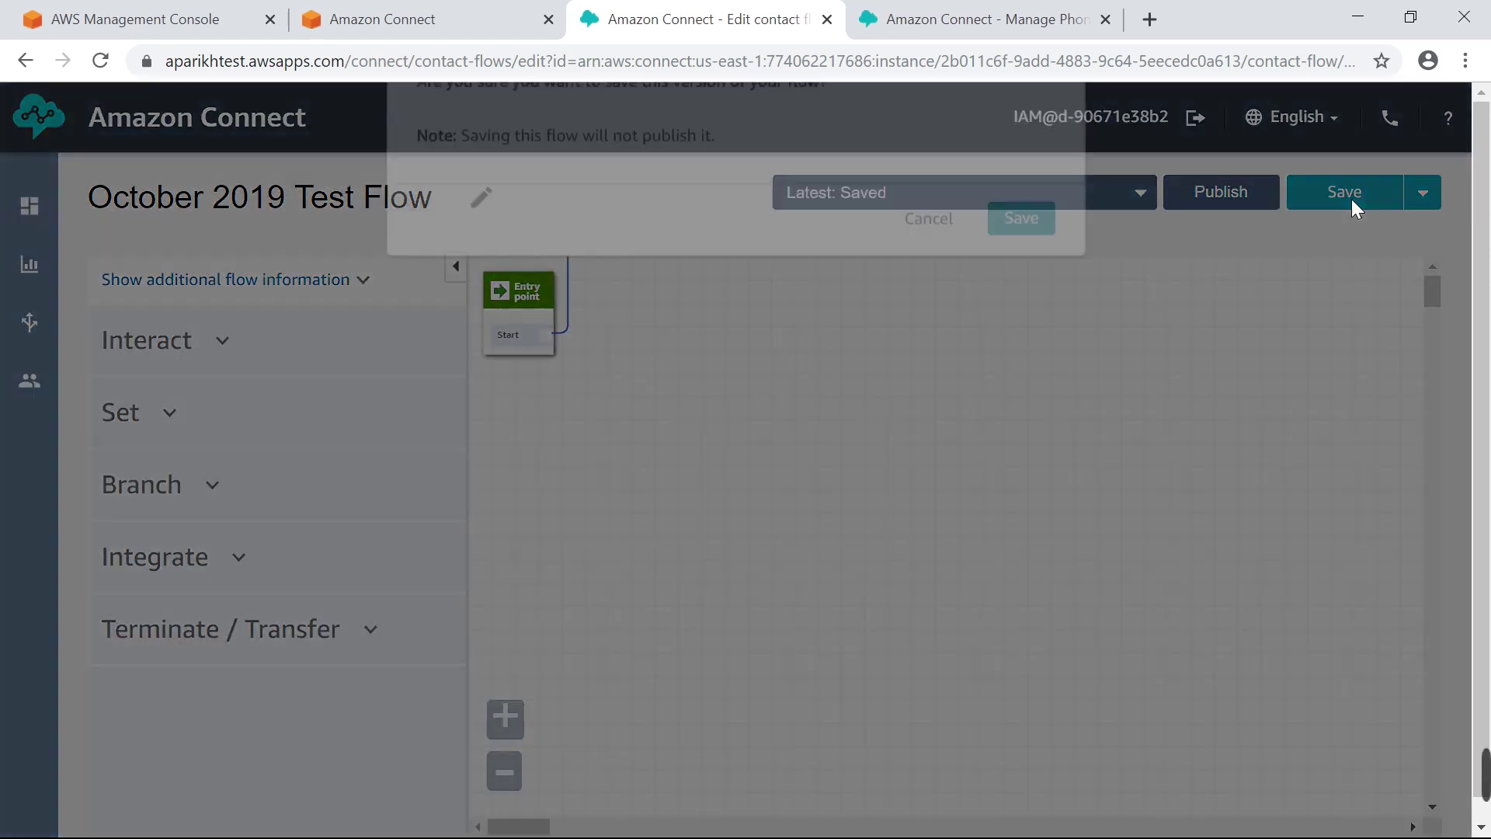
Confirm saving the flow, dismiss the success message, and confirm publishing October 2019 Test Flow
left_click(1038, 345)
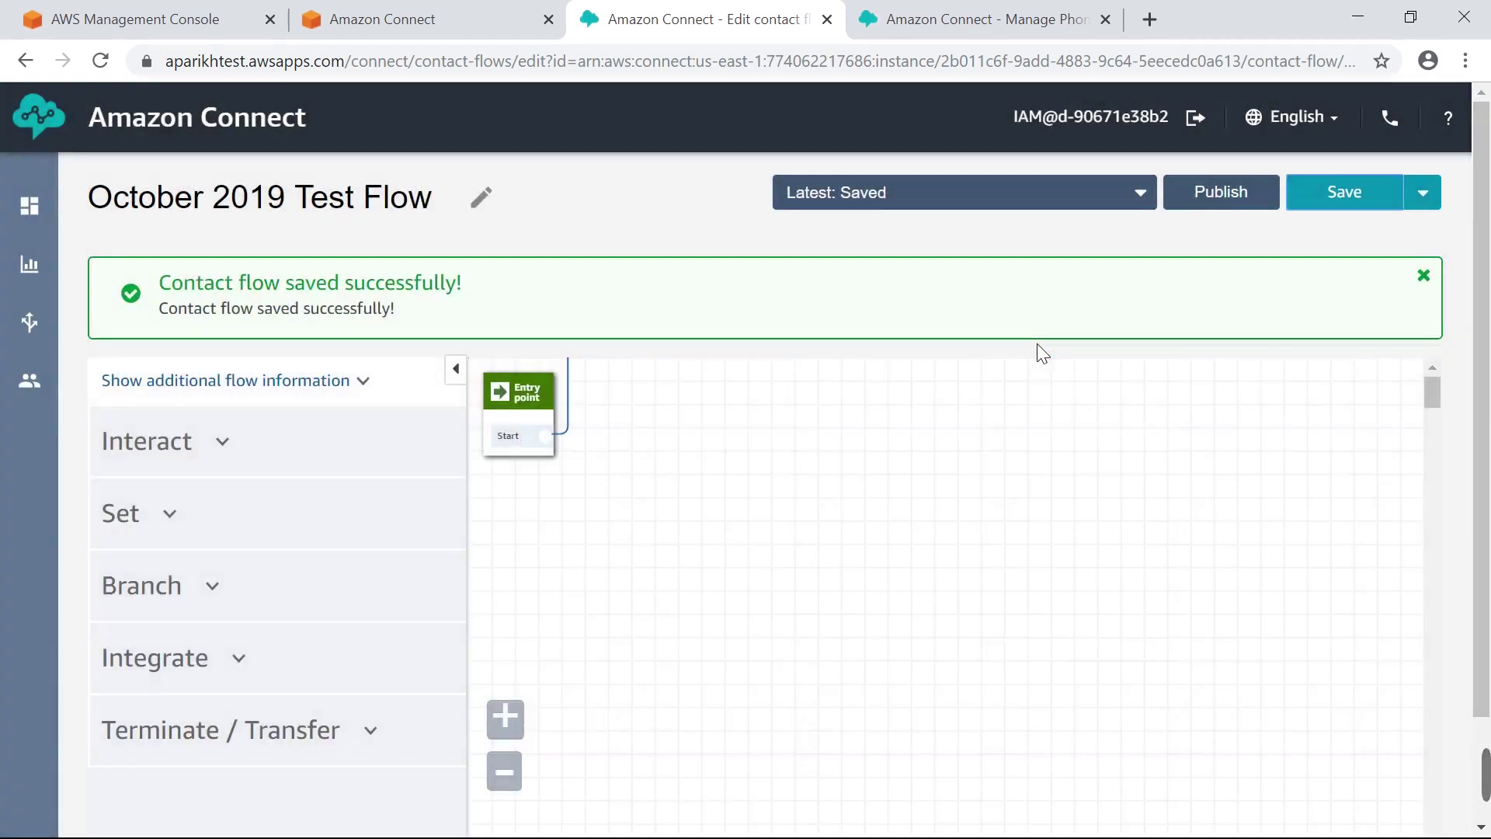
left_click(1423, 276)
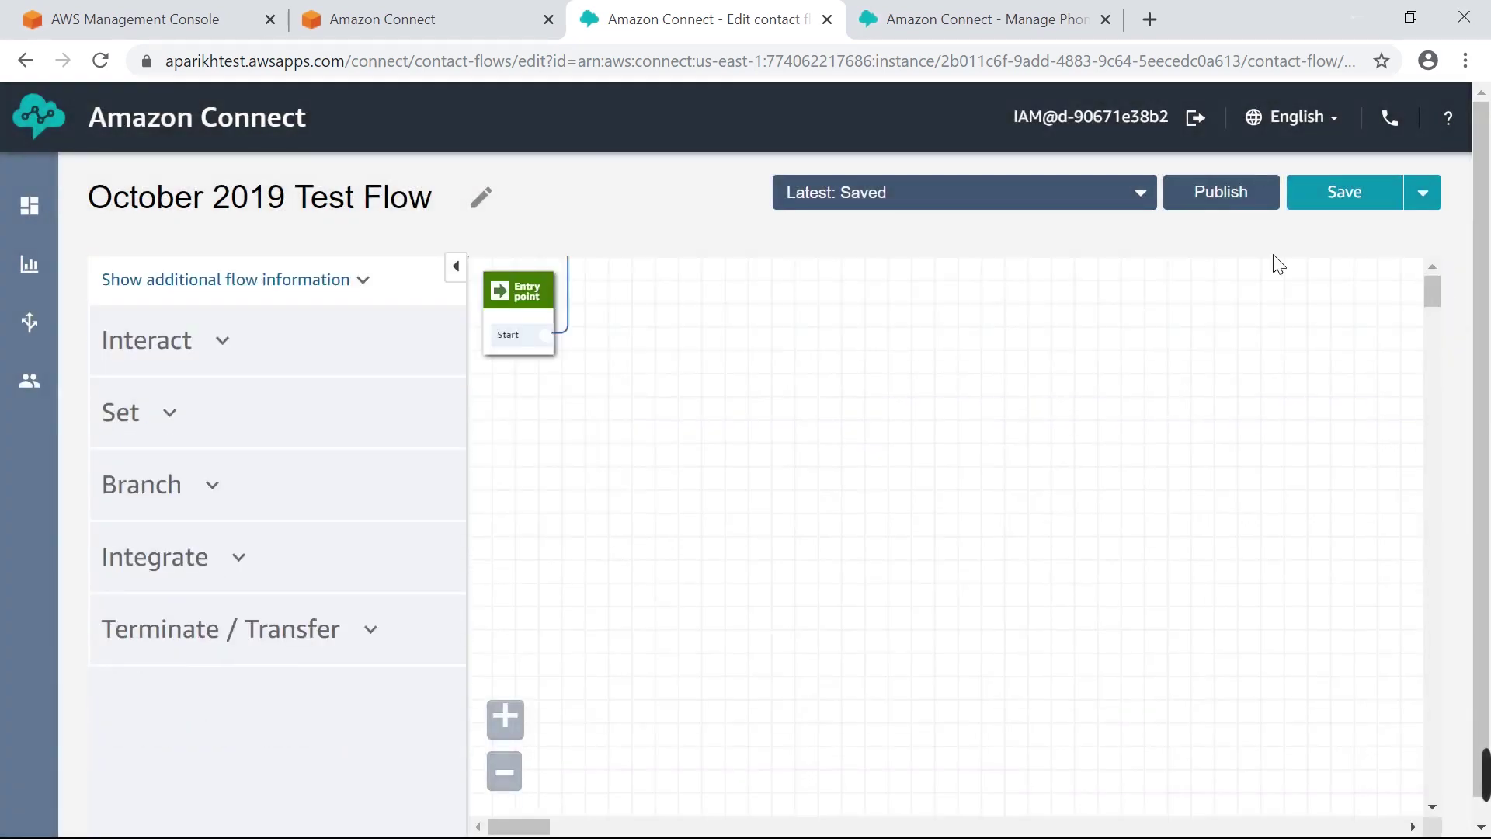
left_click(1241, 196)
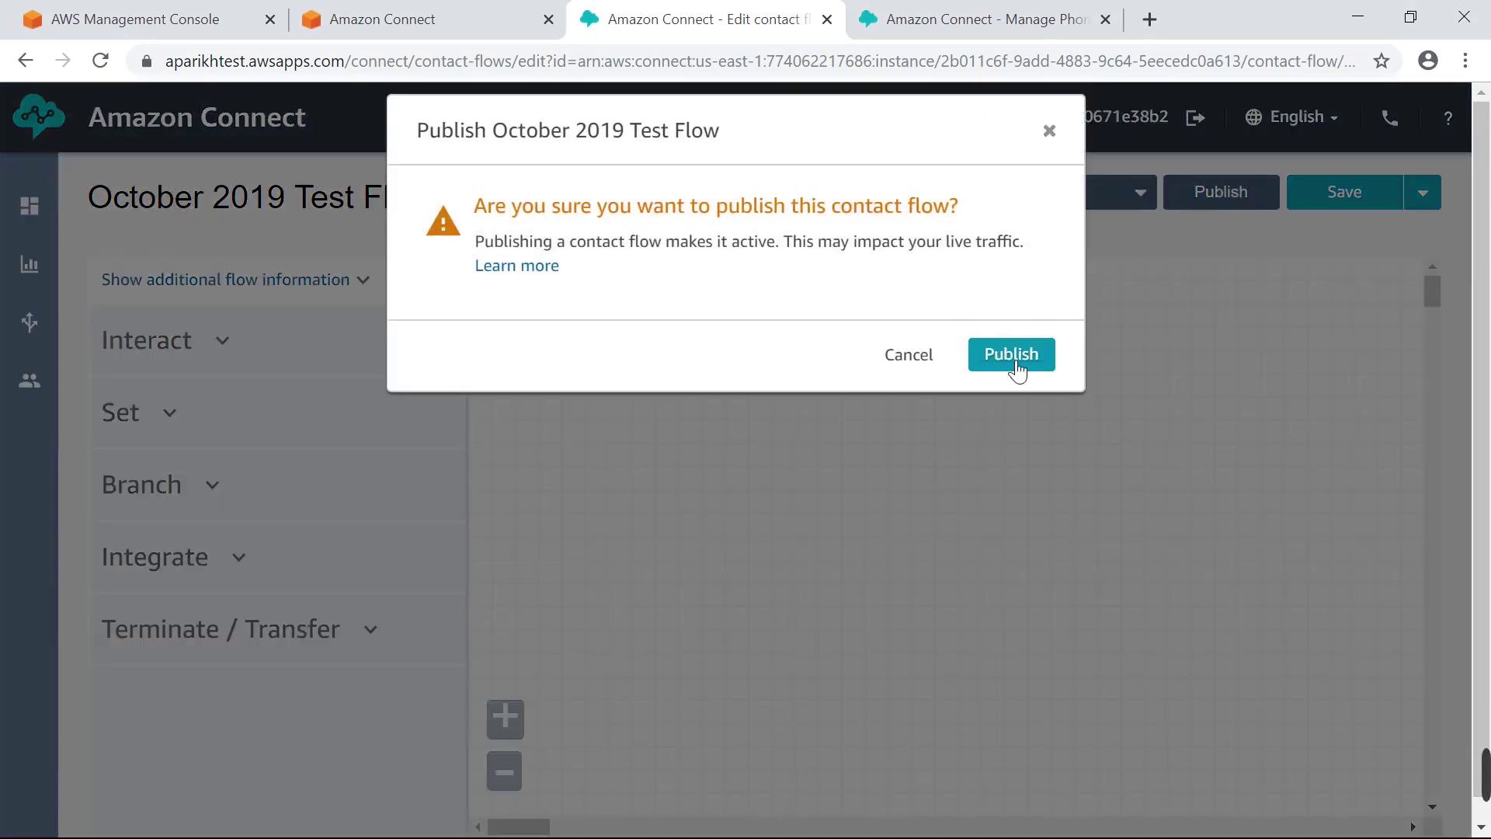
left_click(1014, 362)
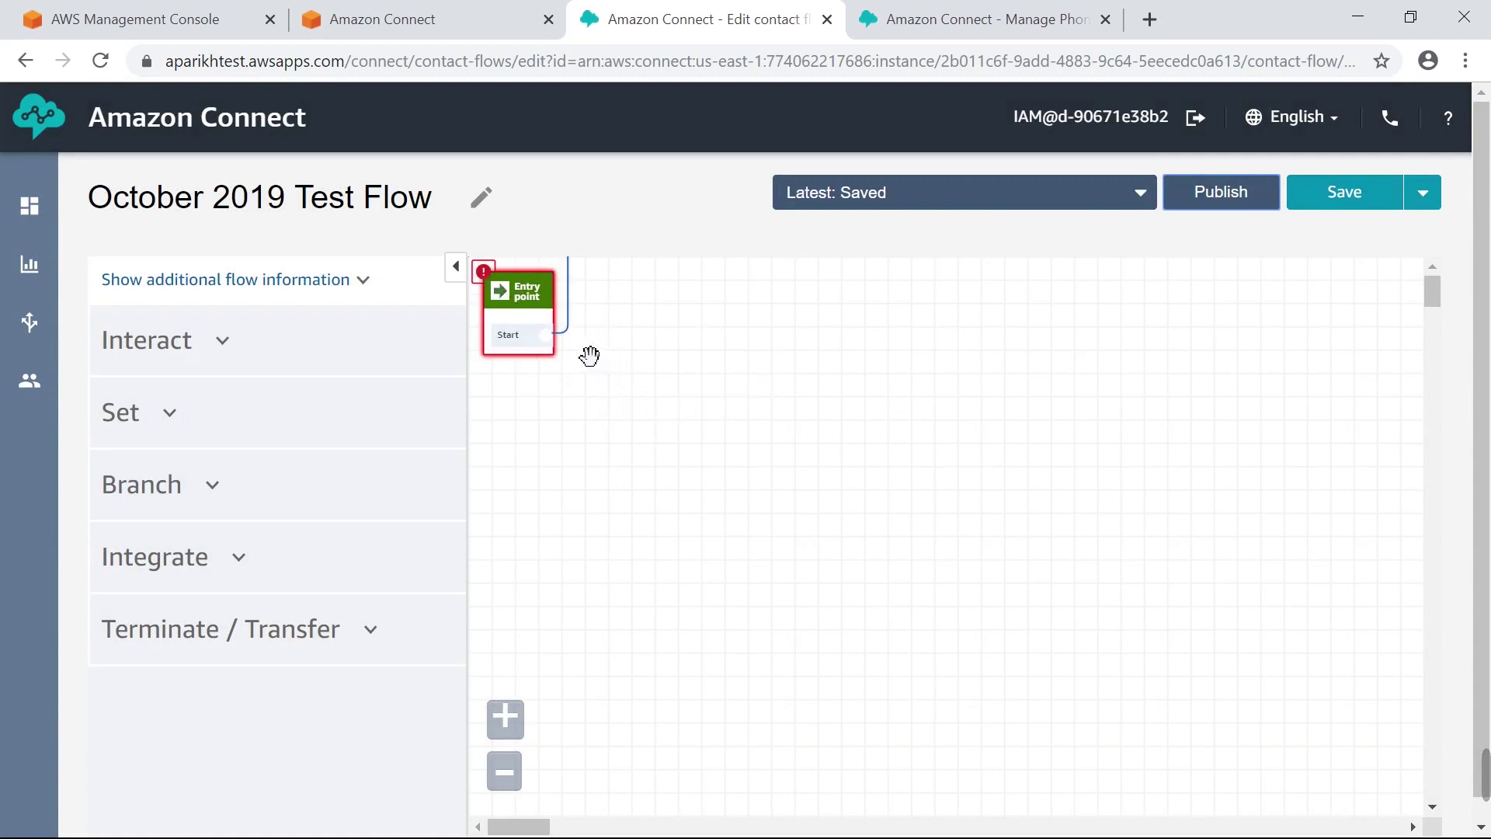
mouse_move(576, 323)
Drag a Play prompt block from Interact next to the Entry point and zoom in
left_click(203, 363)
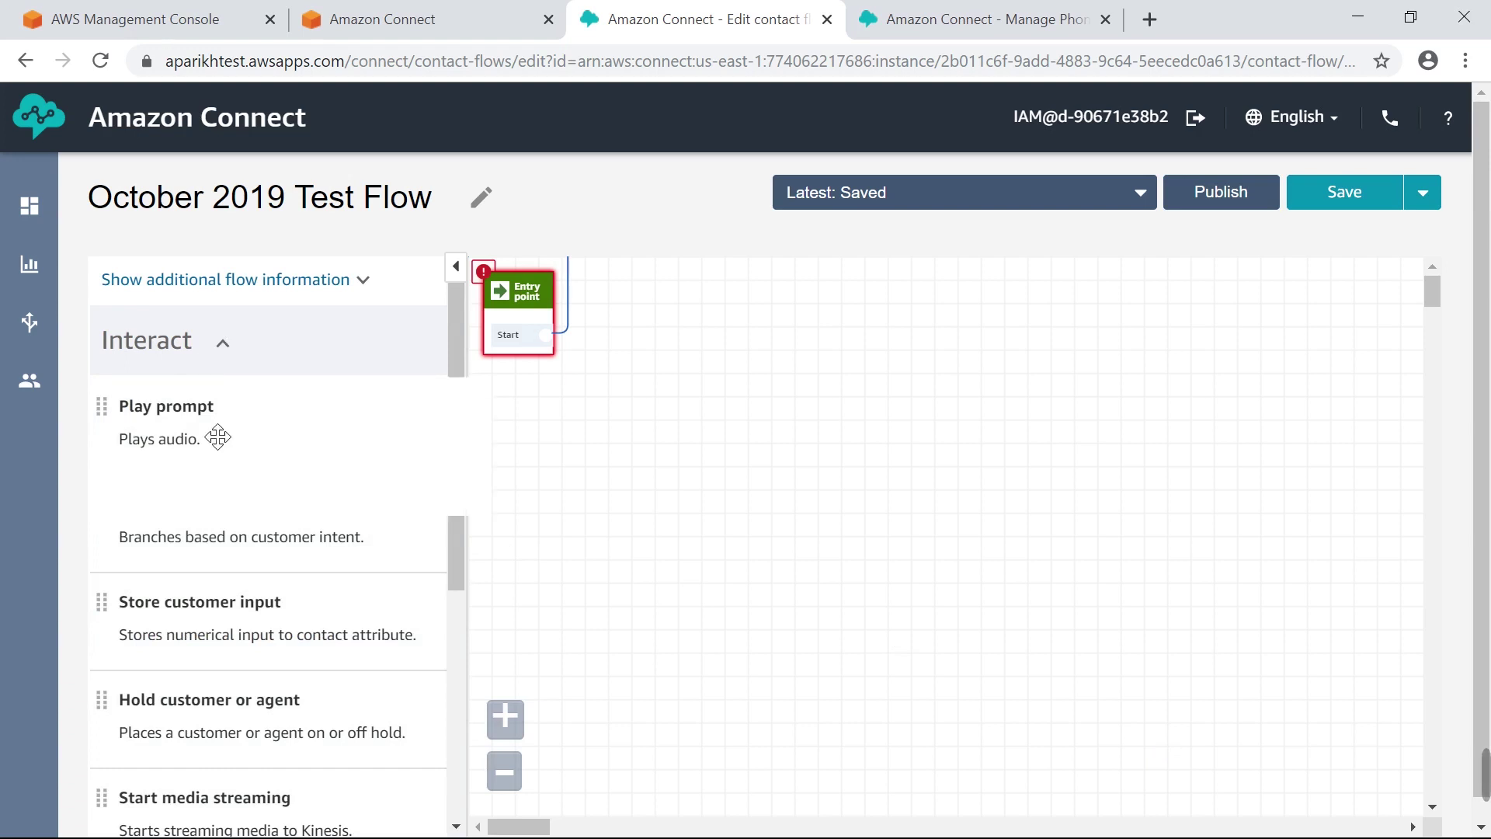
left_click_drag(217, 437, 665, 385)
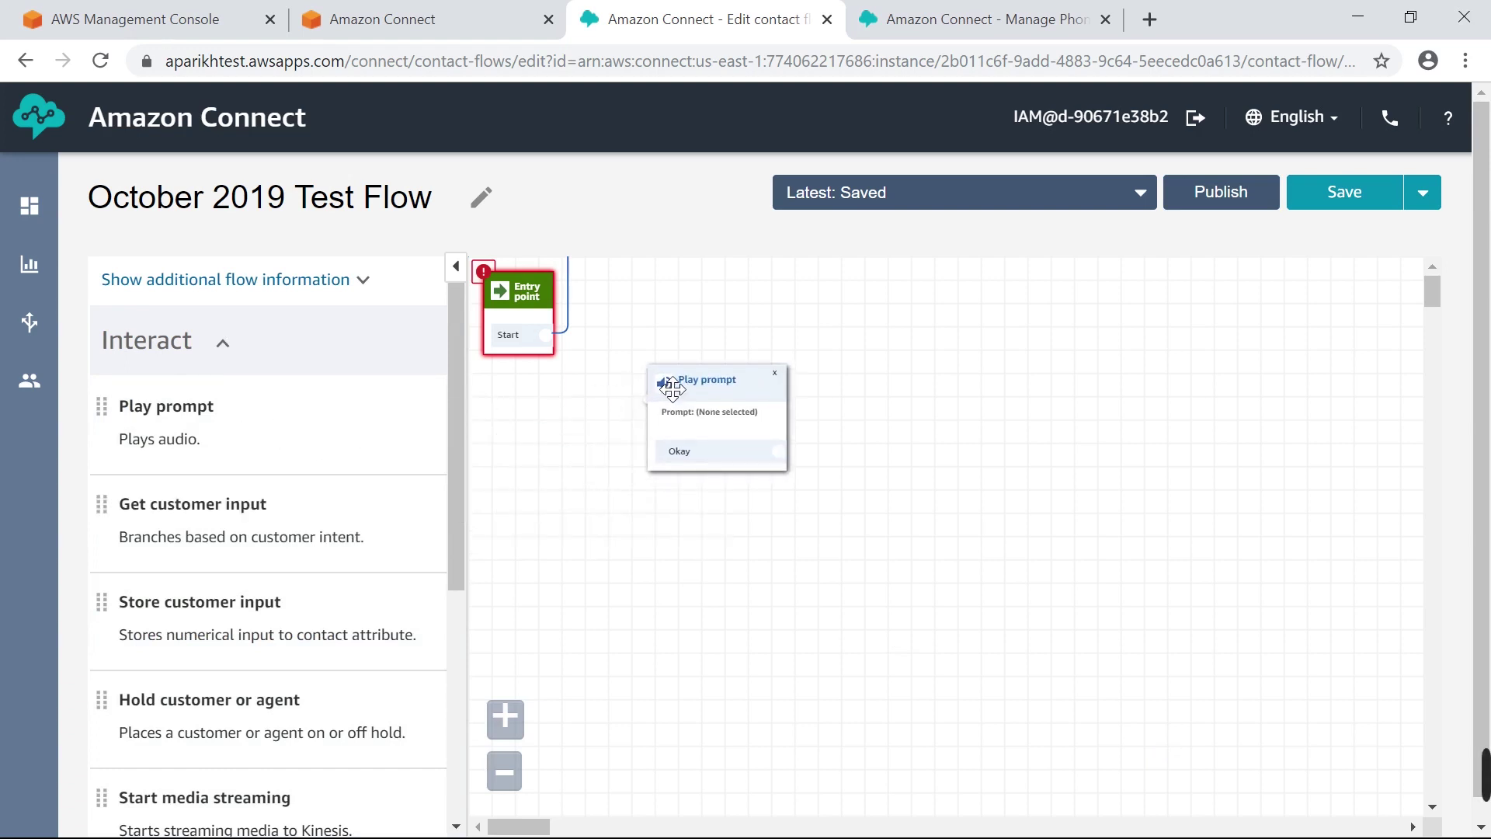
left_click(504, 716)
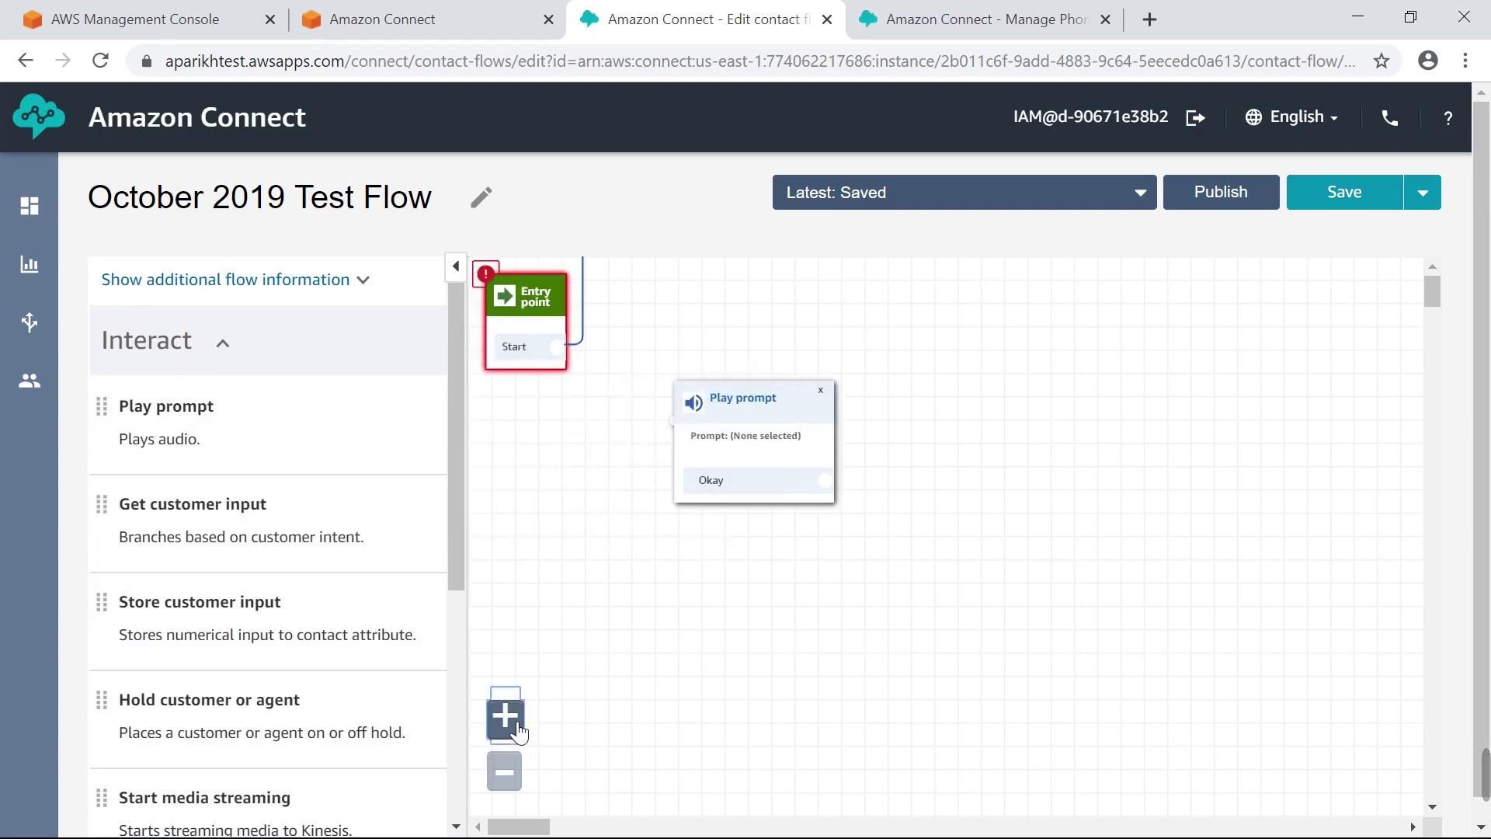
Choose Text to speech (Ad hoc), enter 'Hello, welcome to Acme Incorporated.', keep Interpret as Text, and save
left_click(764, 403)
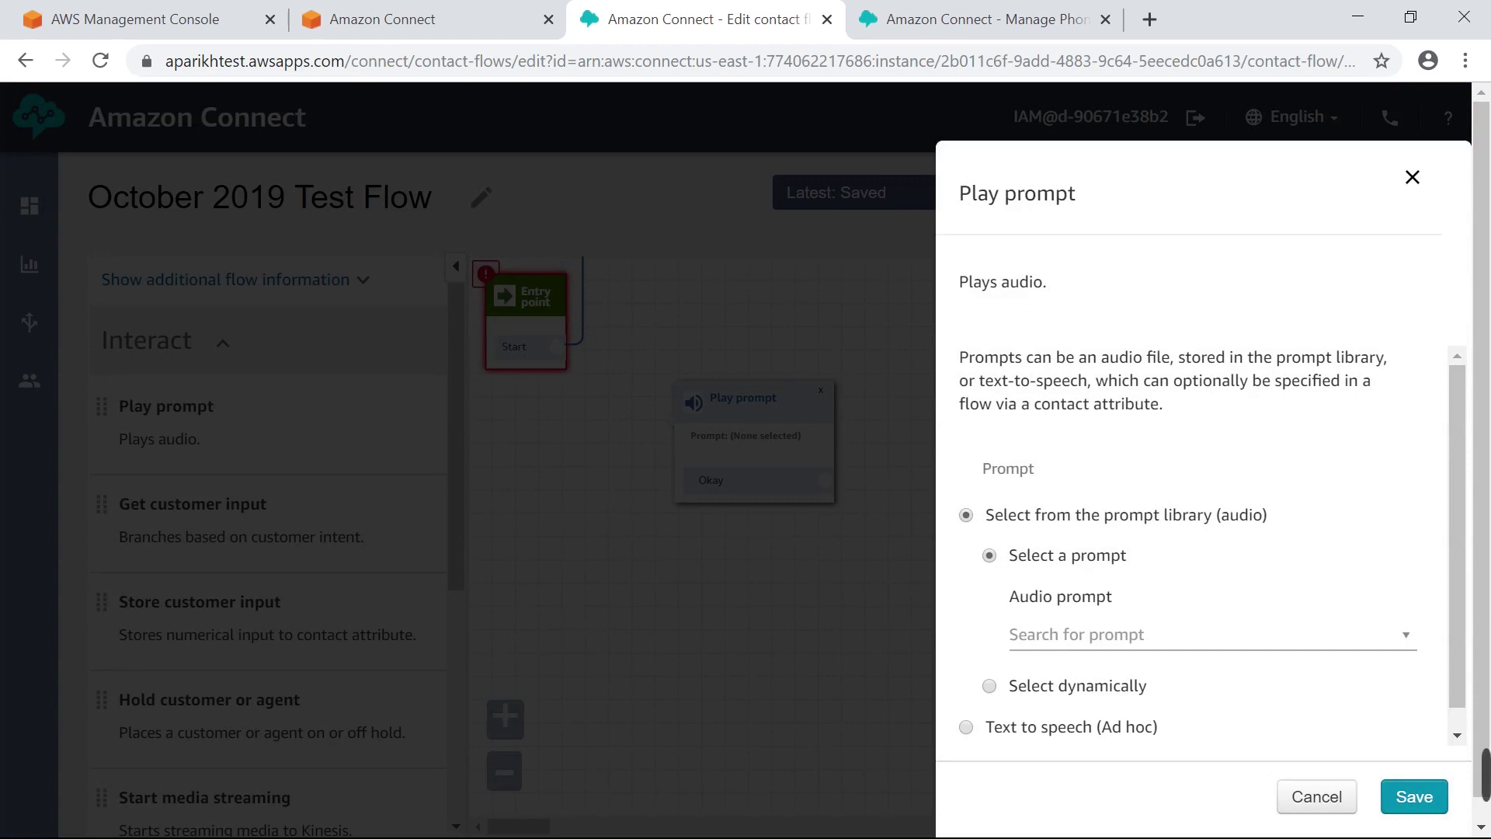
scroll(1214, 336, "down", 1)
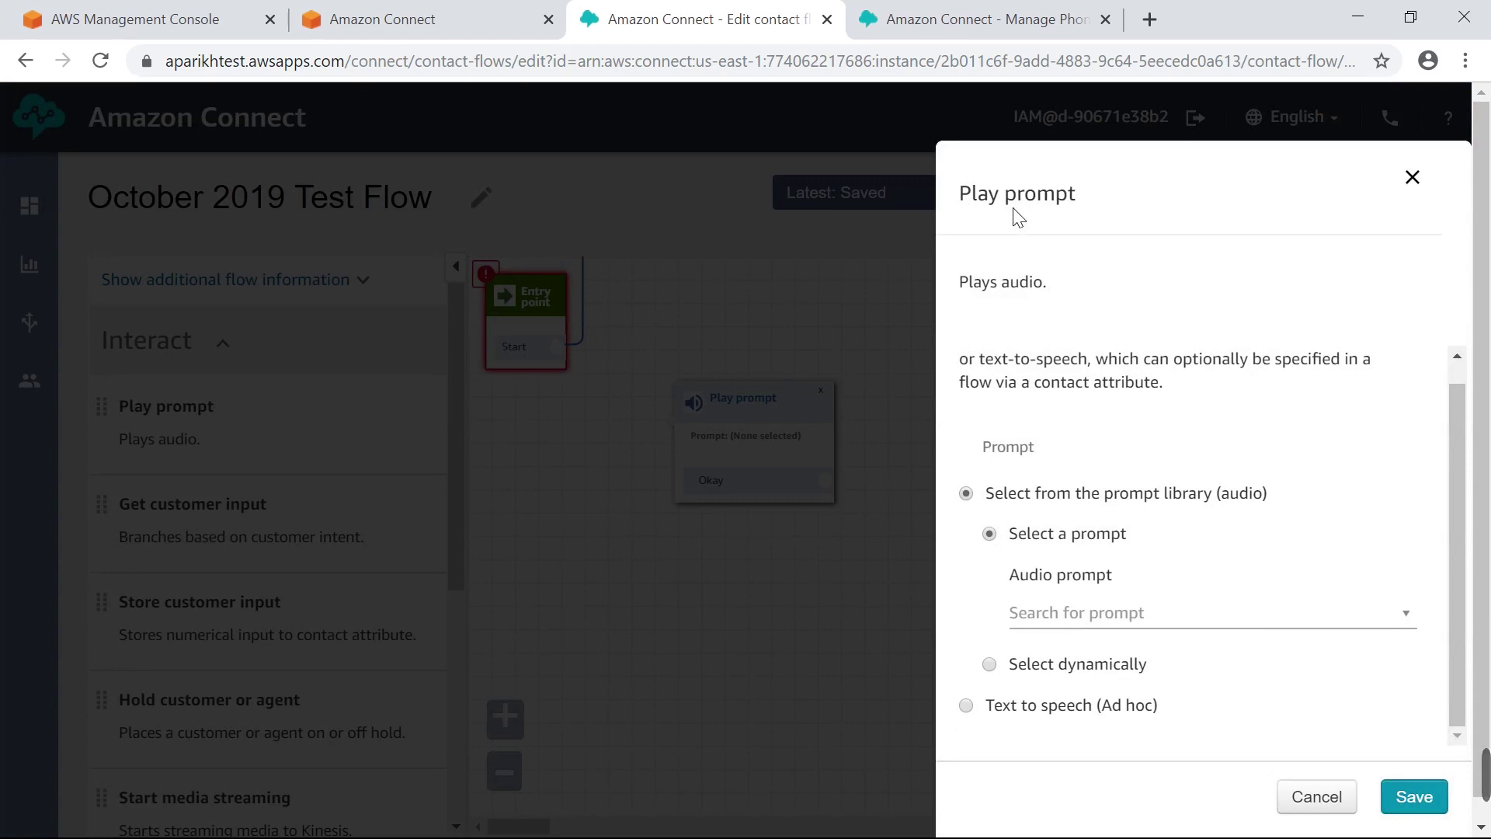
left_click(967, 706)
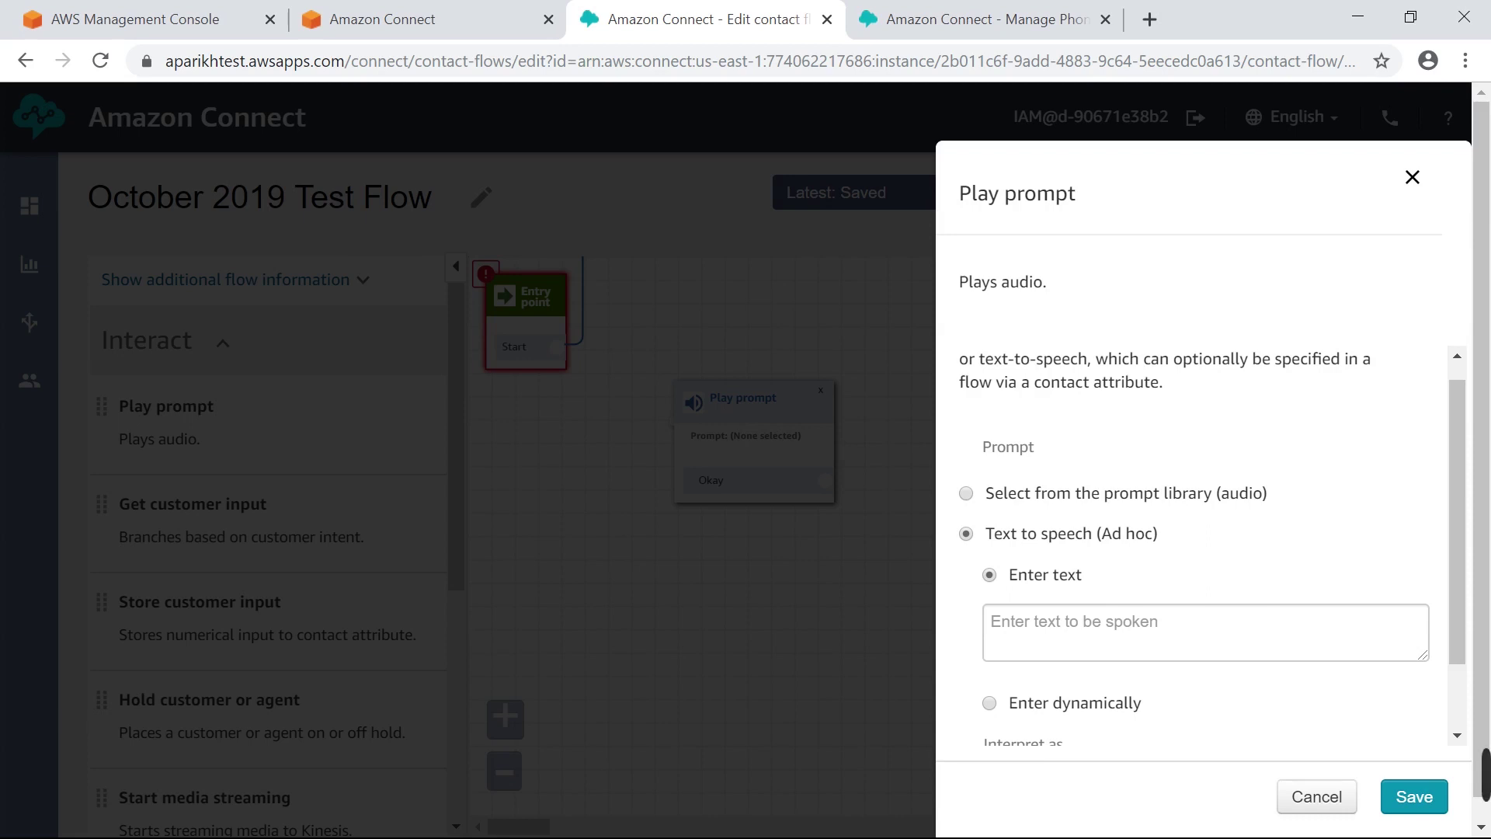
left_click(991, 622)
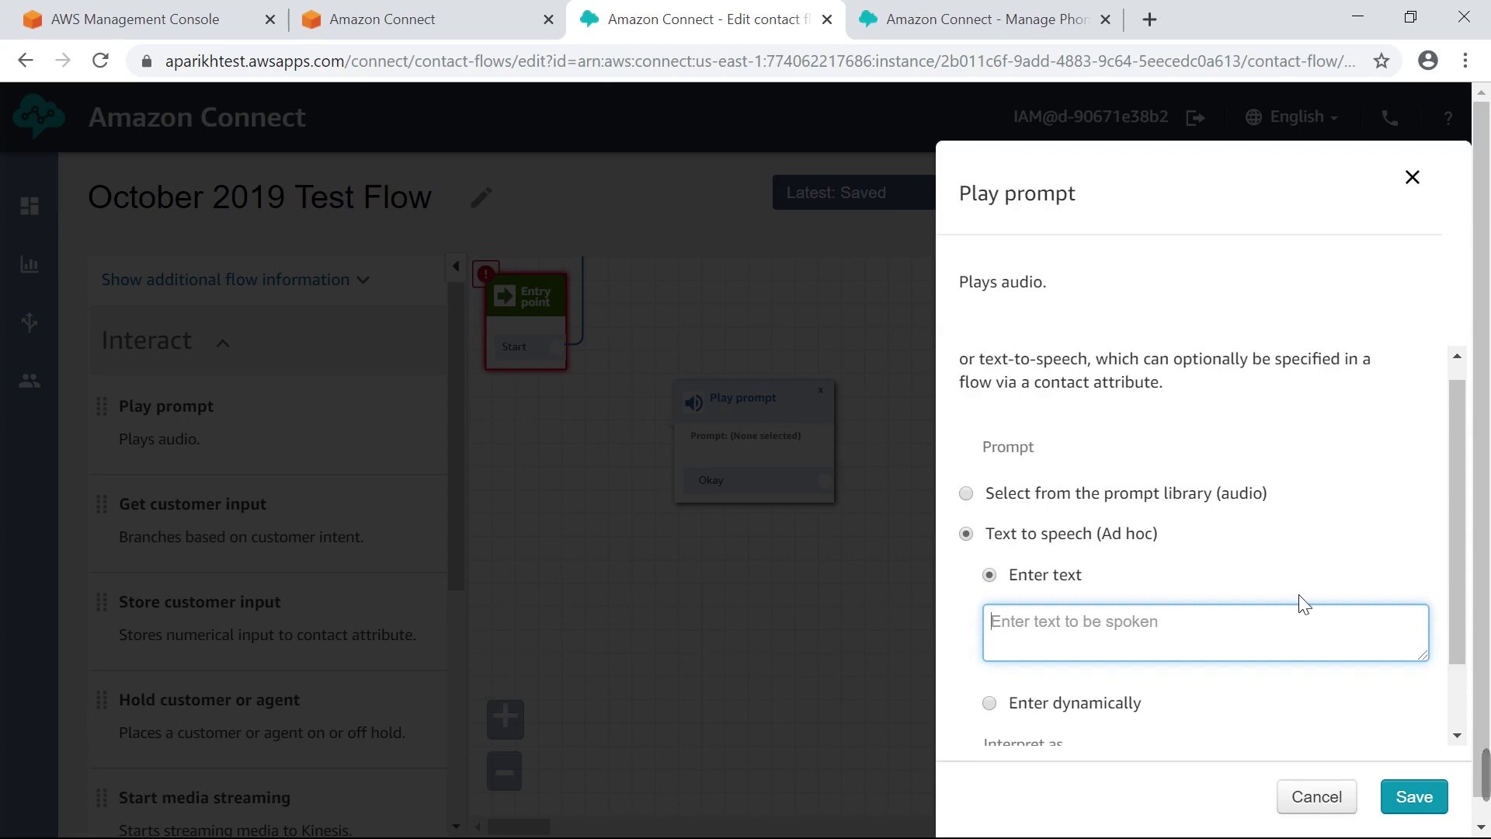
type("Hi")
key("BackSpace")
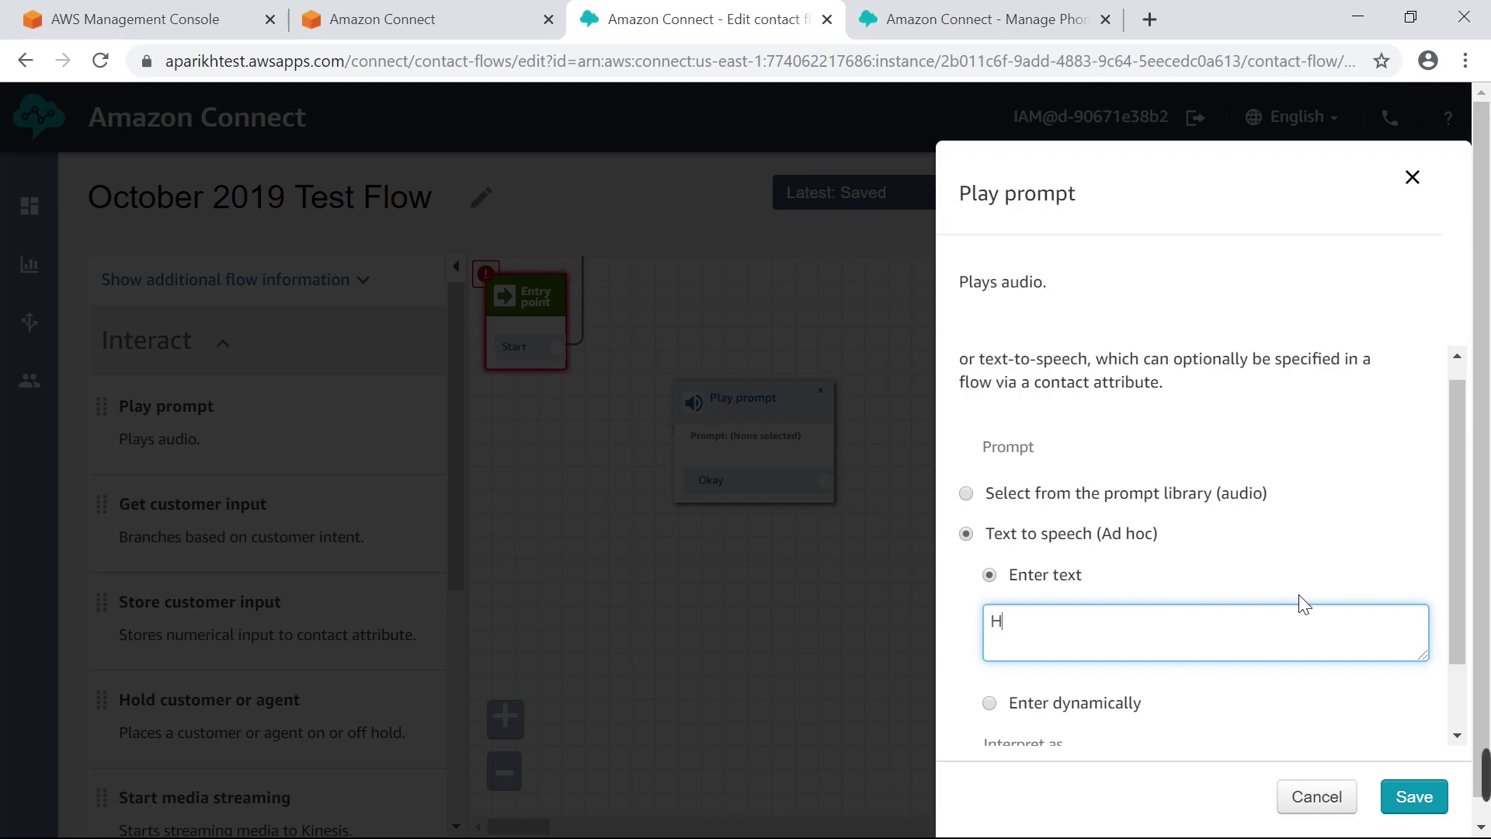
type("ello, welcom")
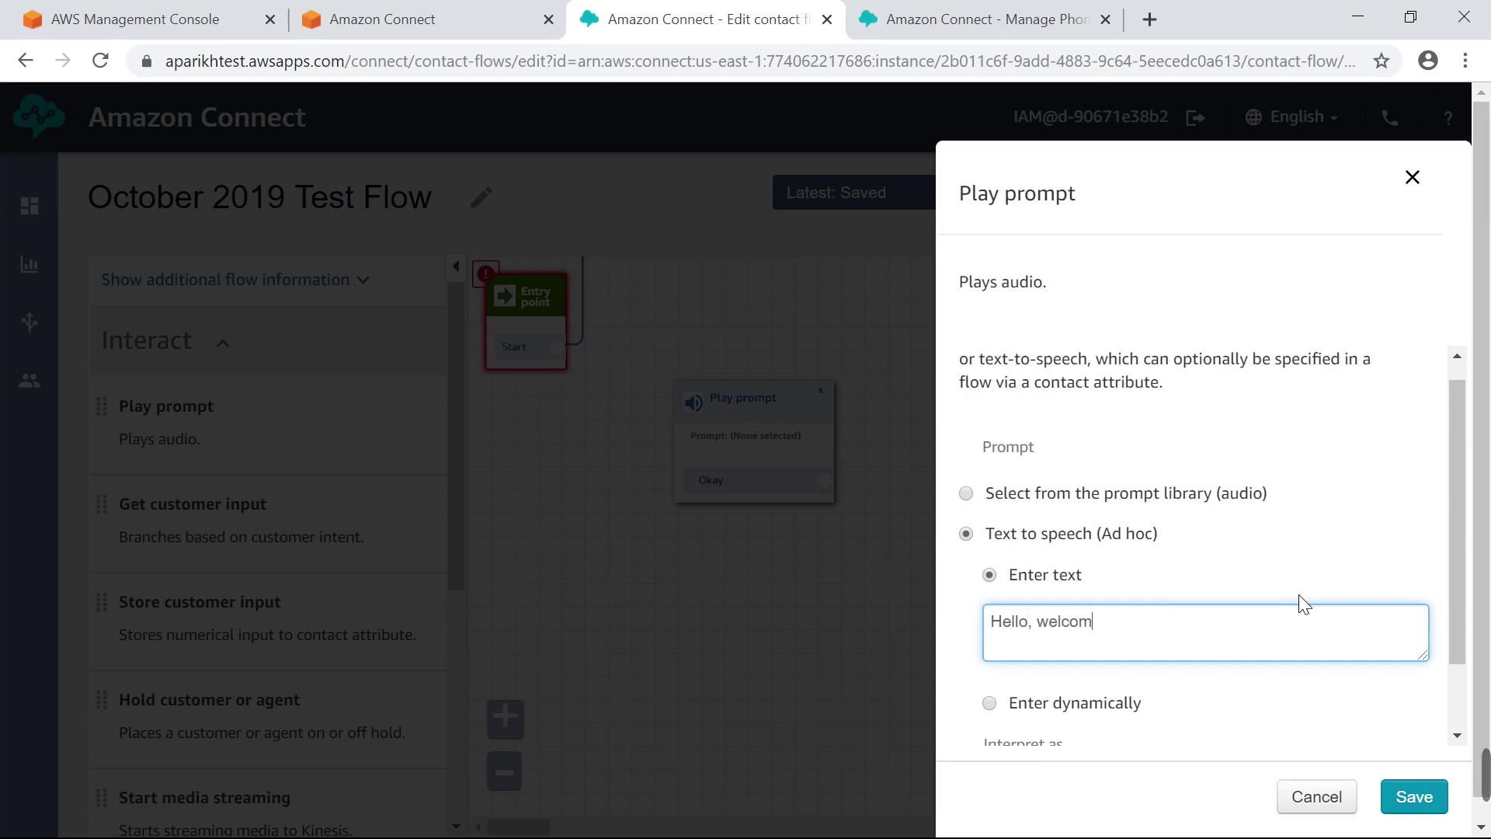
type("e to Acme Incorpor")
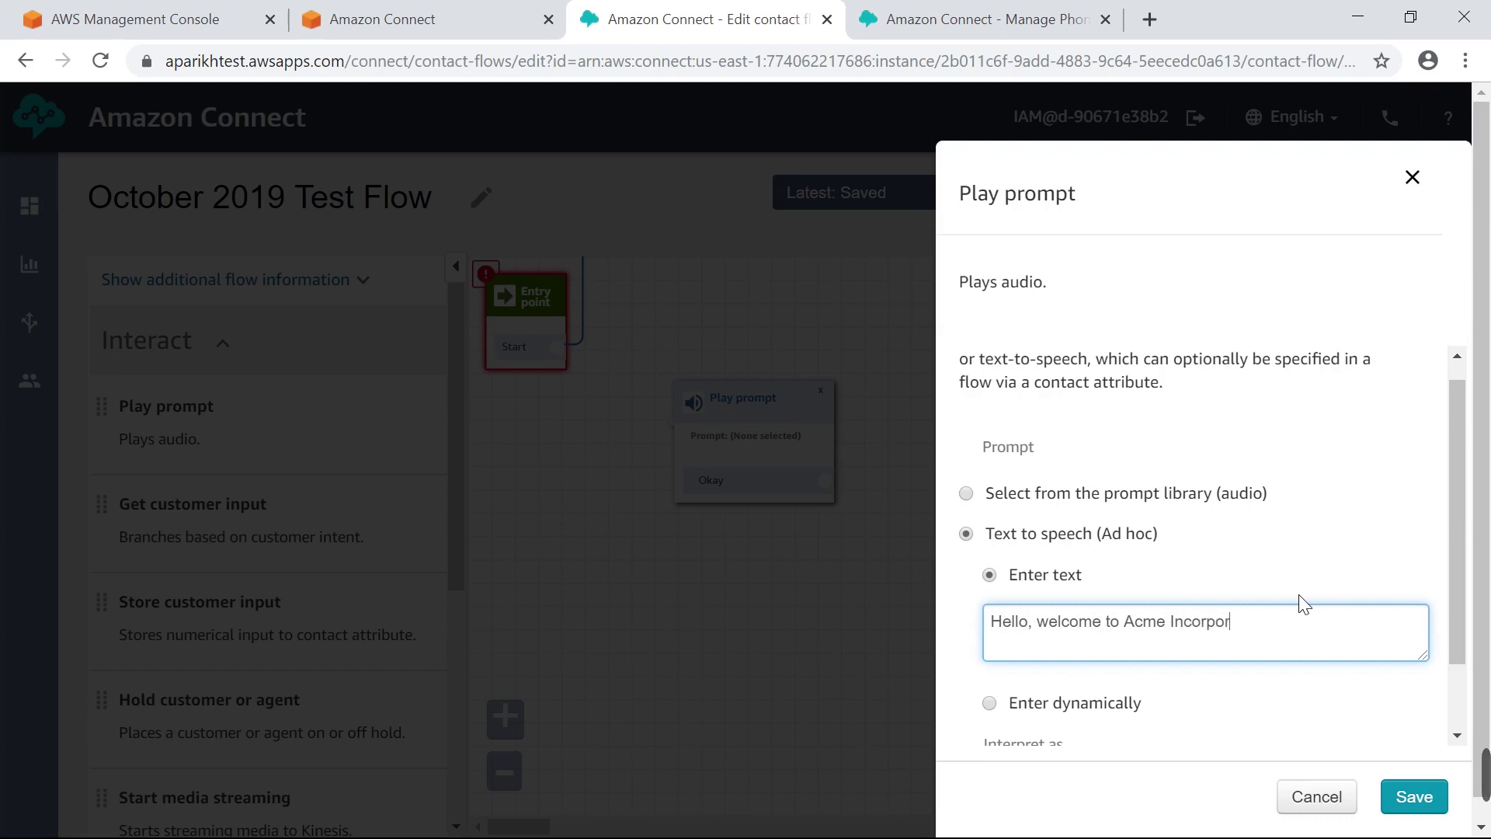
type("ated.")
scroll(1304, 603, "down", 1)
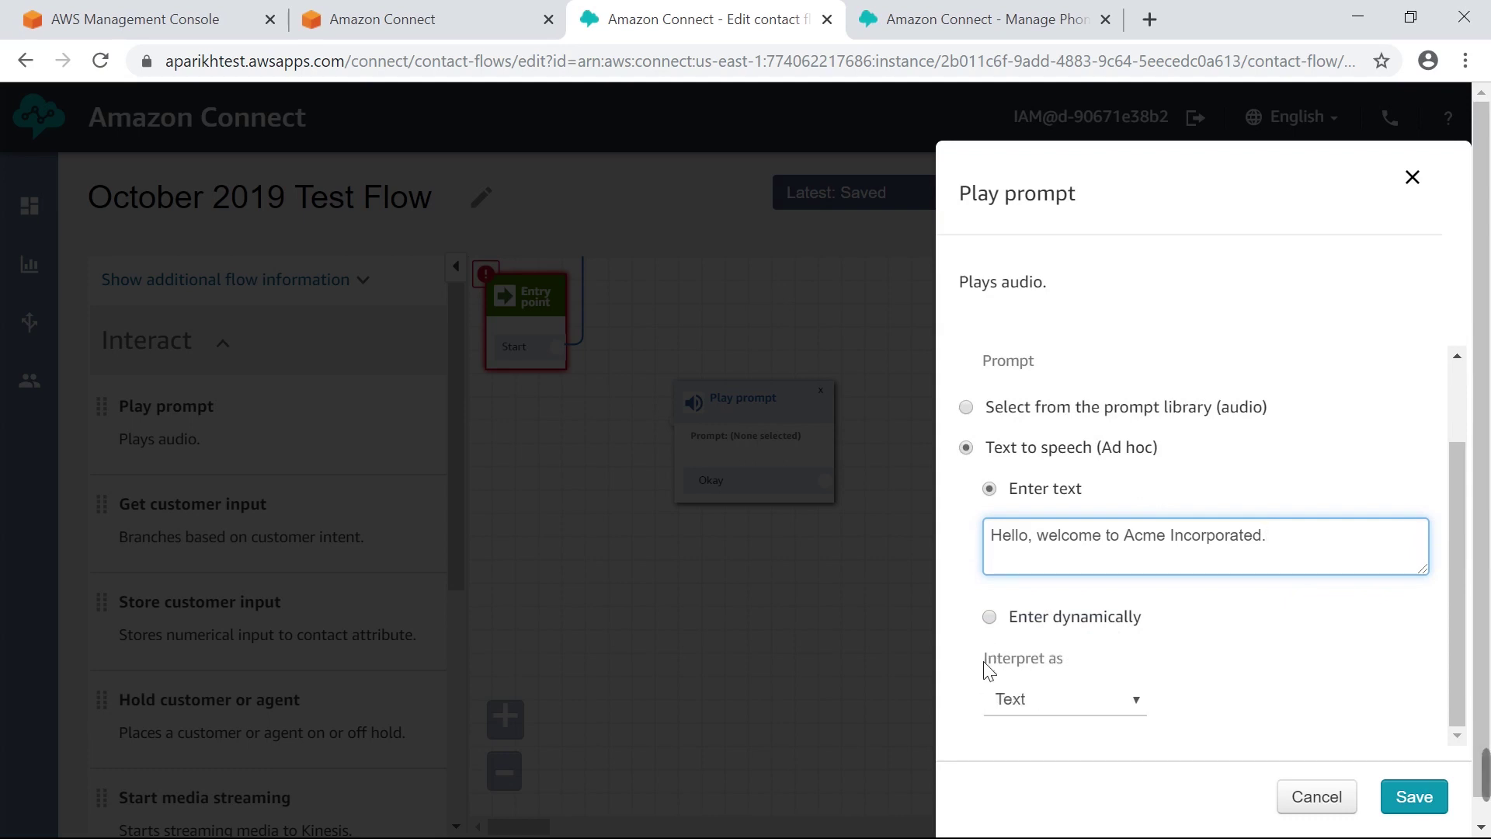
left_click(1143, 712)
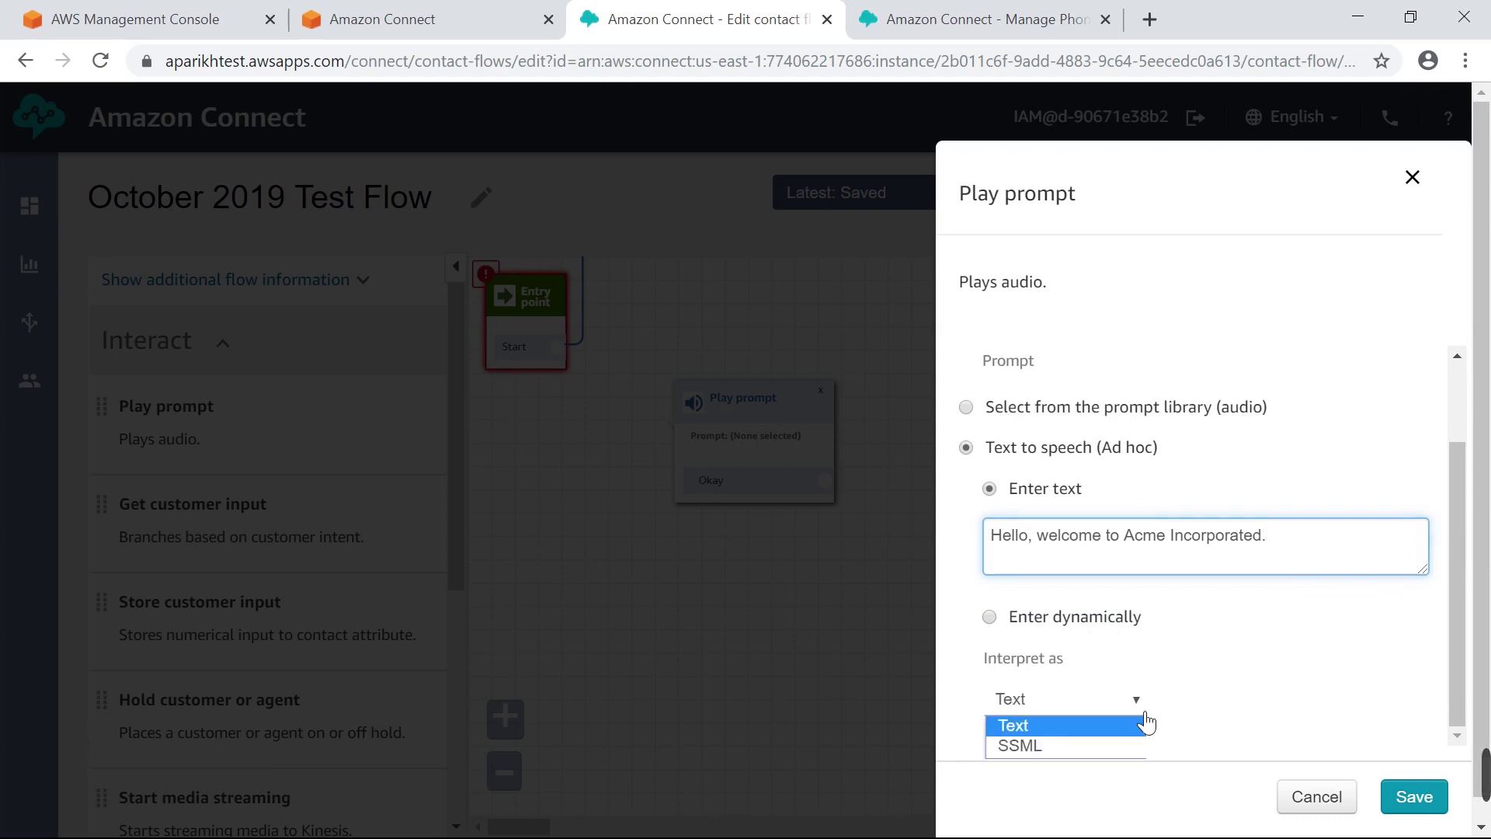
left_click(1052, 724)
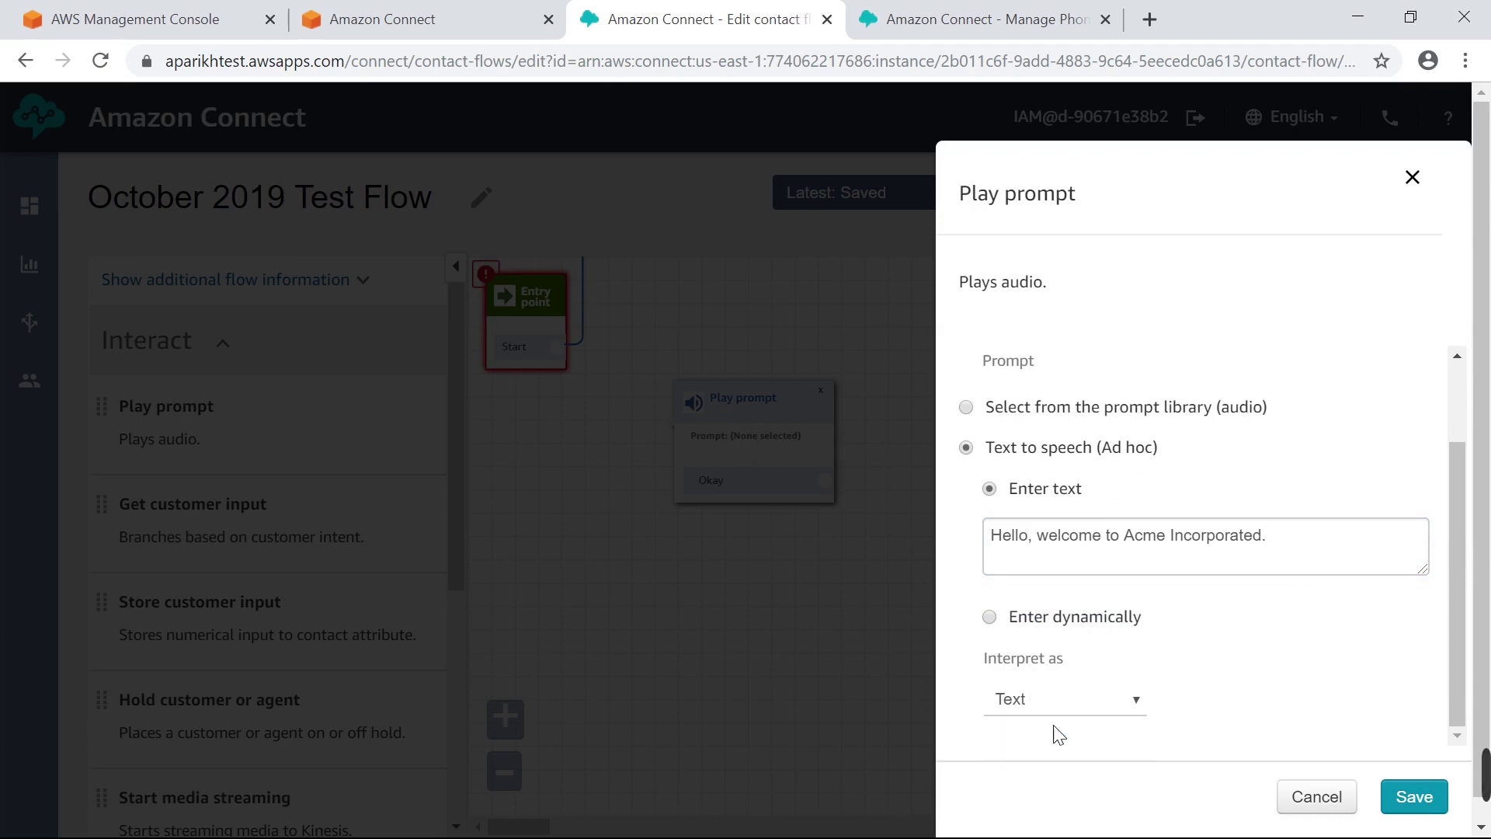
left_click(1414, 798)
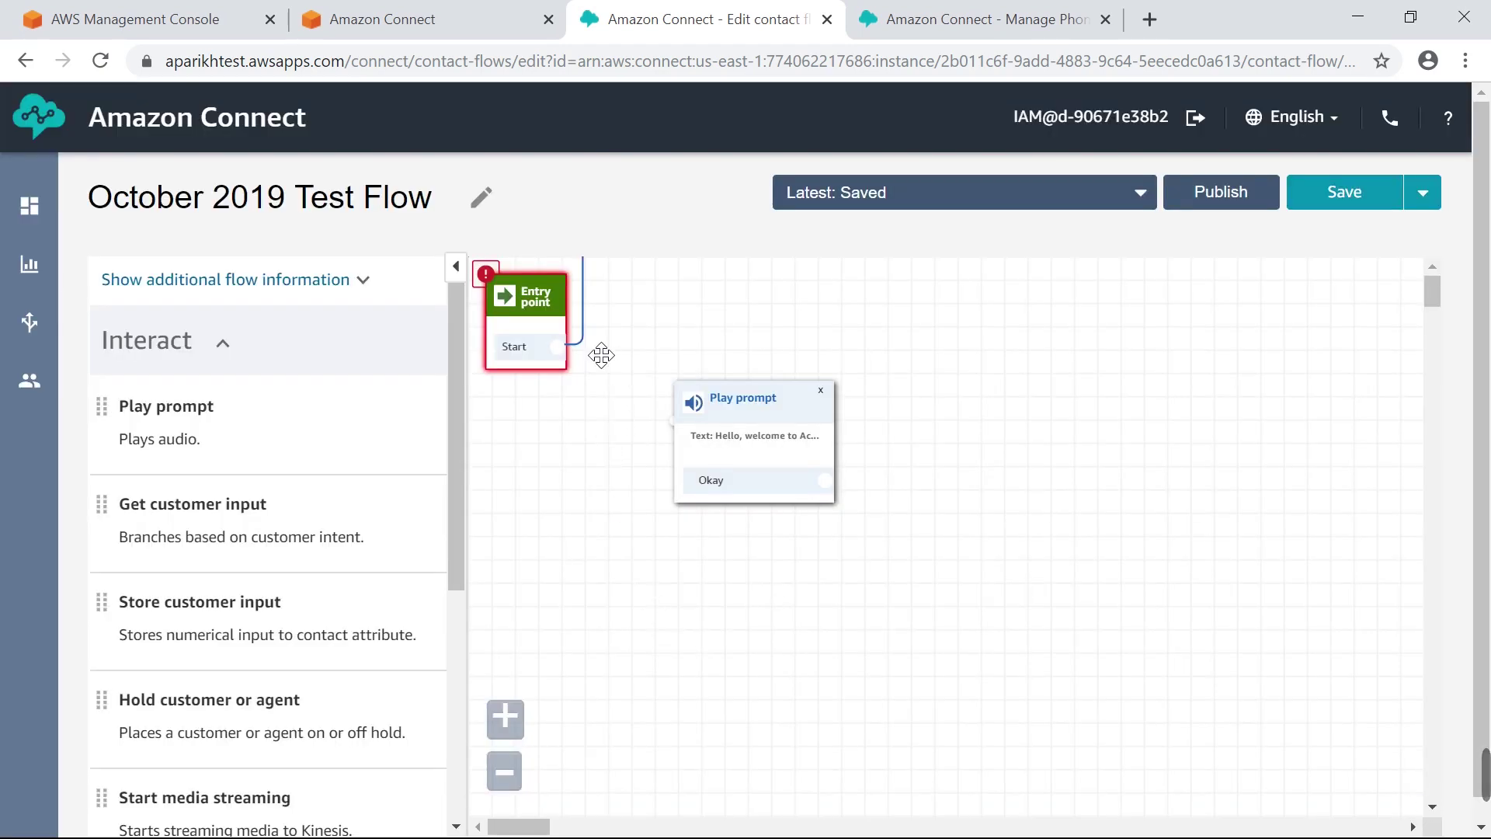
Replace the Entry point's old link with one from Start to the Play prompt, then save the flow
mouse_move(590, 334)
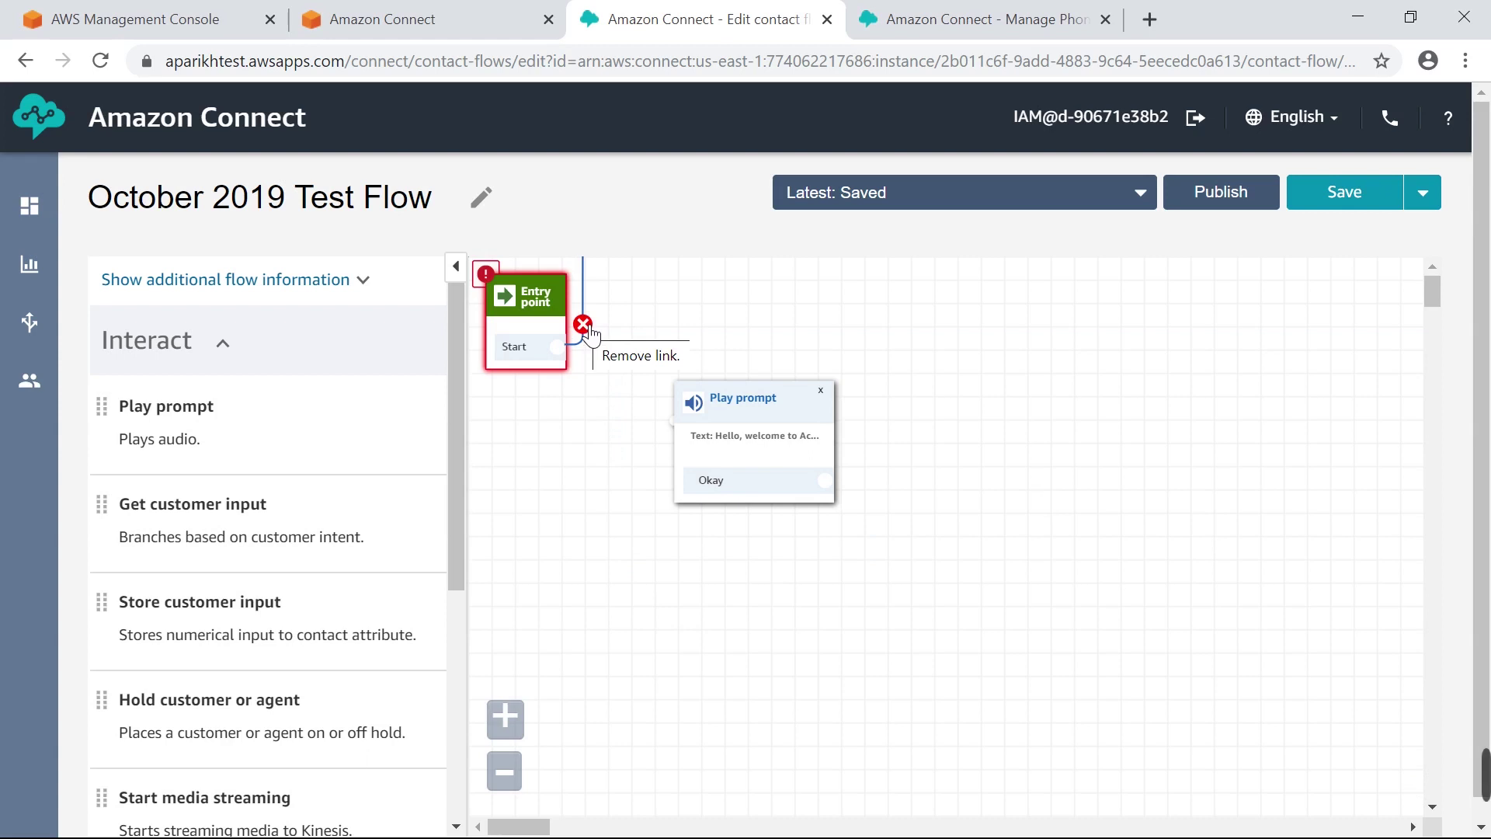
left_click(590, 334)
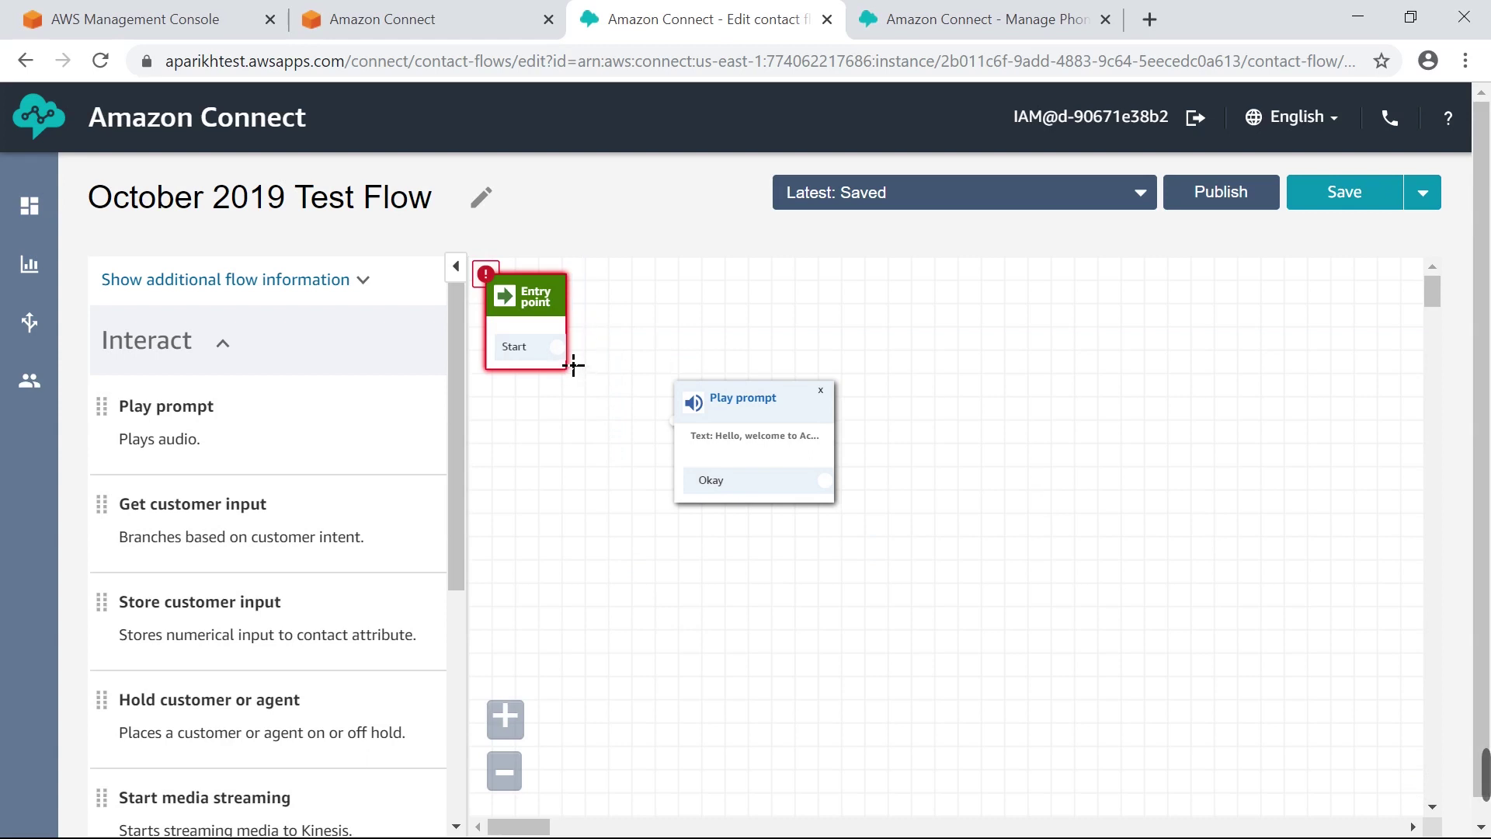
left_click_drag(557, 347, 670, 458)
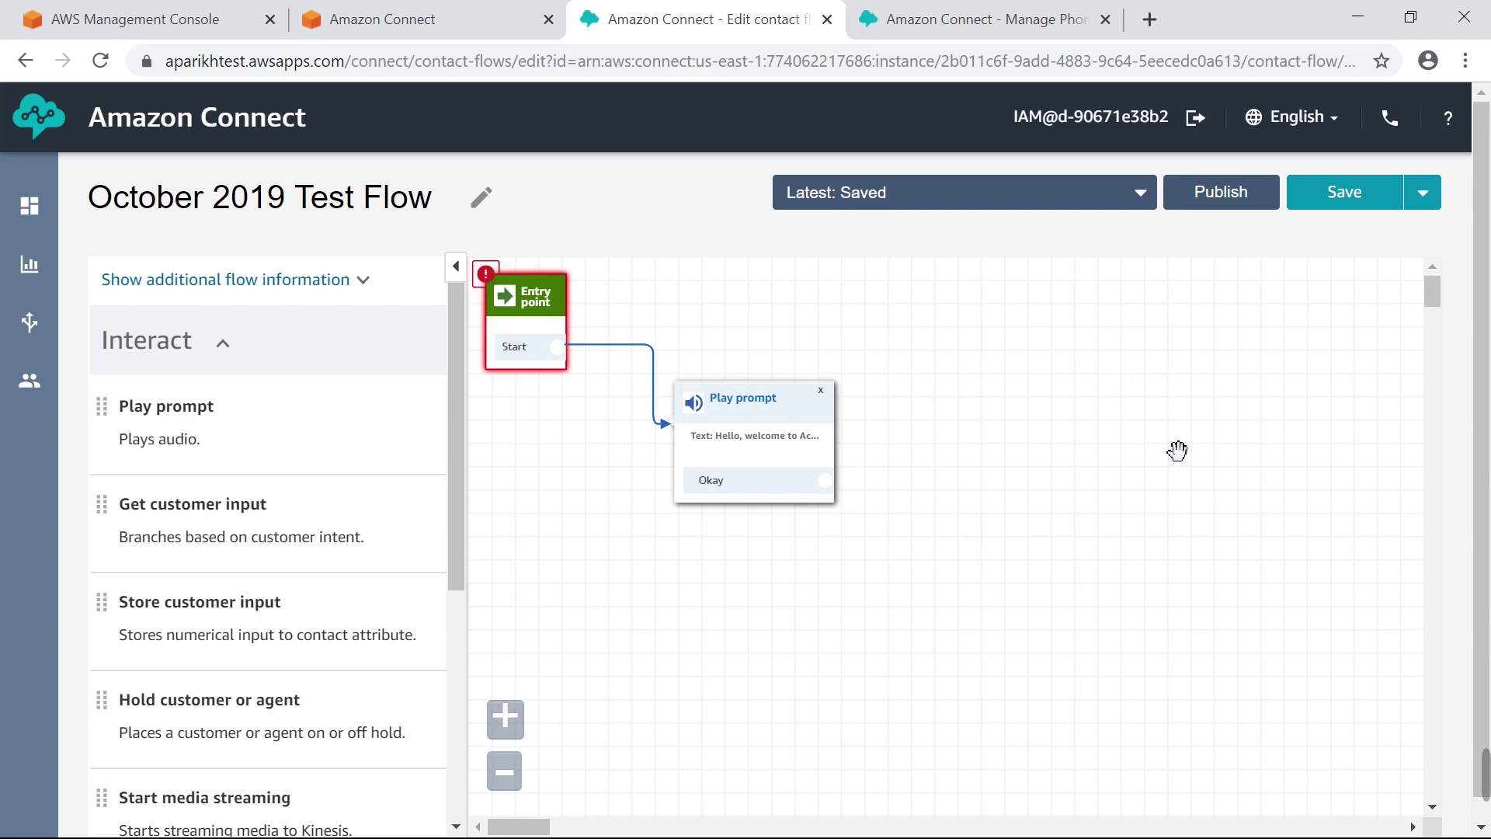
left_click(1345, 192)
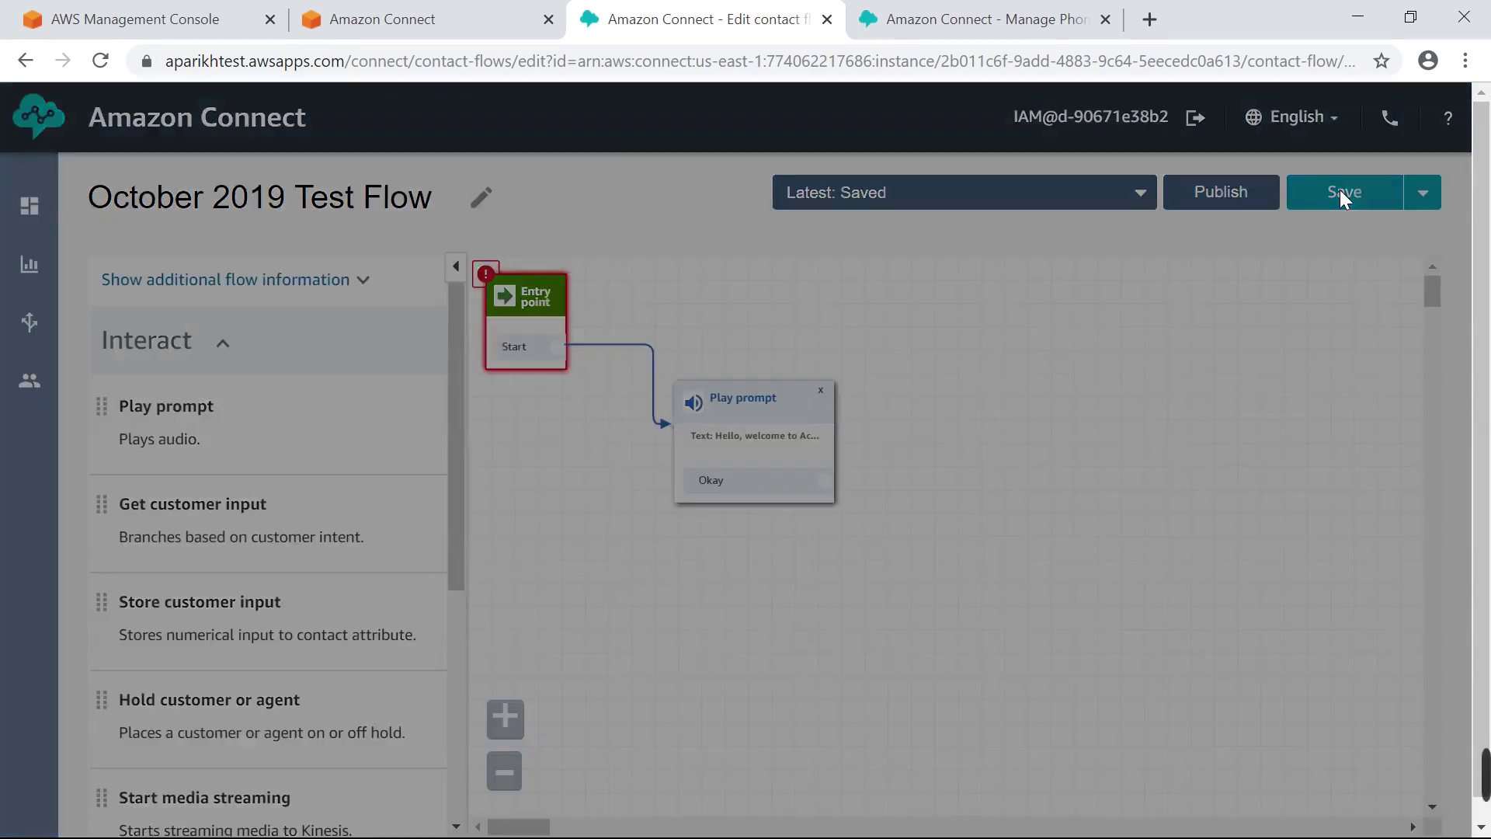
left_click(1021, 342)
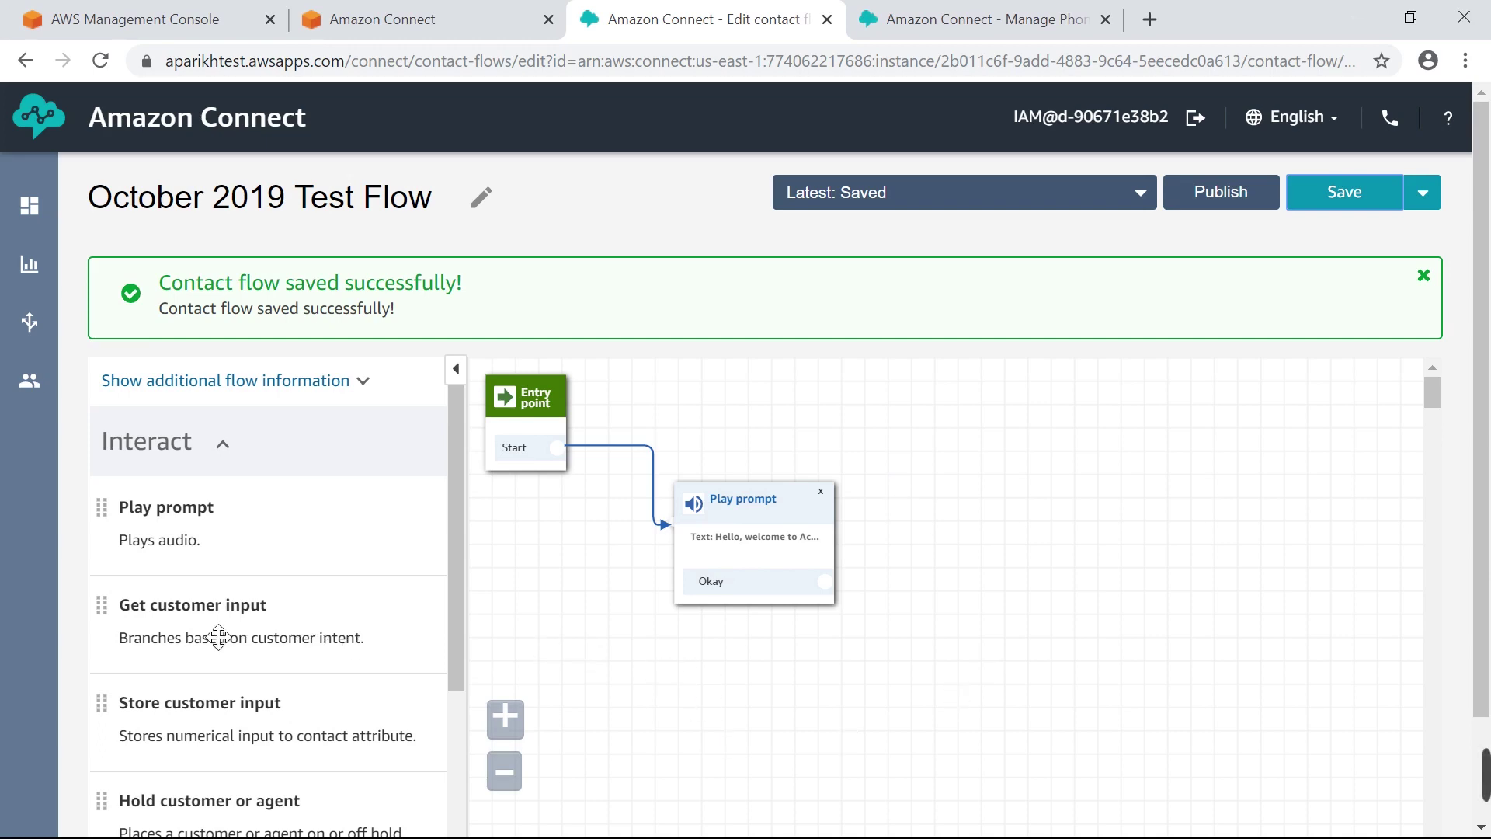
Add a Get customer input block speaking 'press 1 for Basic Information, press 2 for Returns' via text-to-speech
left_click_drag(226, 635, 975, 514)
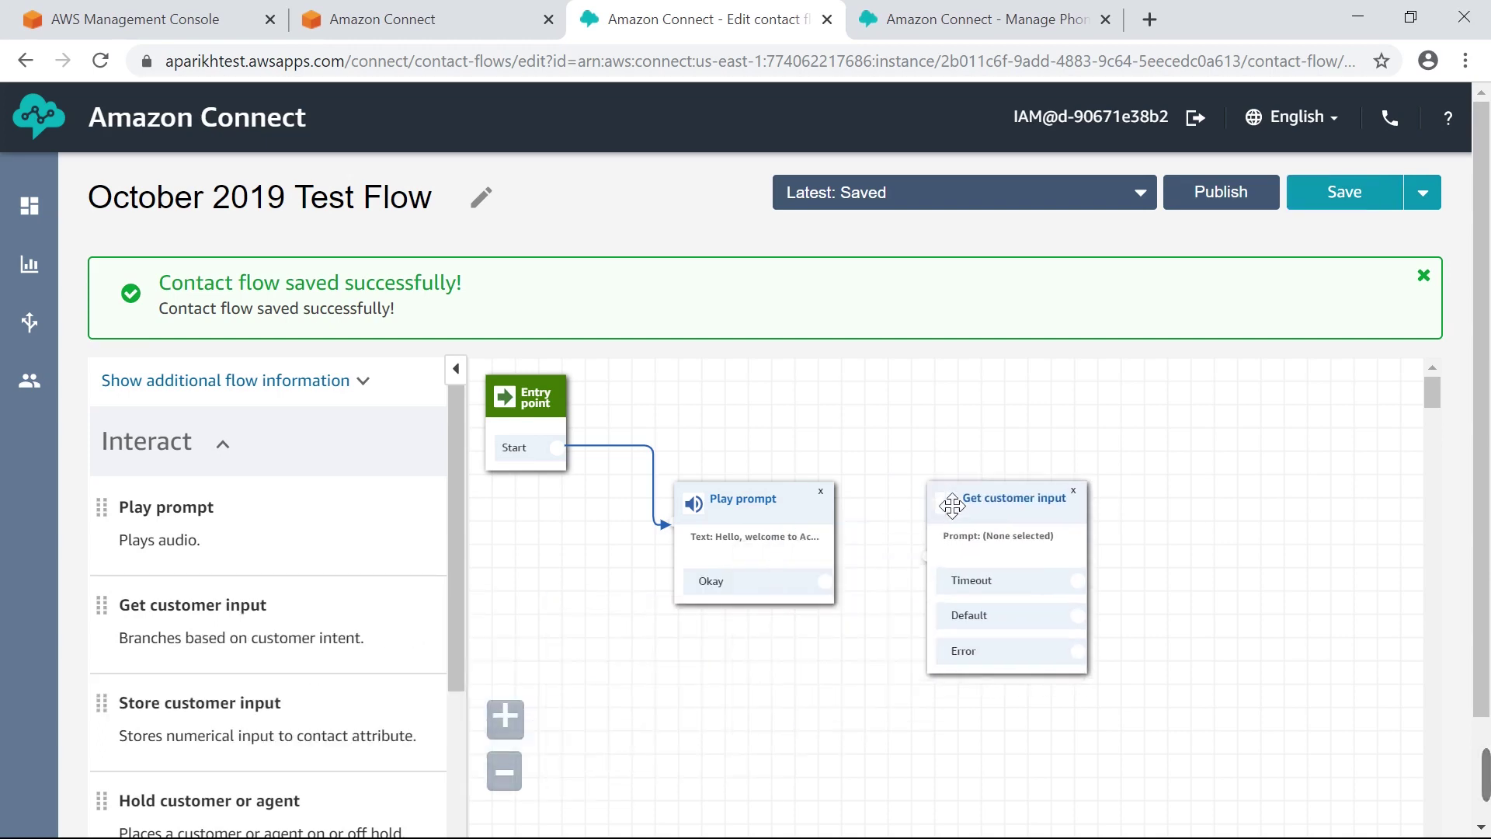
left_click(1012, 501)
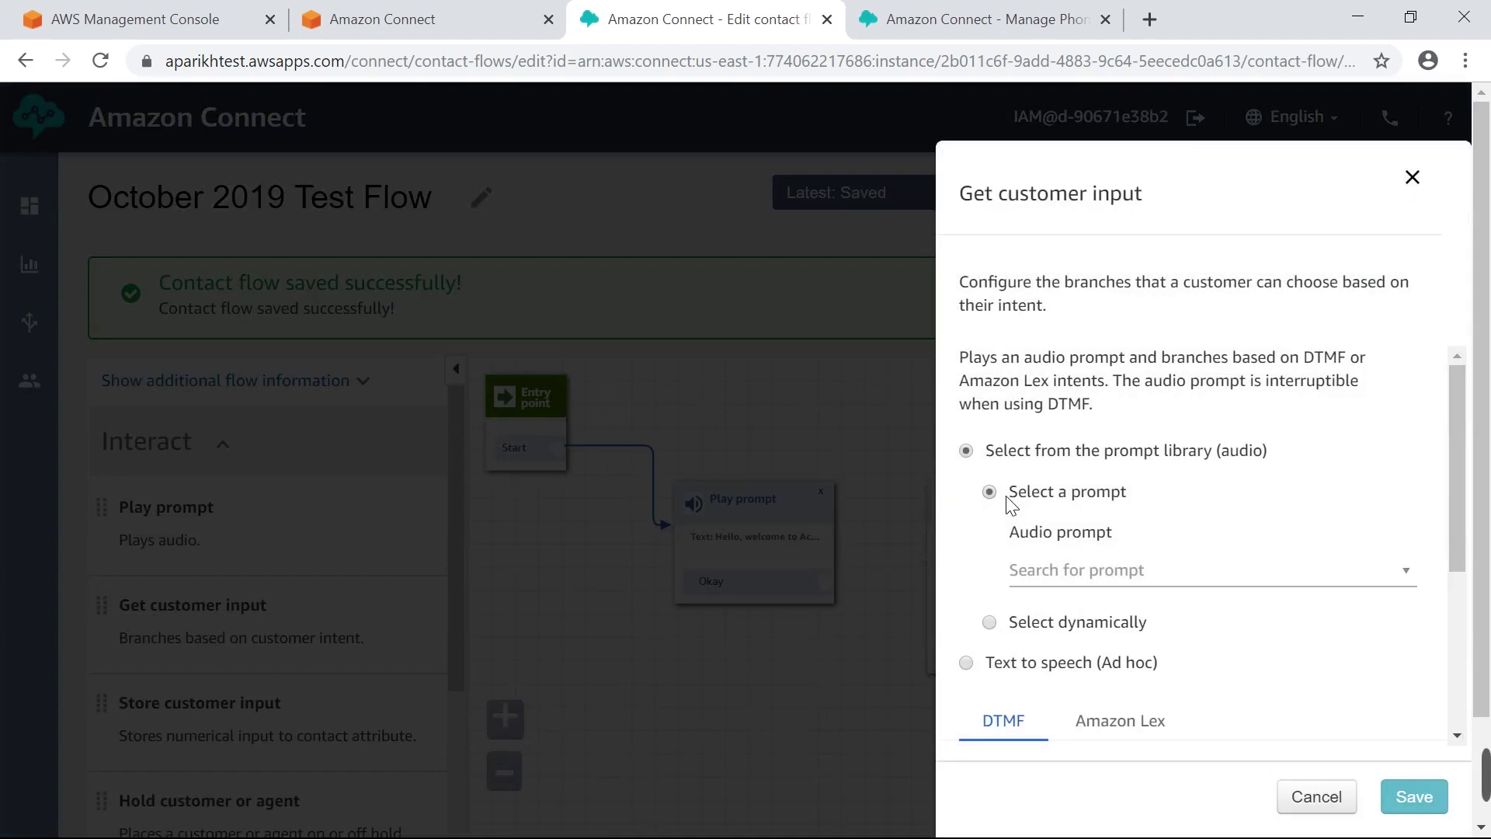
scroll(1196, 528, "down", 4)
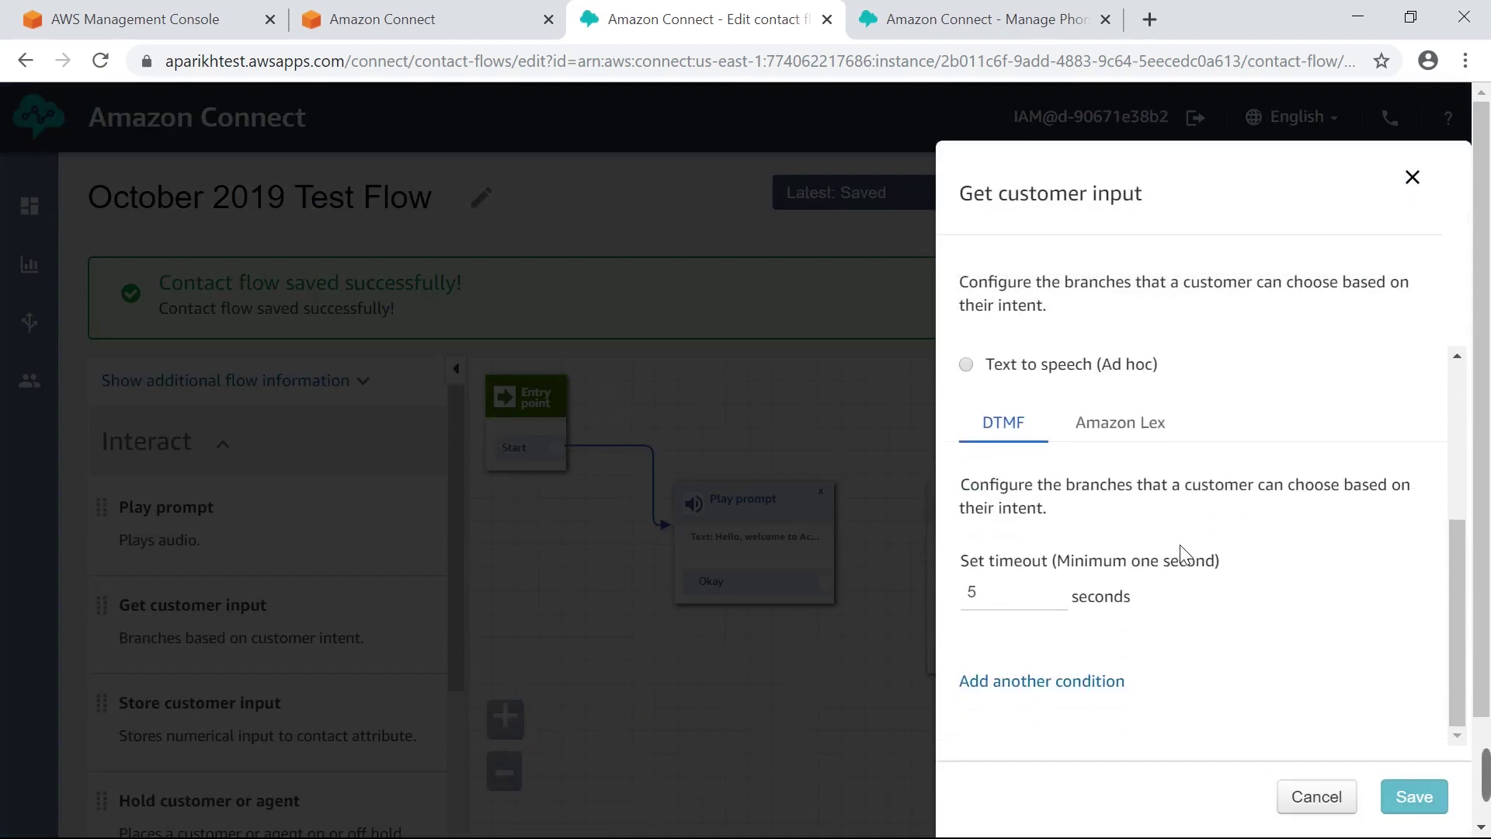
scroll(1180, 552, "up", 3)
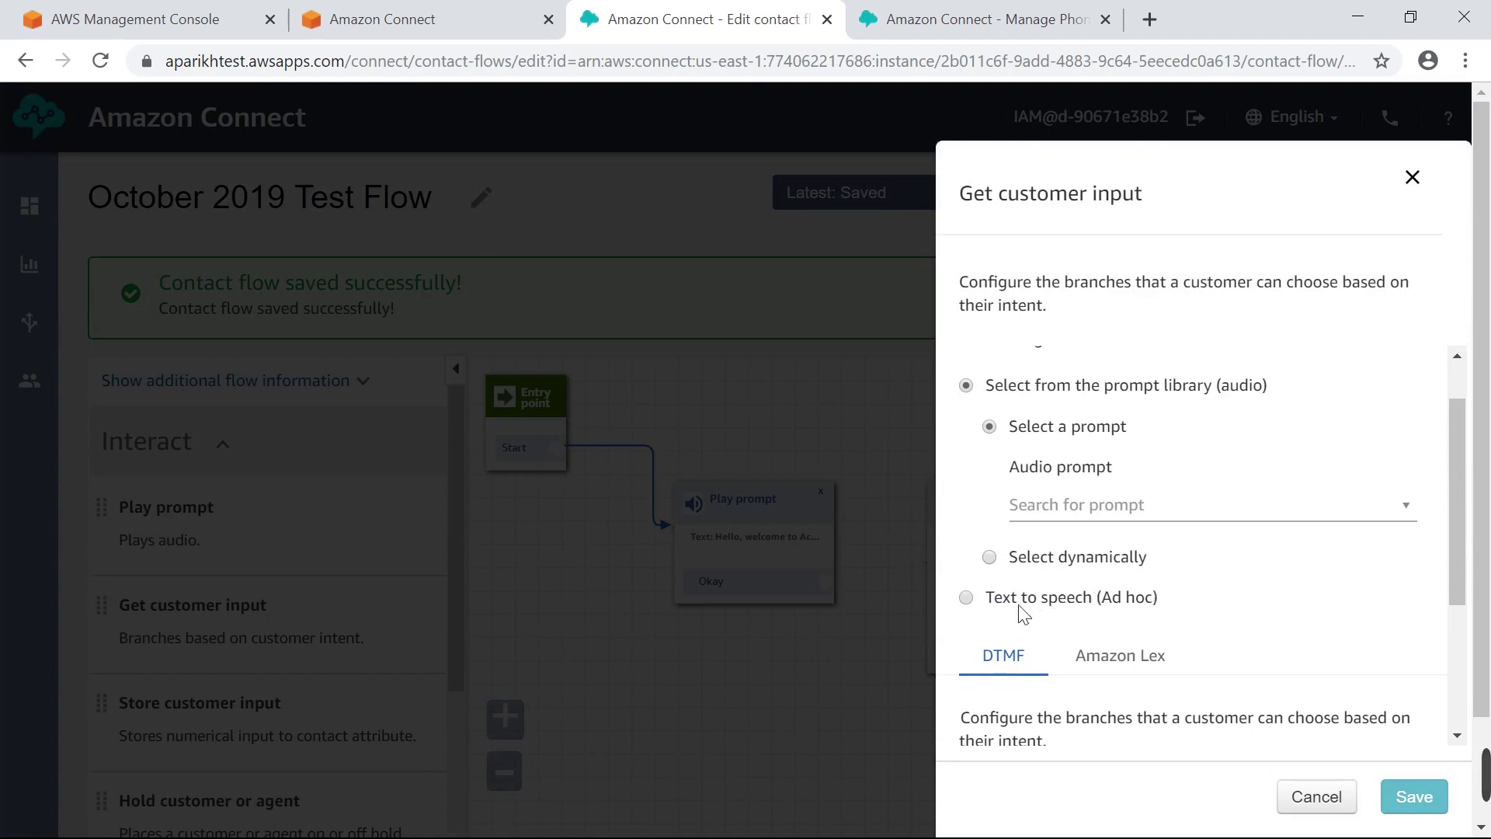
left_click(966, 597)
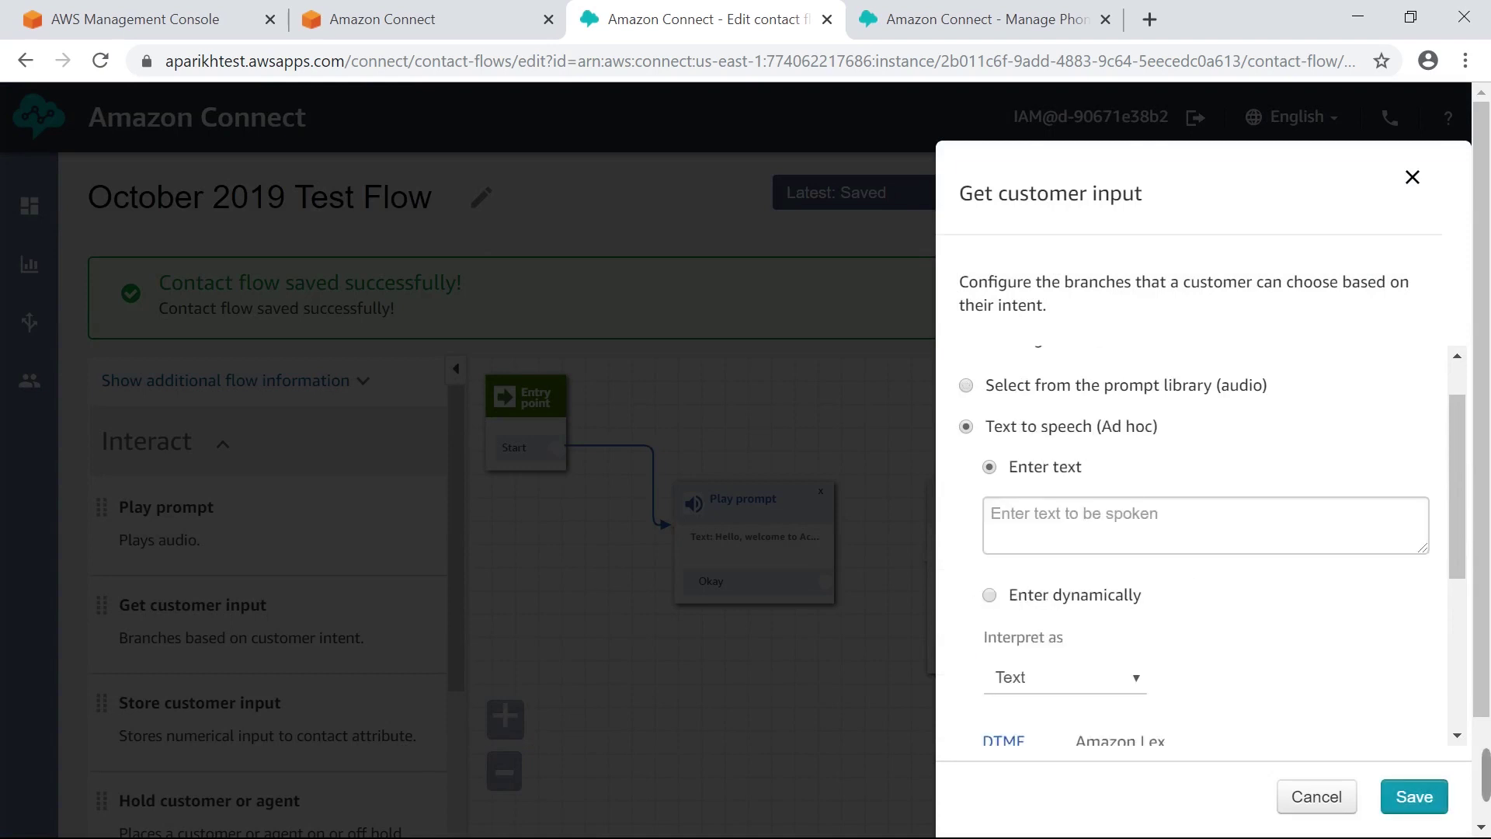
left_click(1421, 521)
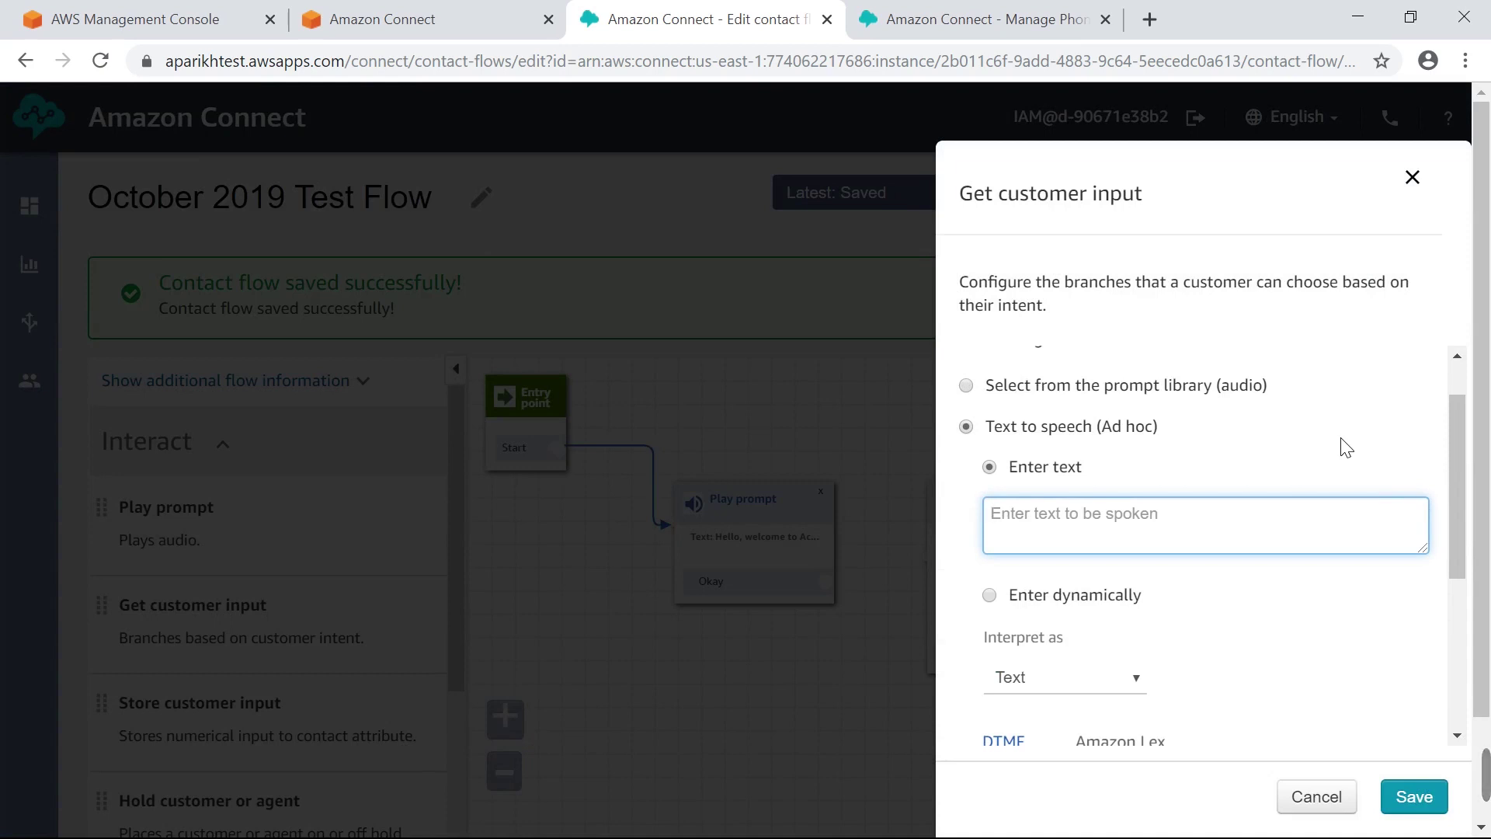
type("To s")
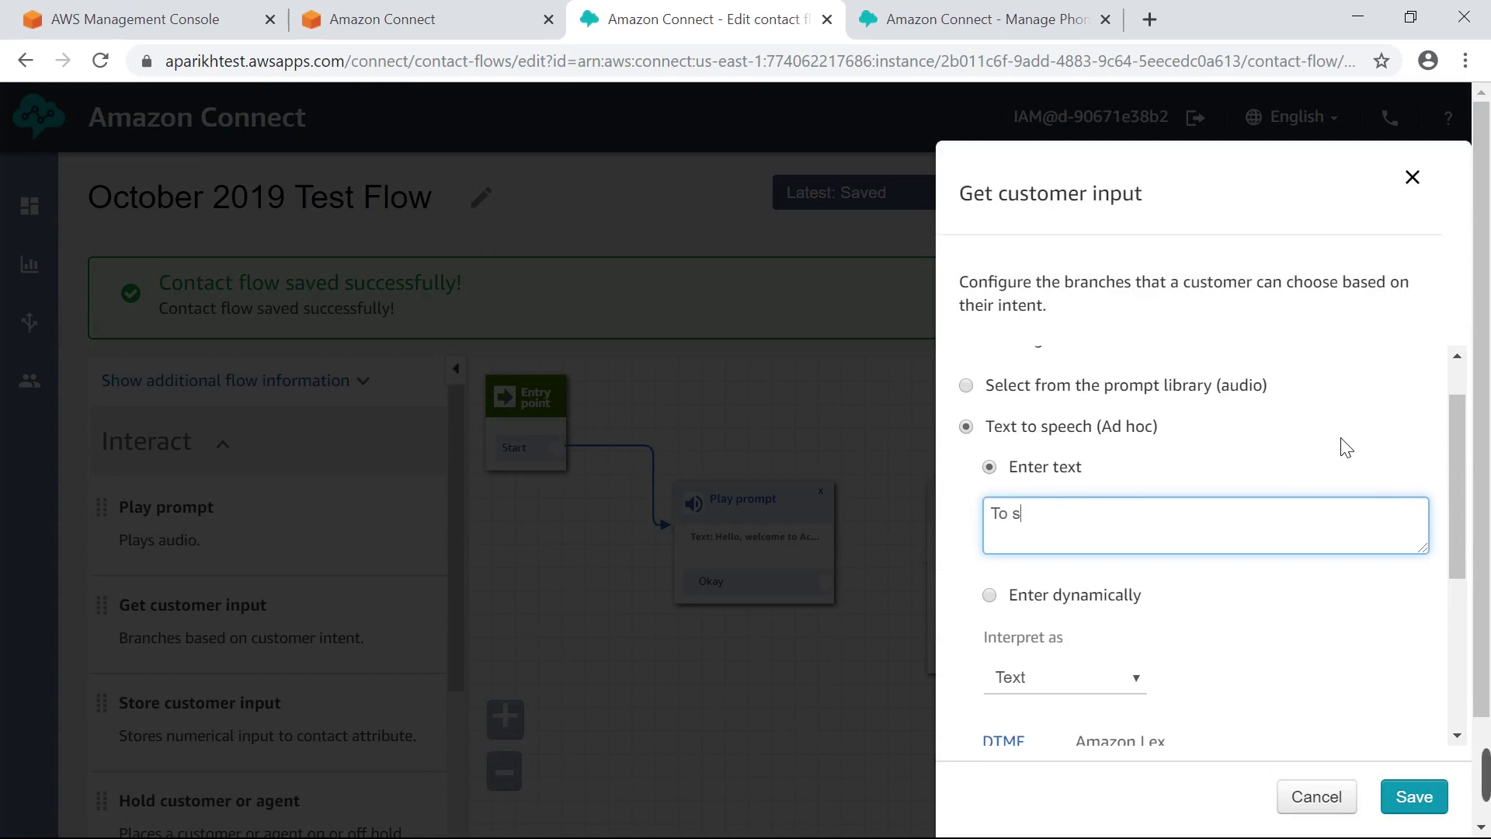
type("peak with some")
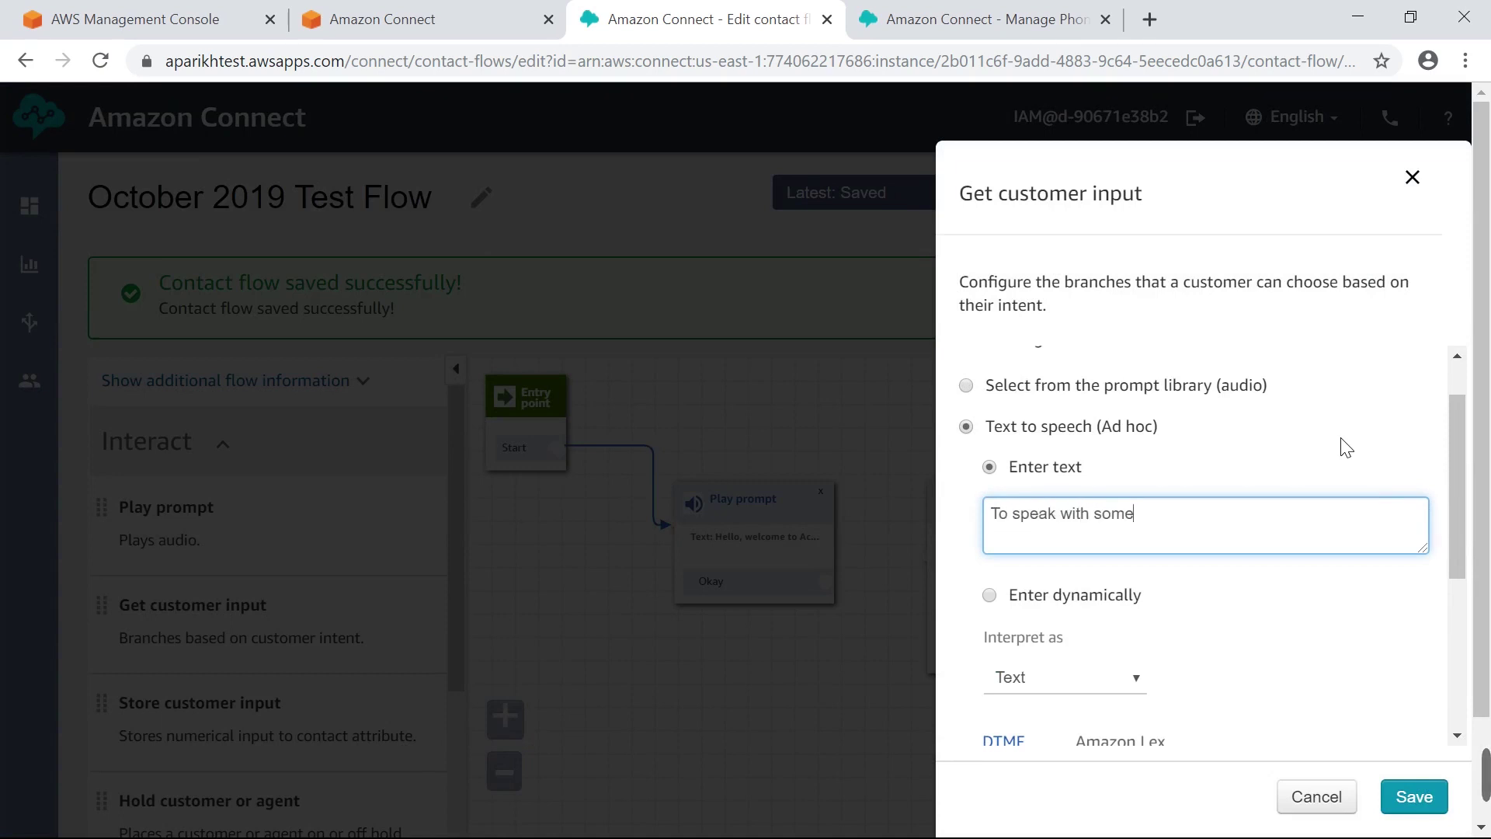
type("one in Basic Information, p")
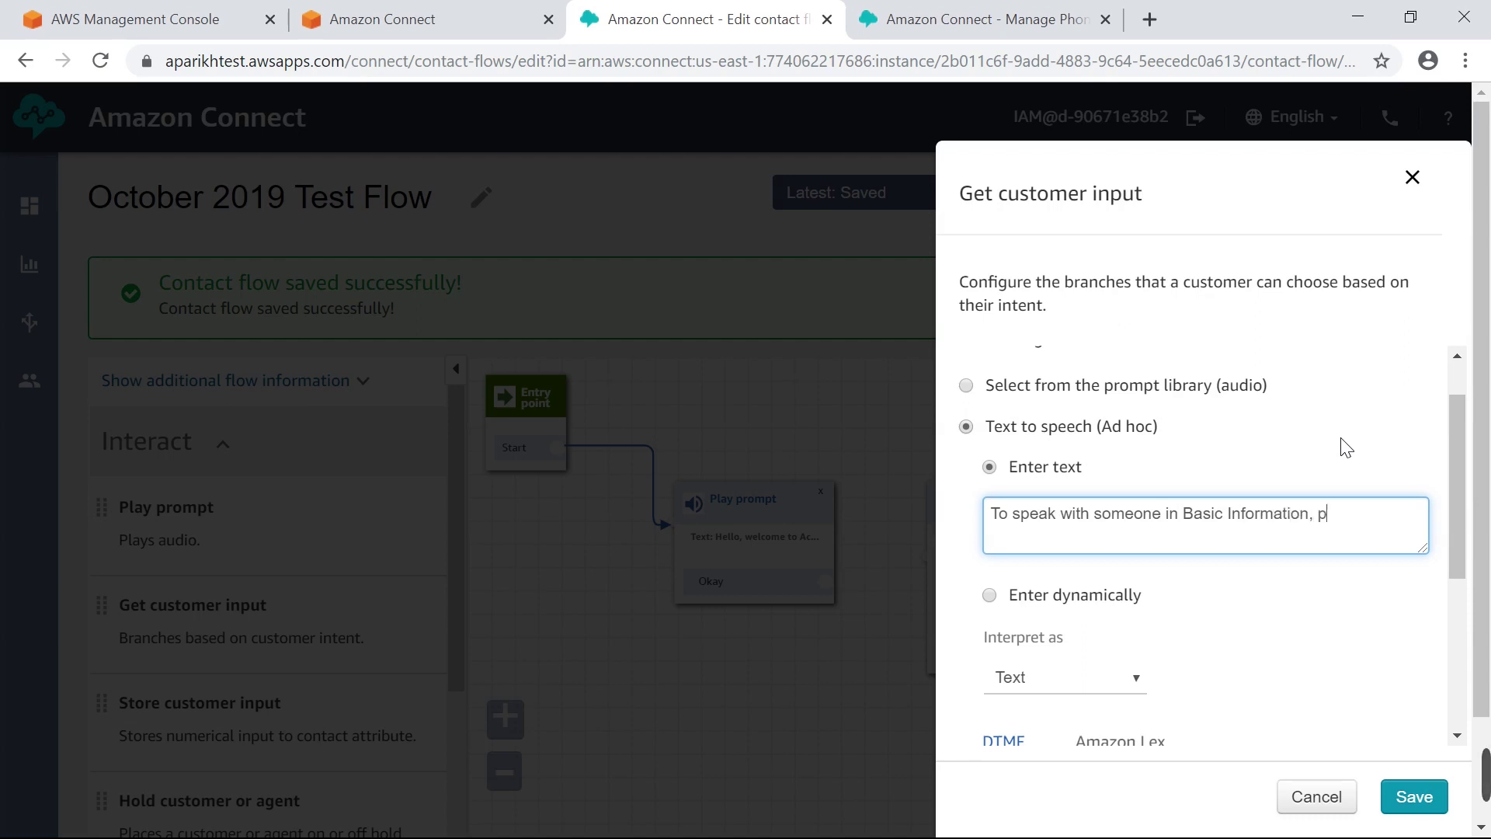
type("lease press 1. To speak with som")
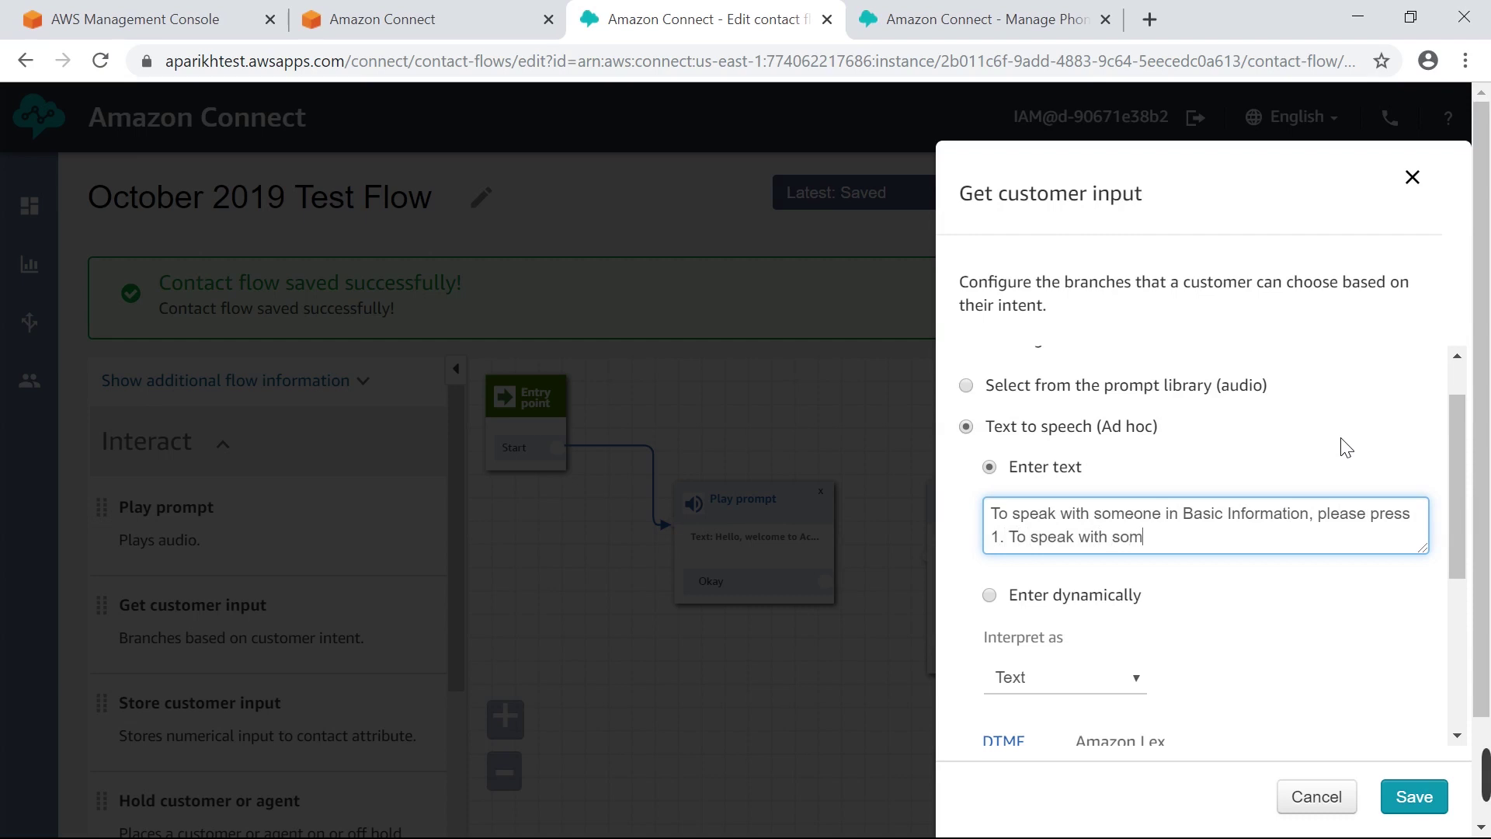
type("eone in Returns, please press 2.")
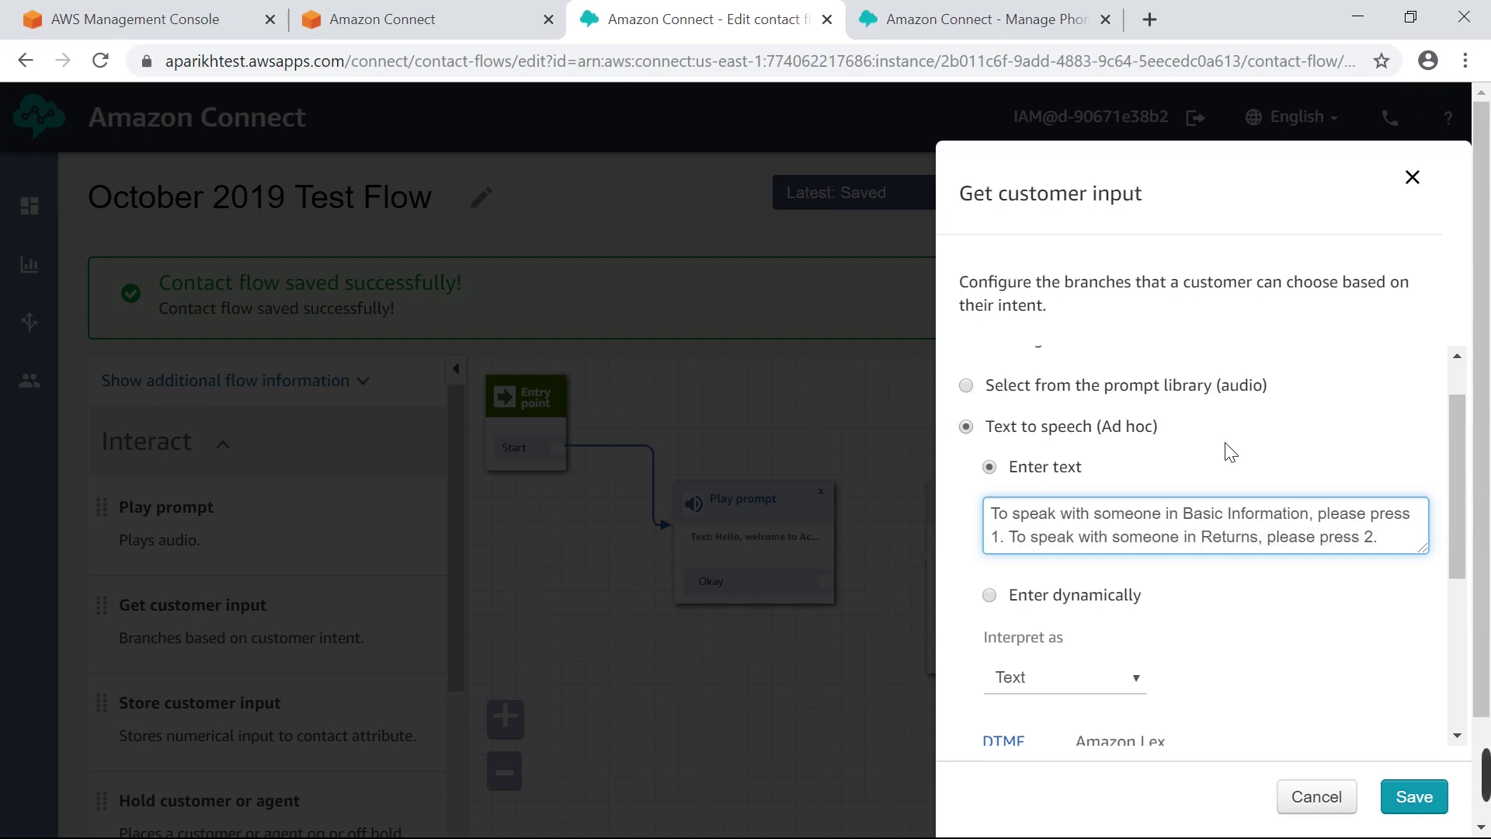
scroll(1230, 452, "down", 4)
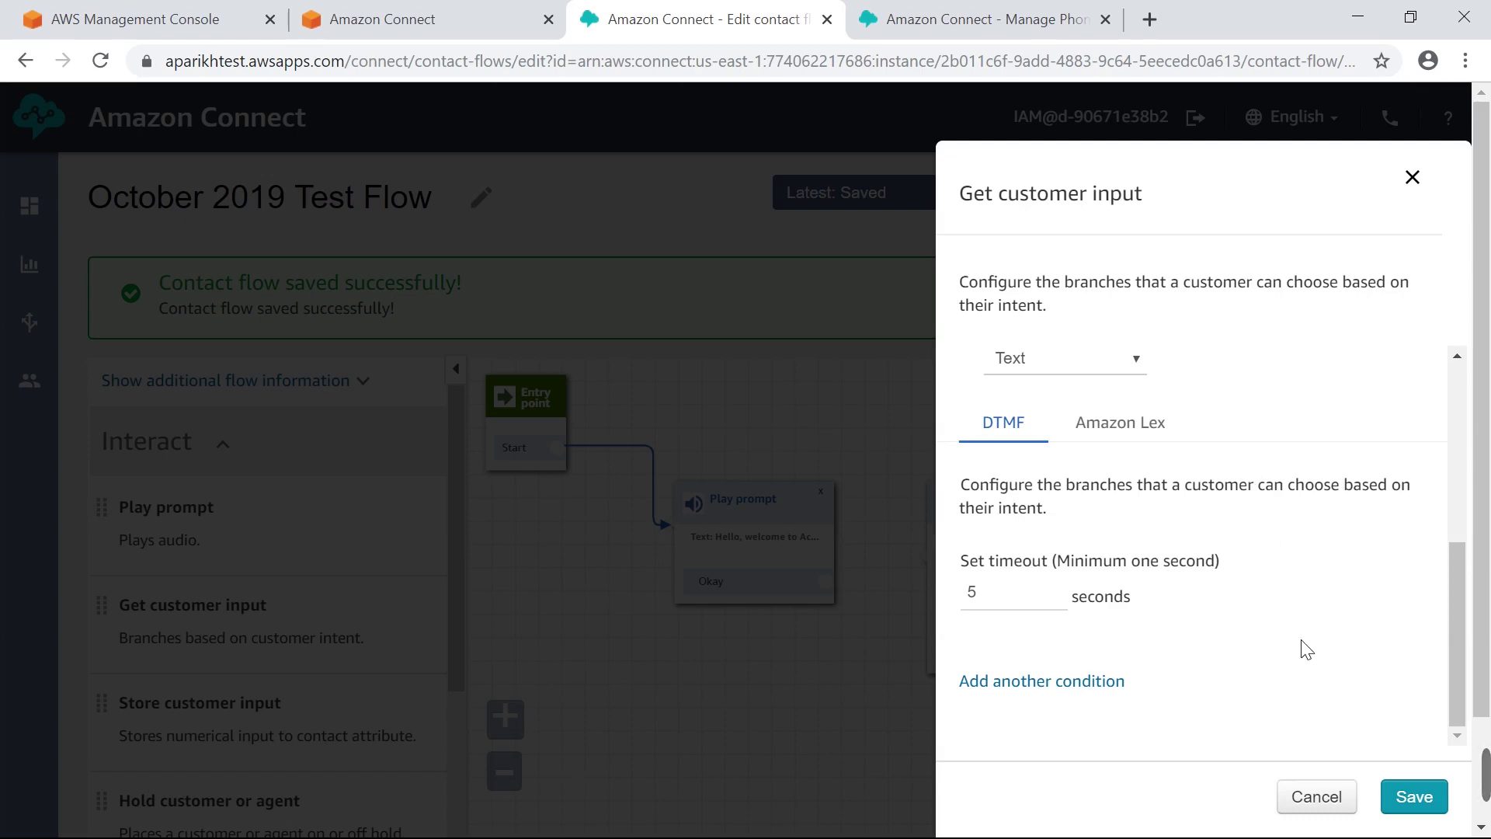
scroll(1307, 649, "down", 2)
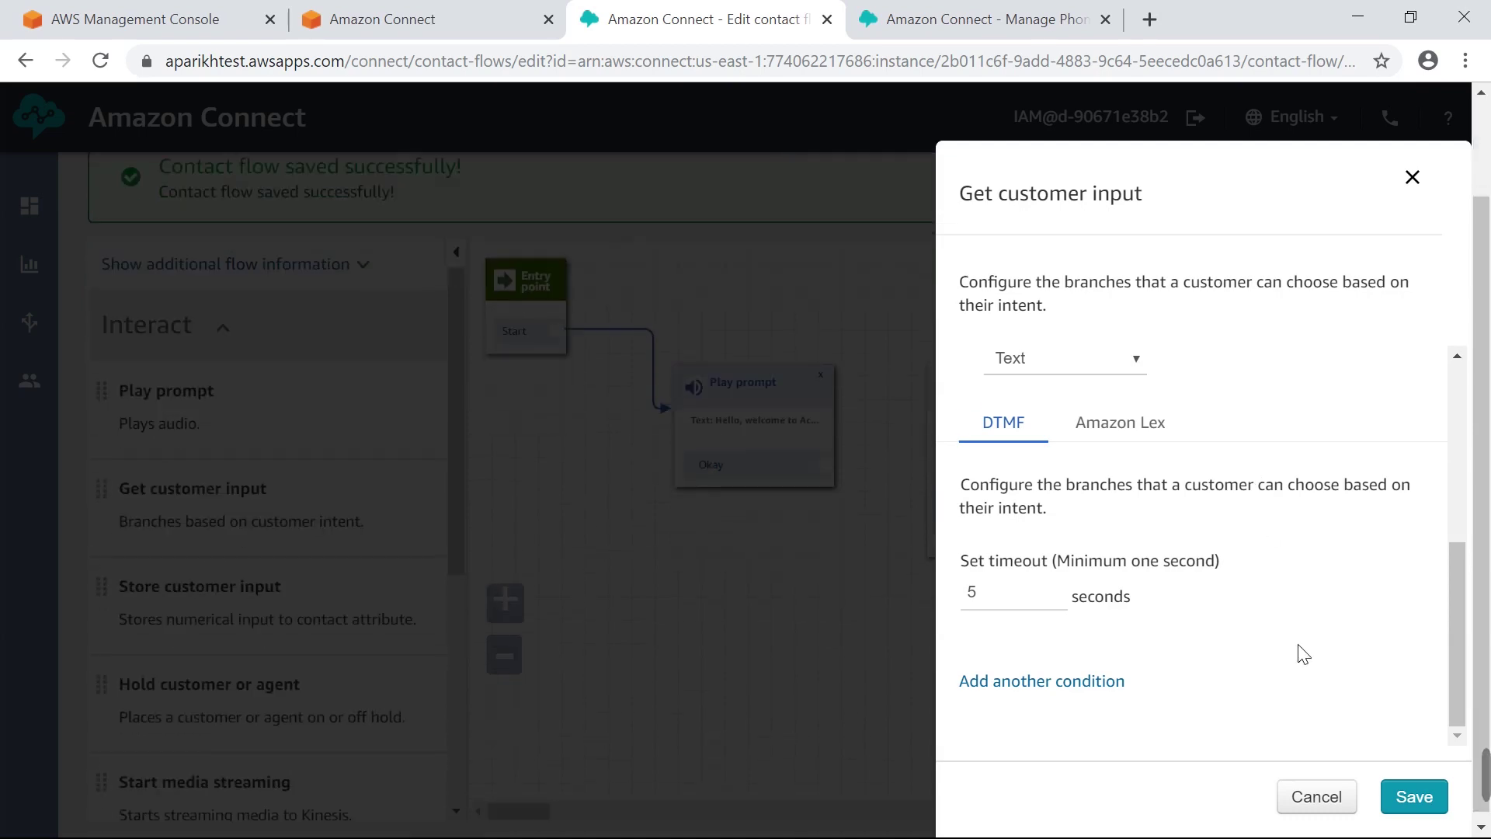
Add DTMF conditions 1 and 2 to Get customer input, save, and move the block up-left
left_click(1048, 688)
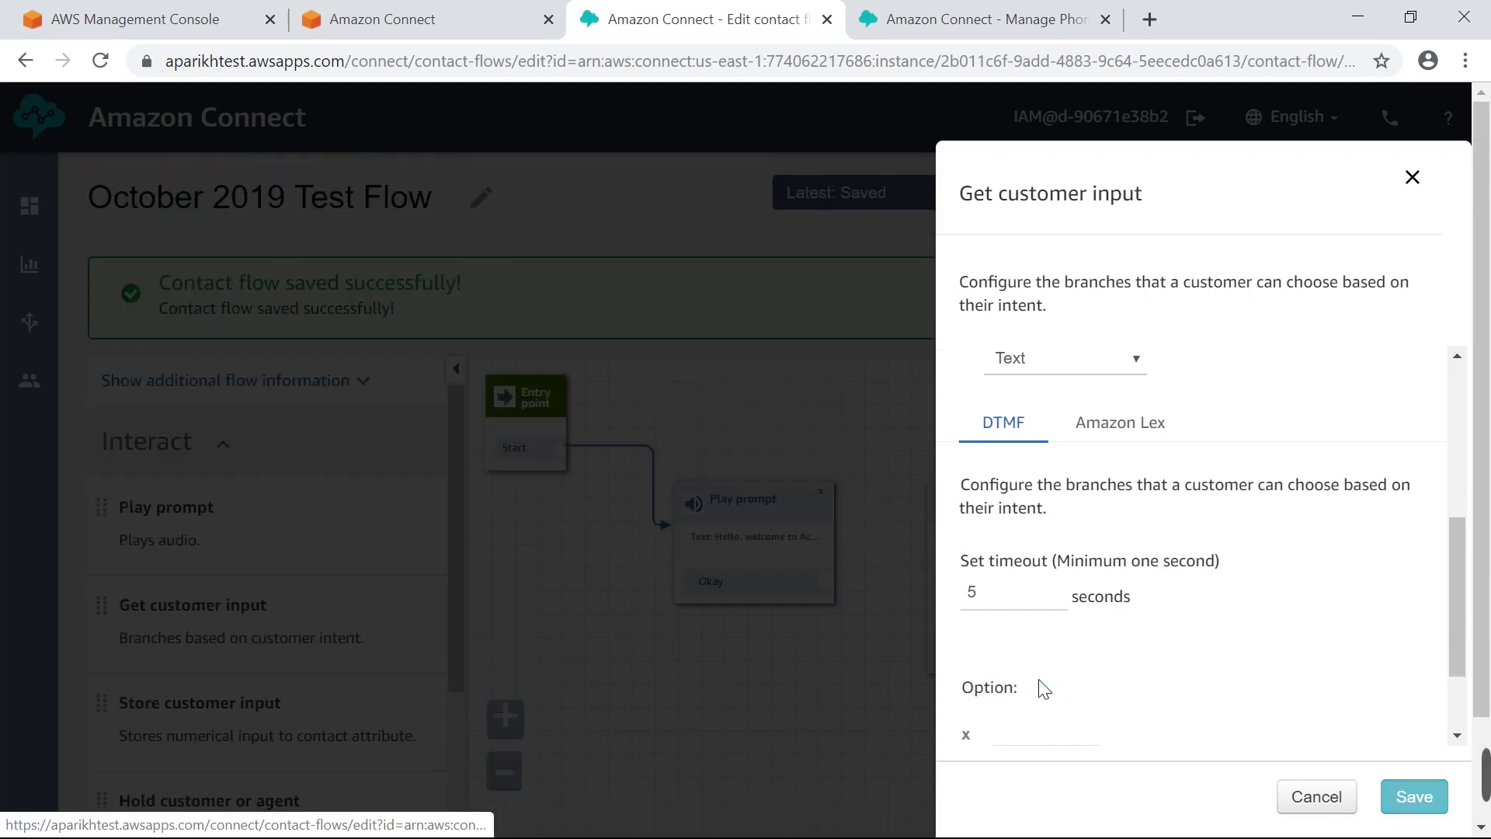
scroll(1352, 639, "down", 1)
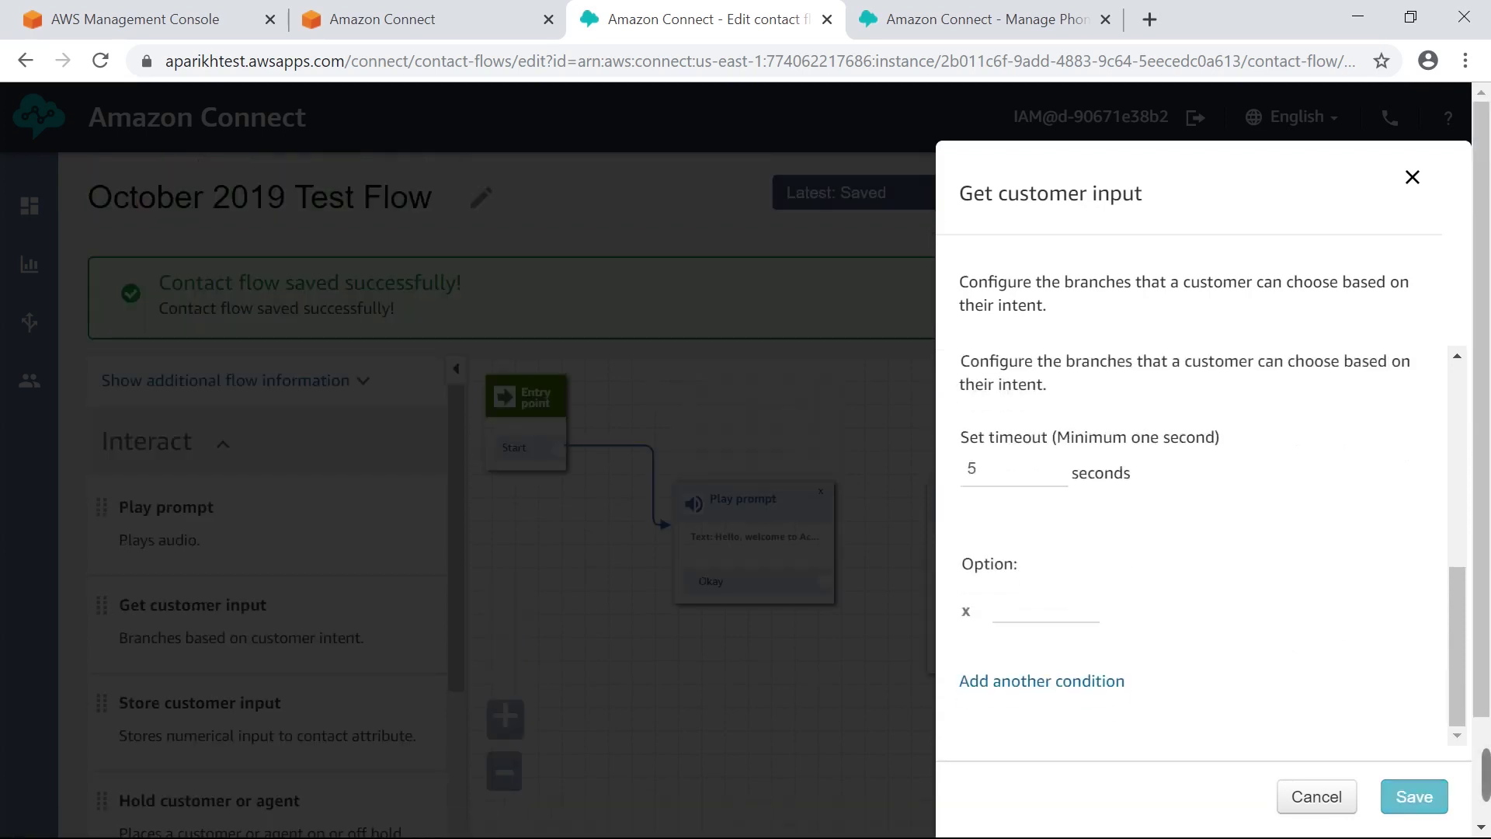
left_click(1041, 610)
type("1")
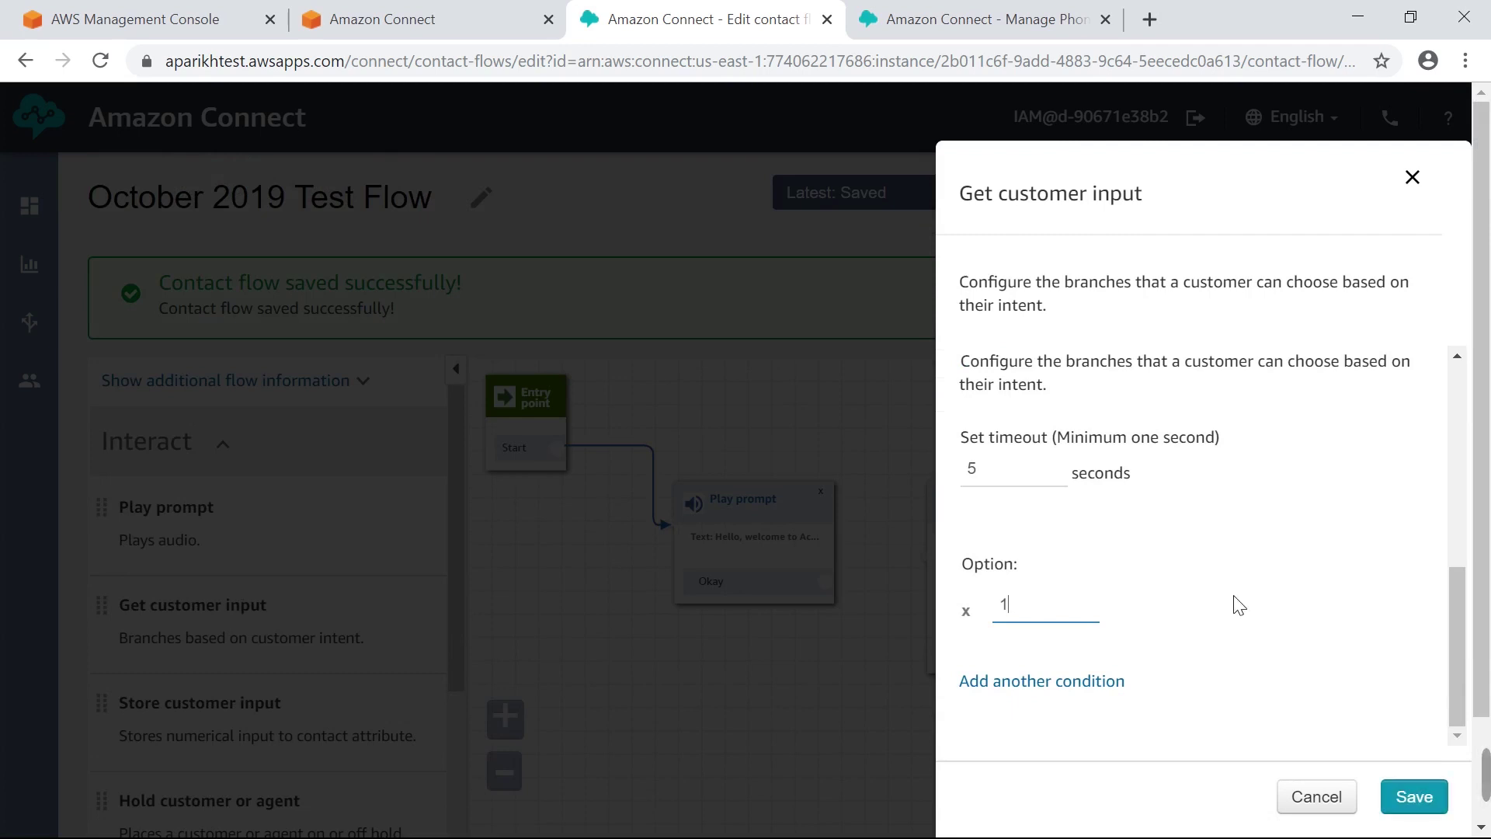
left_click(1070, 689)
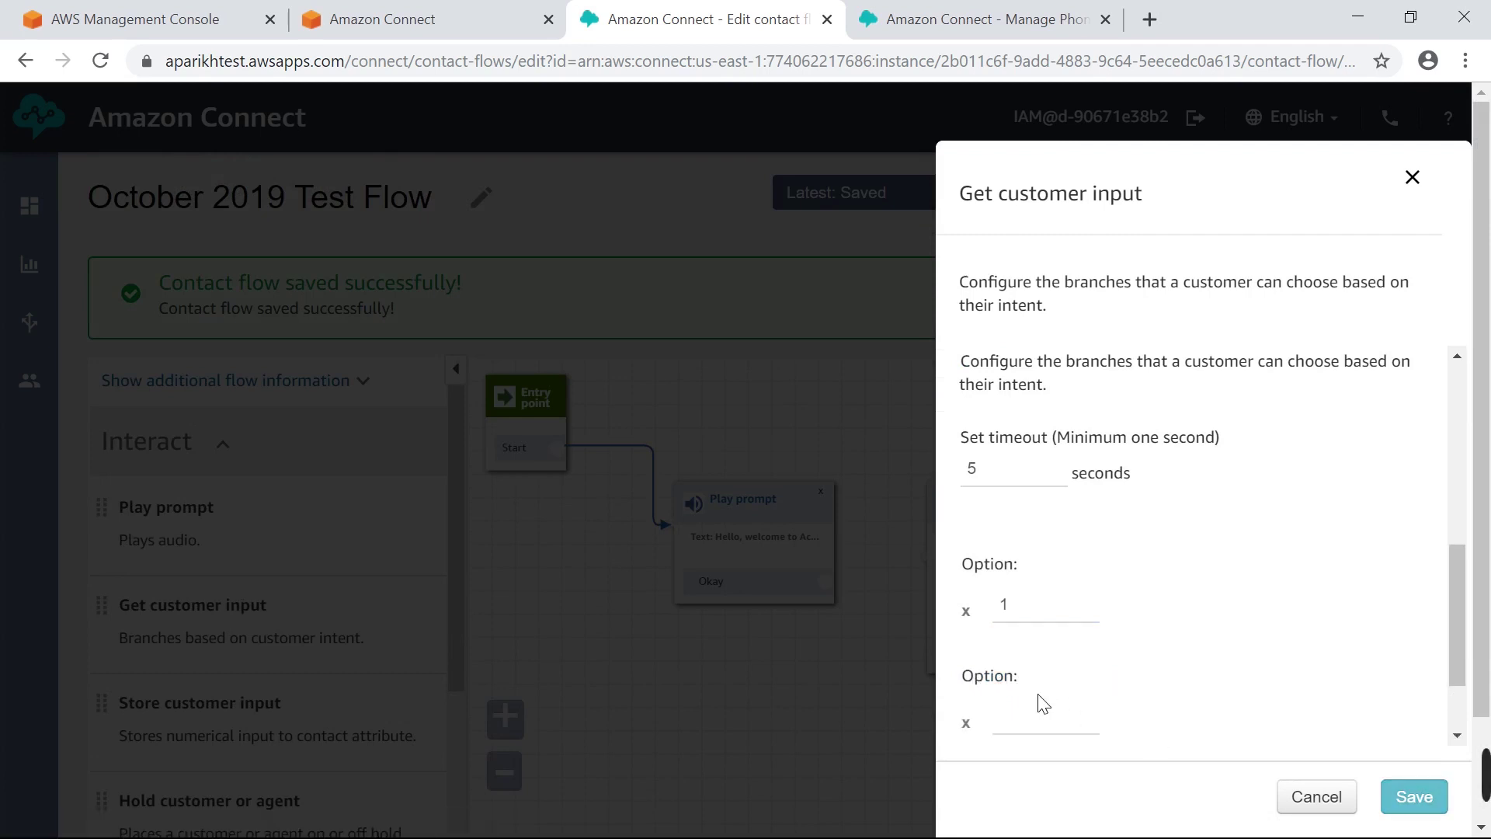
left_click(1041, 707)
type("2")
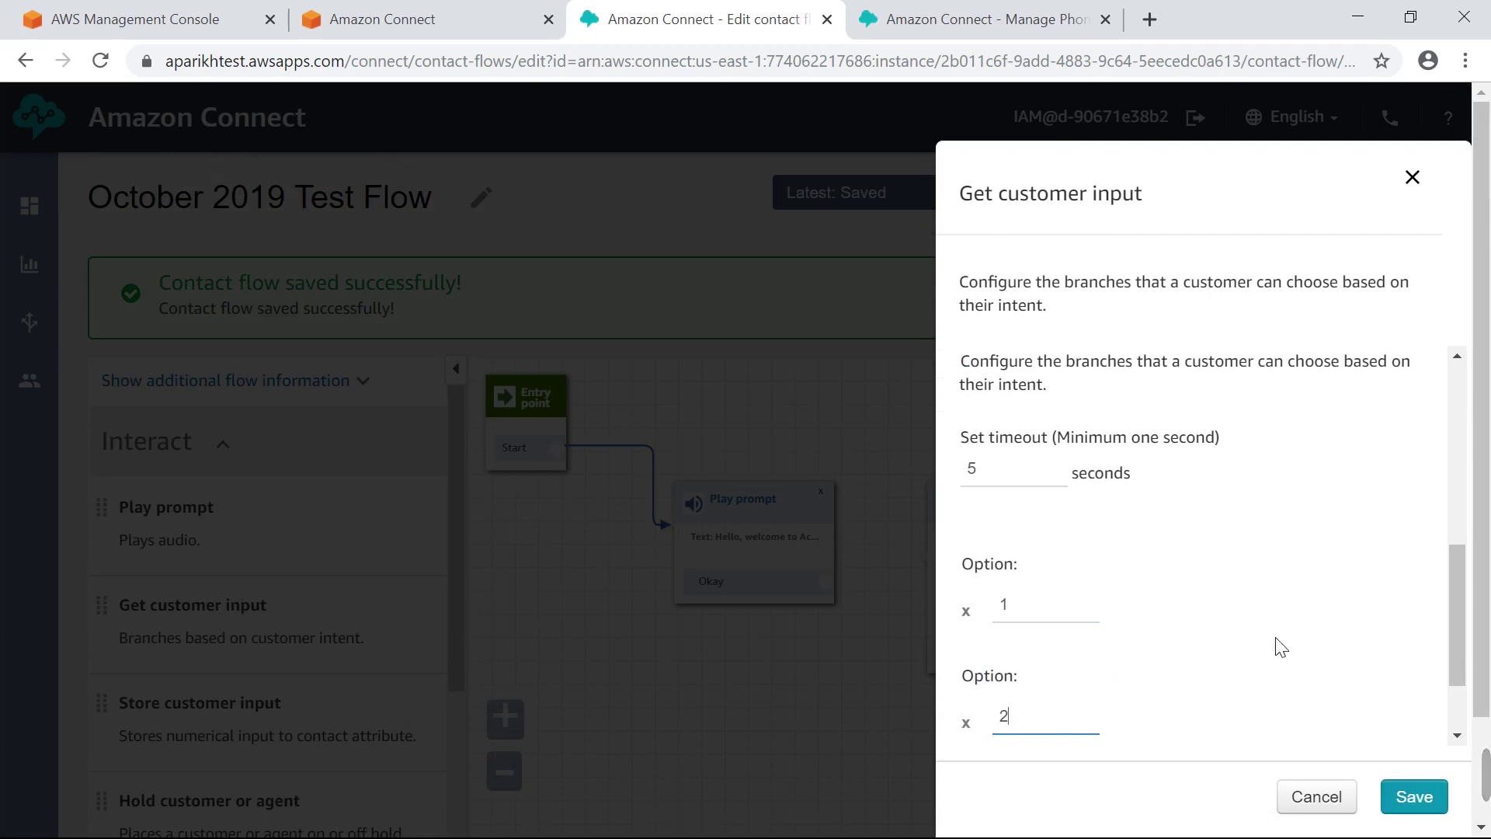
scroll(1232, 642, "down", 2)
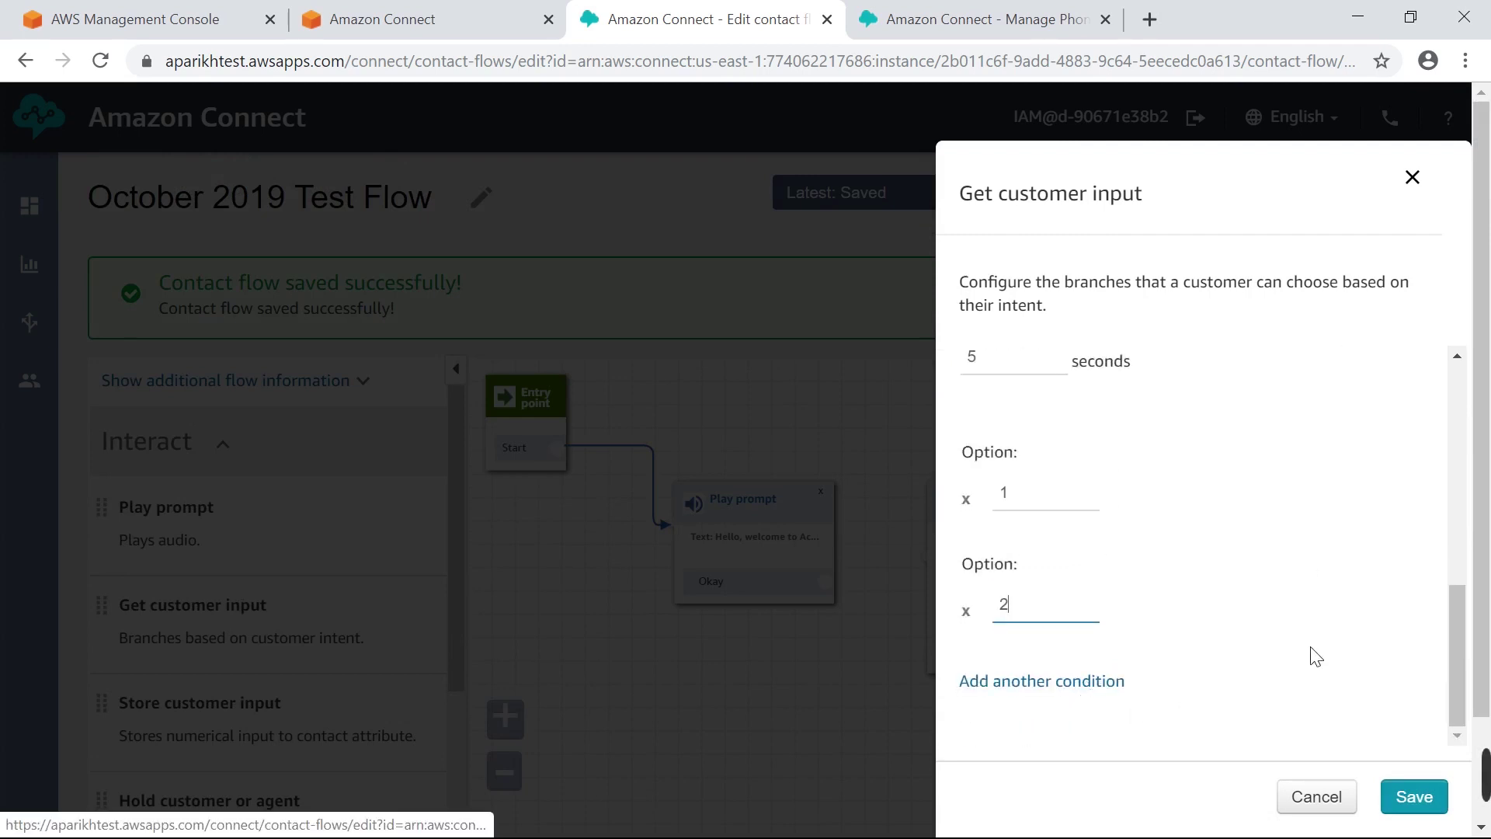
left_click(1415, 802)
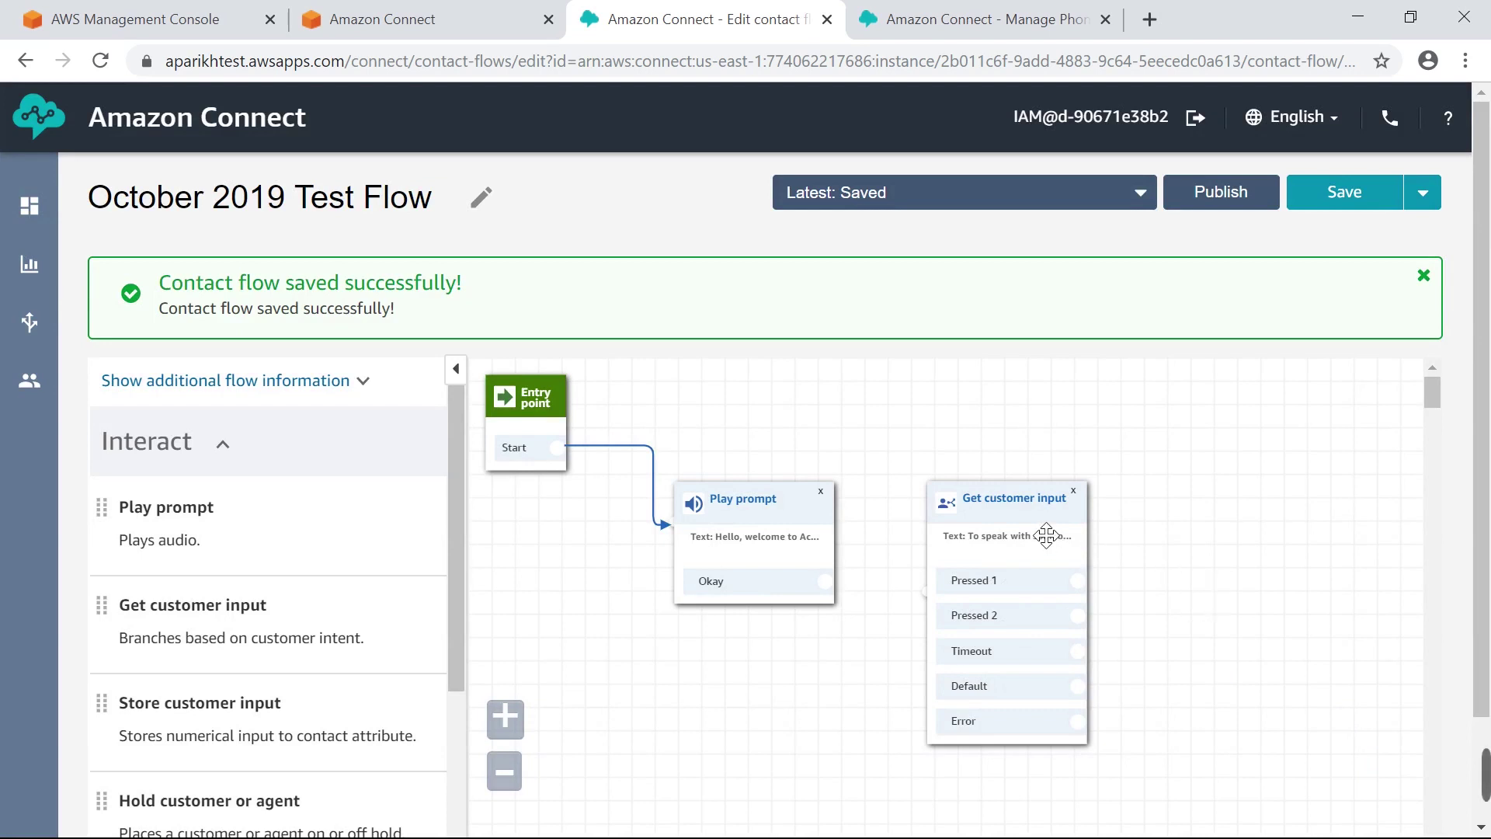
left_click_drag(1046, 535, 1020, 501)
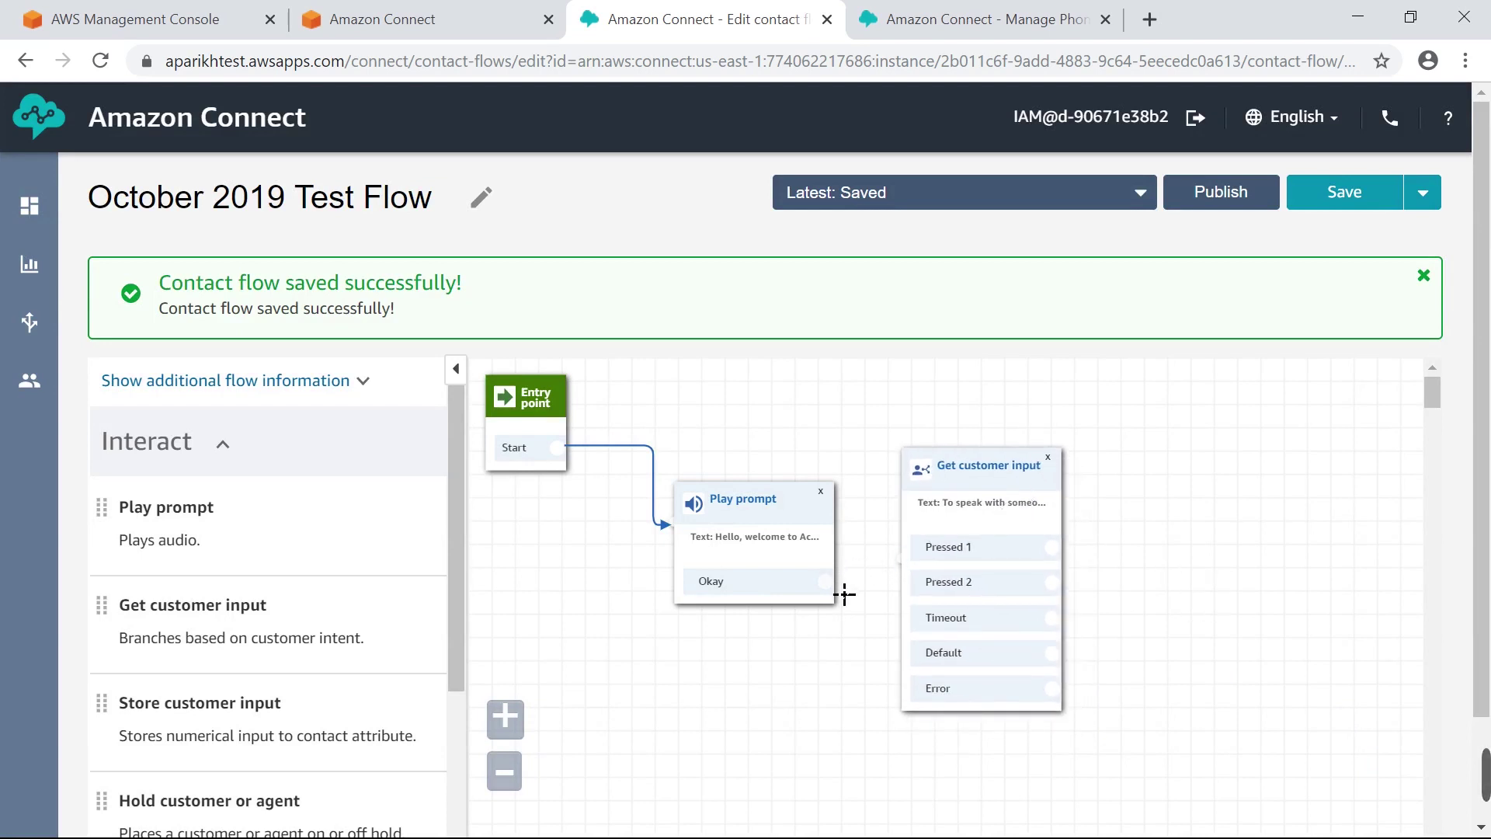
Link the Play prompt's Okay output to the Get customer input block
left_click_drag(845, 594, 897, 563)
left_click_drag(1271, 613, 1065, 572)
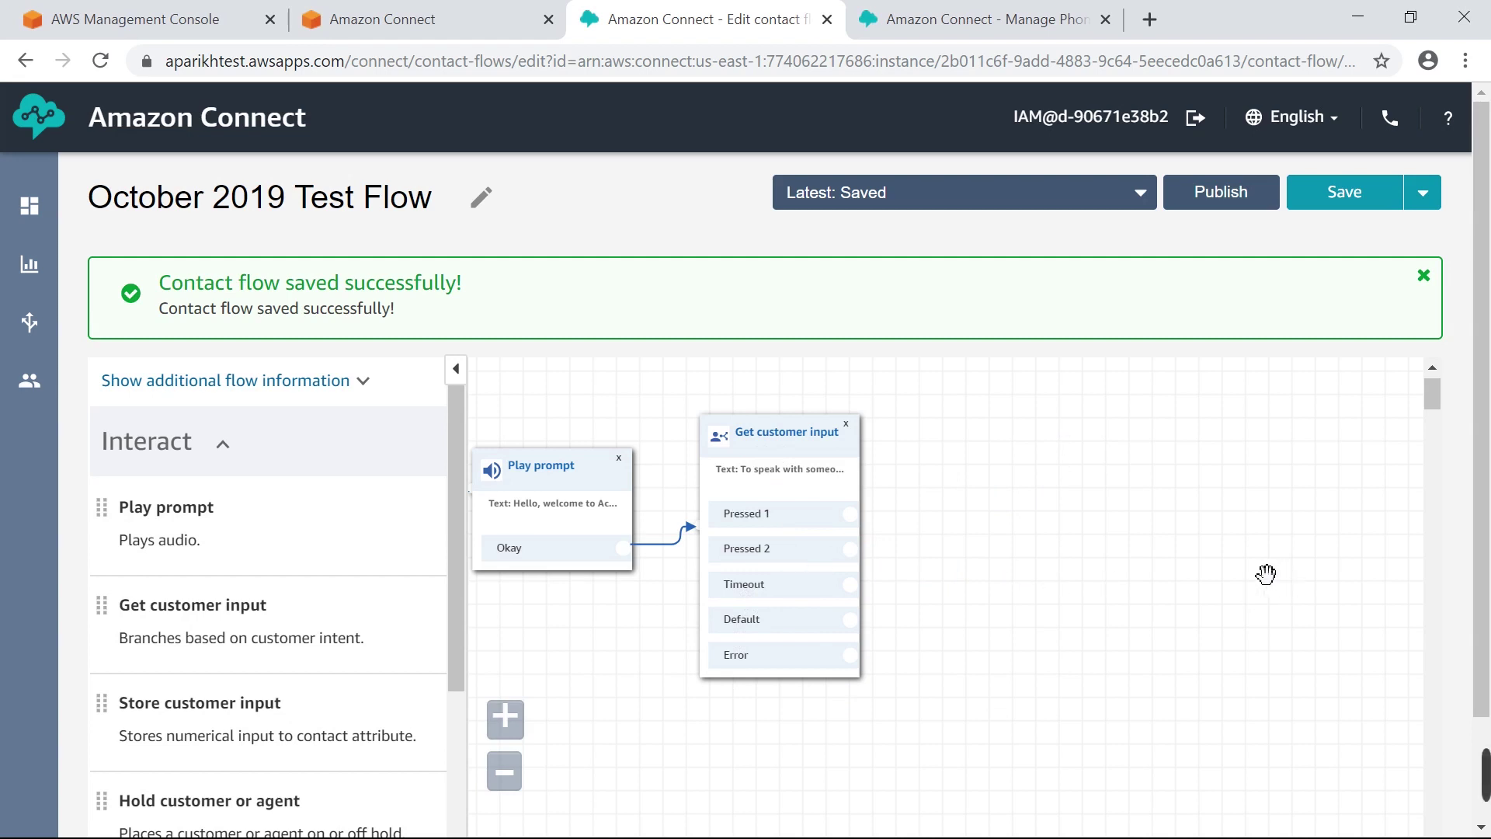
Add two Set working queue blocks from the Set category to the flow canvas
left_click(334, 463)
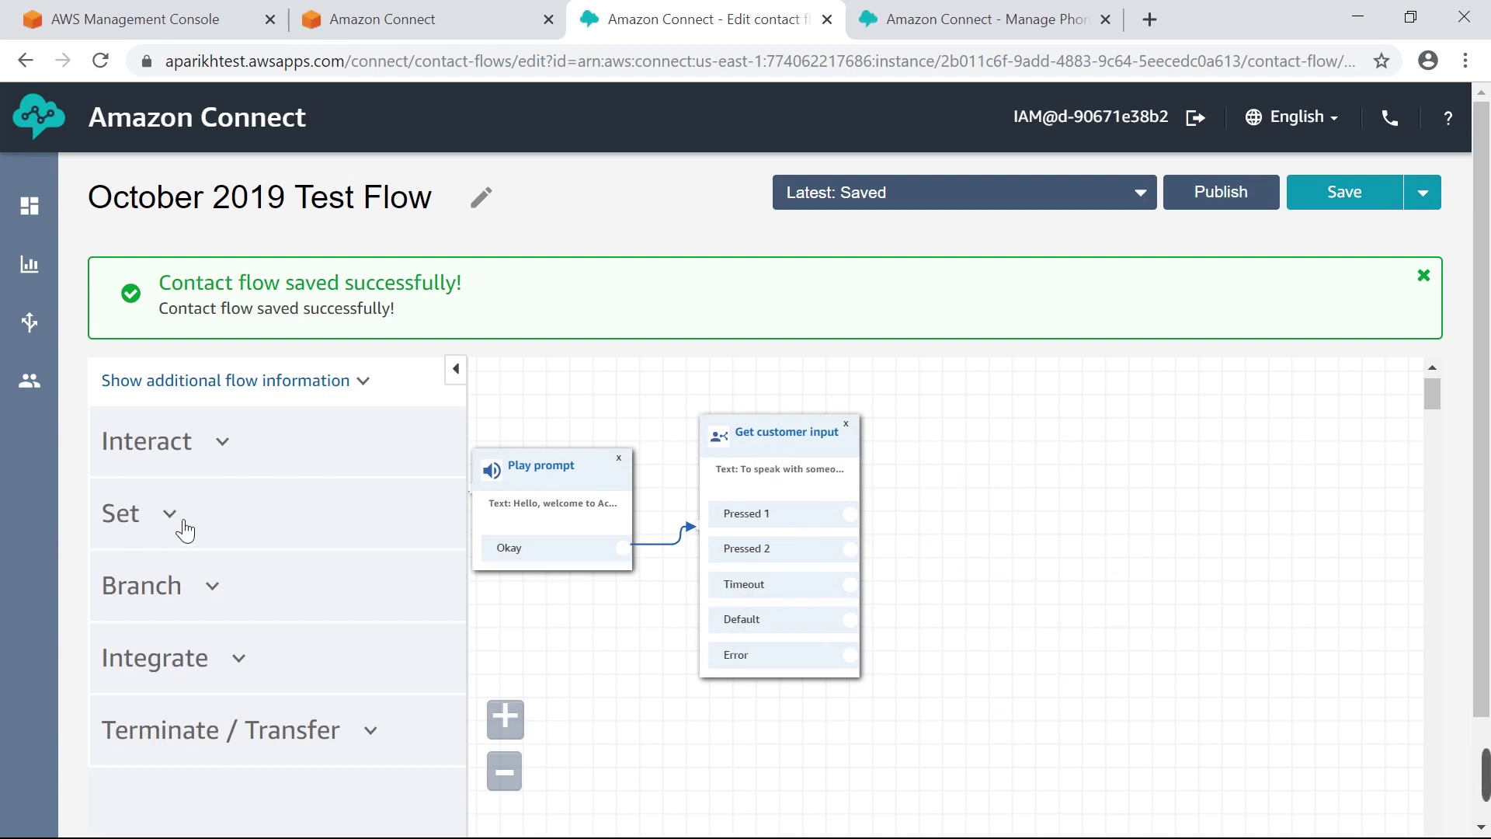
left_click(280, 518)
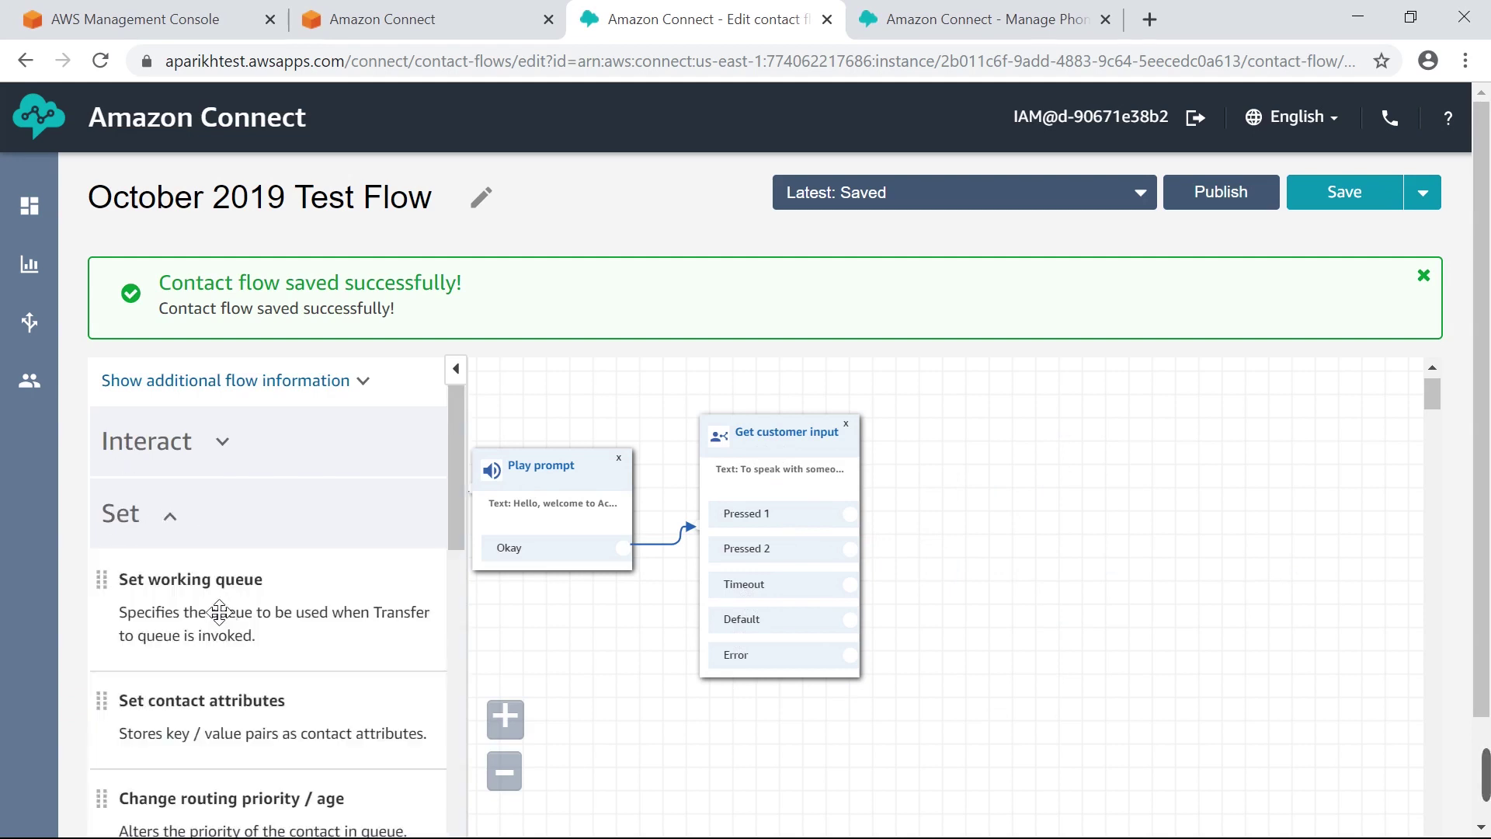
left_click_drag(217, 609, 956, 410)
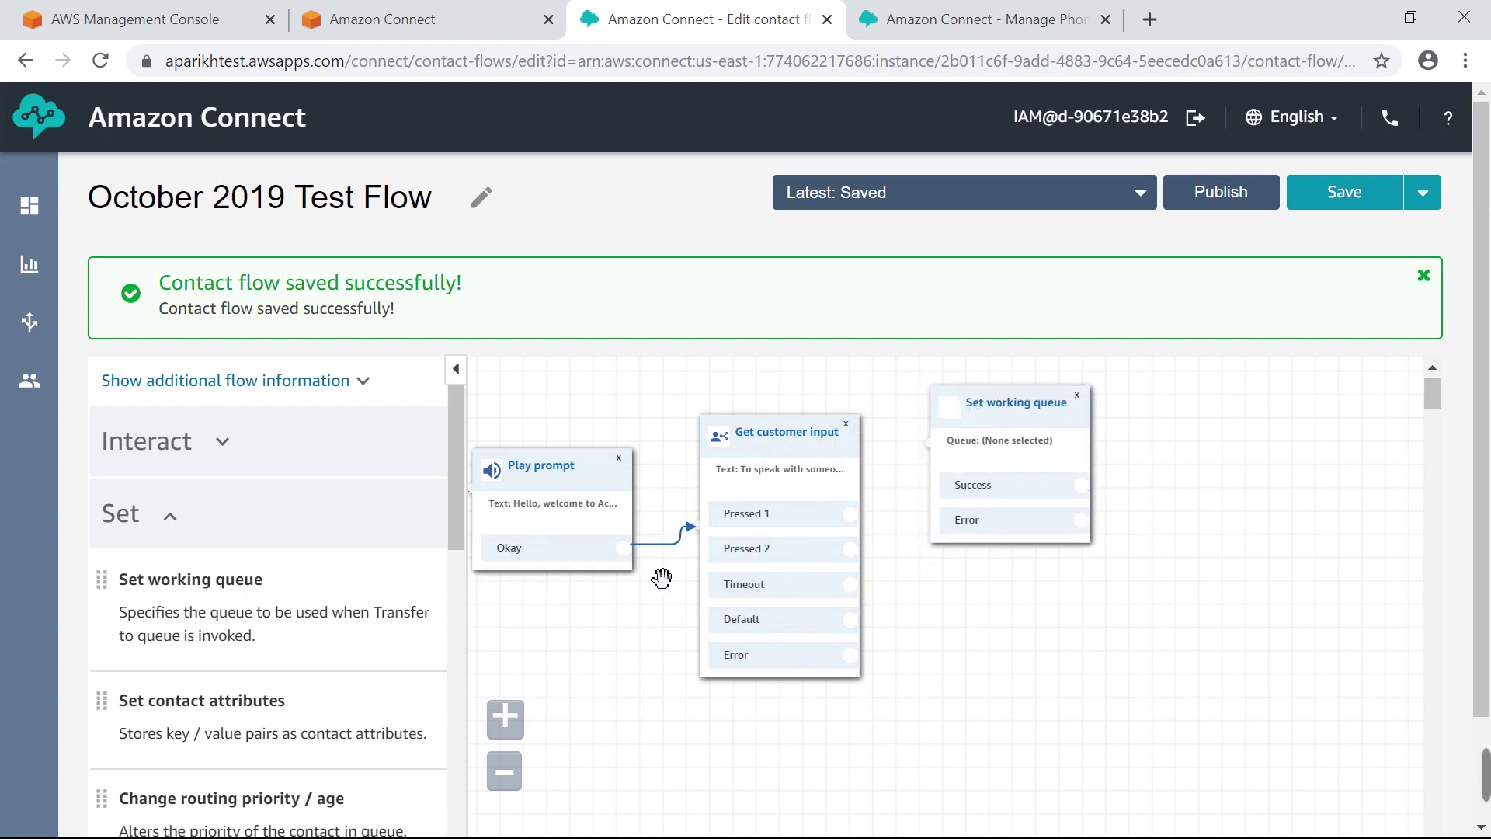
left_click_drag(201, 634, 961, 597)
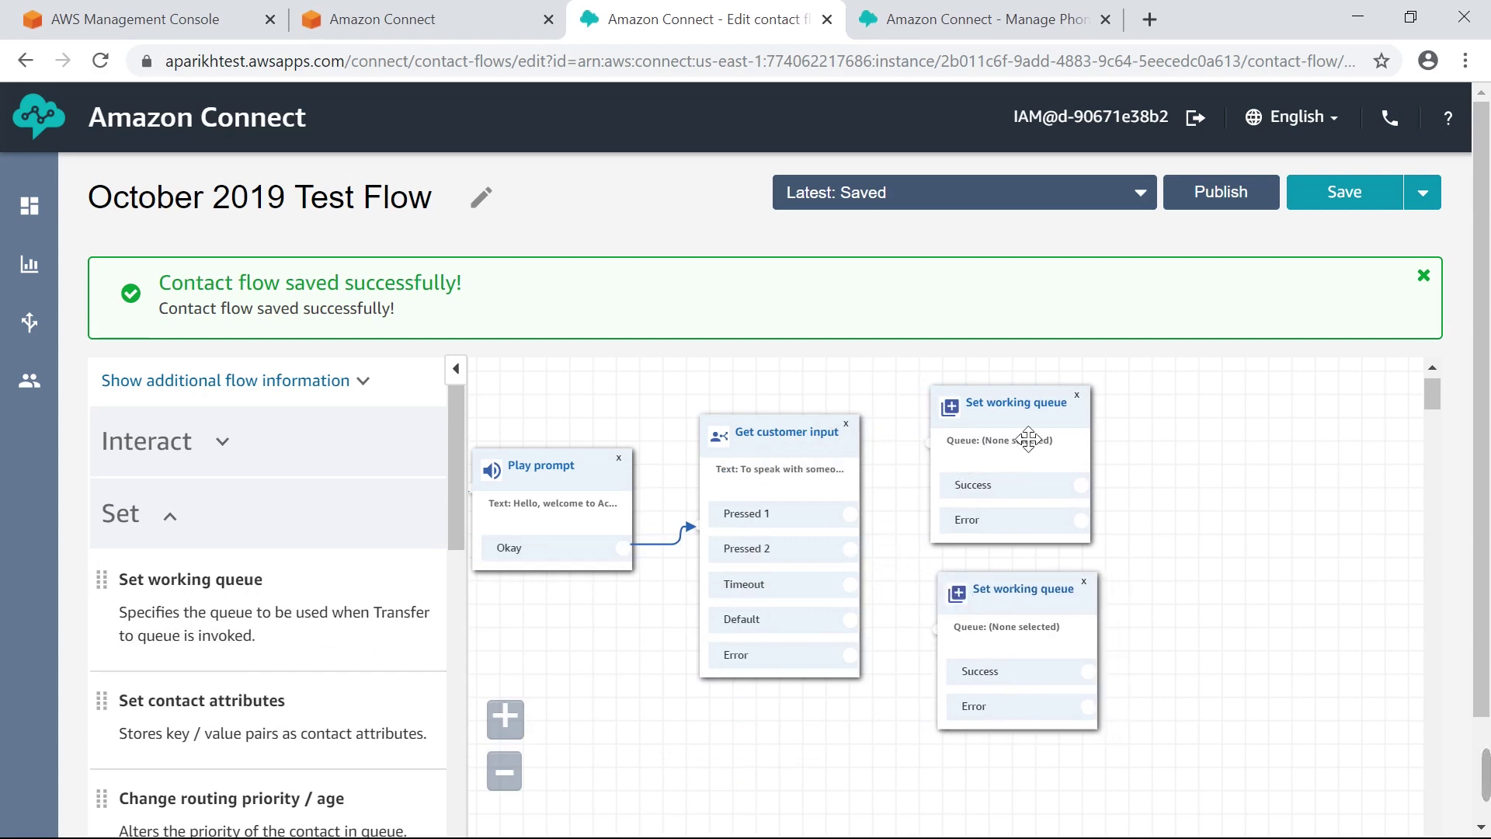
Set the first Set working queue block's queue to BasicQueue and save it
left_click(1017, 419)
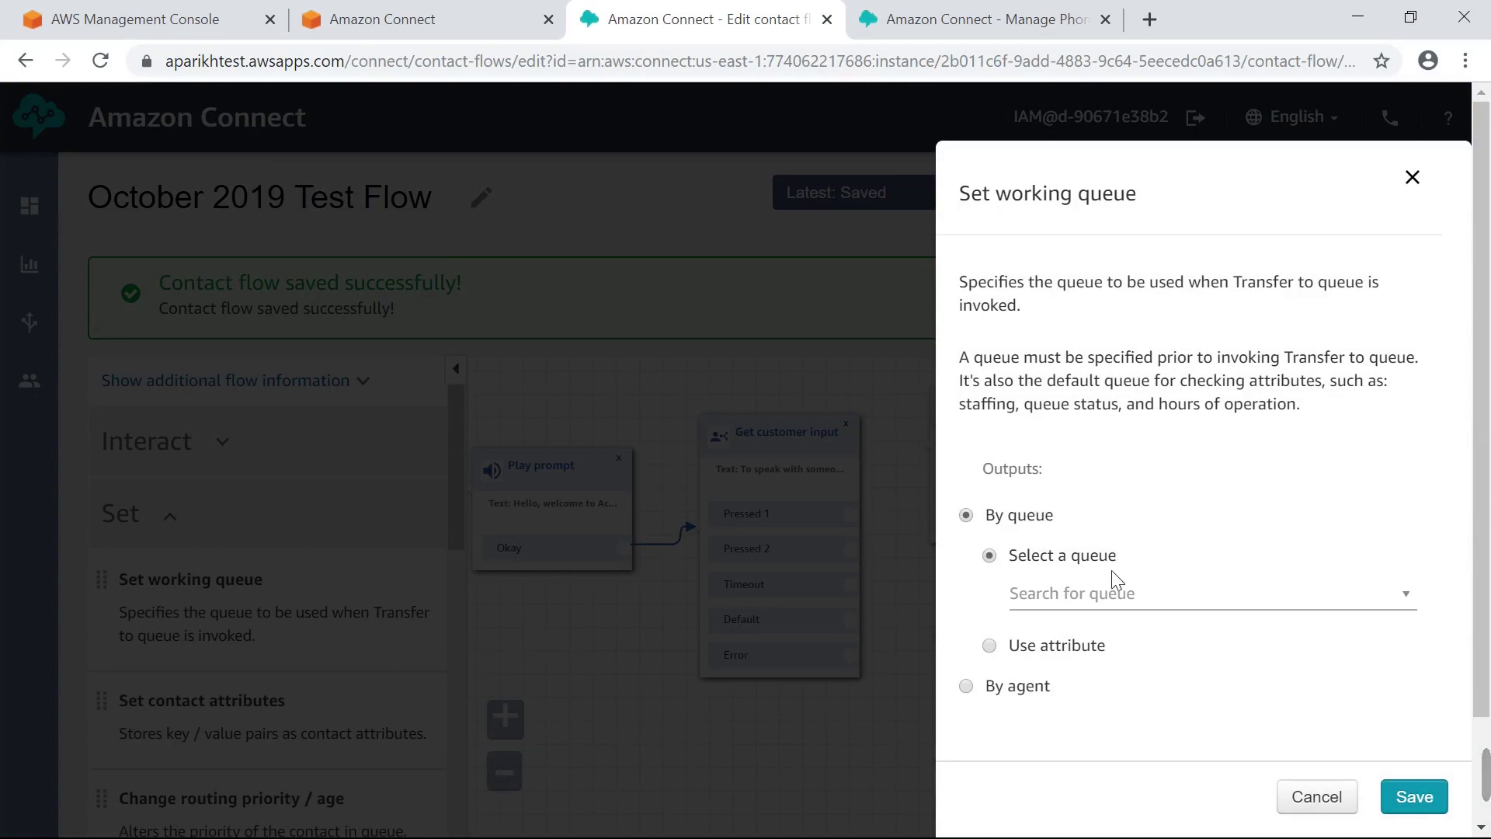
left_click(1156, 610)
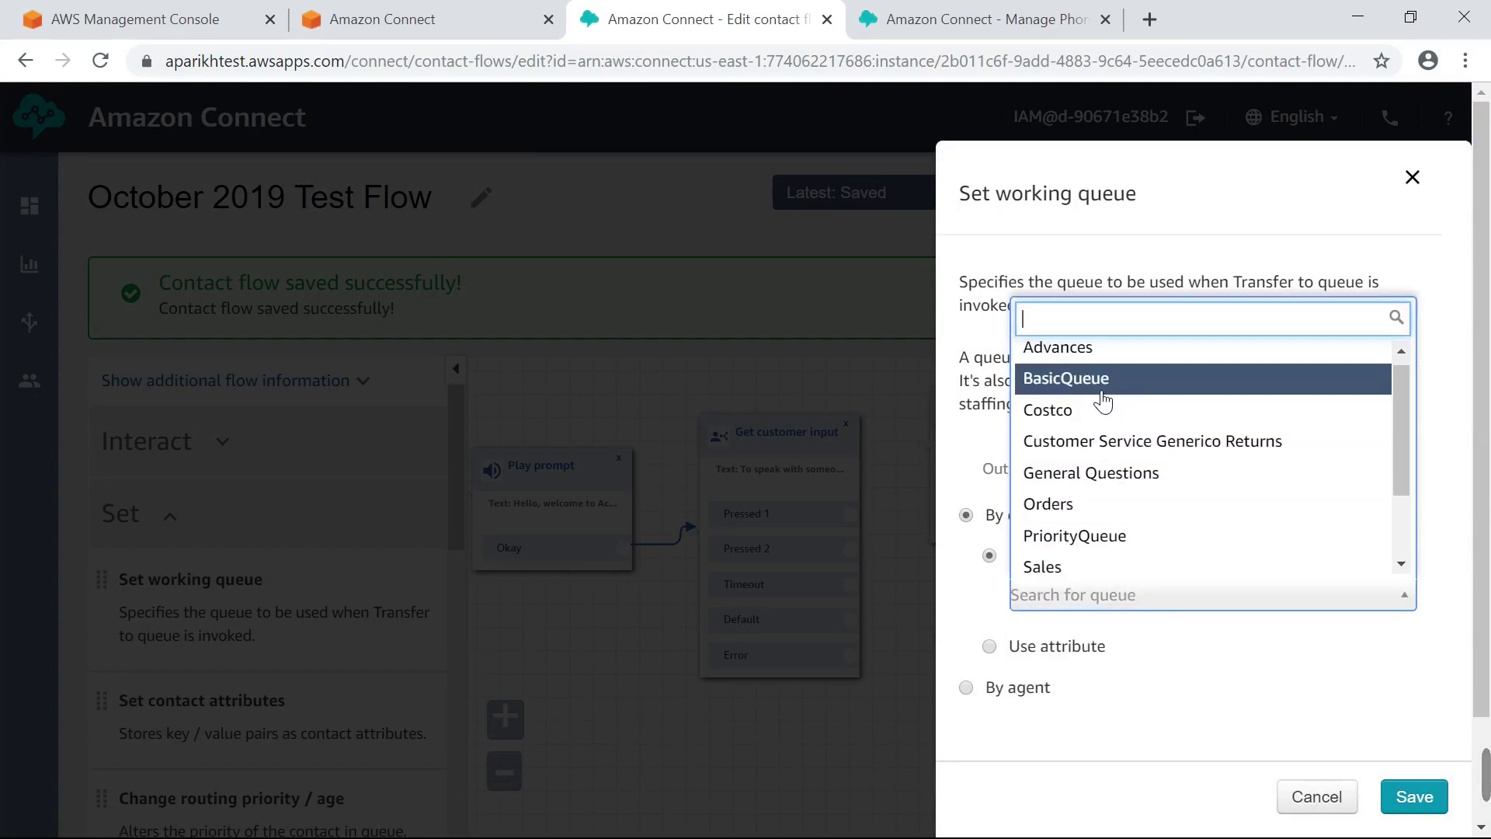
left_click(1102, 393)
scroll(1307, 709, "down", 2)
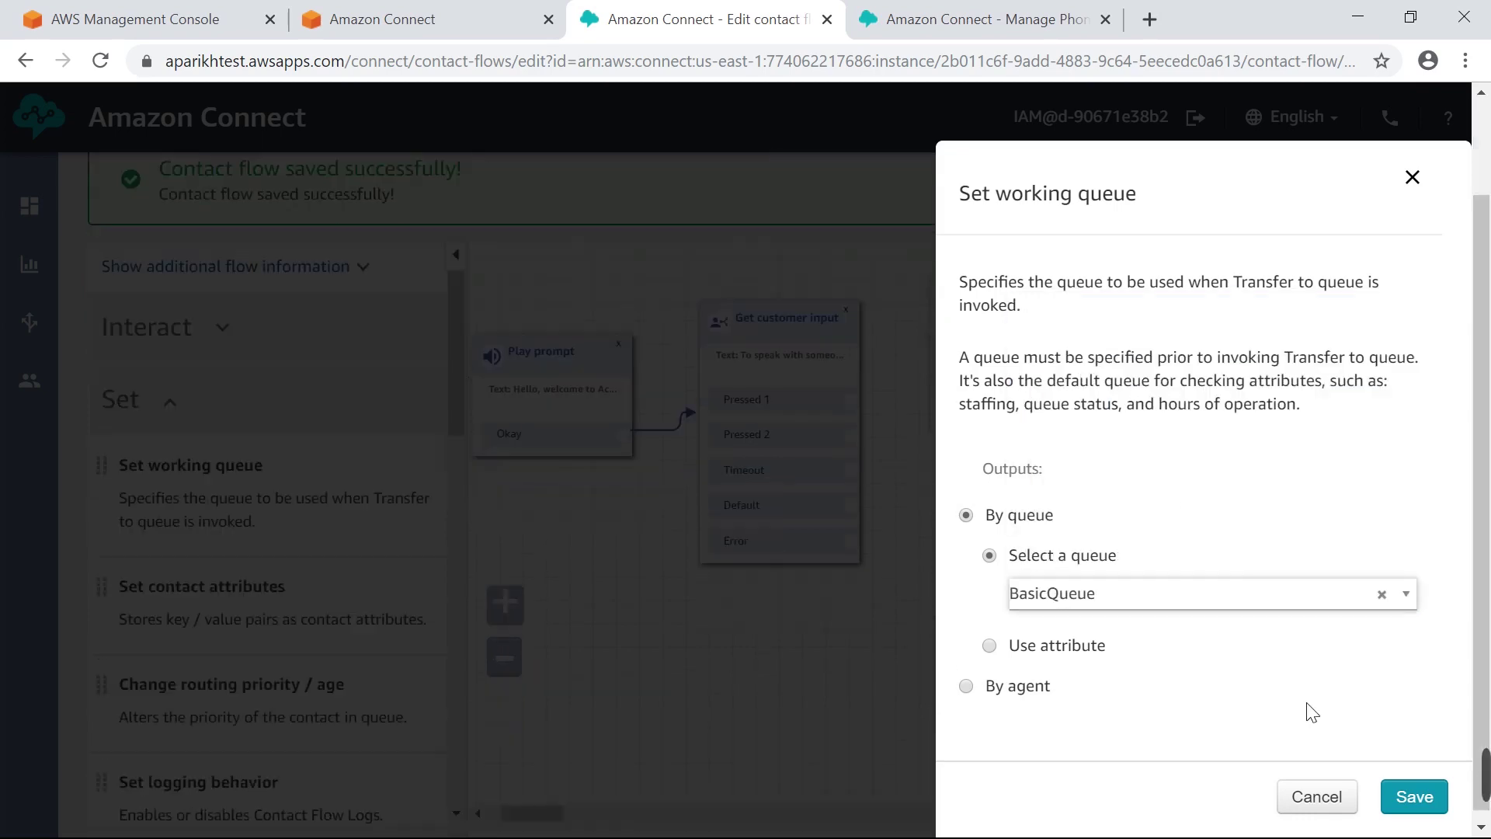
left_click(1412, 796)
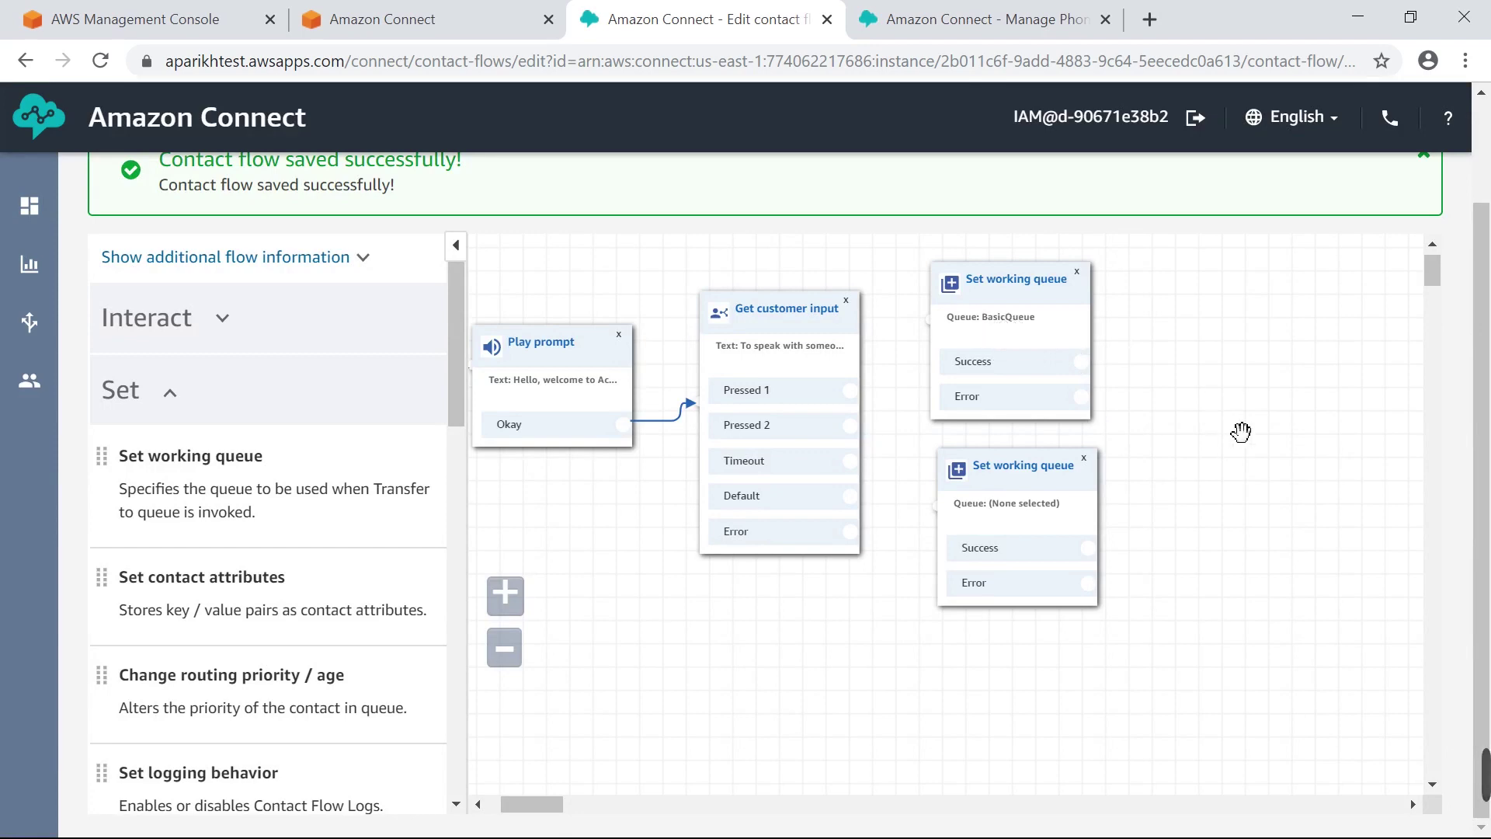
Browse the second block's queue list without choosing one, then cancel its settings
left_click(1030, 474)
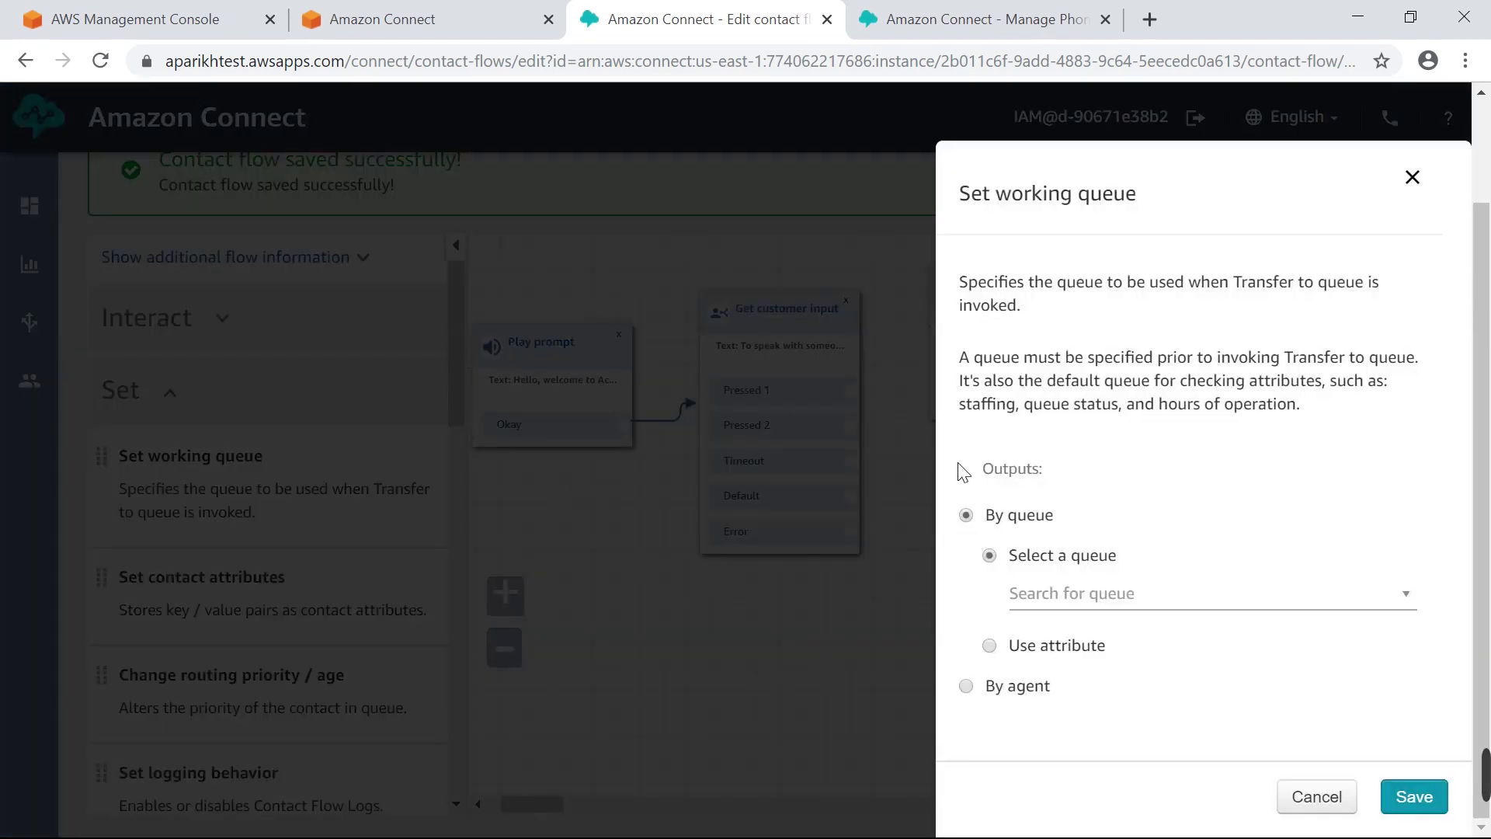
left_click(1107, 596)
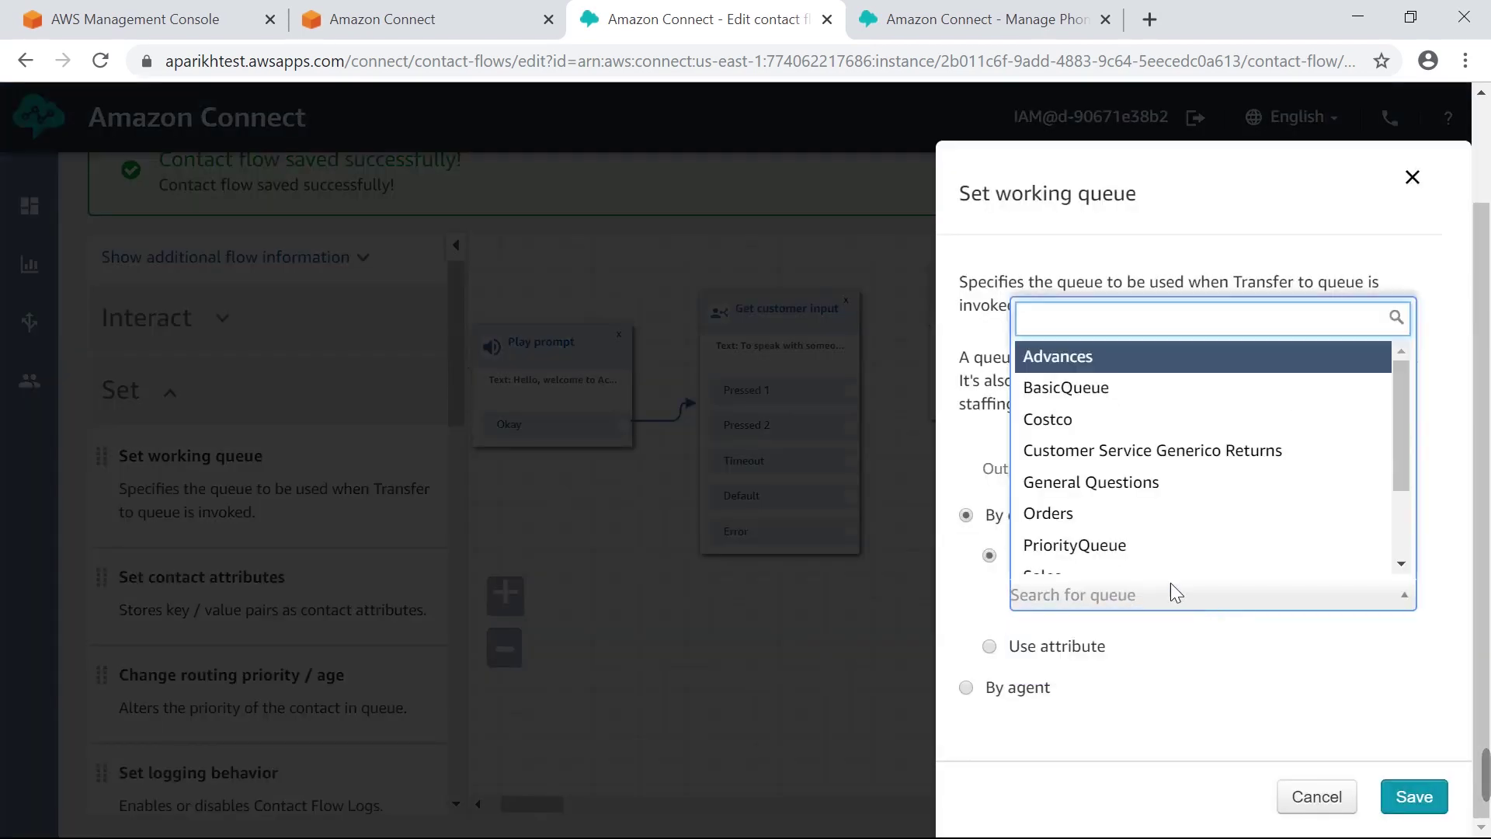
scroll(1141, 466, "down", 3)
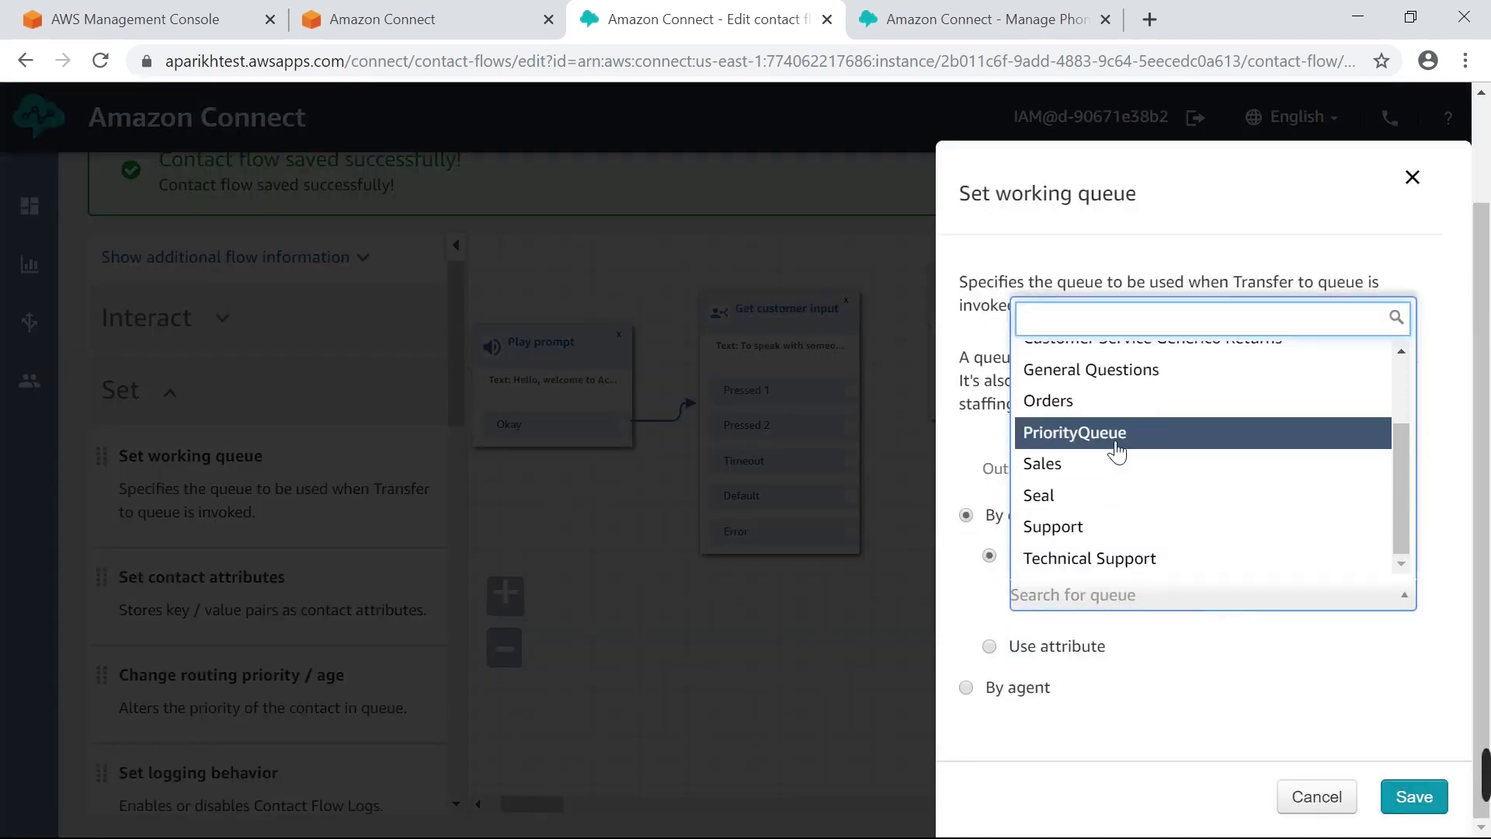
left_click(1307, 693)
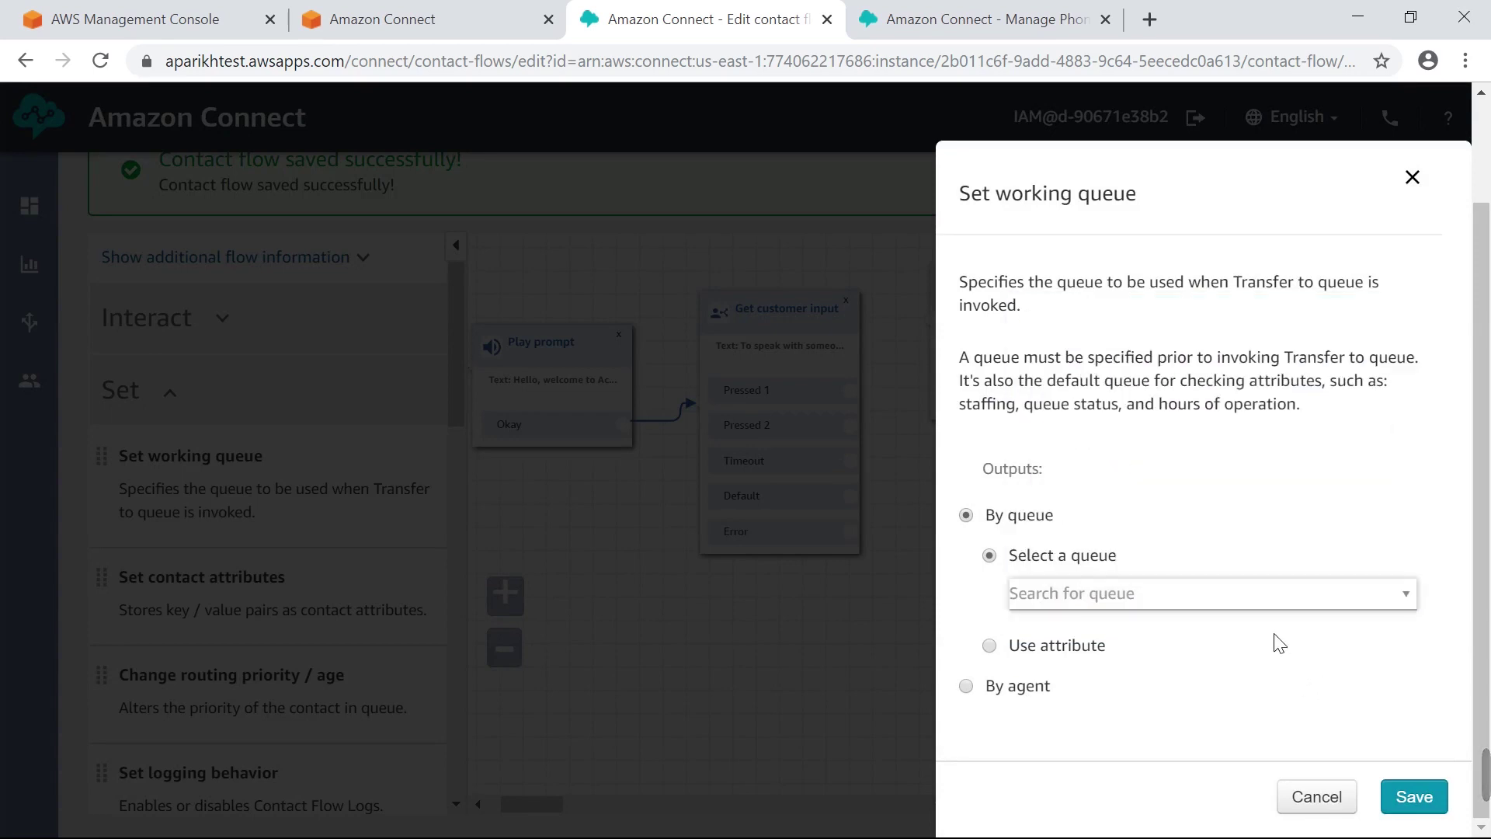
left_click(1319, 797)
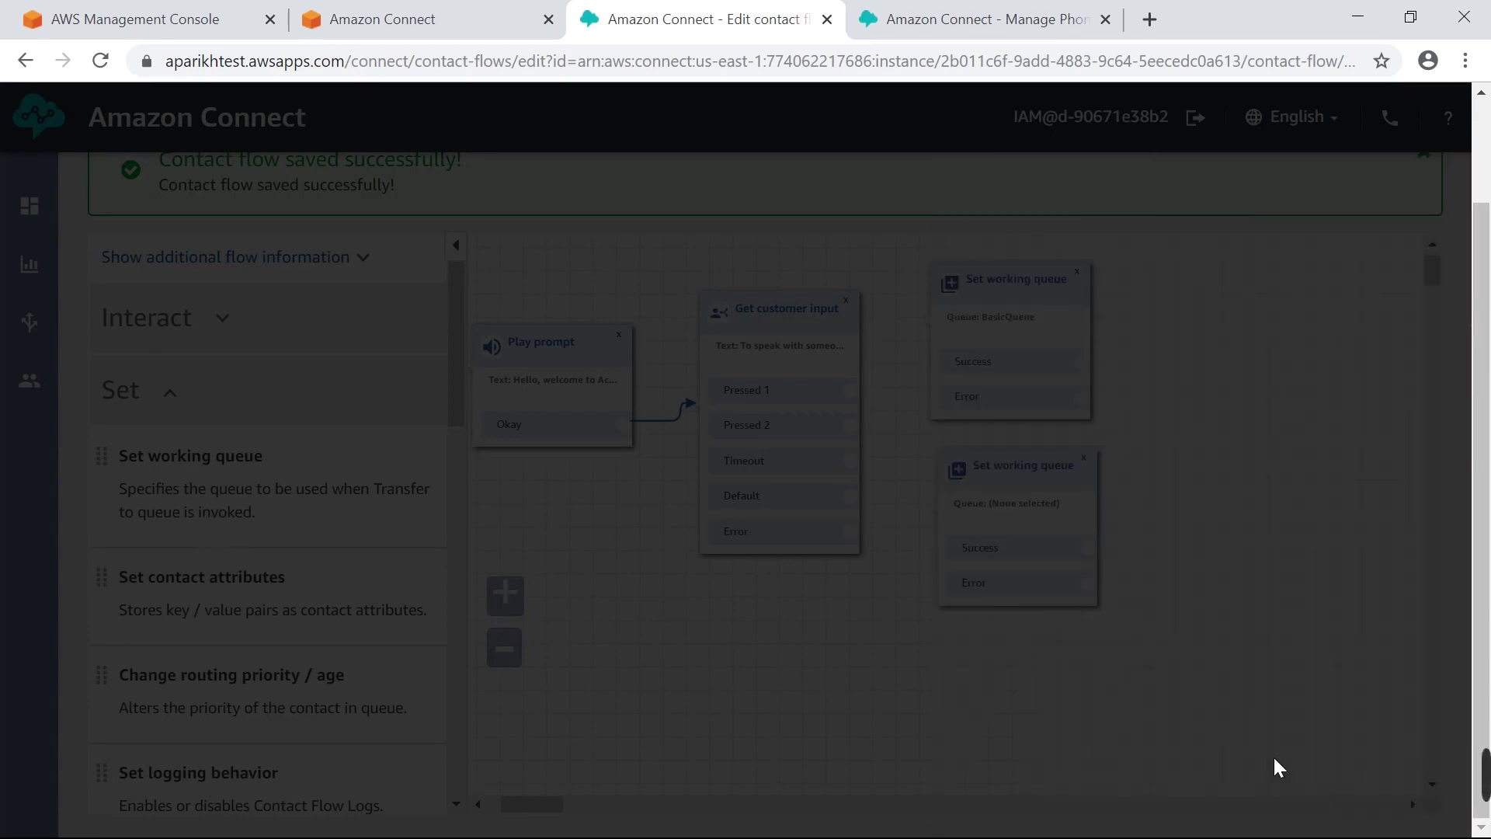
mouse_move(31, 333)
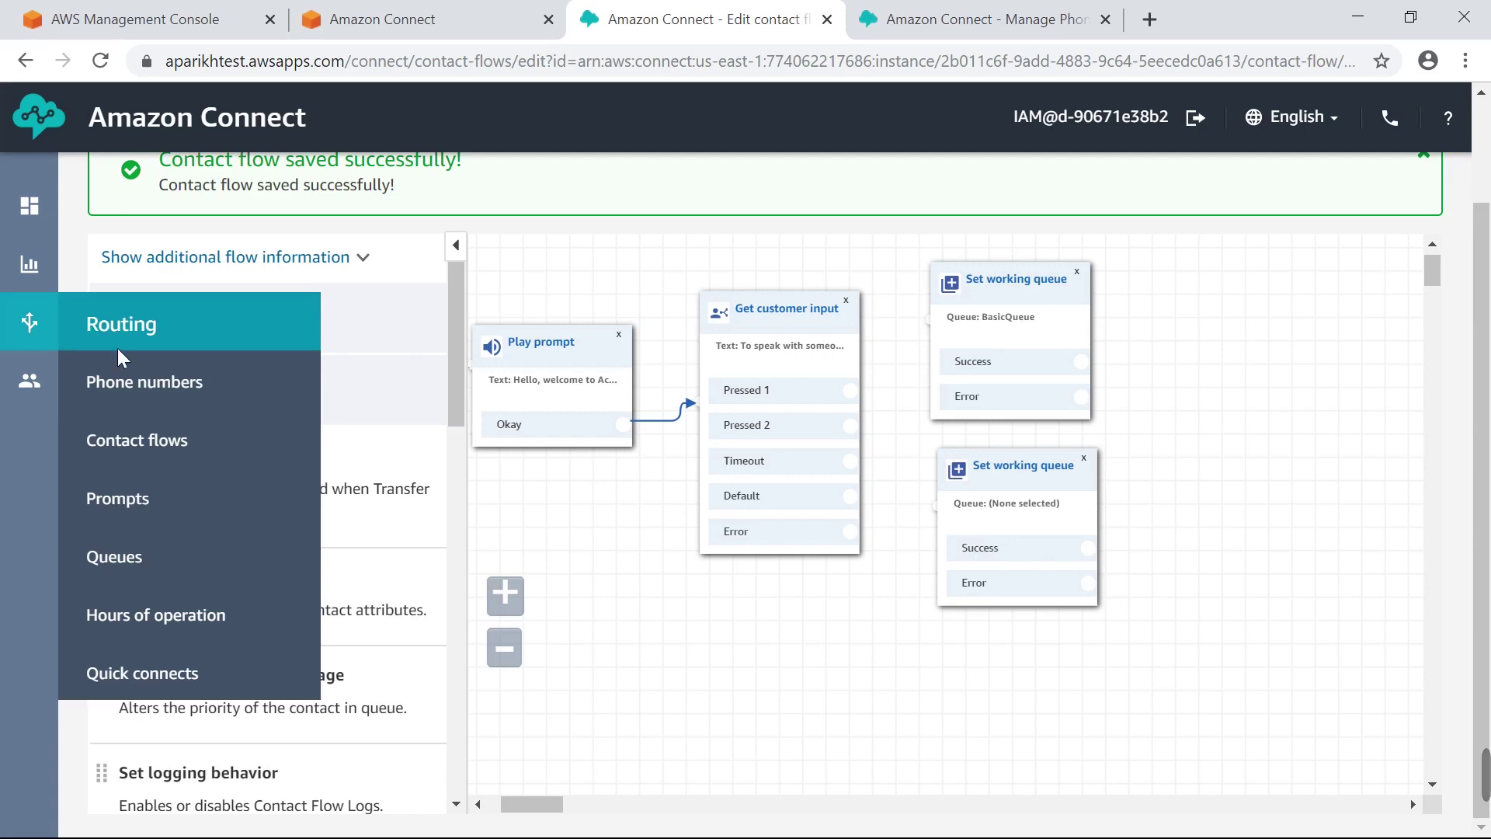
Open Queues in a new tab and start a queue named Returns, described 'This is my returns queue'
right_click(128, 574)
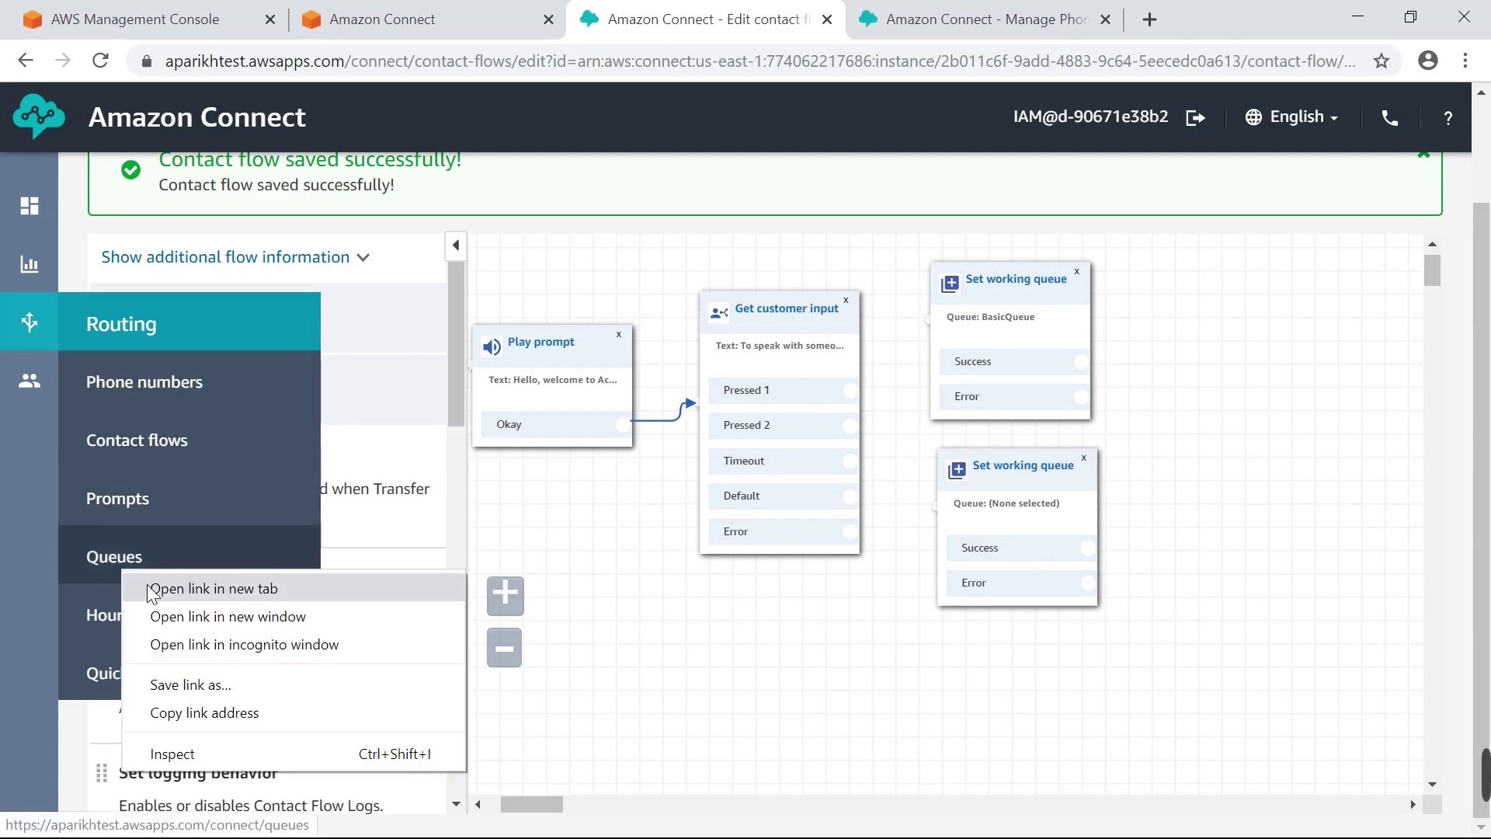
left_click(155, 586)
left_click(881, 29)
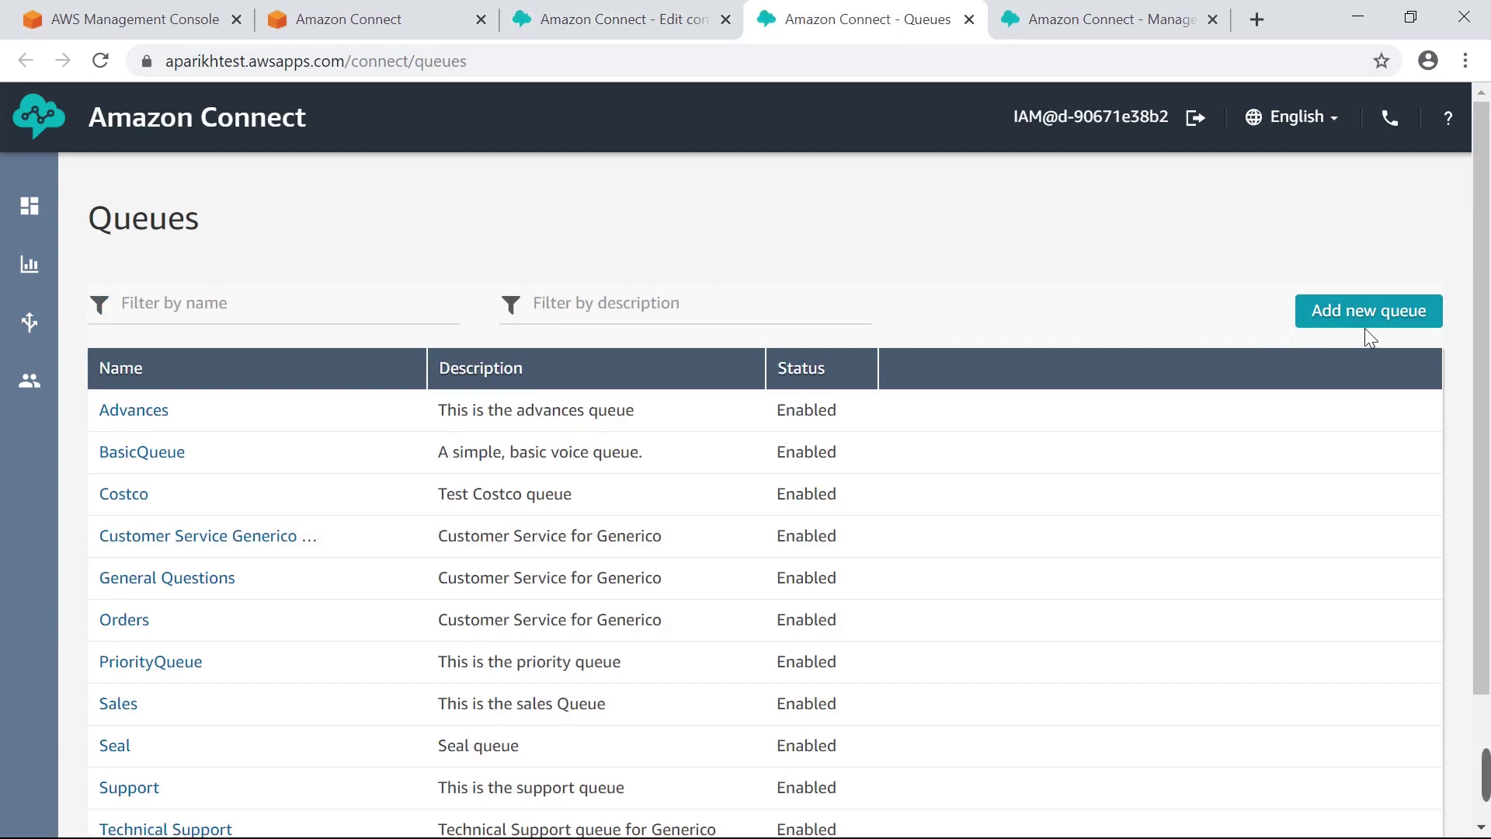
left_click(1366, 323)
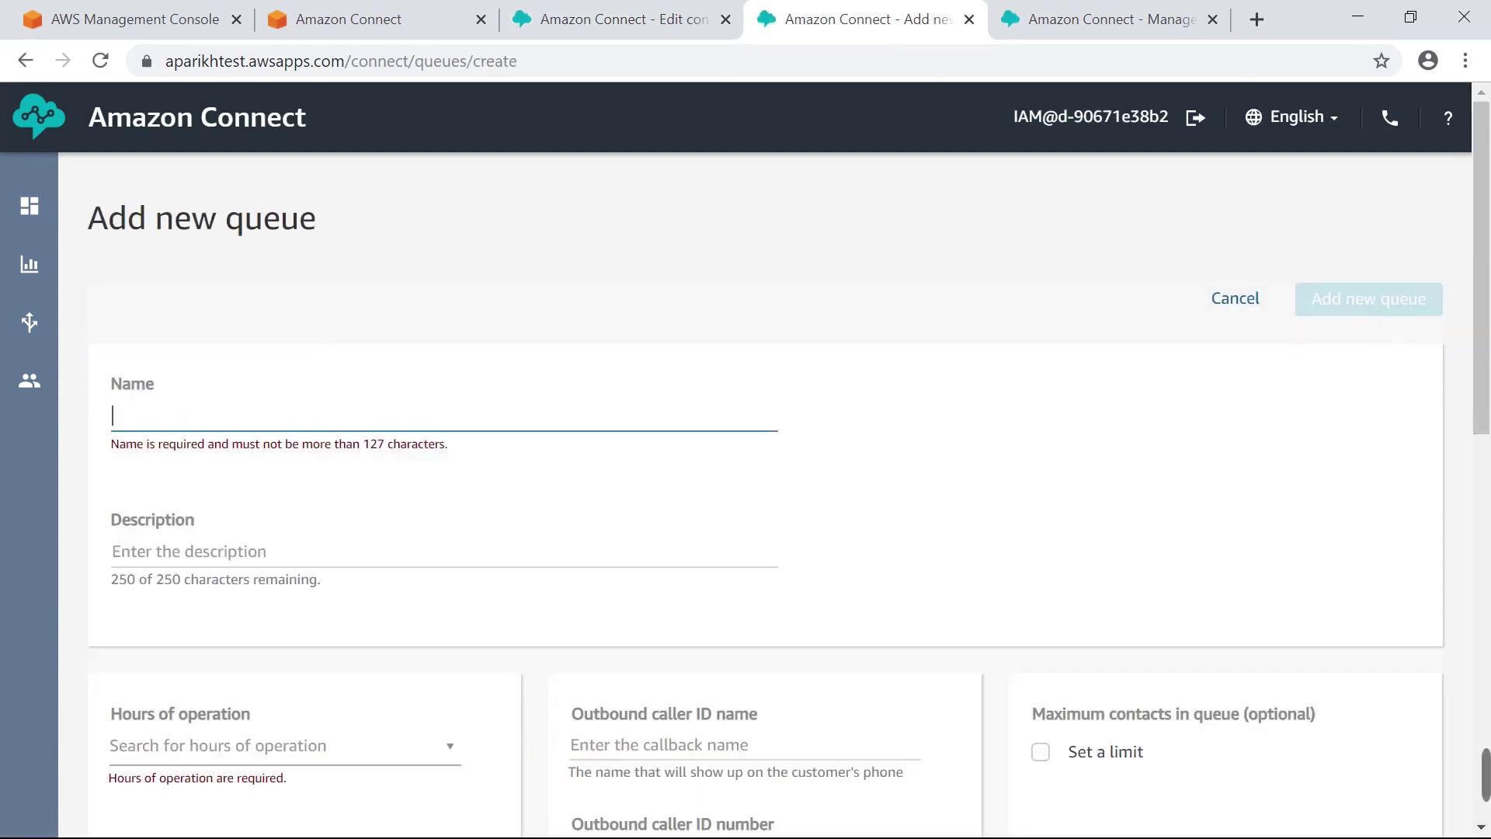
type("Returns")
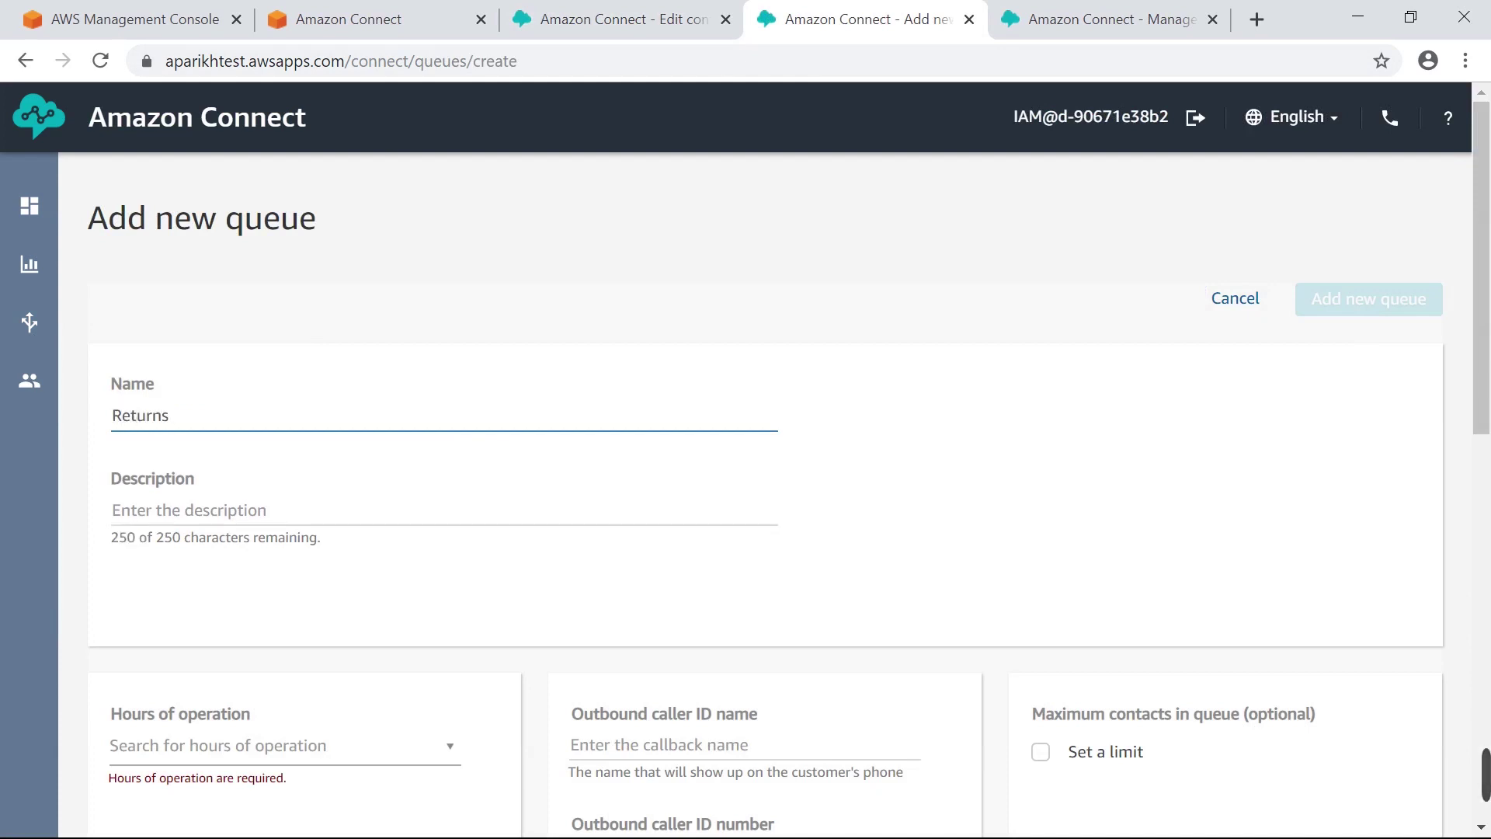
left_click(113, 510)
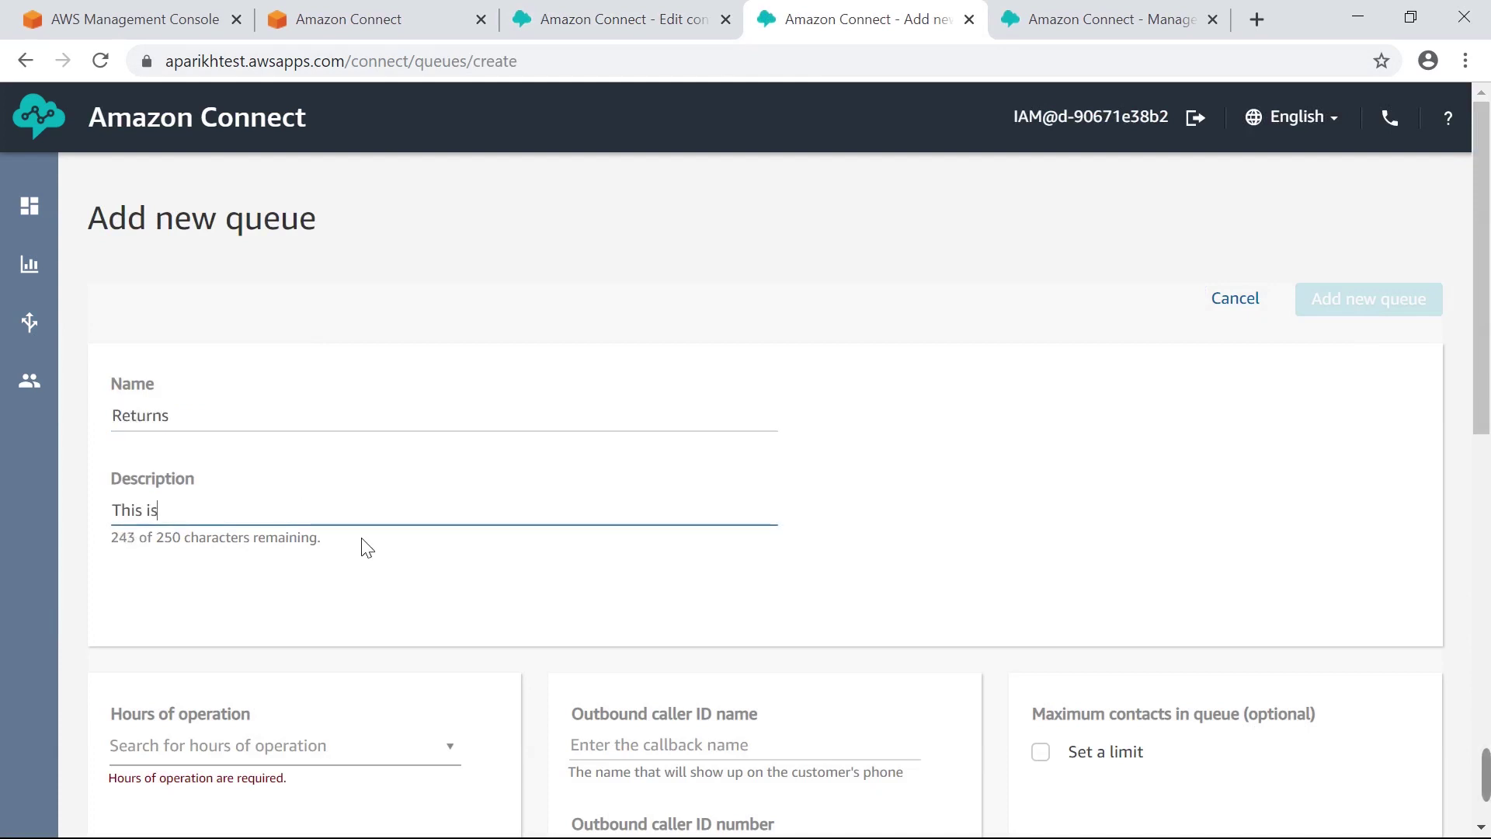
type("This is my returns queue")
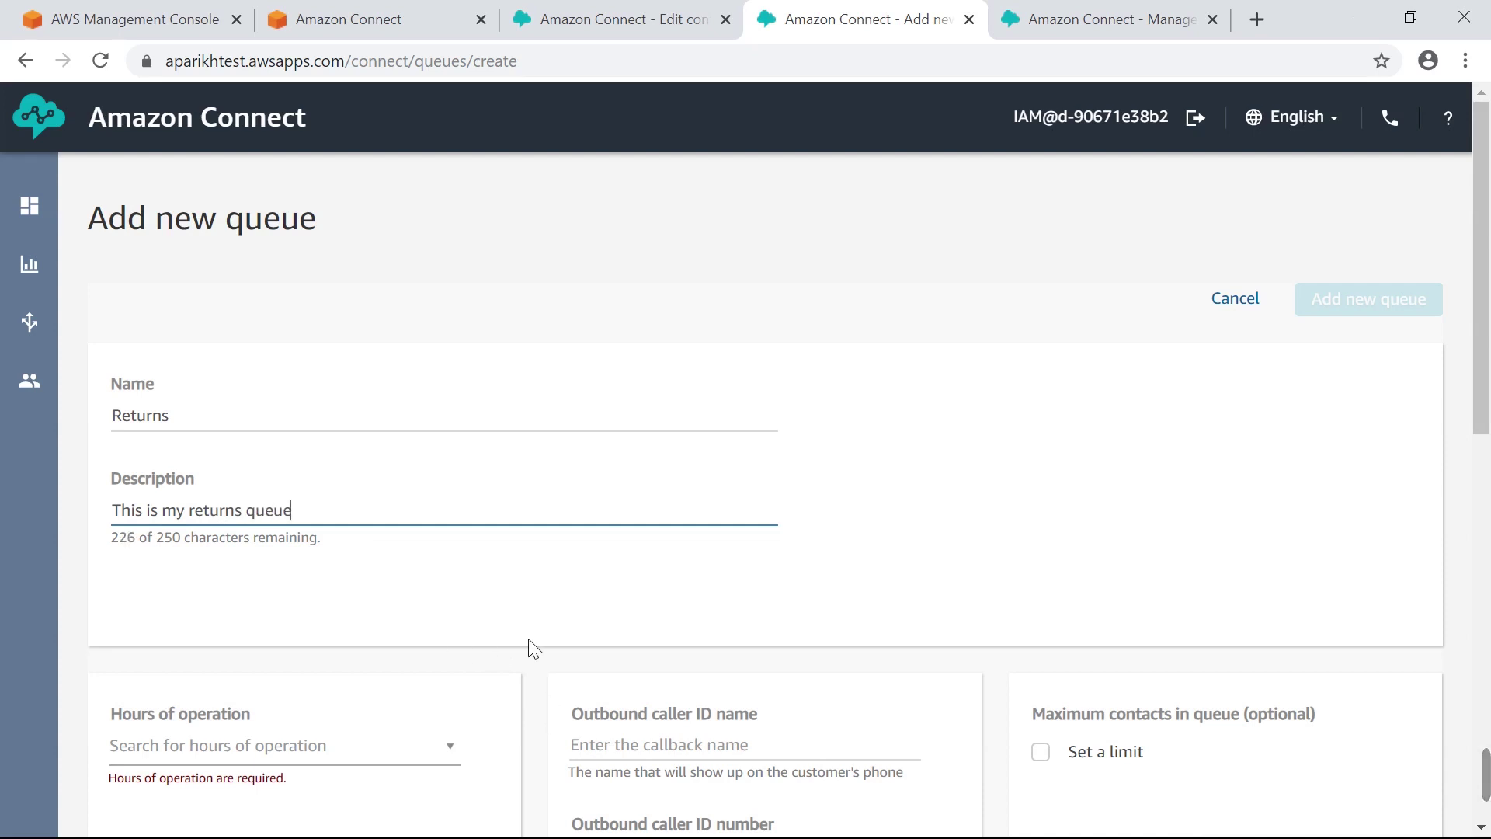
Give the Returns queue Basic Hours, create it, and return to the flow editor
scroll(532, 648, "down", 3)
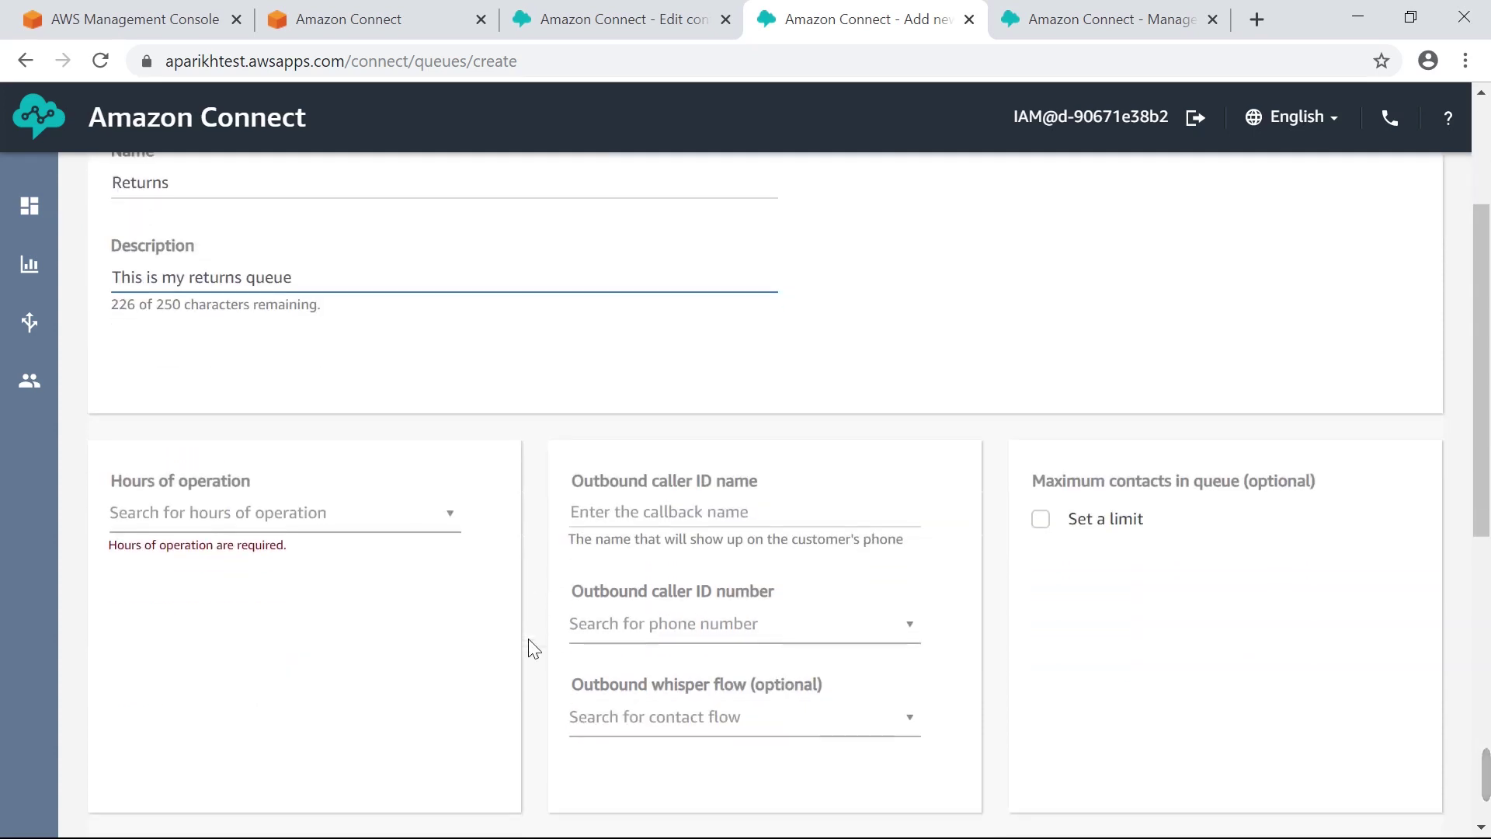
left_click(256, 505)
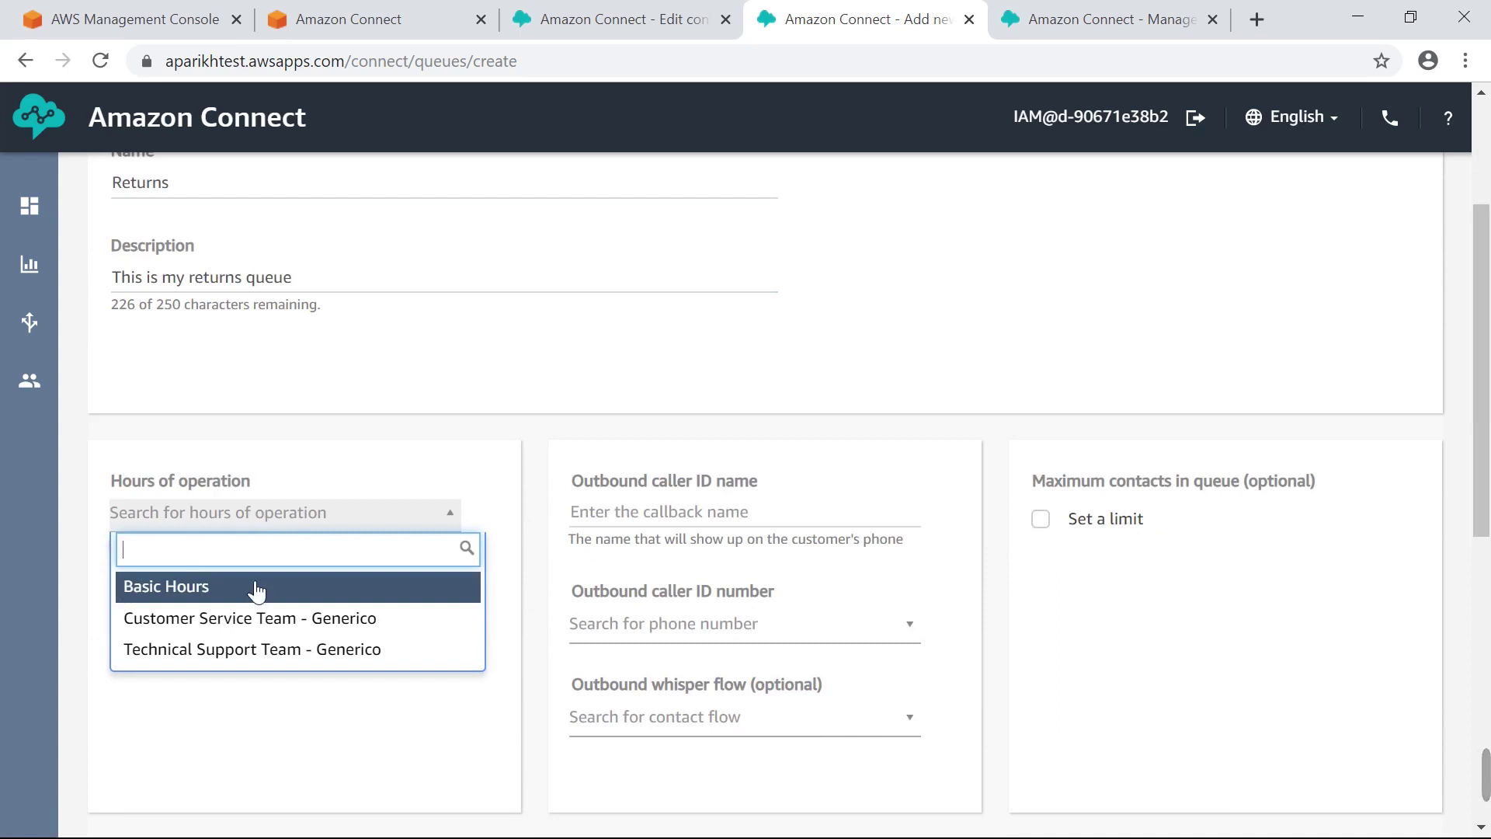
left_click(256, 588)
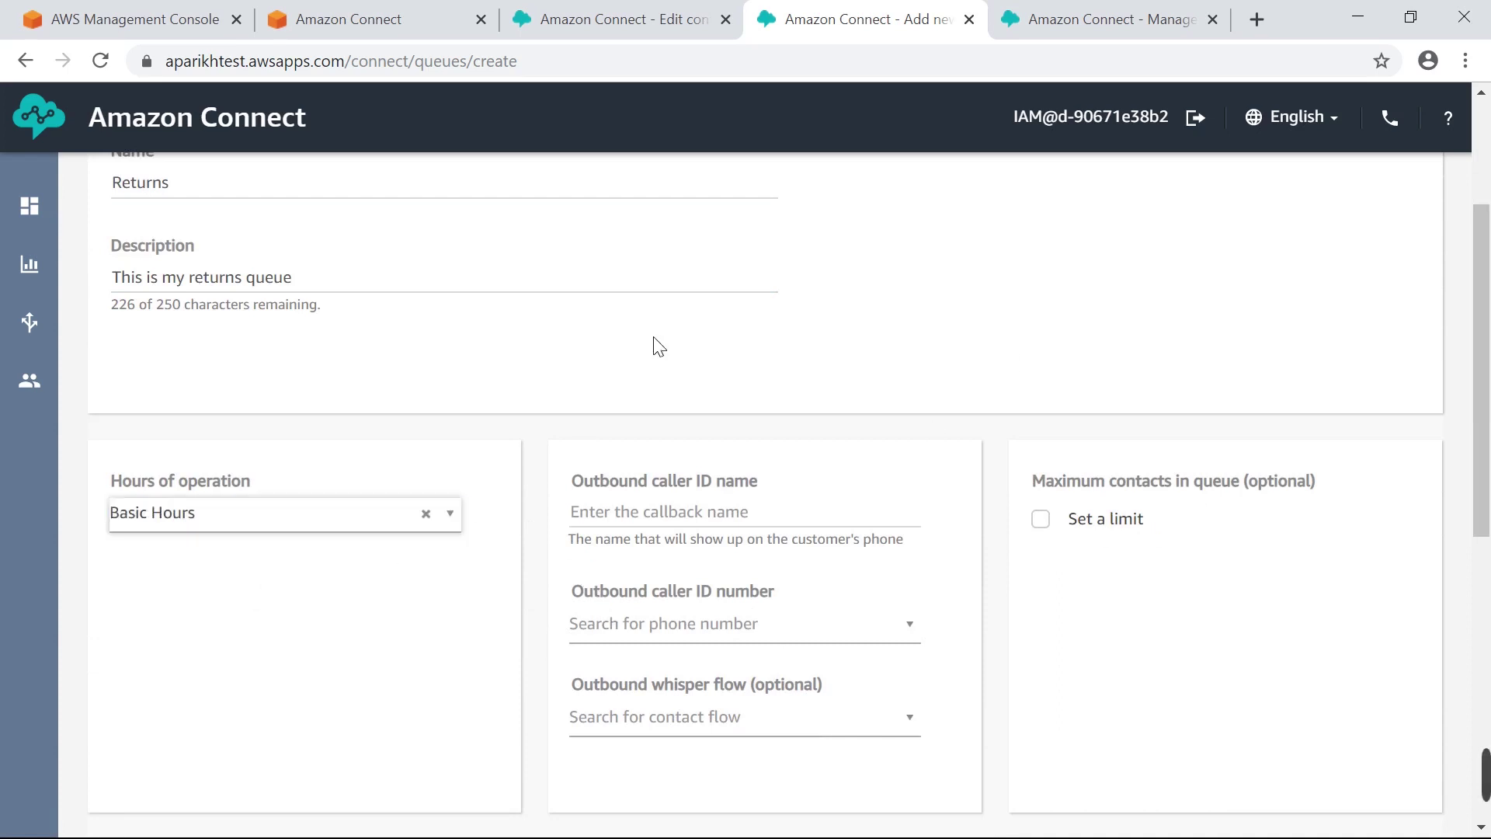
scroll(1006, 692, "down", 3)
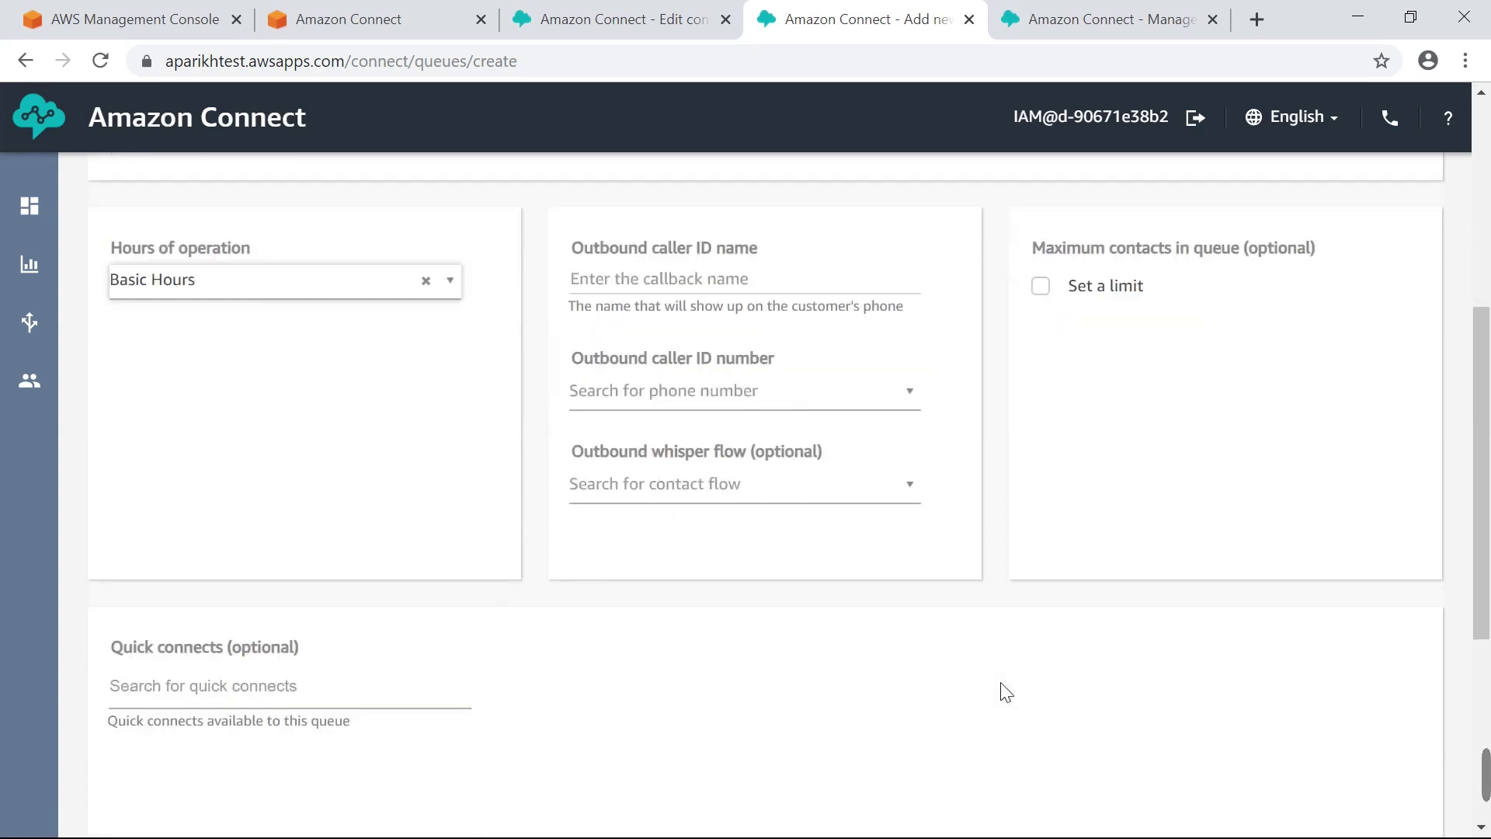
scroll(1005, 691, "up", 6)
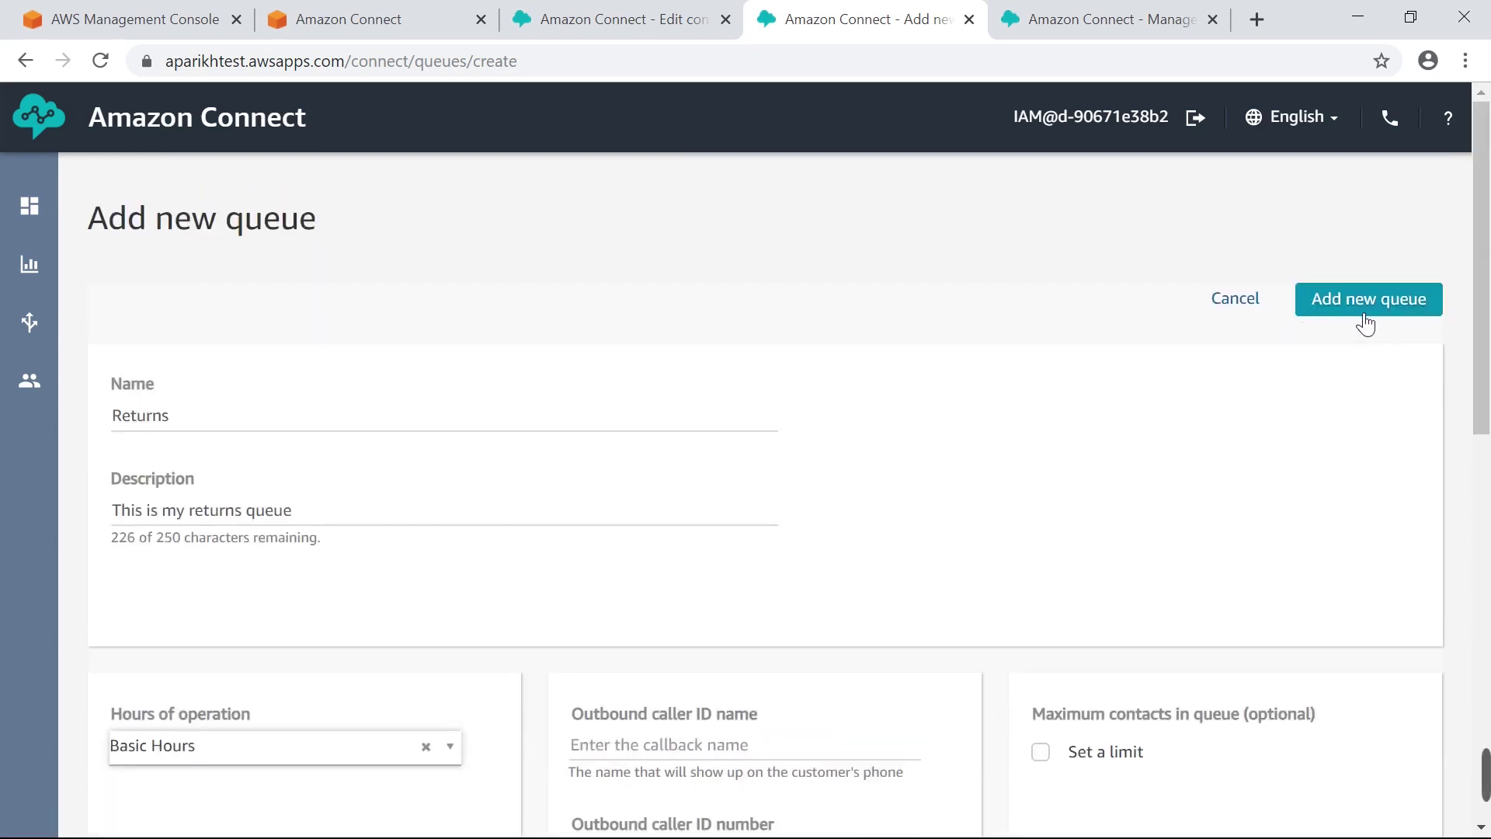
left_click(1367, 306)
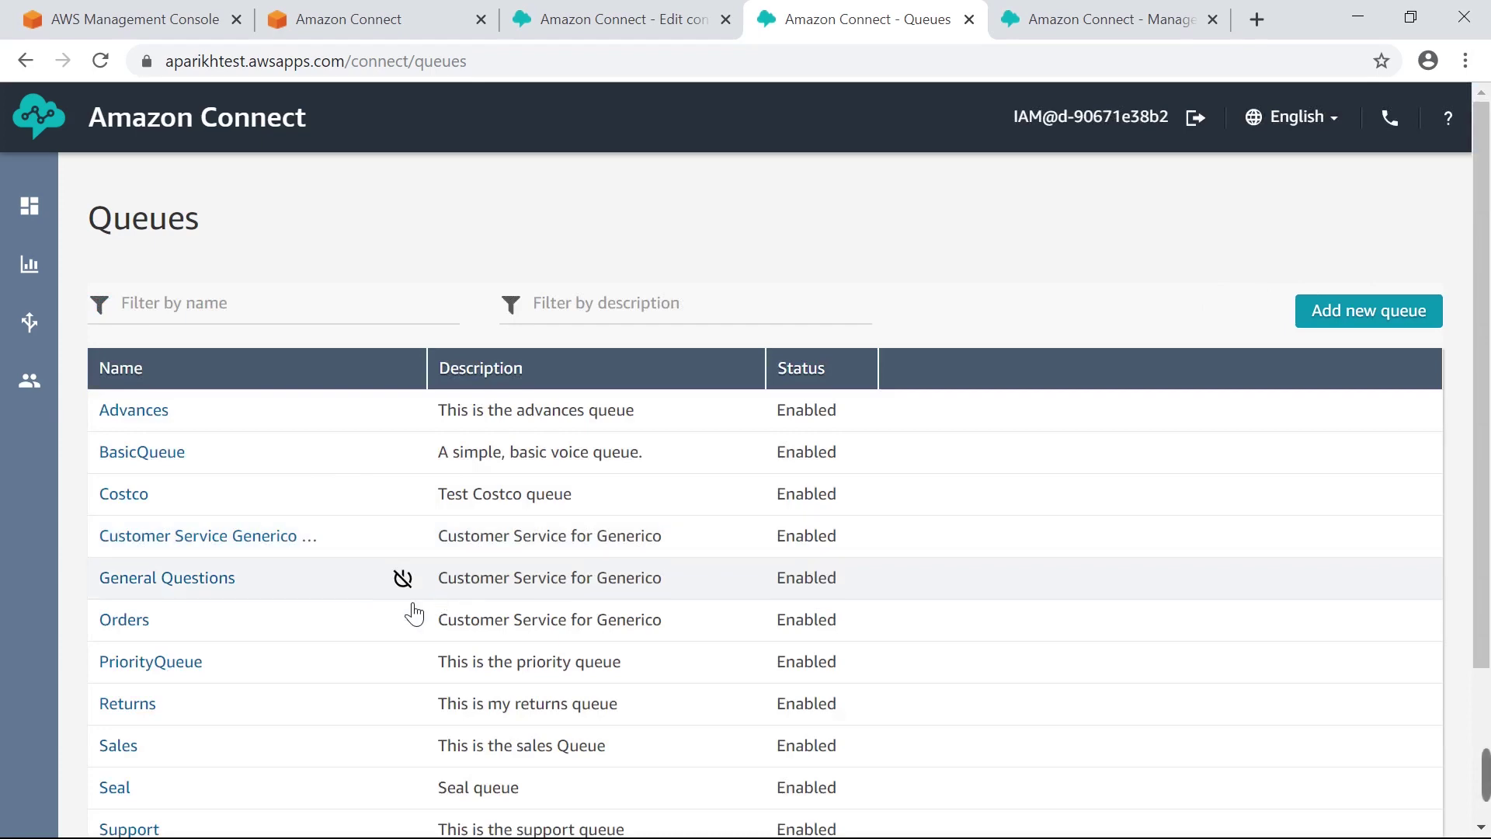
scroll(311, 621, "down", 1)
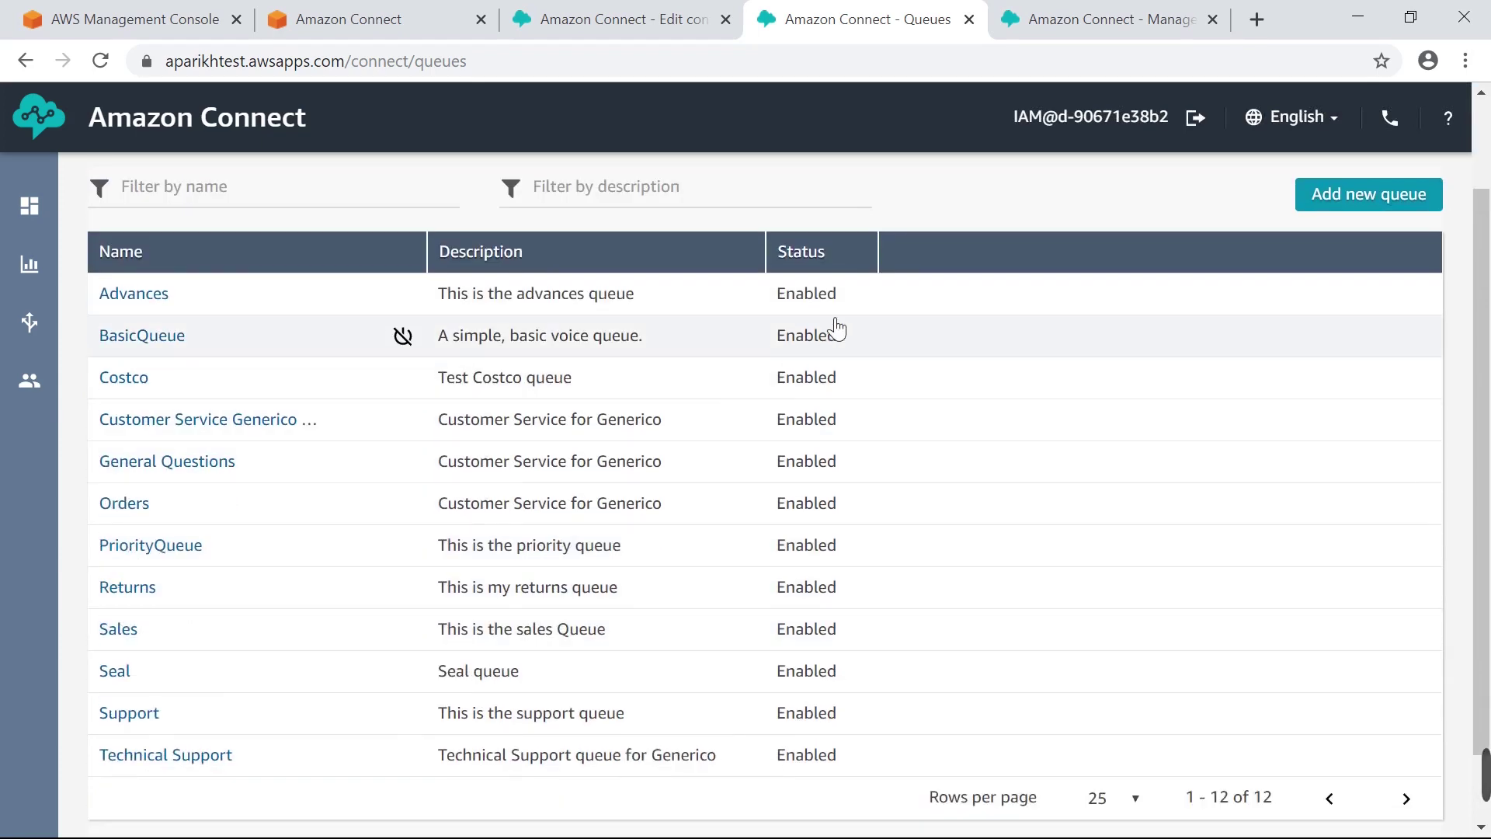
left_click(969, 19)
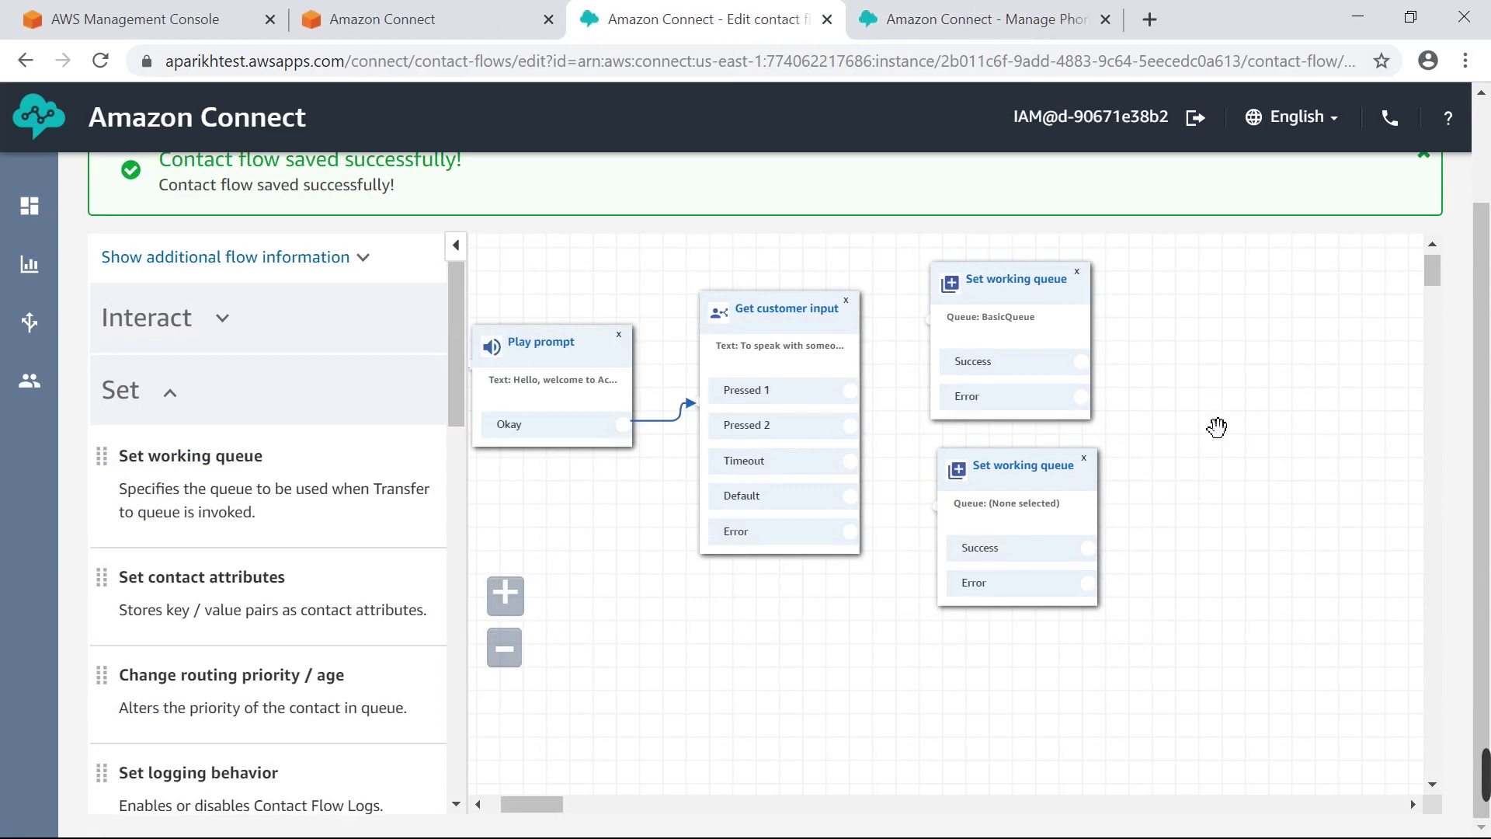
Set the second Set working queue block's queue to Returns and save it
left_click(1022, 489)
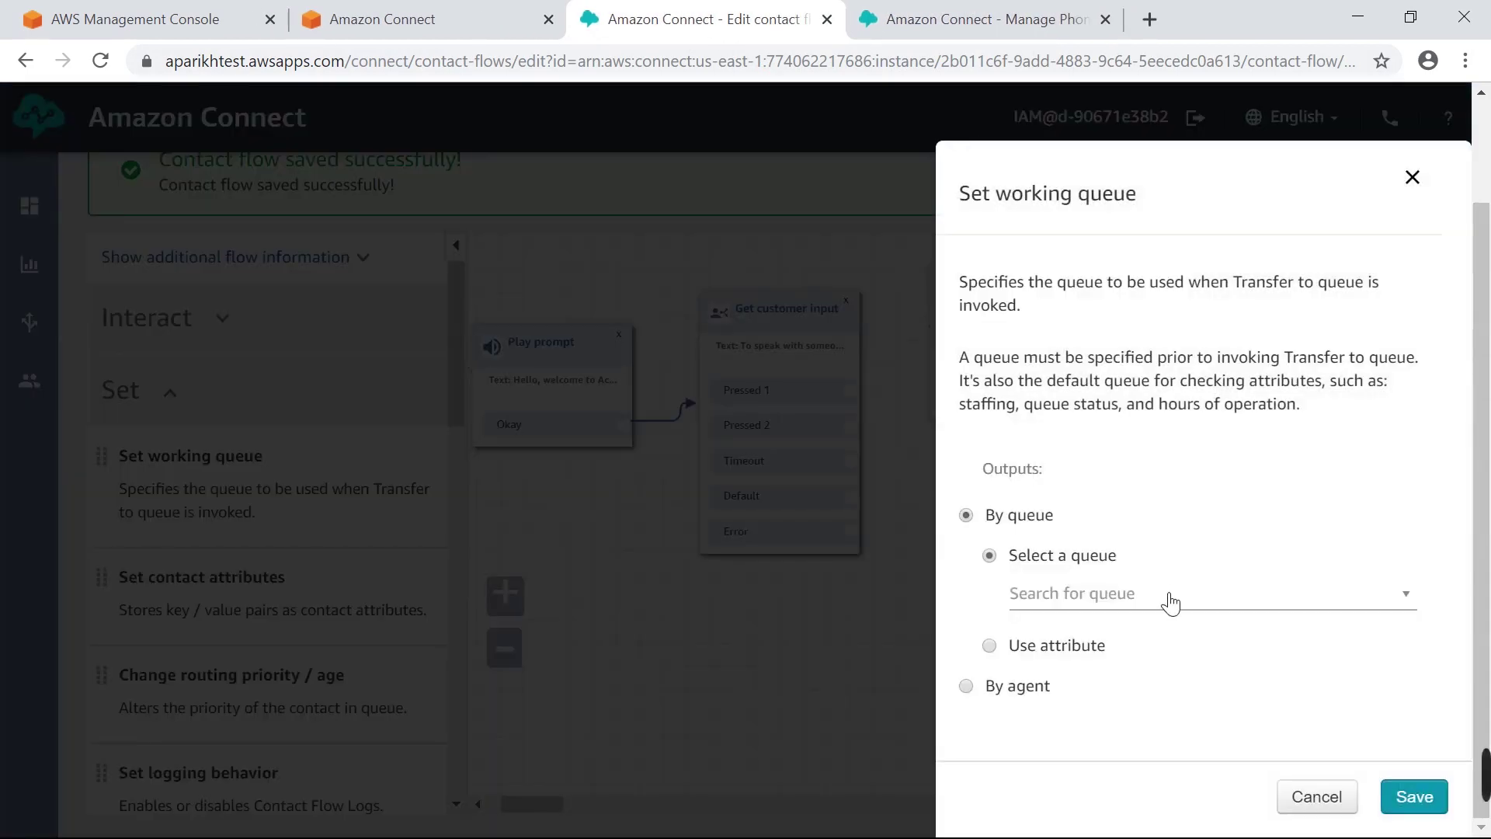
left_click(1170, 603)
scroll(1142, 516, "down", 2)
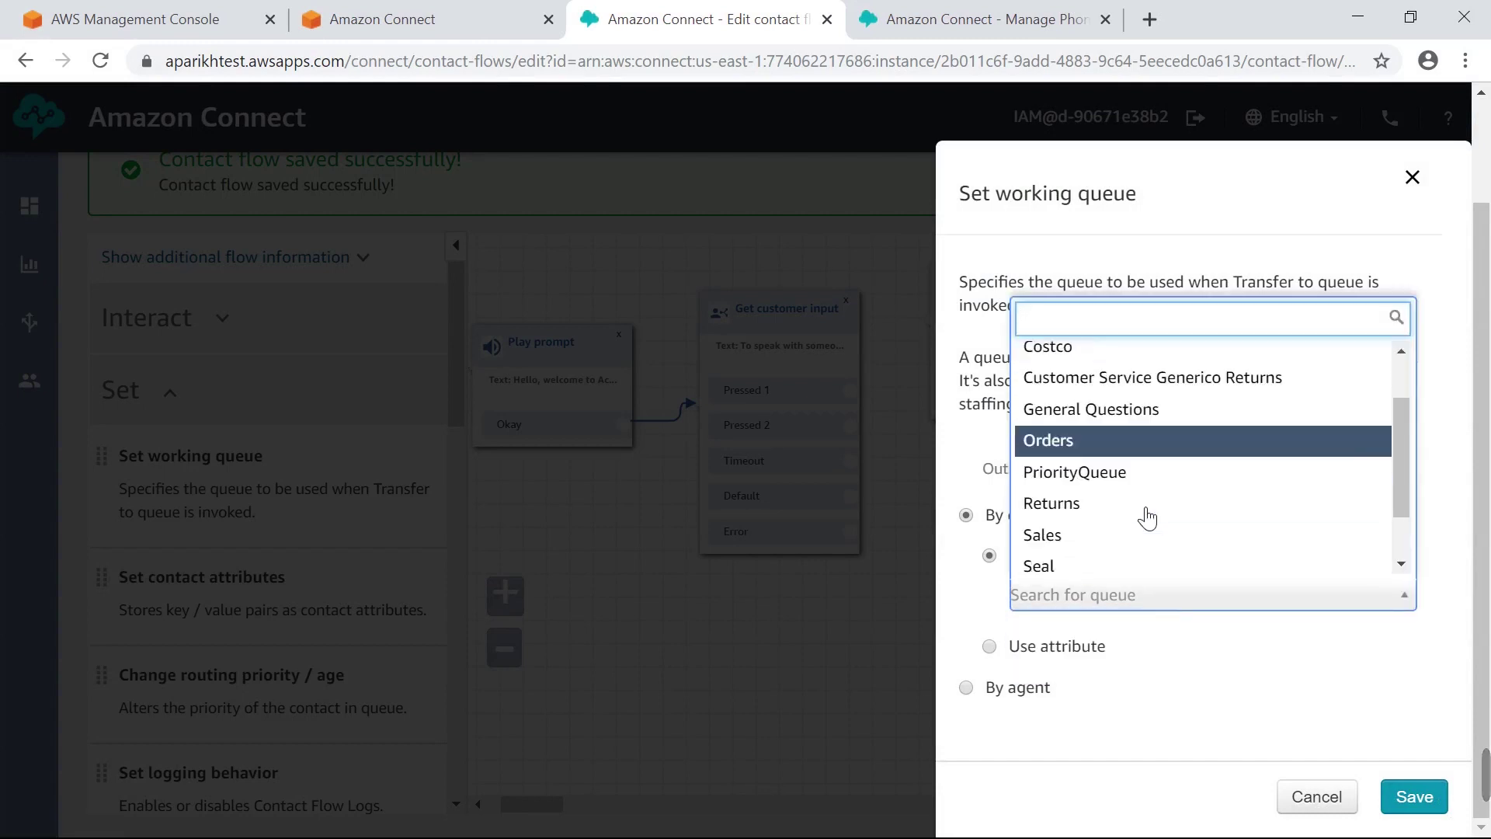
left_click(1091, 458)
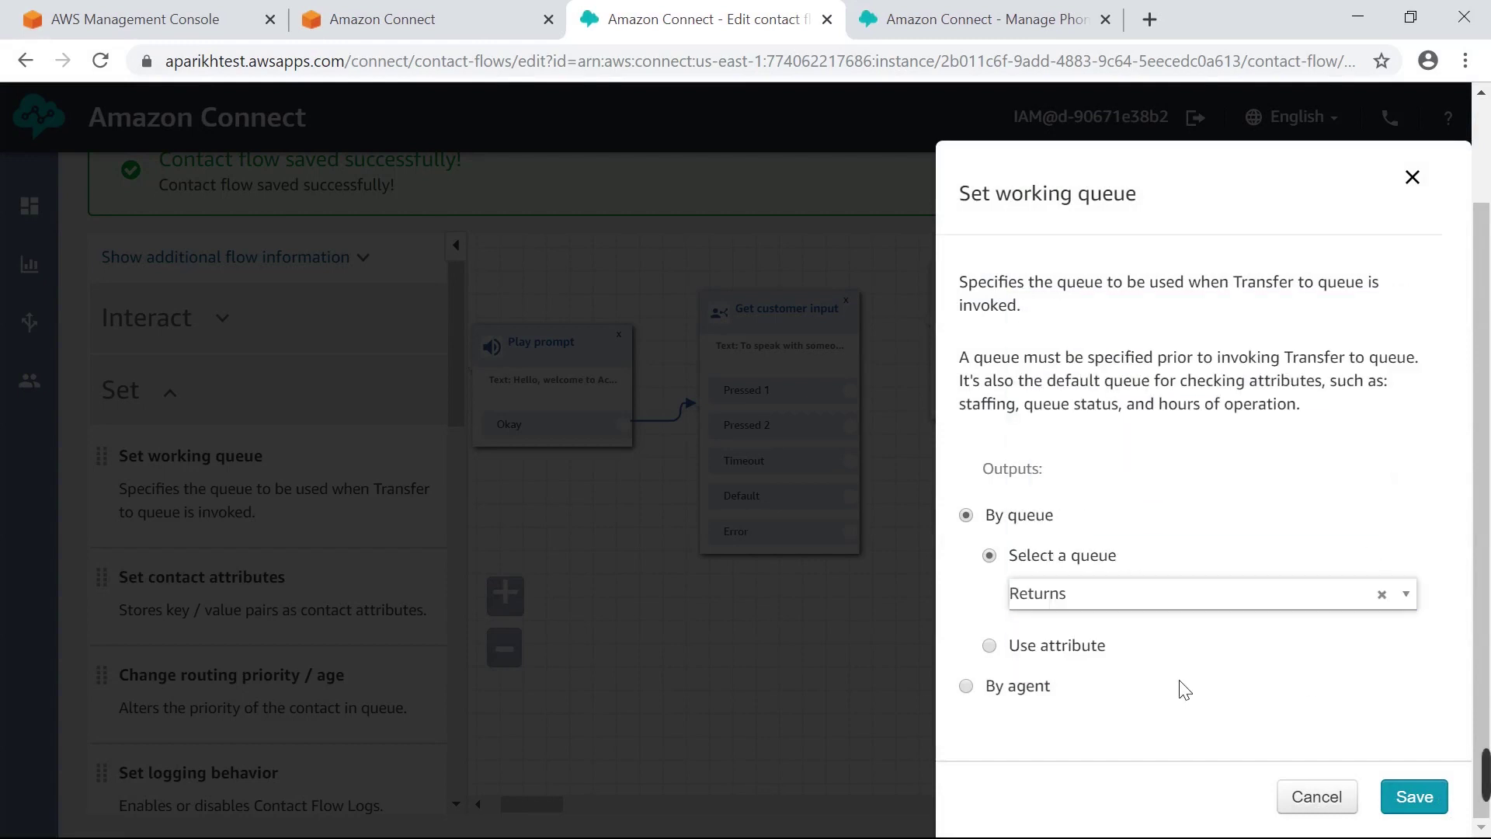
left_click(1413, 797)
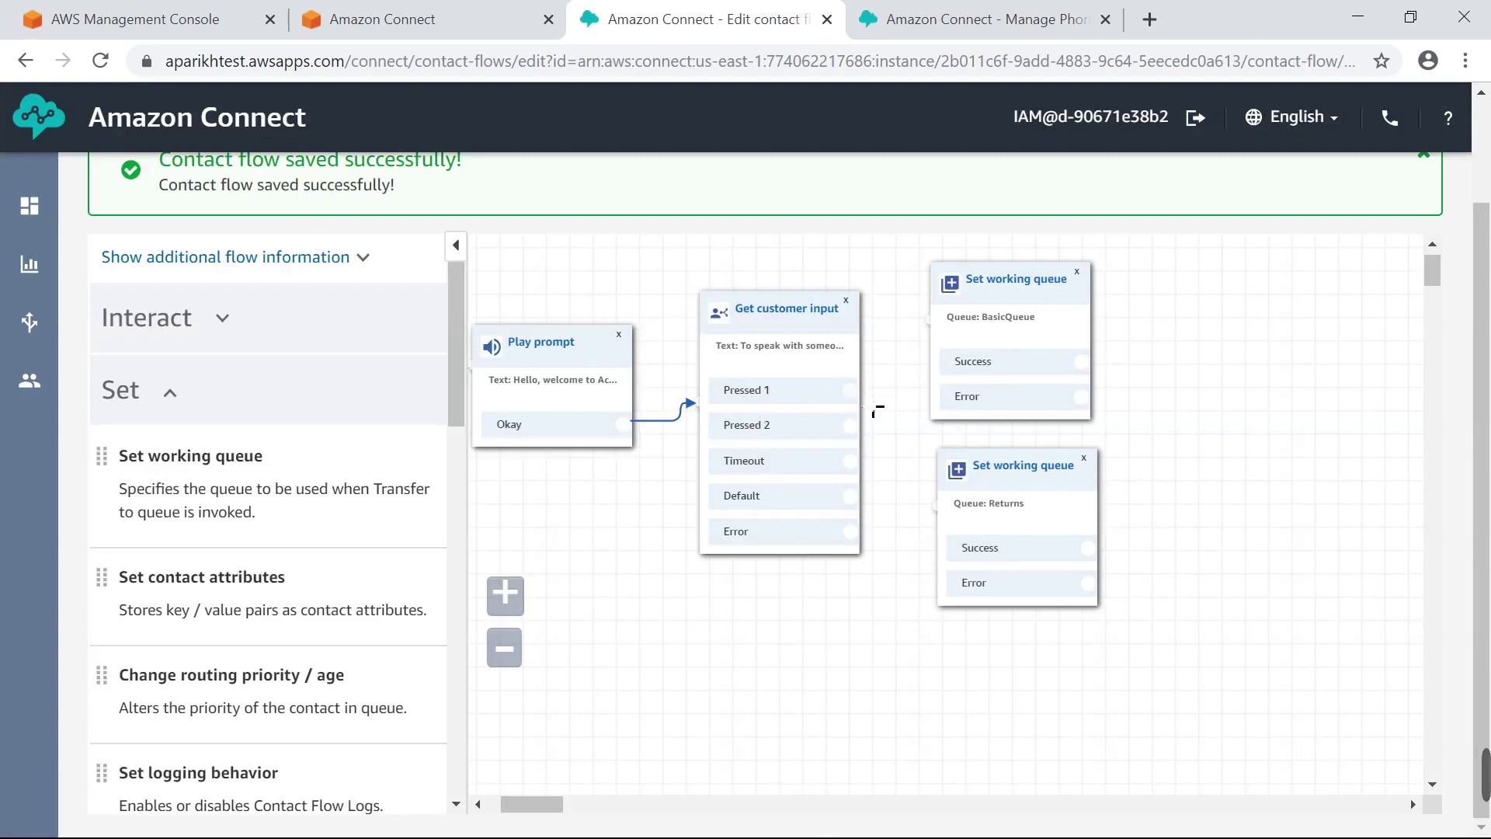
Connect Pressed 1 to the BasicQueue block and Pressed 2 to the Returns block
left_click_drag(870, 408, 944, 322)
left_click_drag(852, 425, 949, 527)
left_click_drag(1302, 482, 1155, 502)
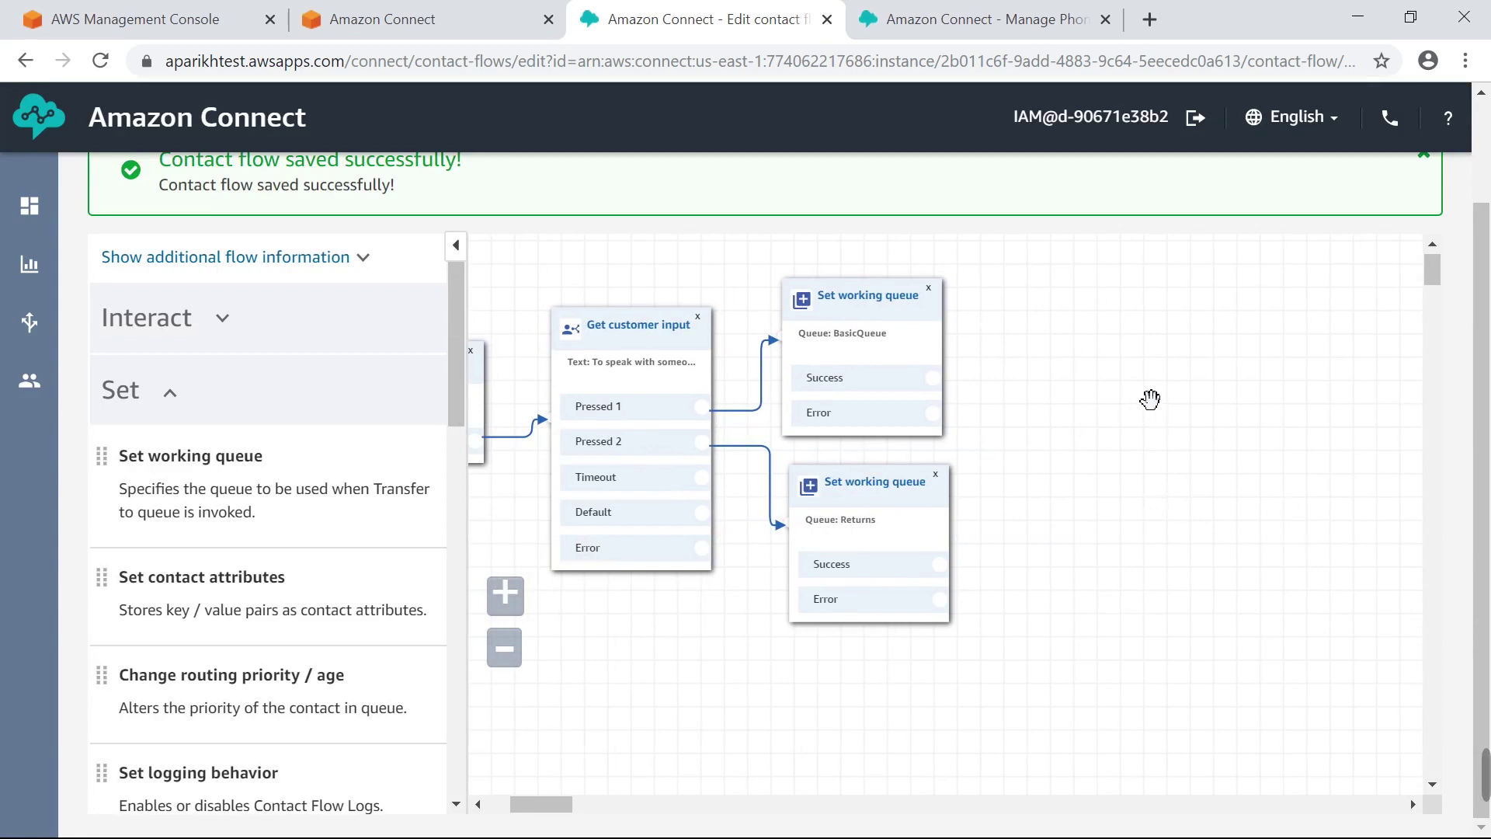
Add two Transfer to queue blocks from Terminate / Transfer, one above the other
left_click(169, 392)
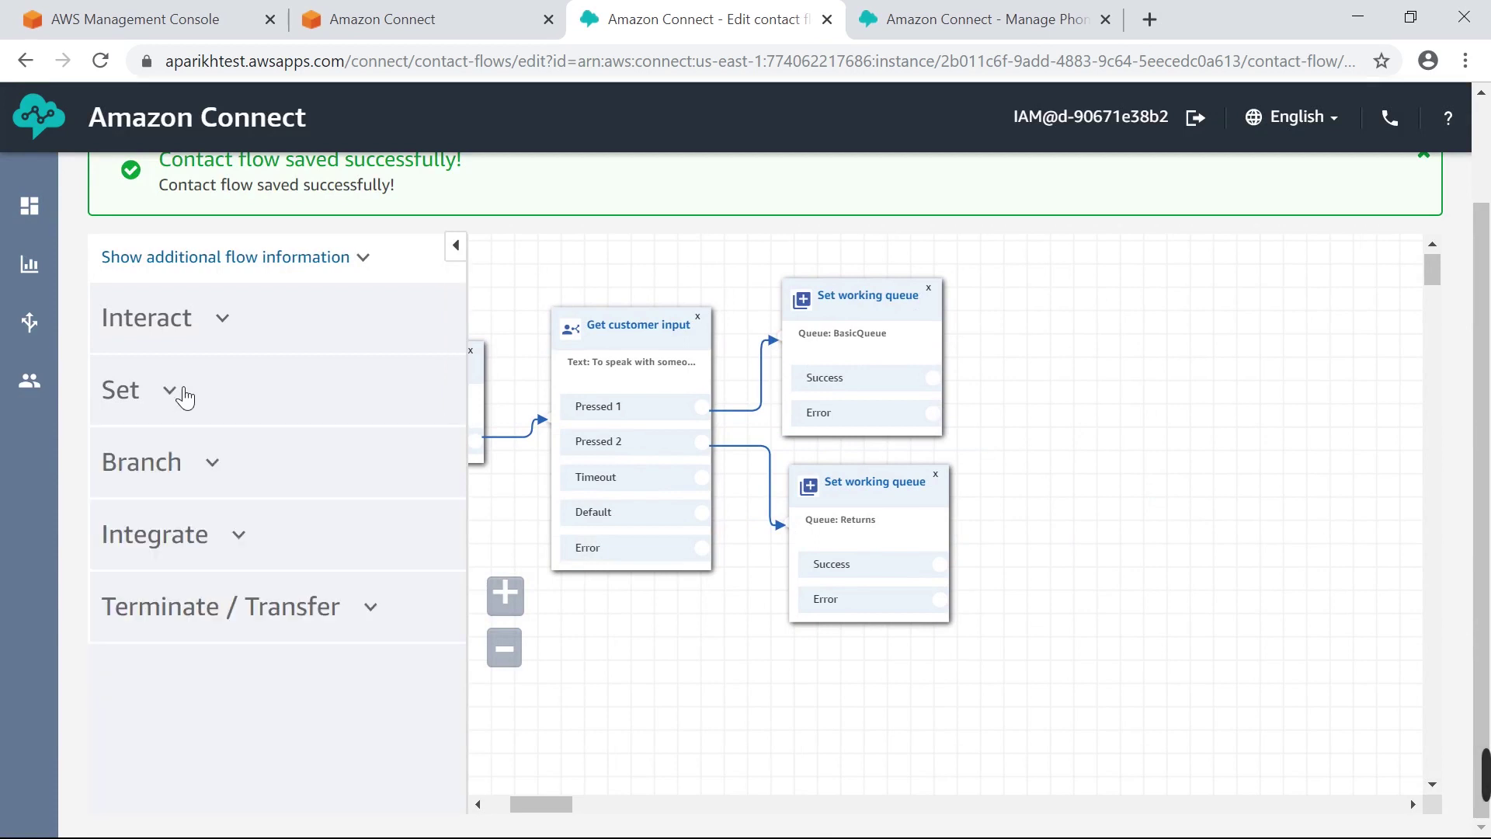
left_click(243, 606)
scroll(243, 606, "down", 3)
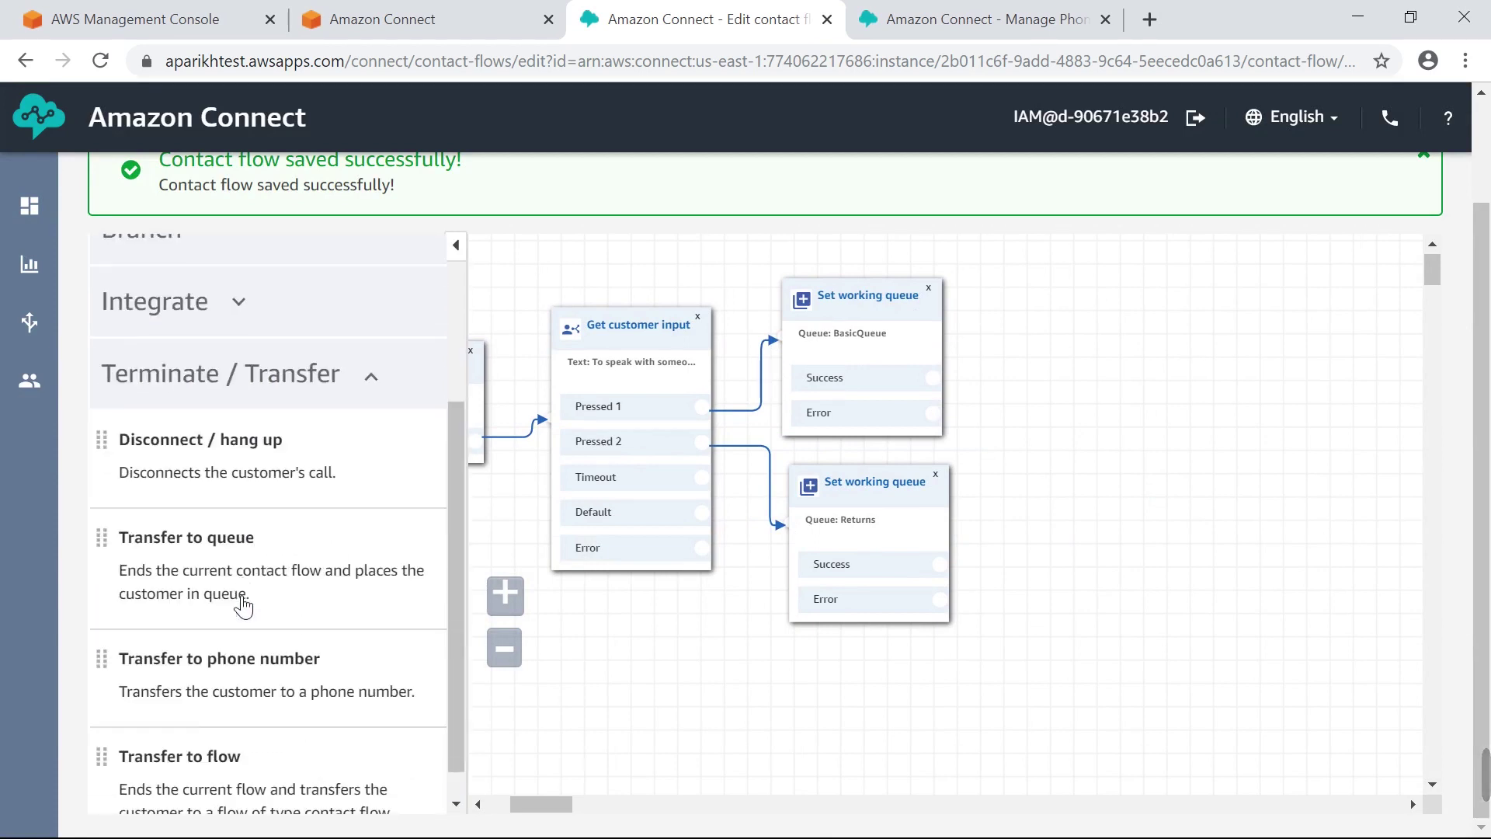
left_click_drag(238, 578, 1012, 273)
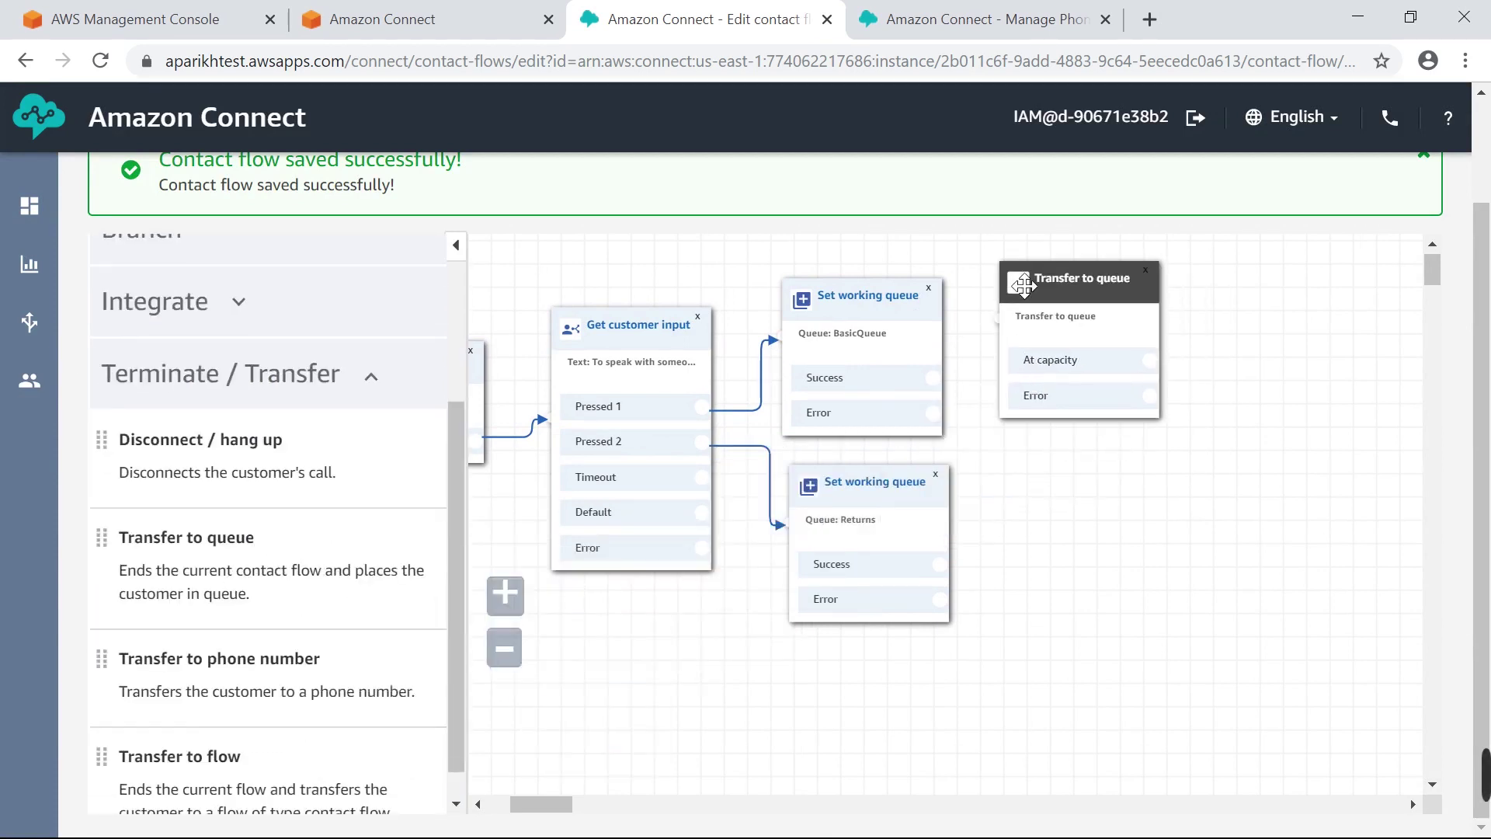
left_click_drag(184, 629, 1032, 489)
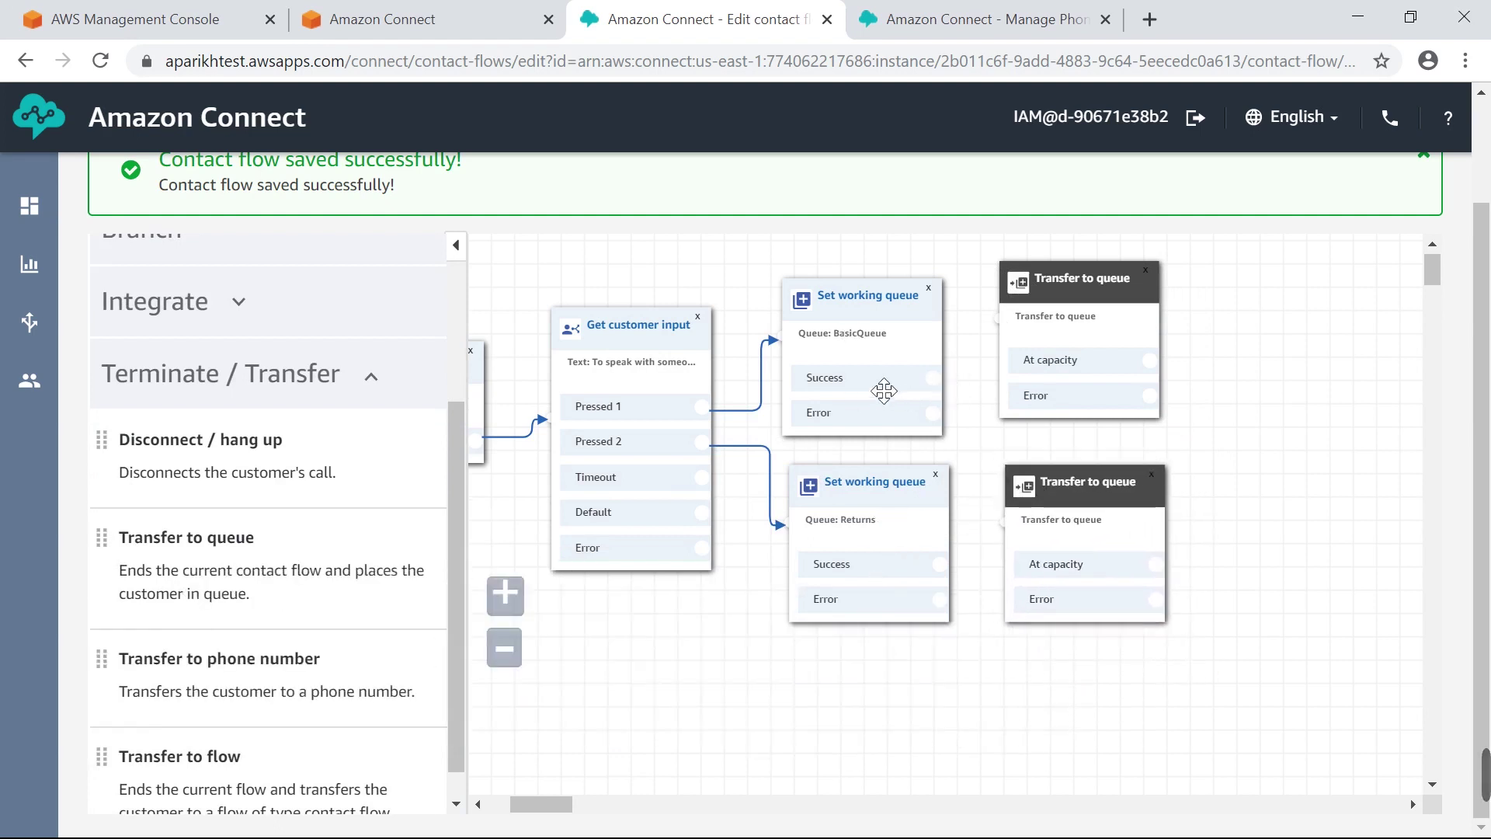
Link BasicQueue's Success to the top transfer block and Returns' Success to the lower one
left_click_drag(934, 378, 1000, 321)
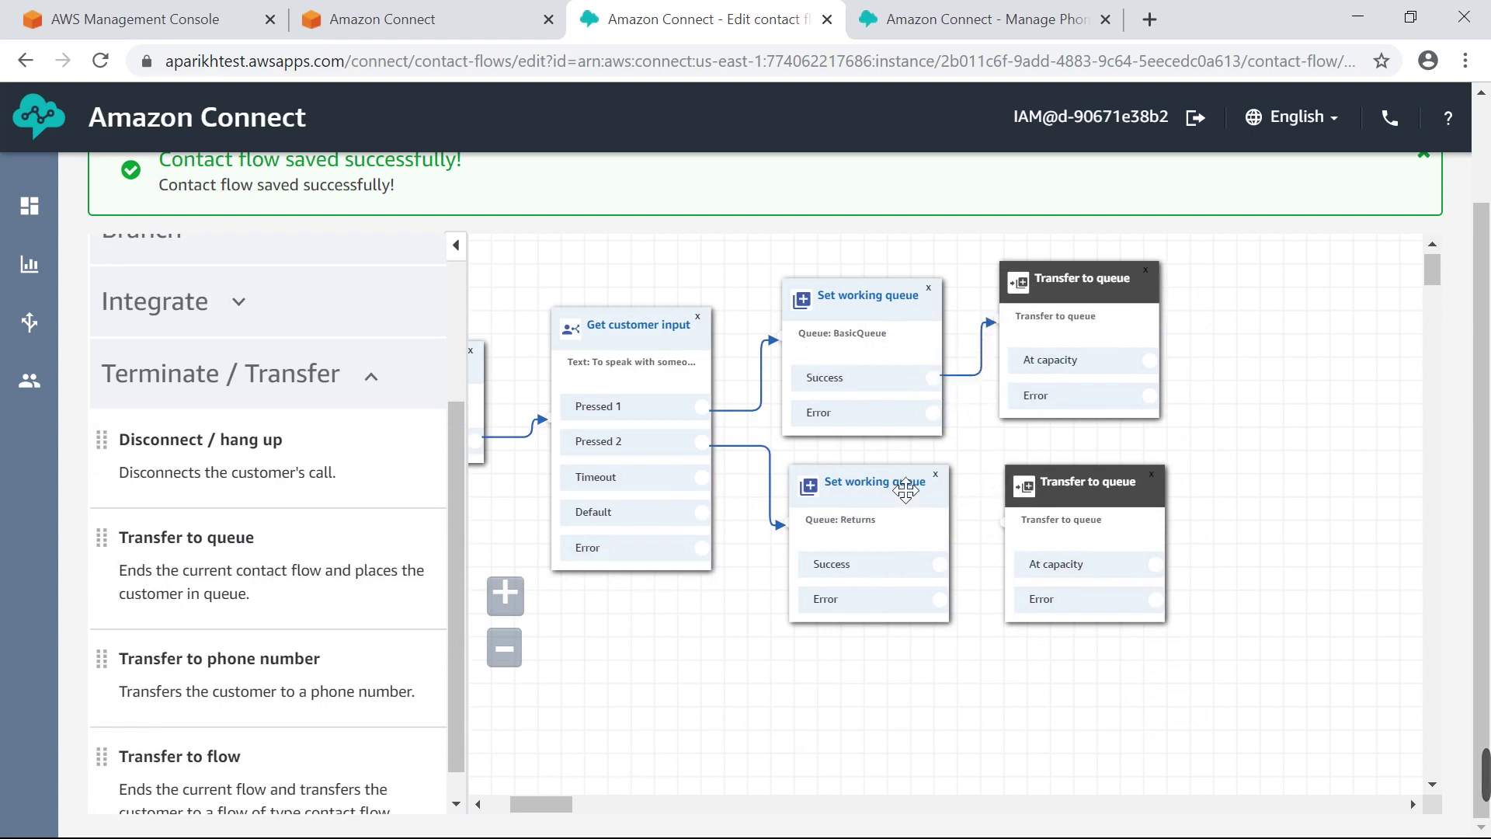
left_click_drag(939, 564, 1032, 536)
left_click_drag(942, 716, 1052, 735)
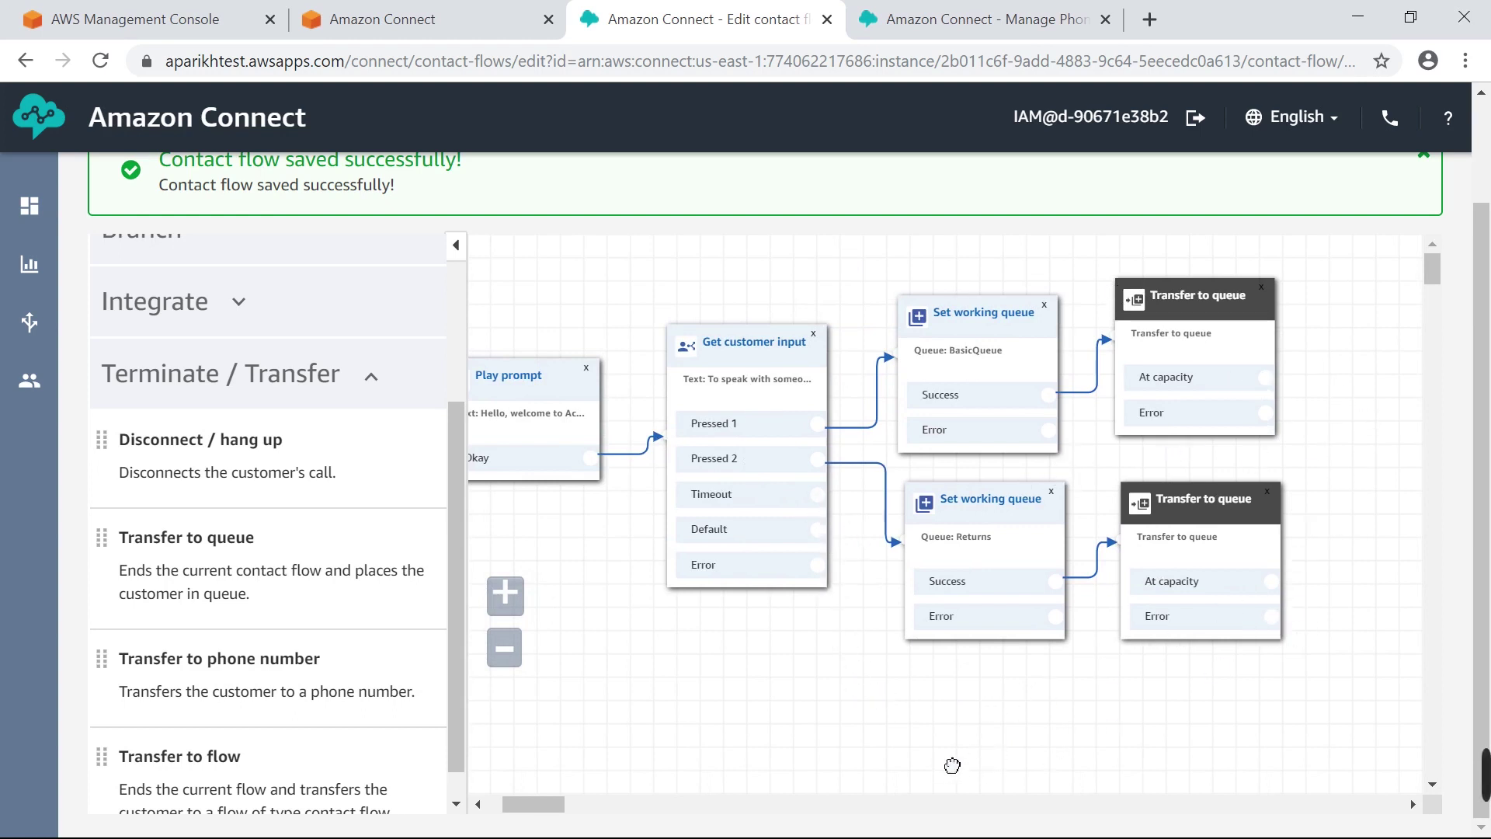
left_click_drag(952, 766, 967, 725)
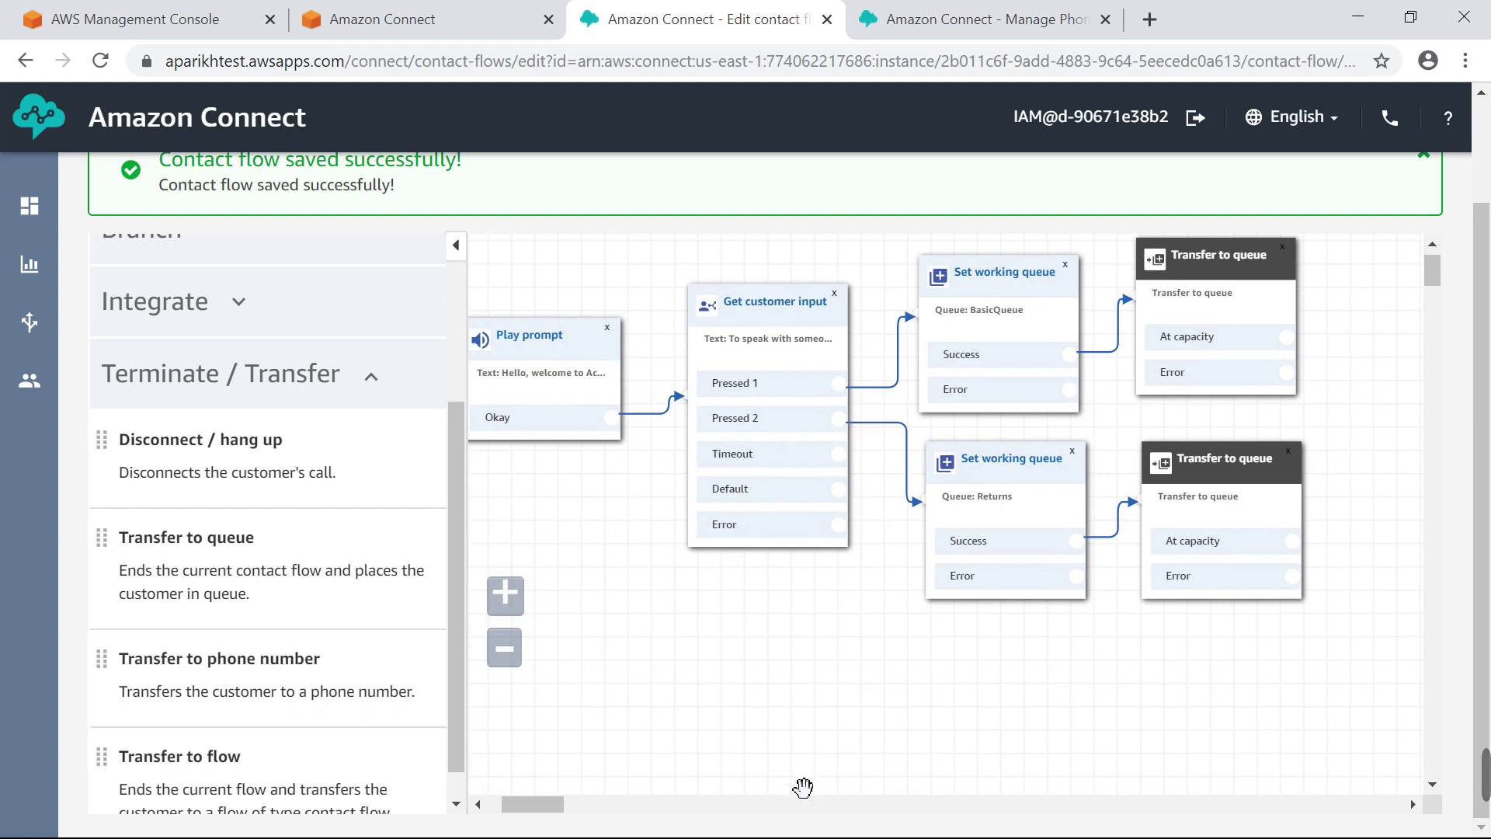
left_click_drag(892, 722, 872, 709)
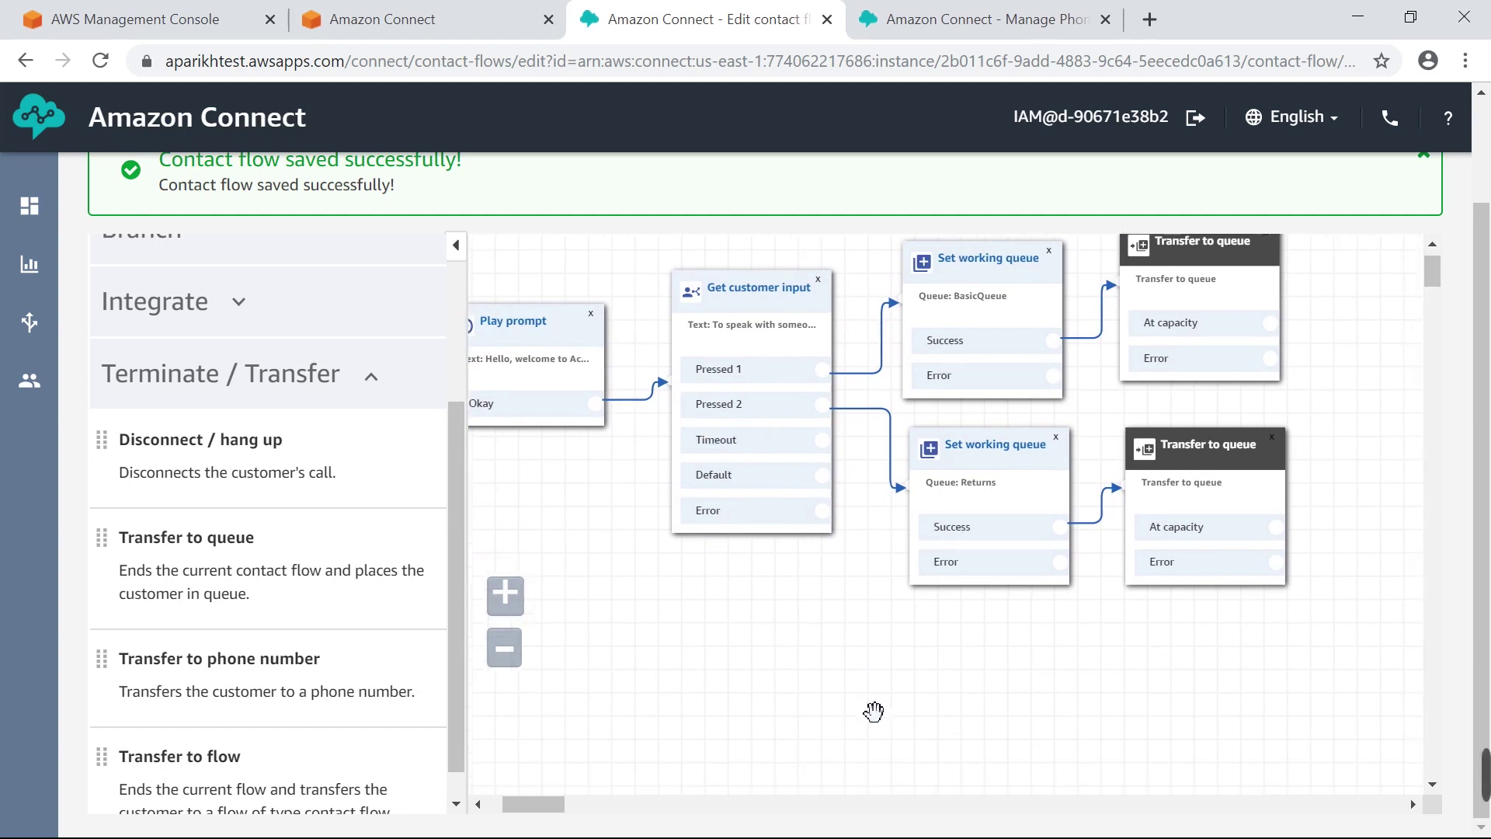
left_click(281, 366)
Place a second Play prompt below Get customer input and connect the Error branch to it
scroll(284, 373, "up", 2)
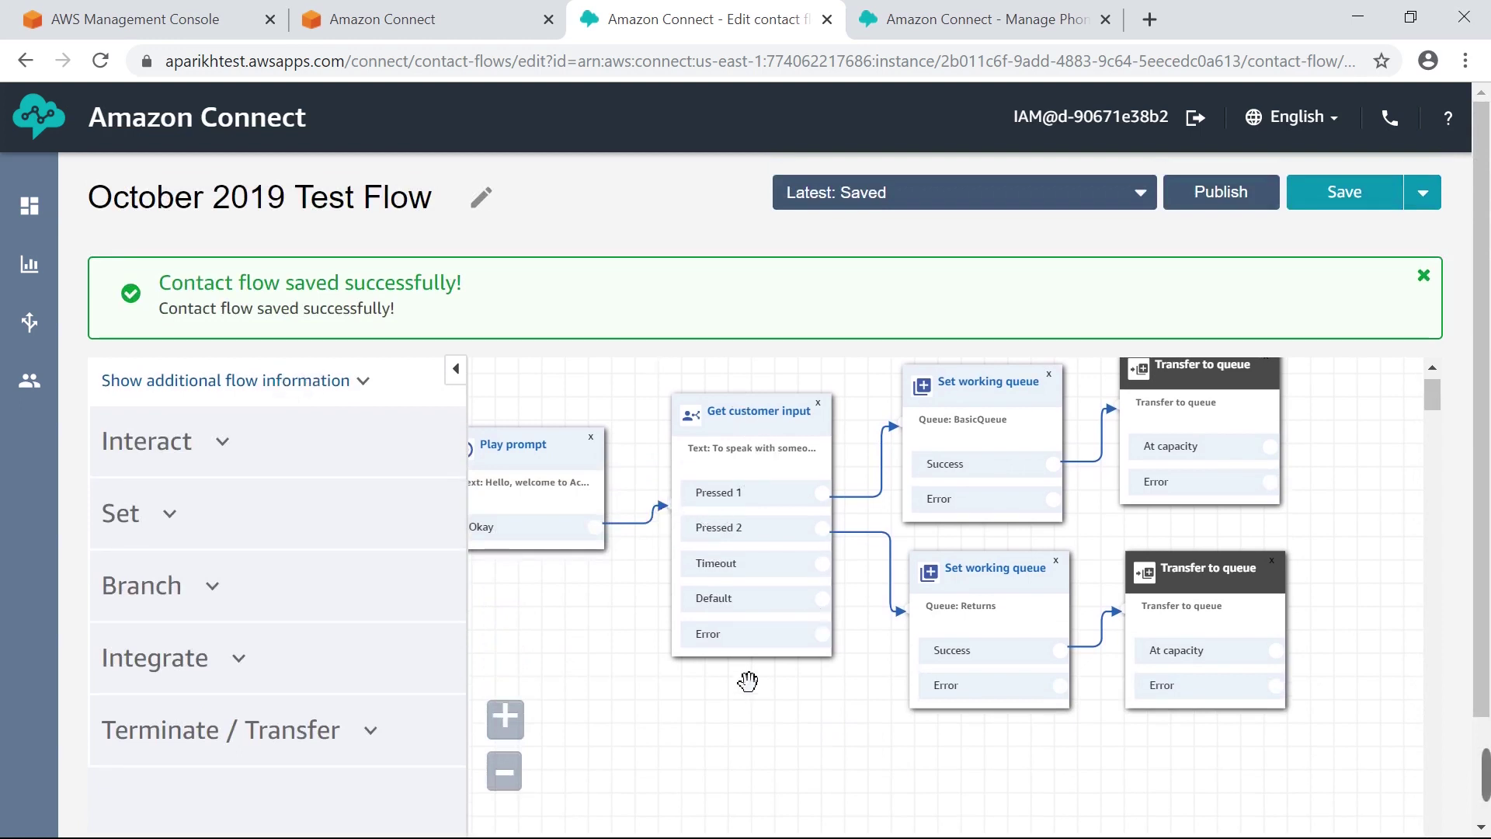
left_click(258, 445)
left_click_drag(240, 539, 741, 727)
left_click_drag(1041, 769, 1079, 708)
left_click_drag(860, 576, 722, 693)
Make the new prompt speak an input-error message via text-to-speech and save it
left_click(831, 673)
scroll(1090, 598, "down", 1)
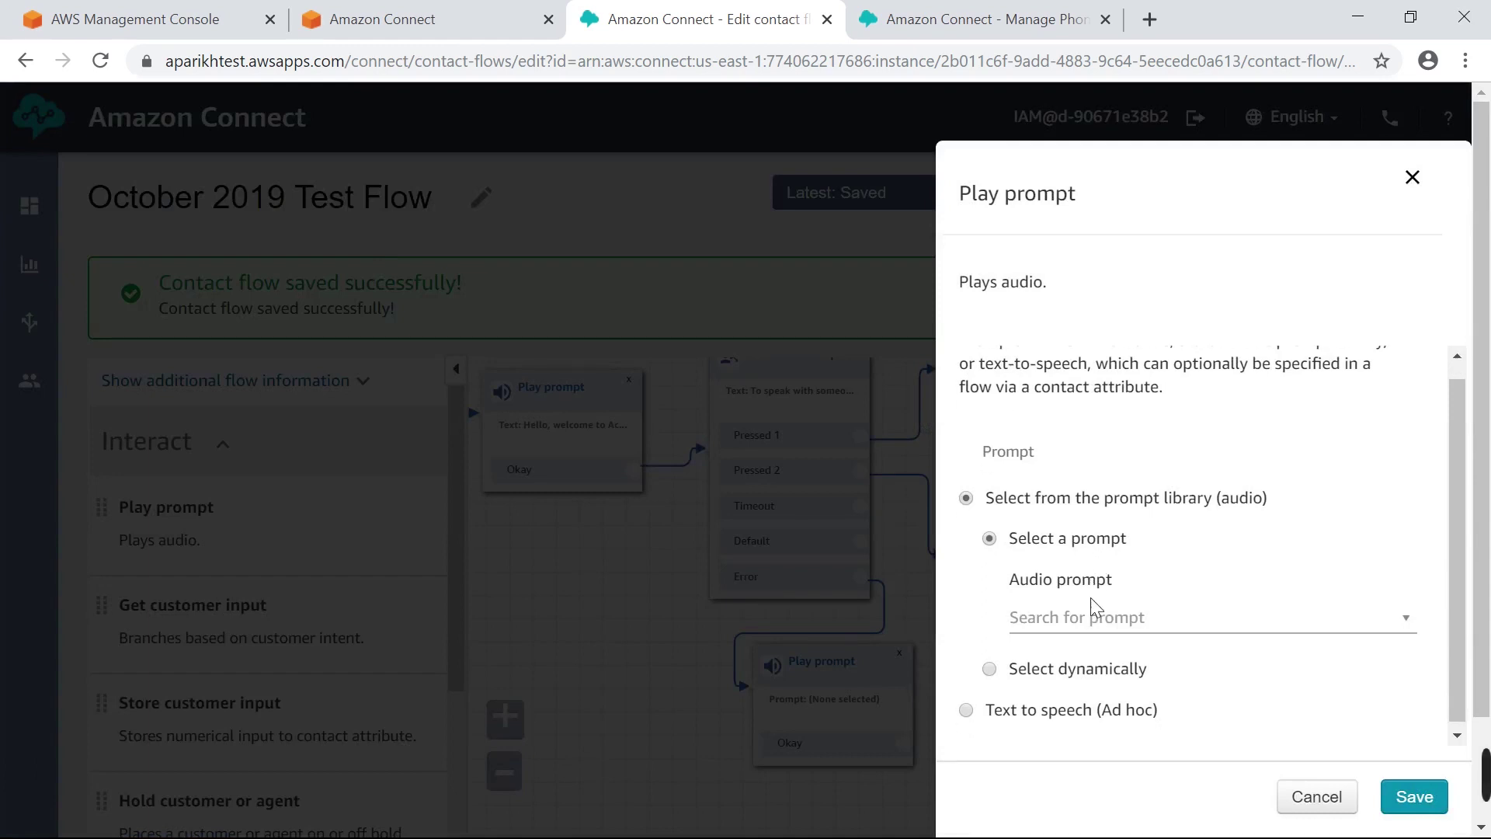
left_click(969, 711)
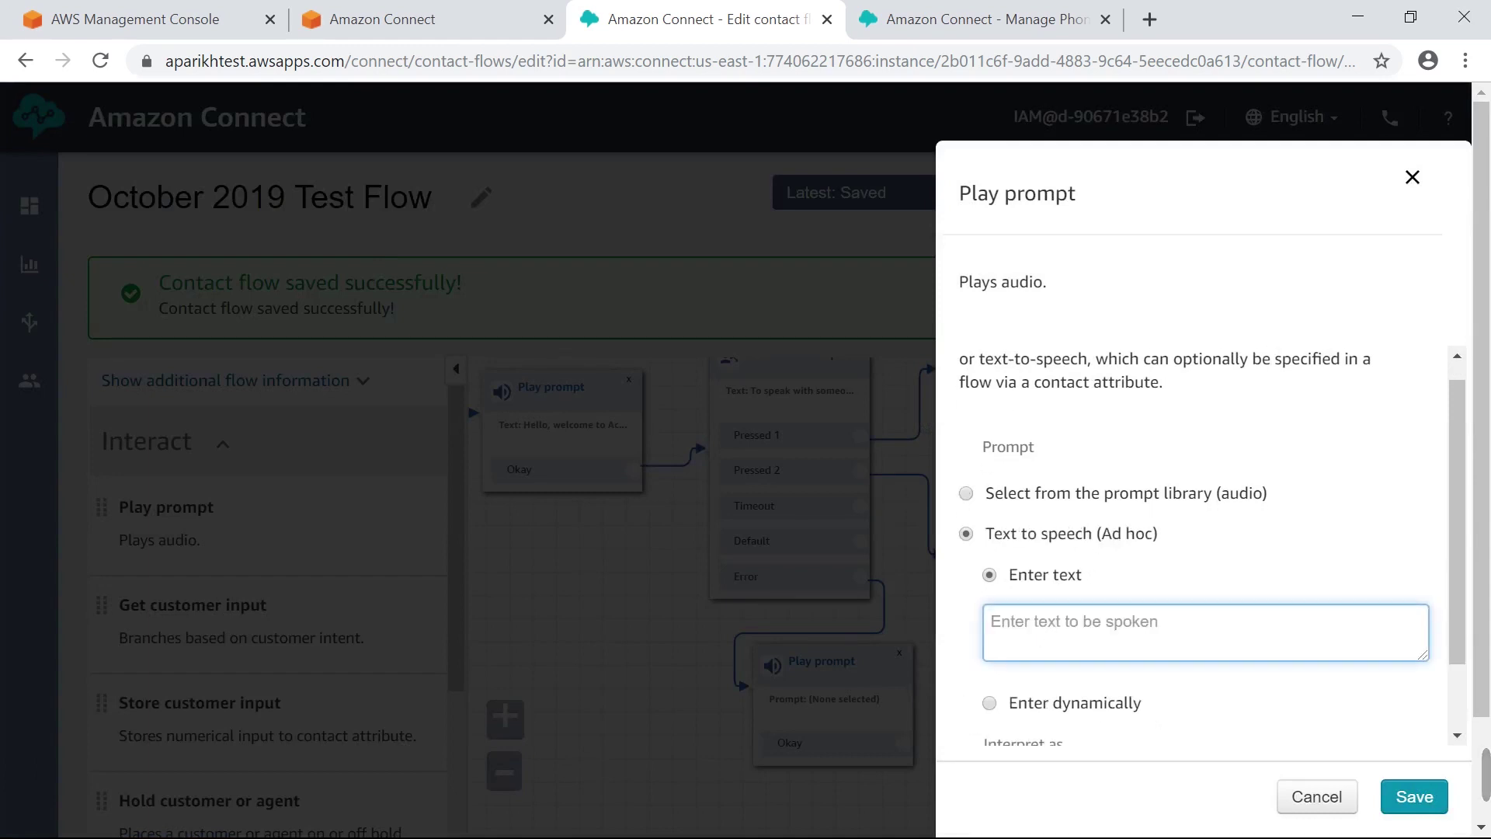
type("Hey")
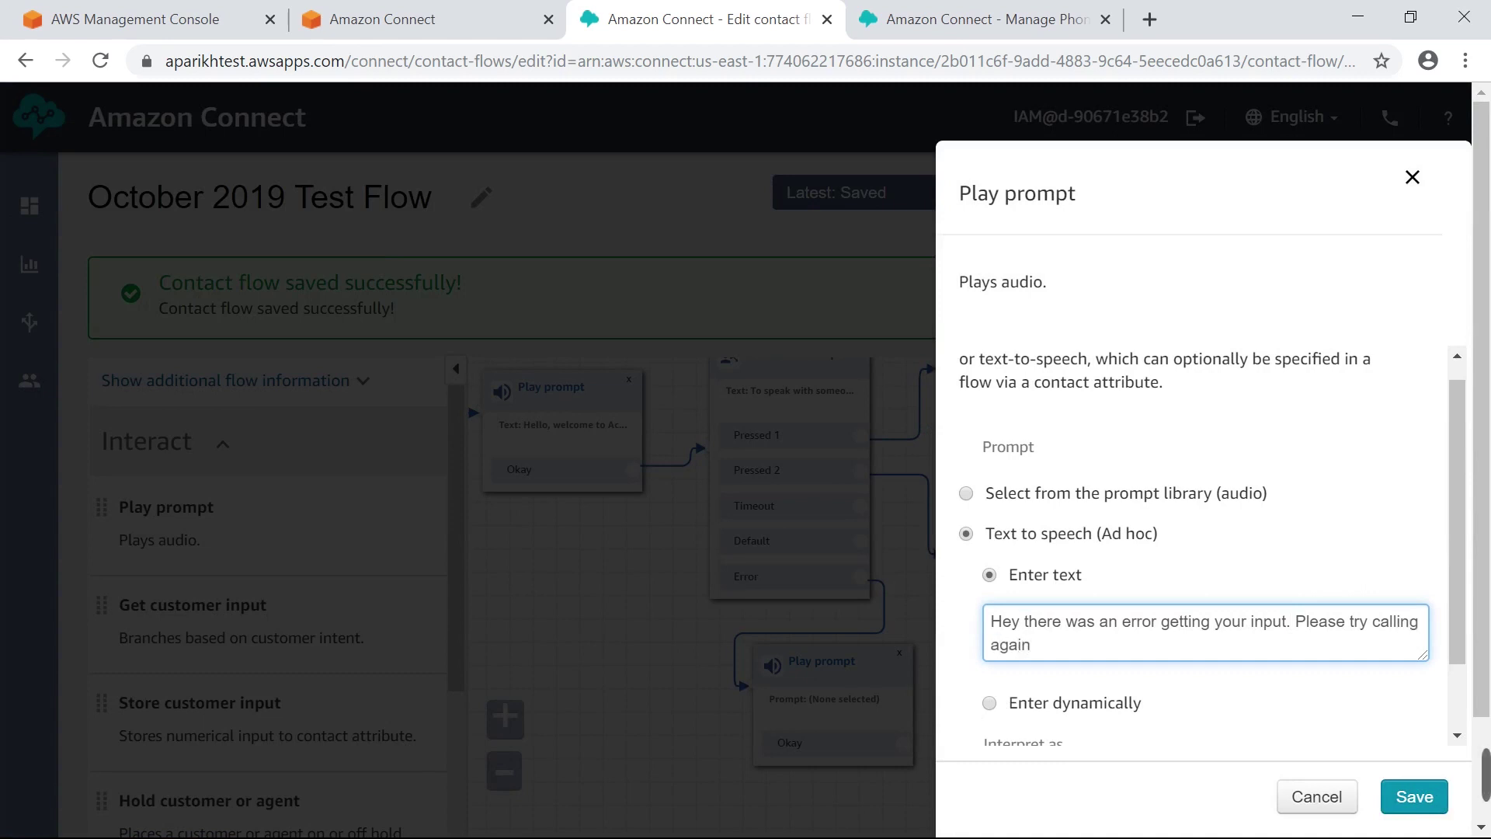
left_click(1414, 796)
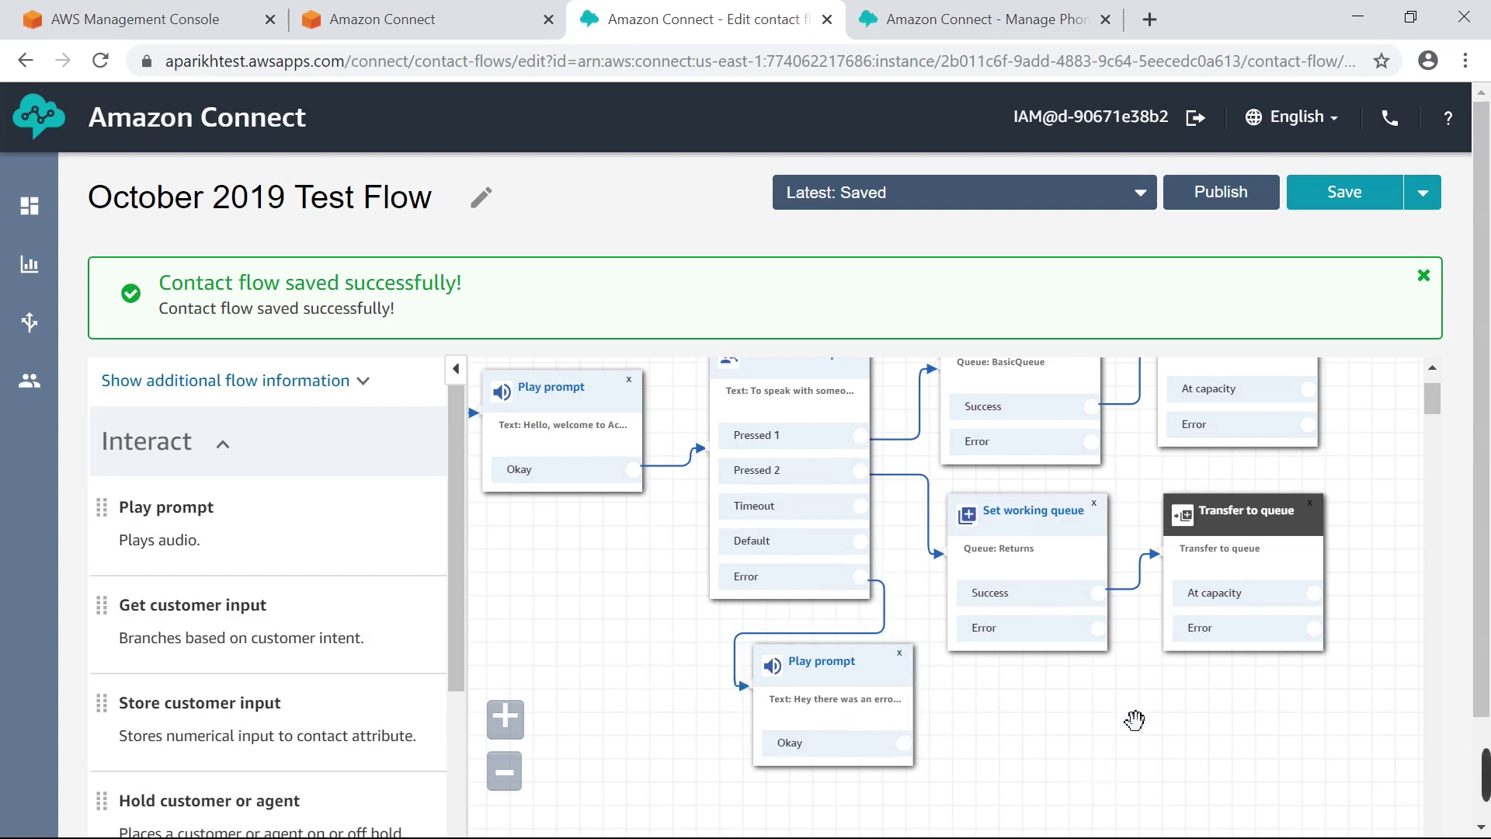
left_click_drag(1134, 720, 1054, 727)
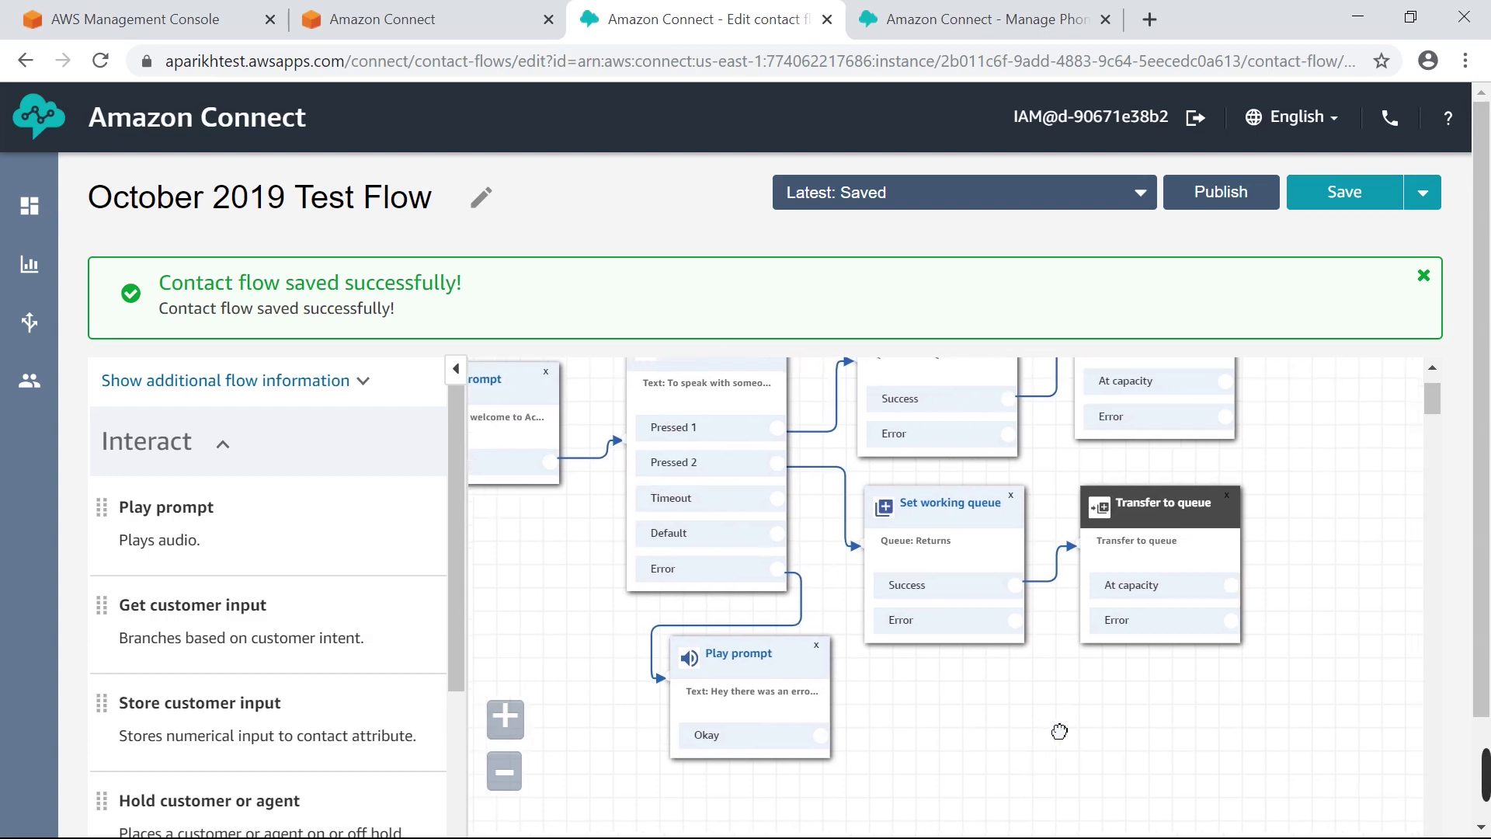
Add a Disconnect / hang up block to the right of the queue blocks
left_click(223, 443)
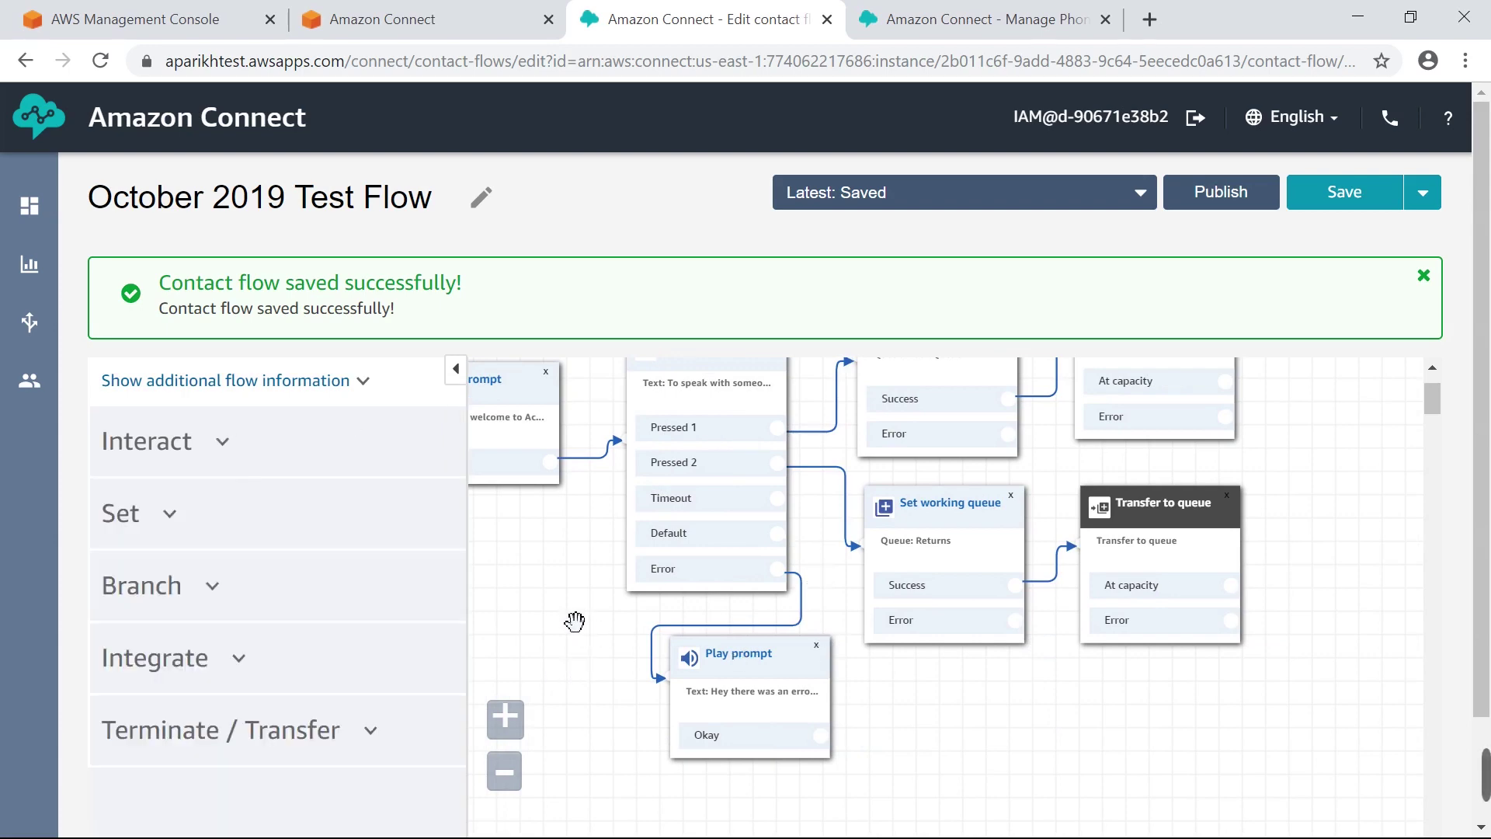
left_click_drag(575, 621, 675, 722)
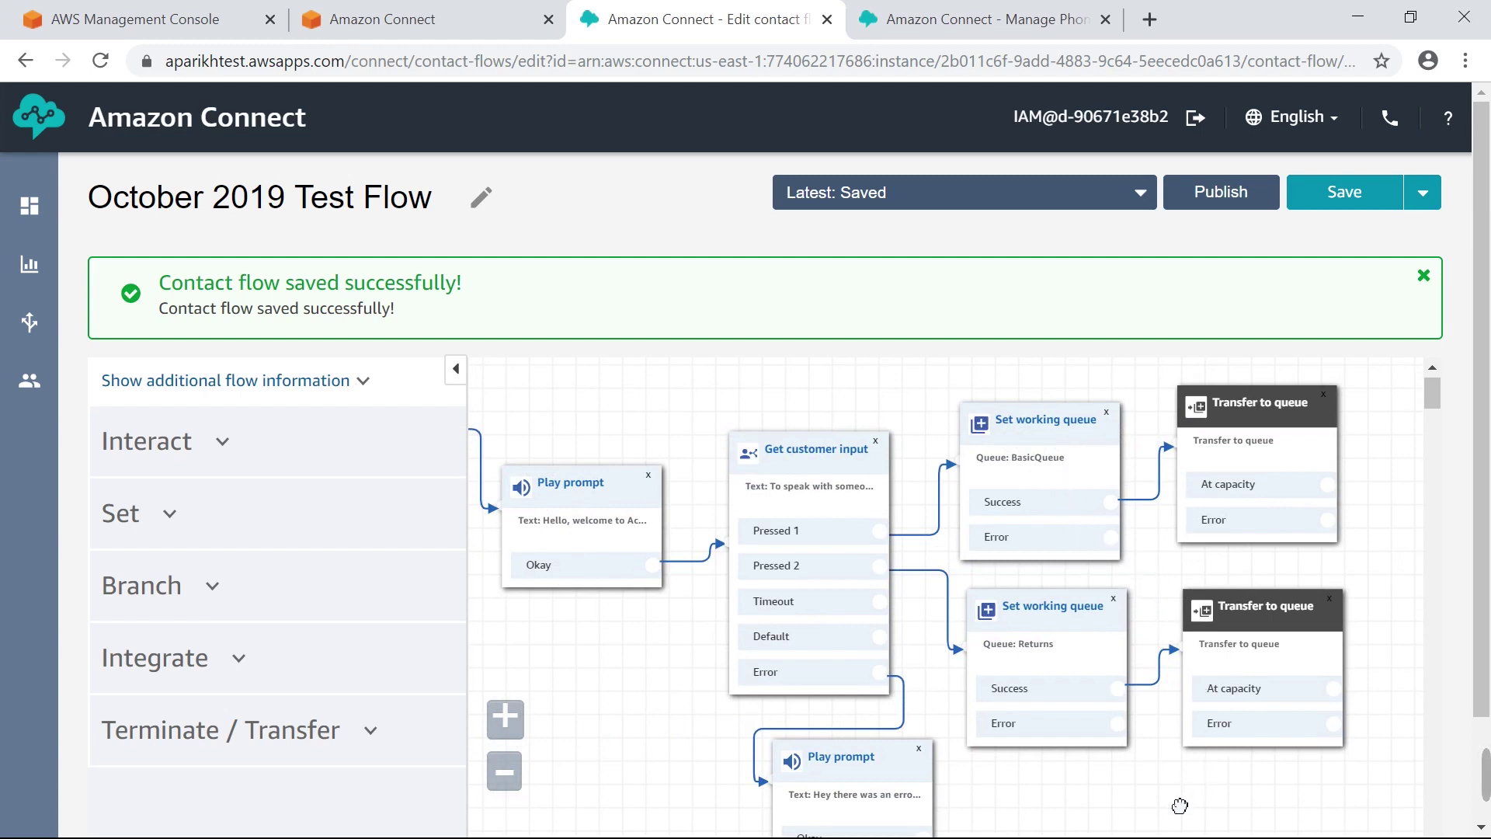
left_click_drag(1175, 802, 1119, 684)
left_click(264, 740)
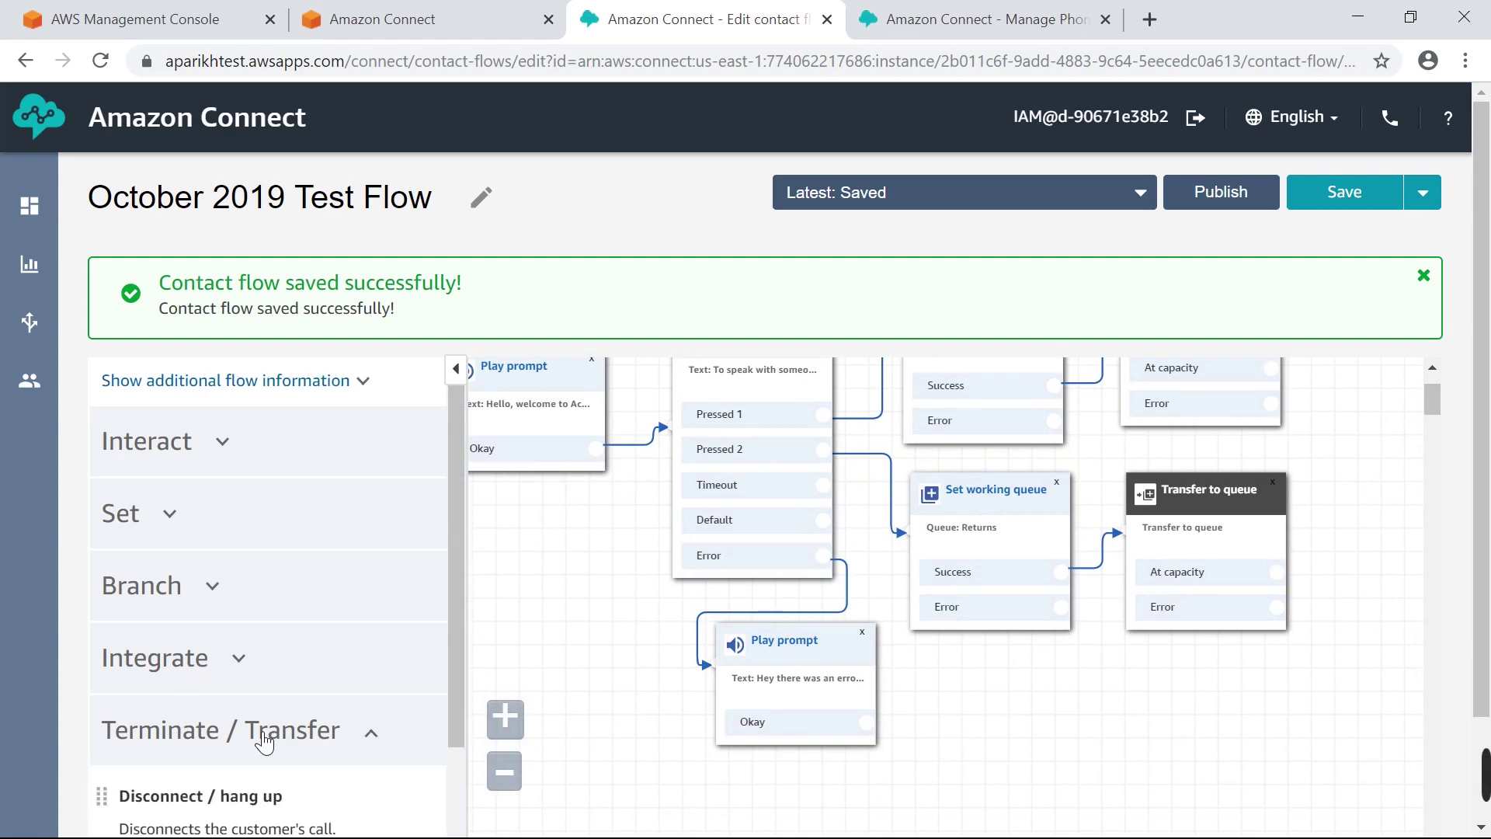
scroll(264, 739, "down", 5)
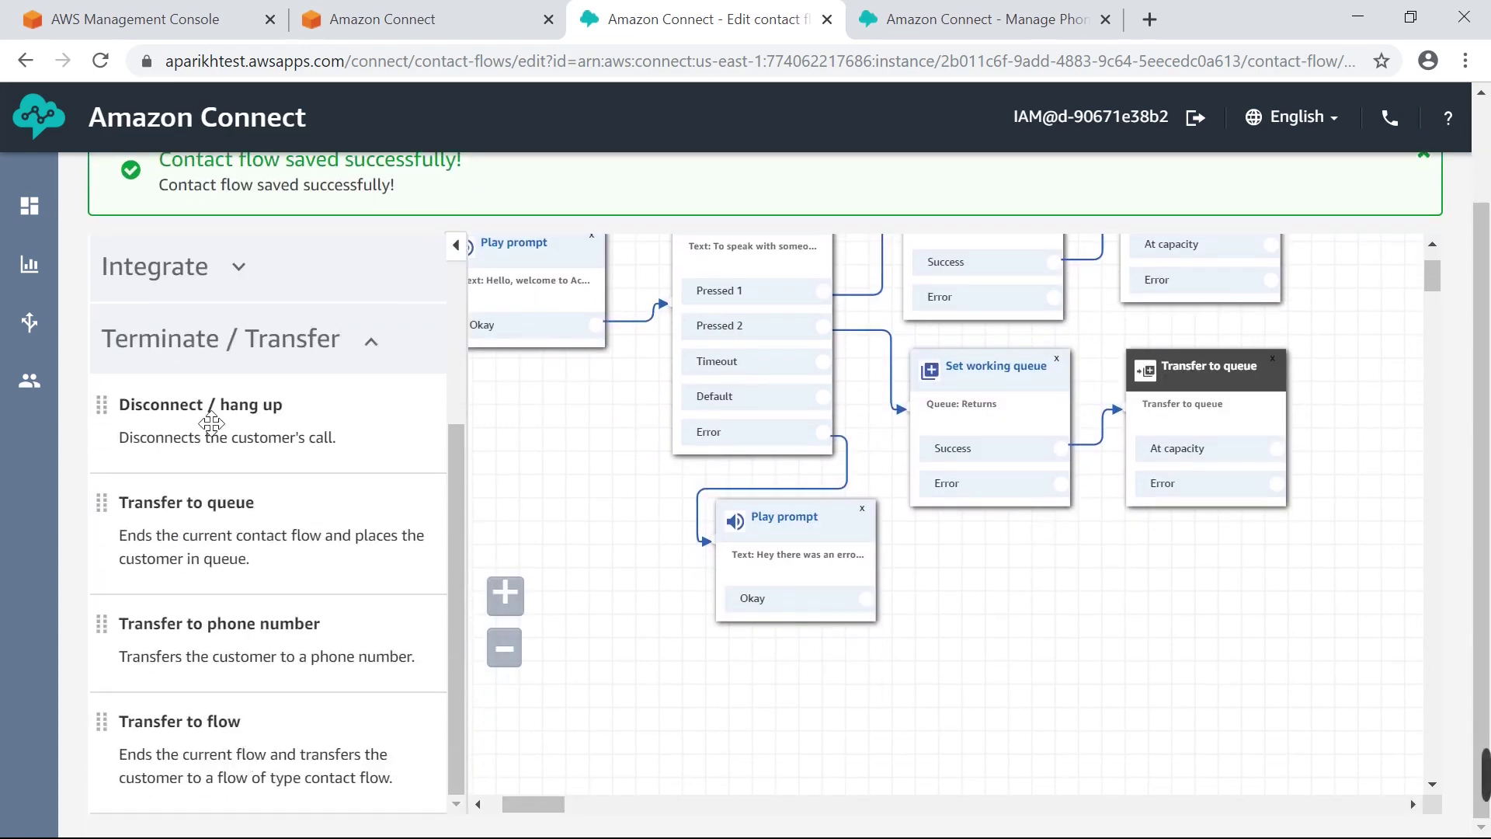
left_click_drag(209, 423, 1273, 601)
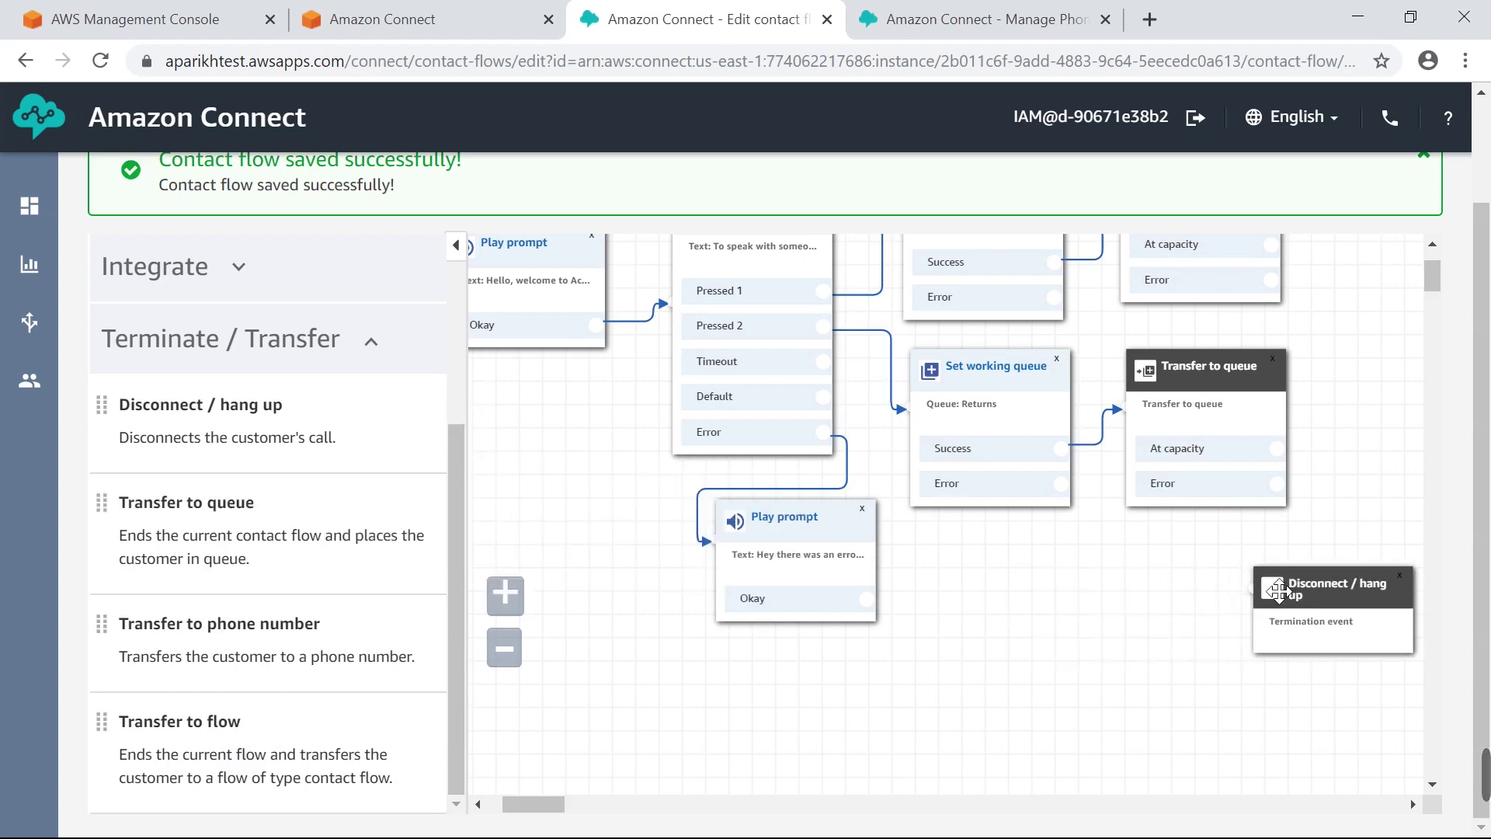
left_click_drag(1118, 691, 868, 706)
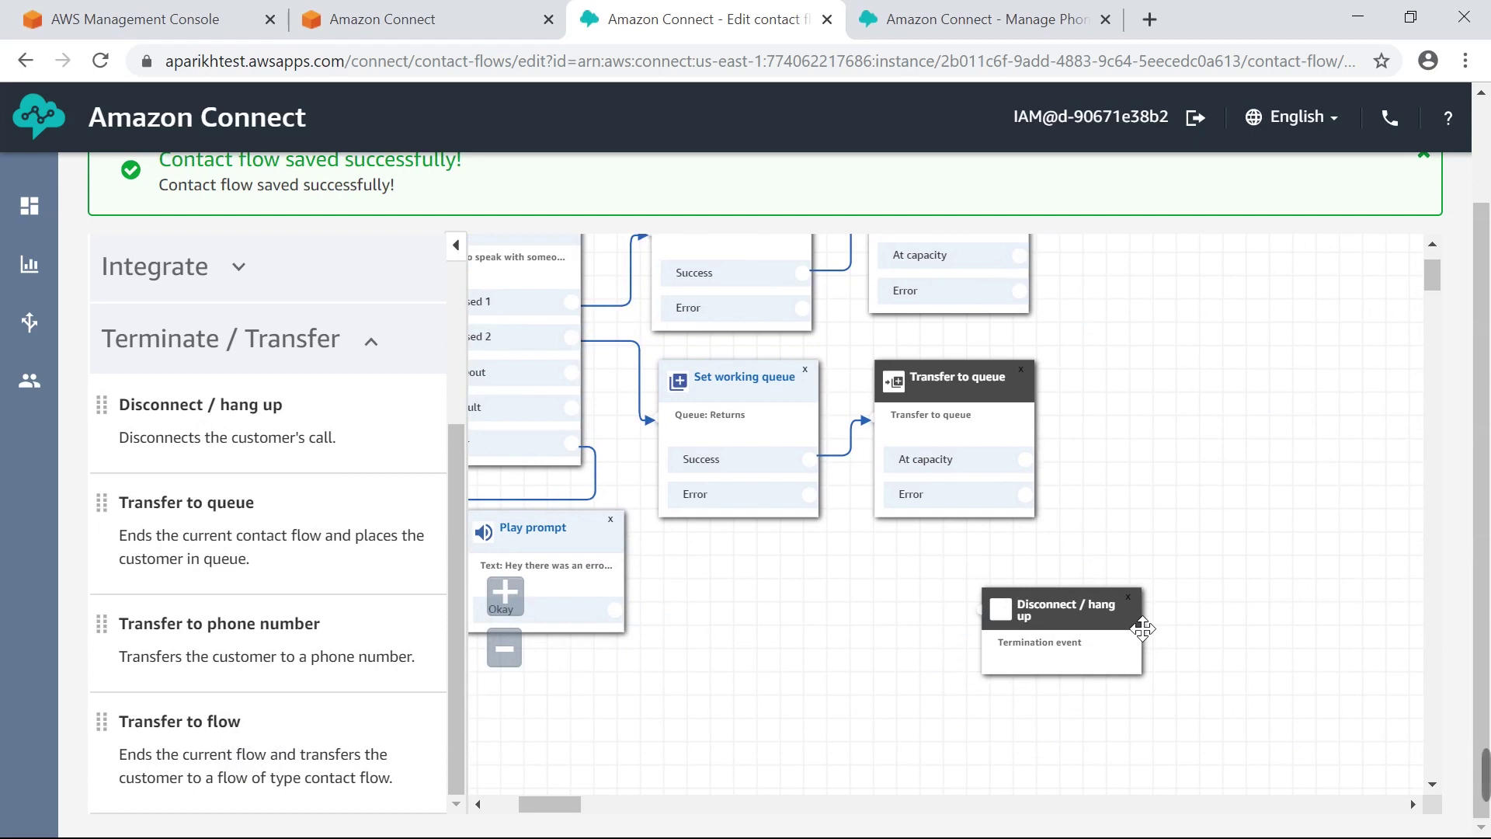
left_click_drag(1098, 616, 1216, 603)
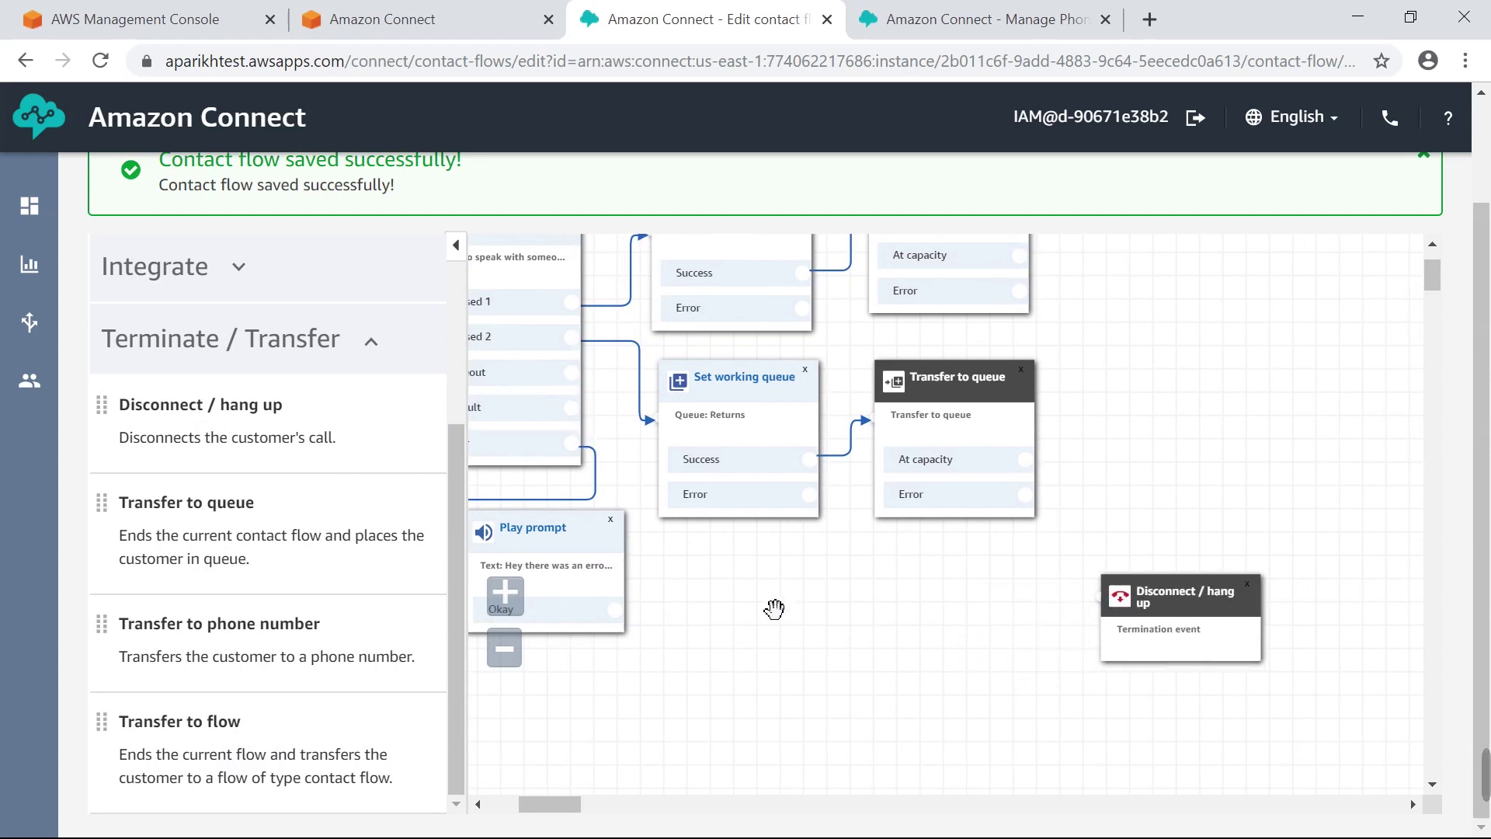
left_click_drag(965, 624, 925, 729)
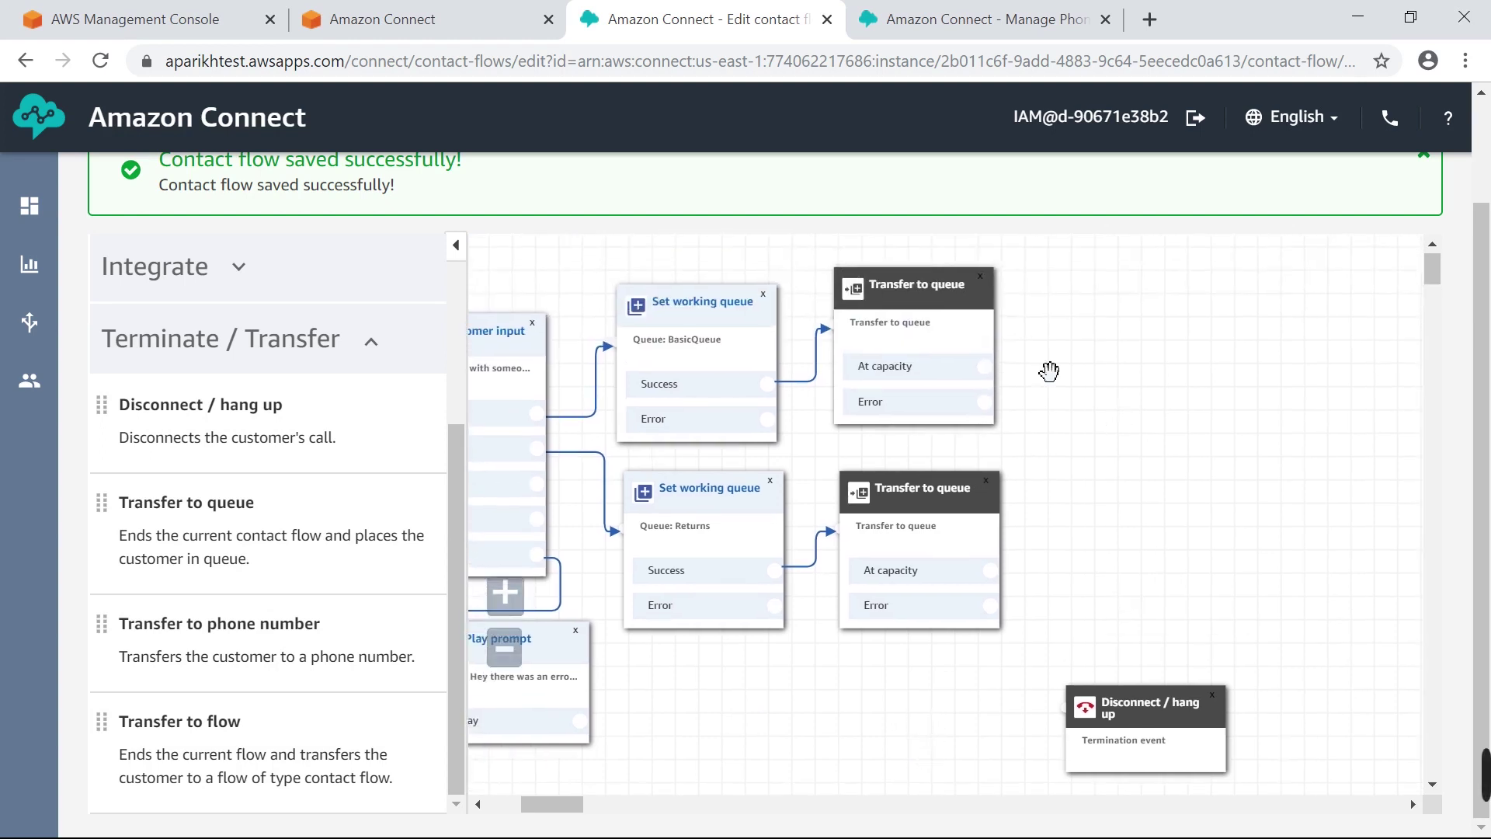
Route both Transfer to queue blocks' At capacity and Error outputs to hang up
mouse_move(983, 365)
left_mouse_down()
mouse_move(1056, 466)
mouse_move(1062, 707)
left_mouse_up()
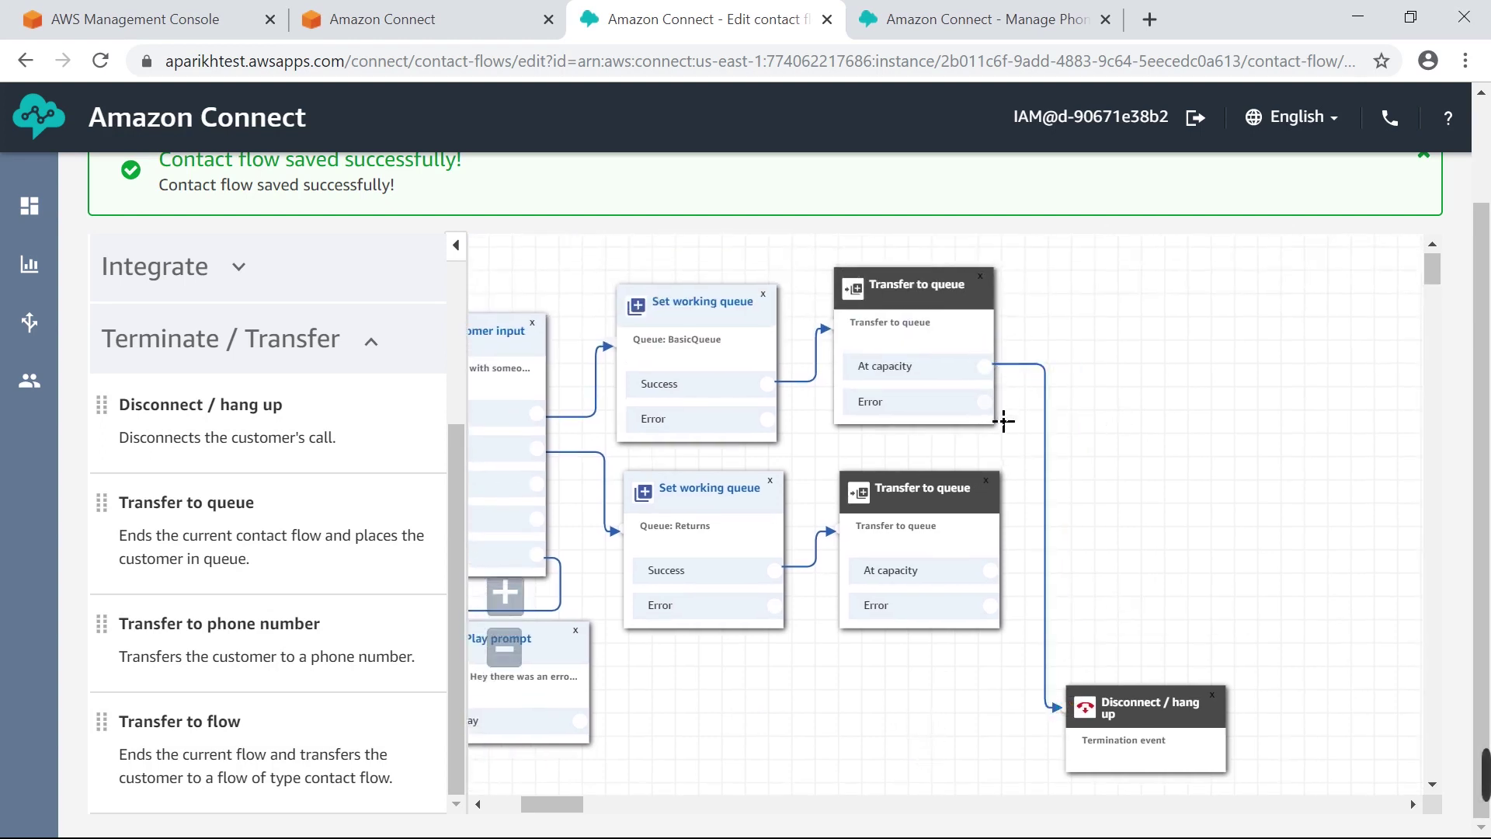
left_click_drag(984, 401, 1060, 705)
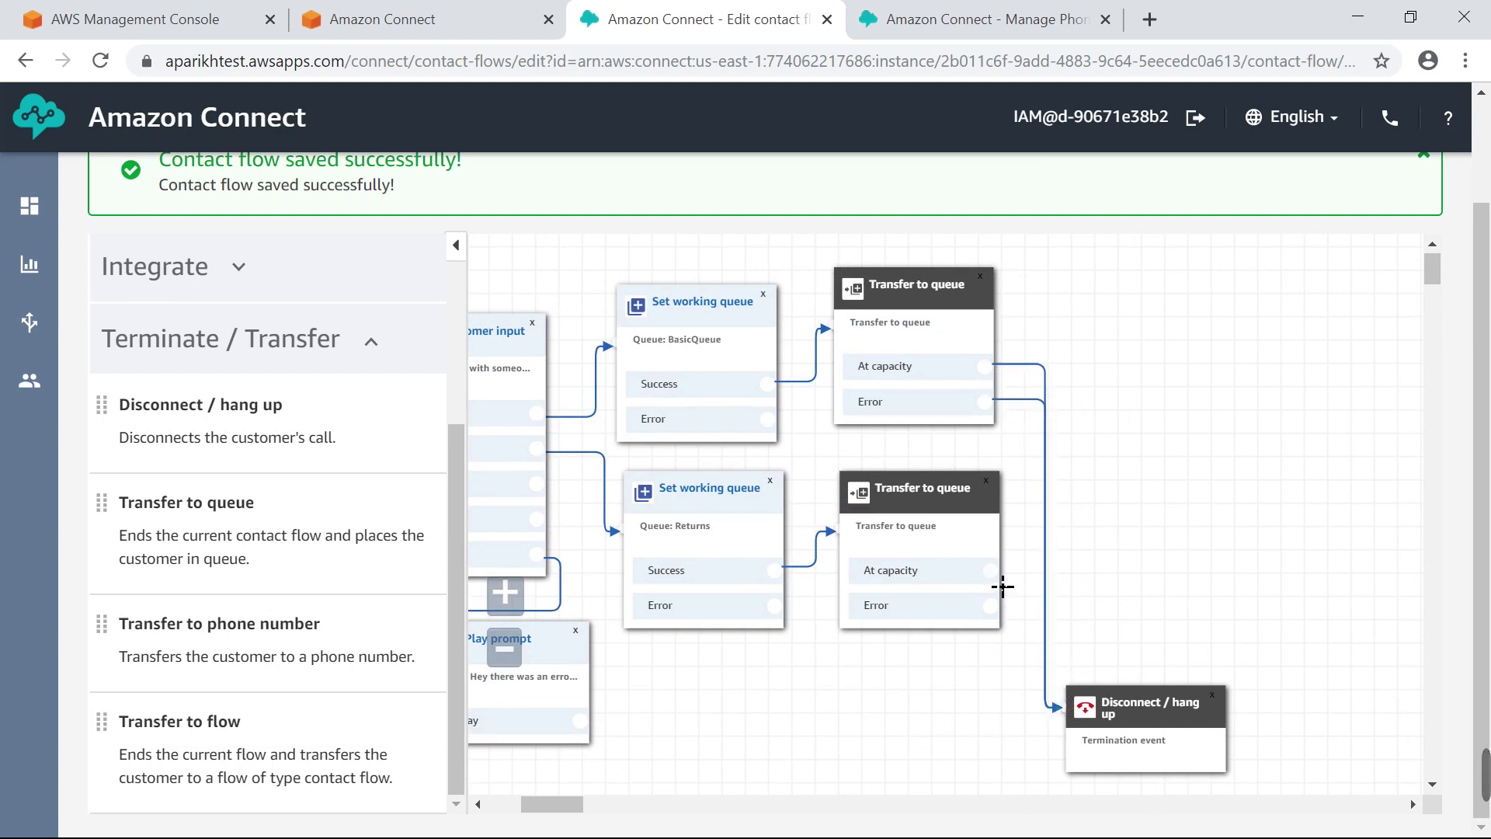
left_click_drag(991, 570, 1054, 705)
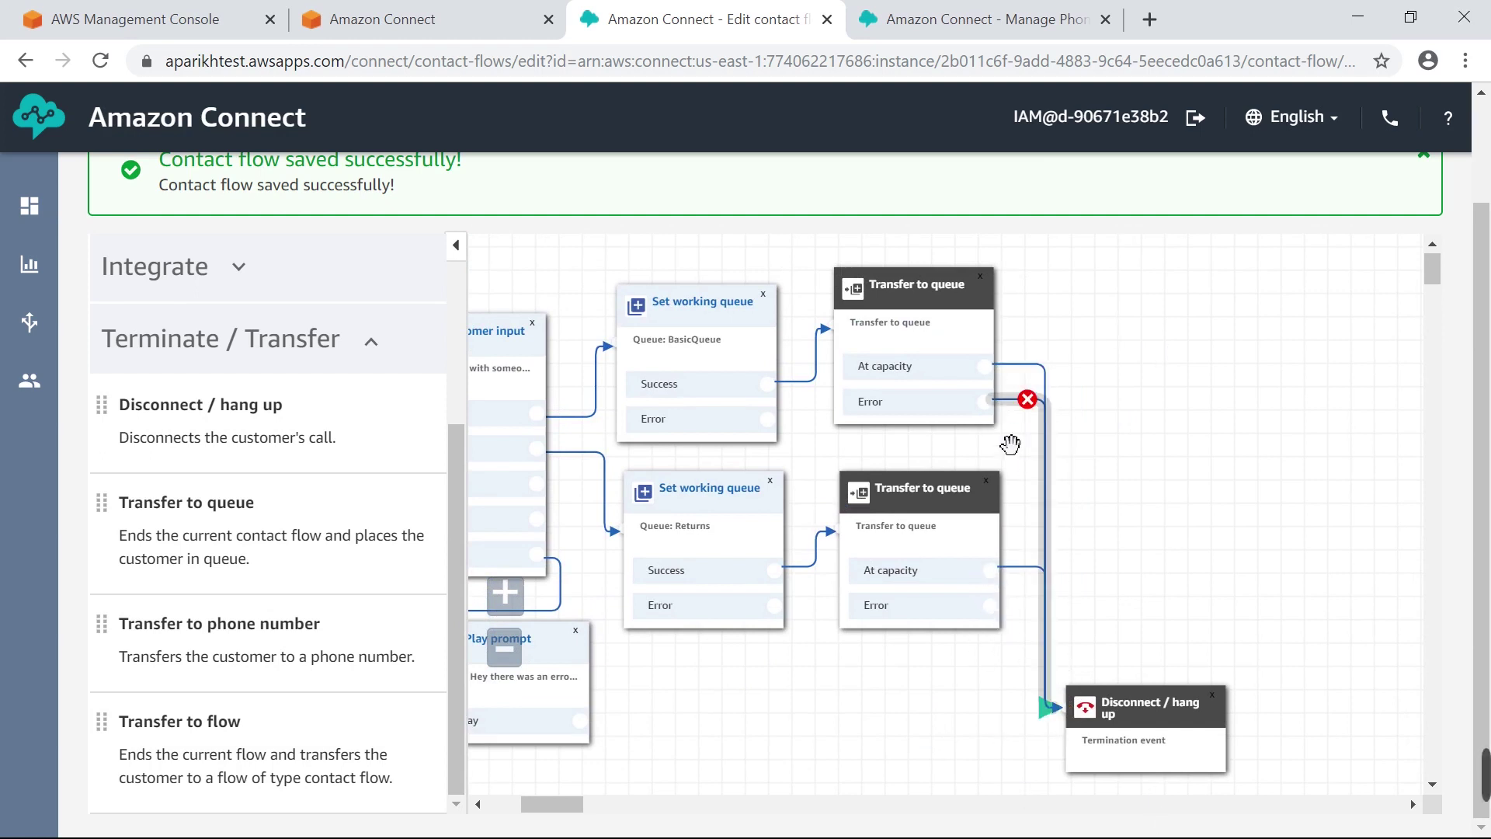
left_click_drag(991, 605, 1064, 739)
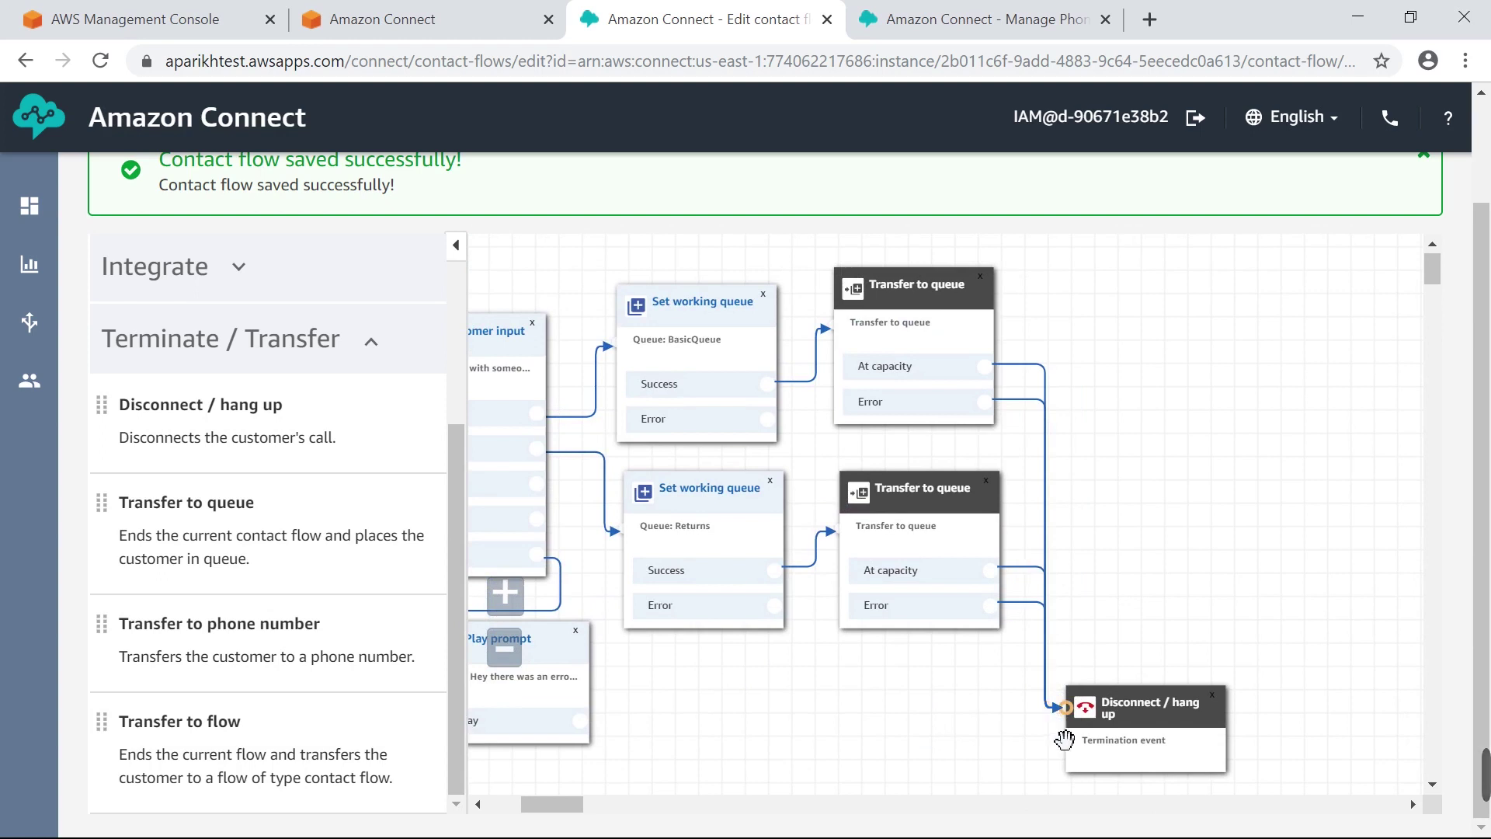
scroll(815, 758, "down", 1)
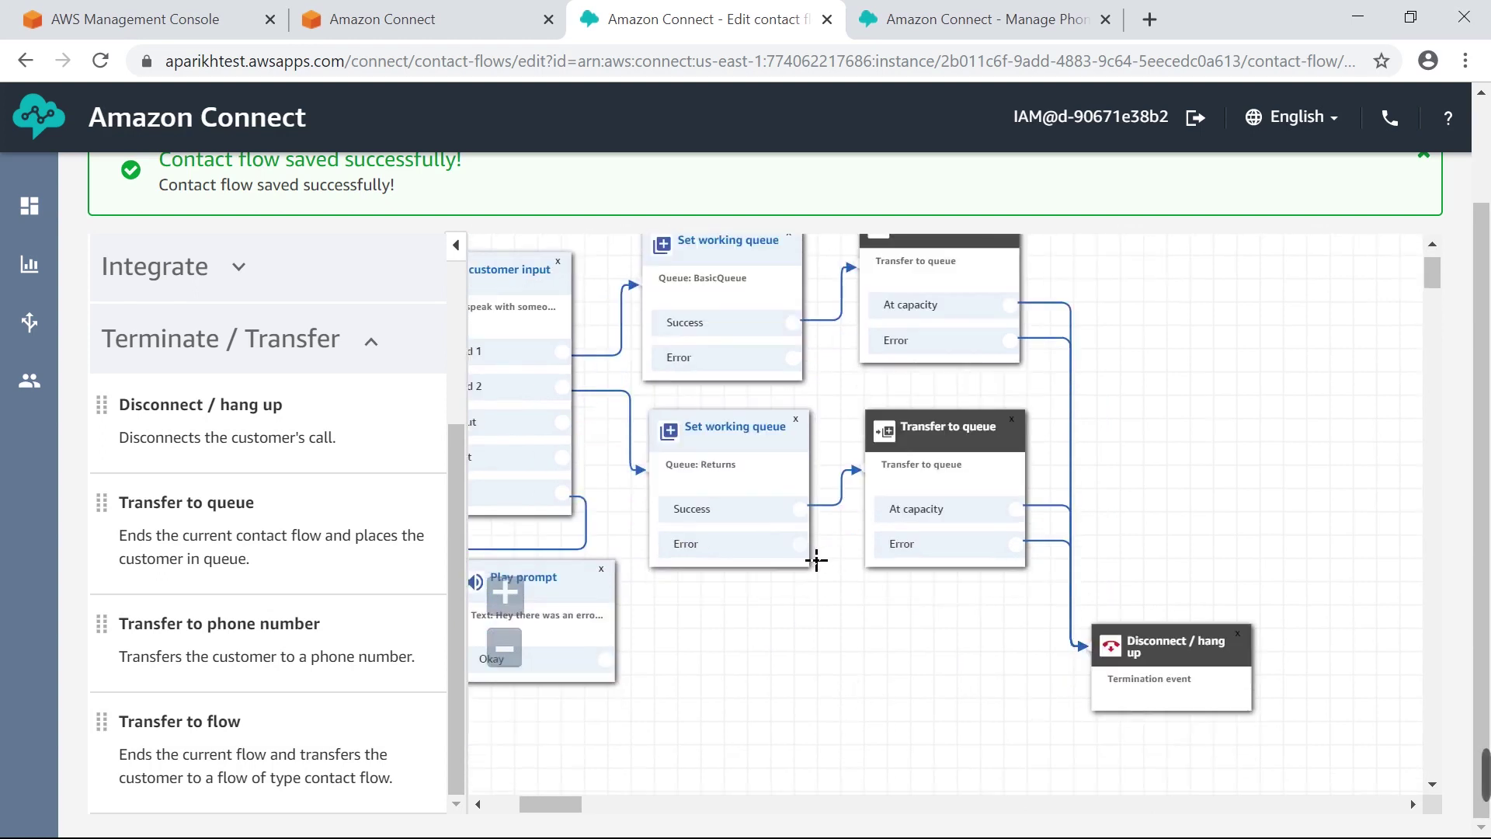
Send both working-queue Errors and the Default input branch to hang up, and connect Timeout
left_click_drag(800, 543, 1082, 656)
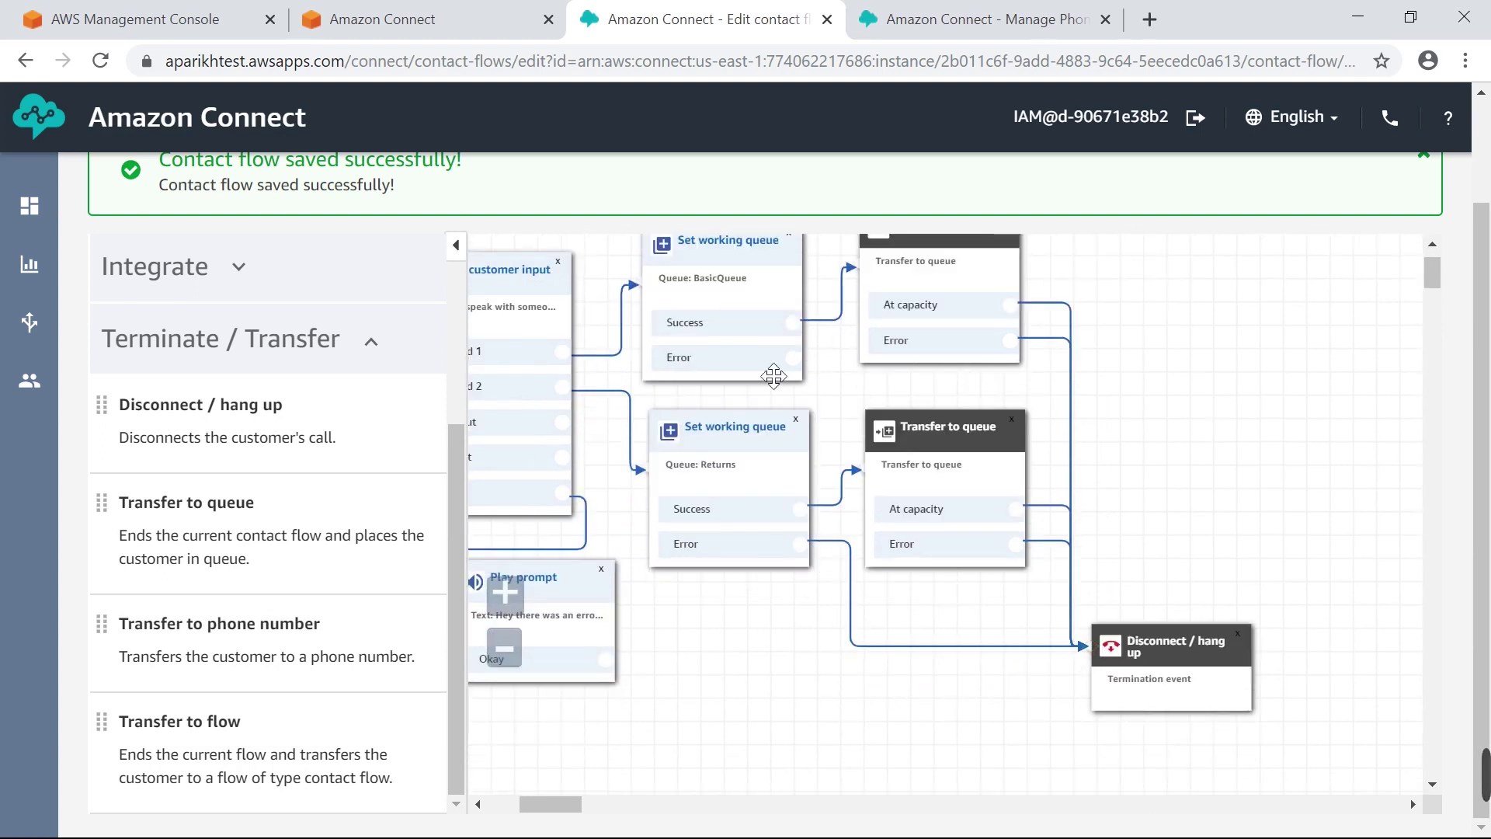
left_click_drag(810, 378, 1094, 633)
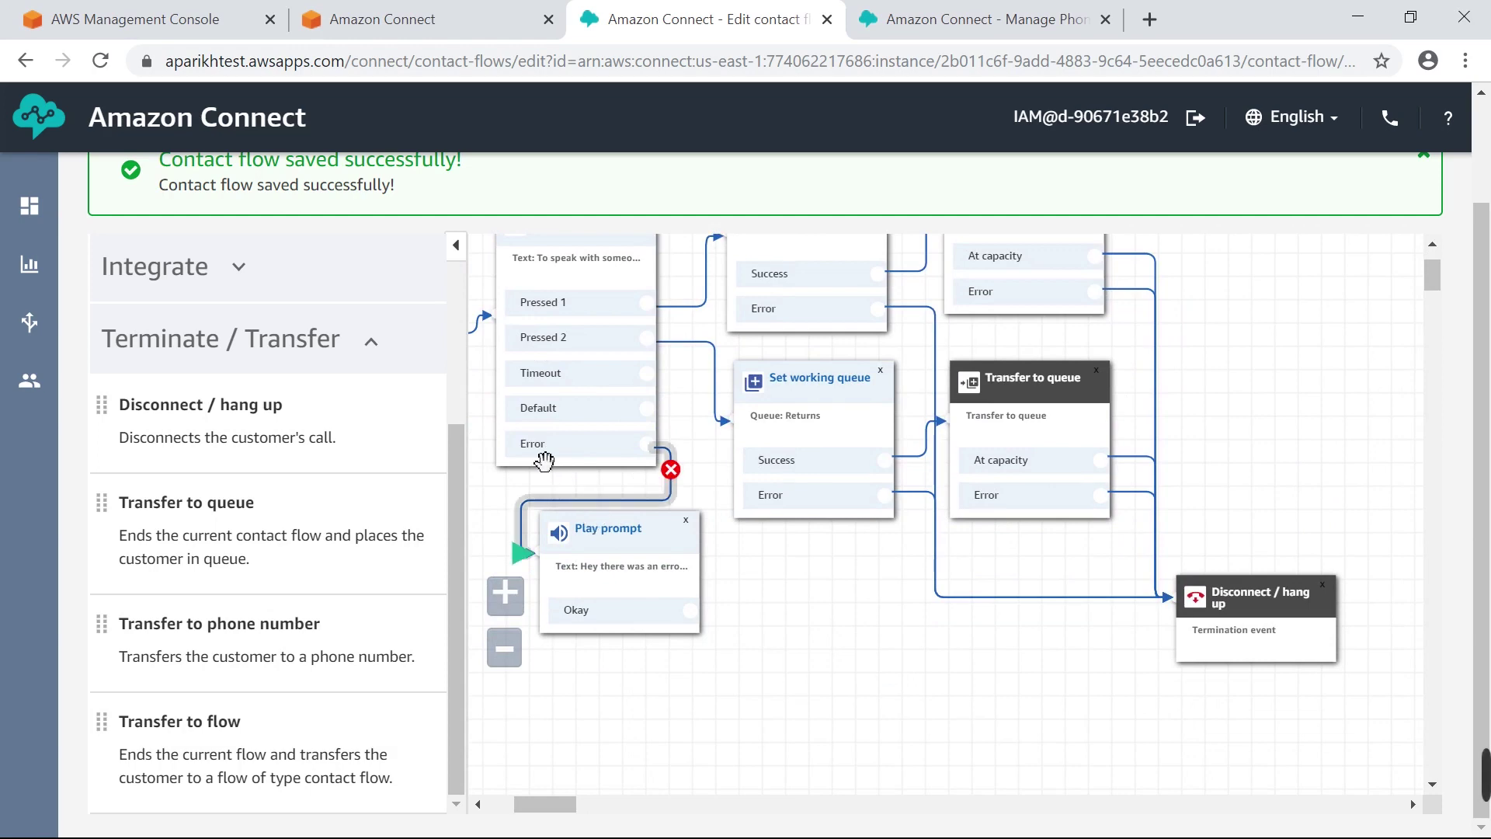
left_click_drag(646, 408, 1185, 642)
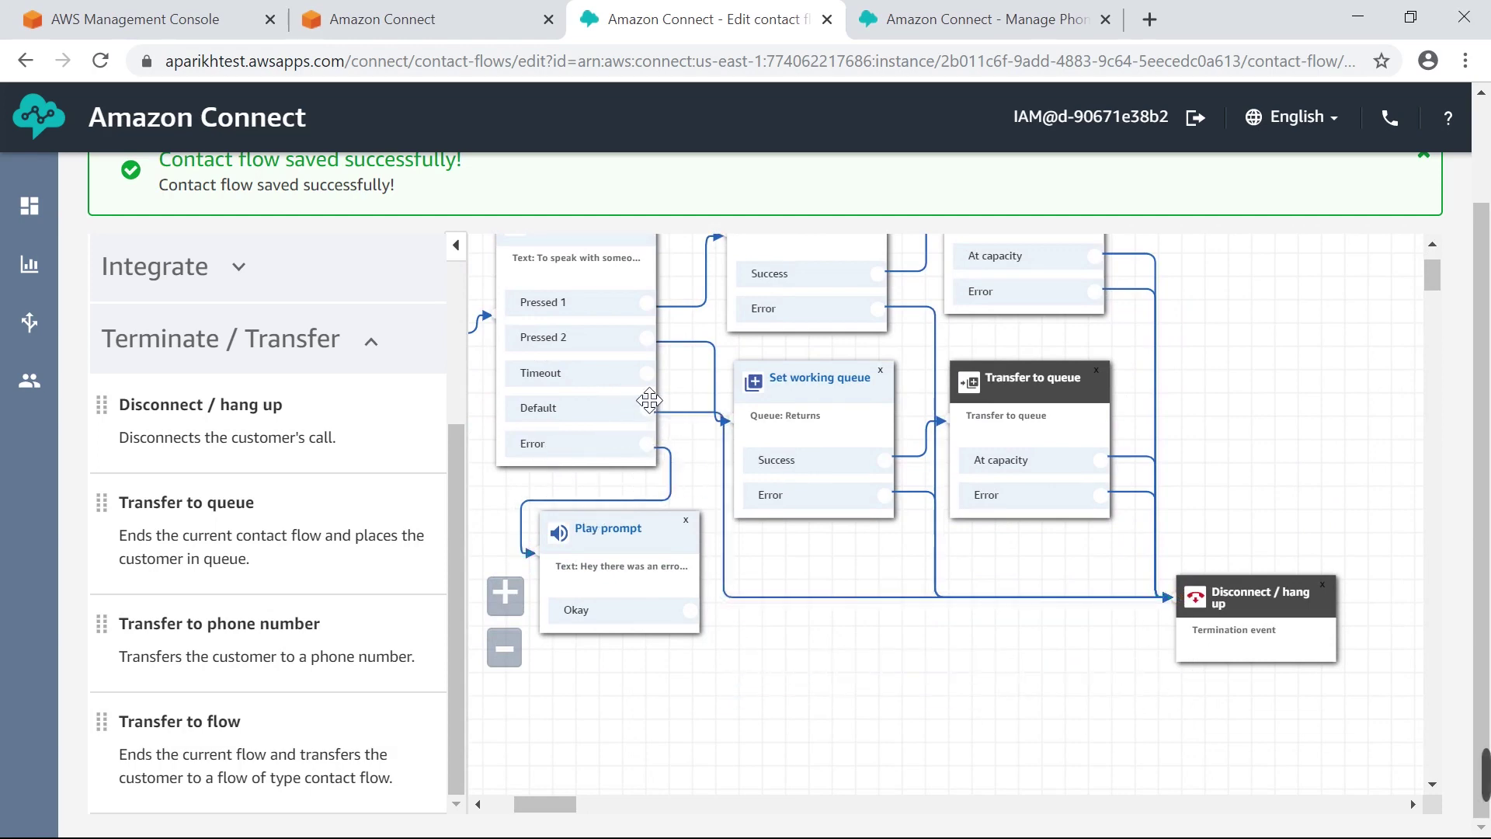
left_click_drag(646, 373, 769, 497)
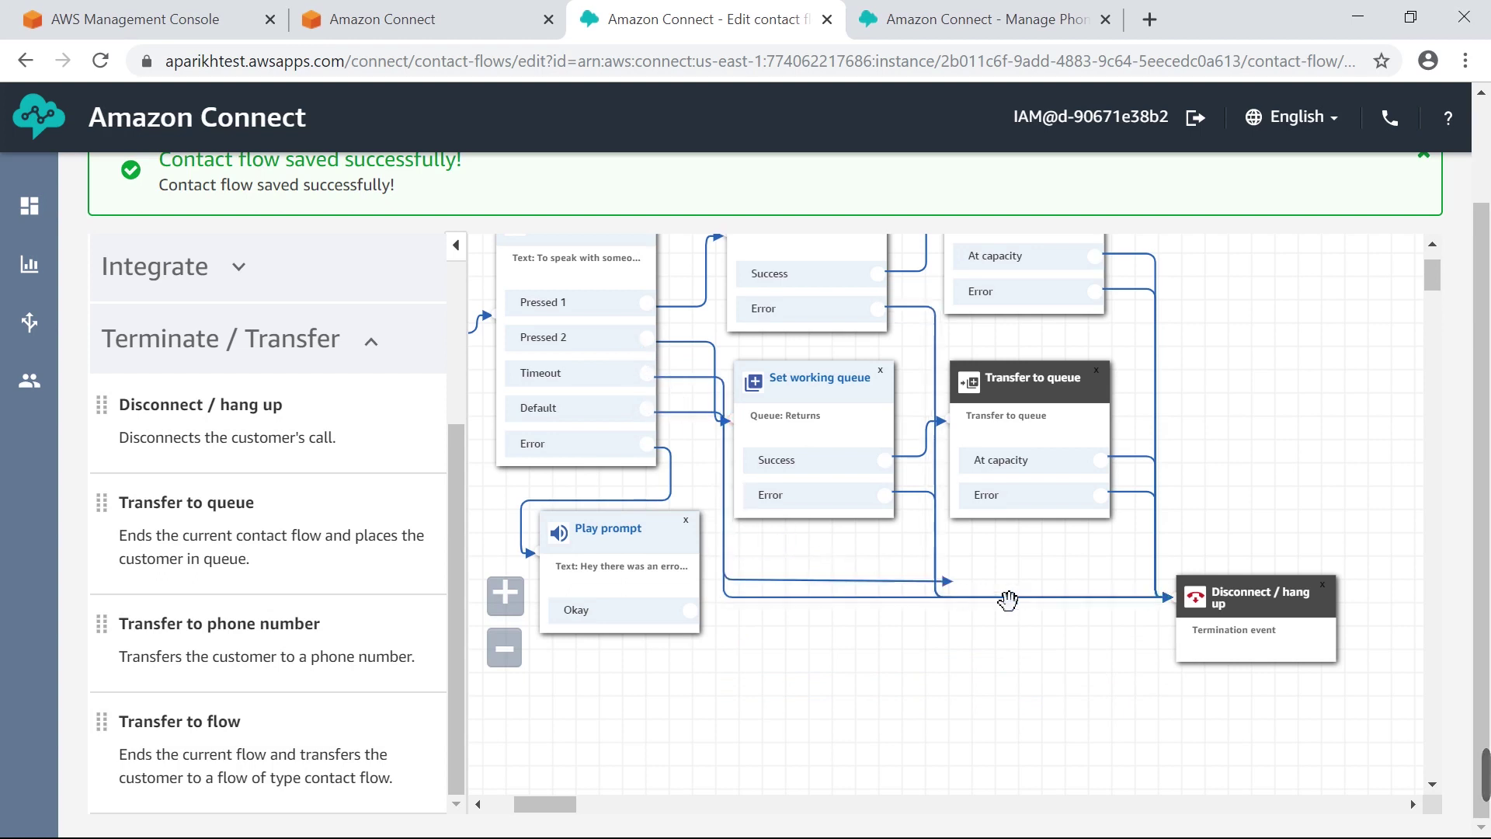
left_click_drag(874, 706, 932, 749)
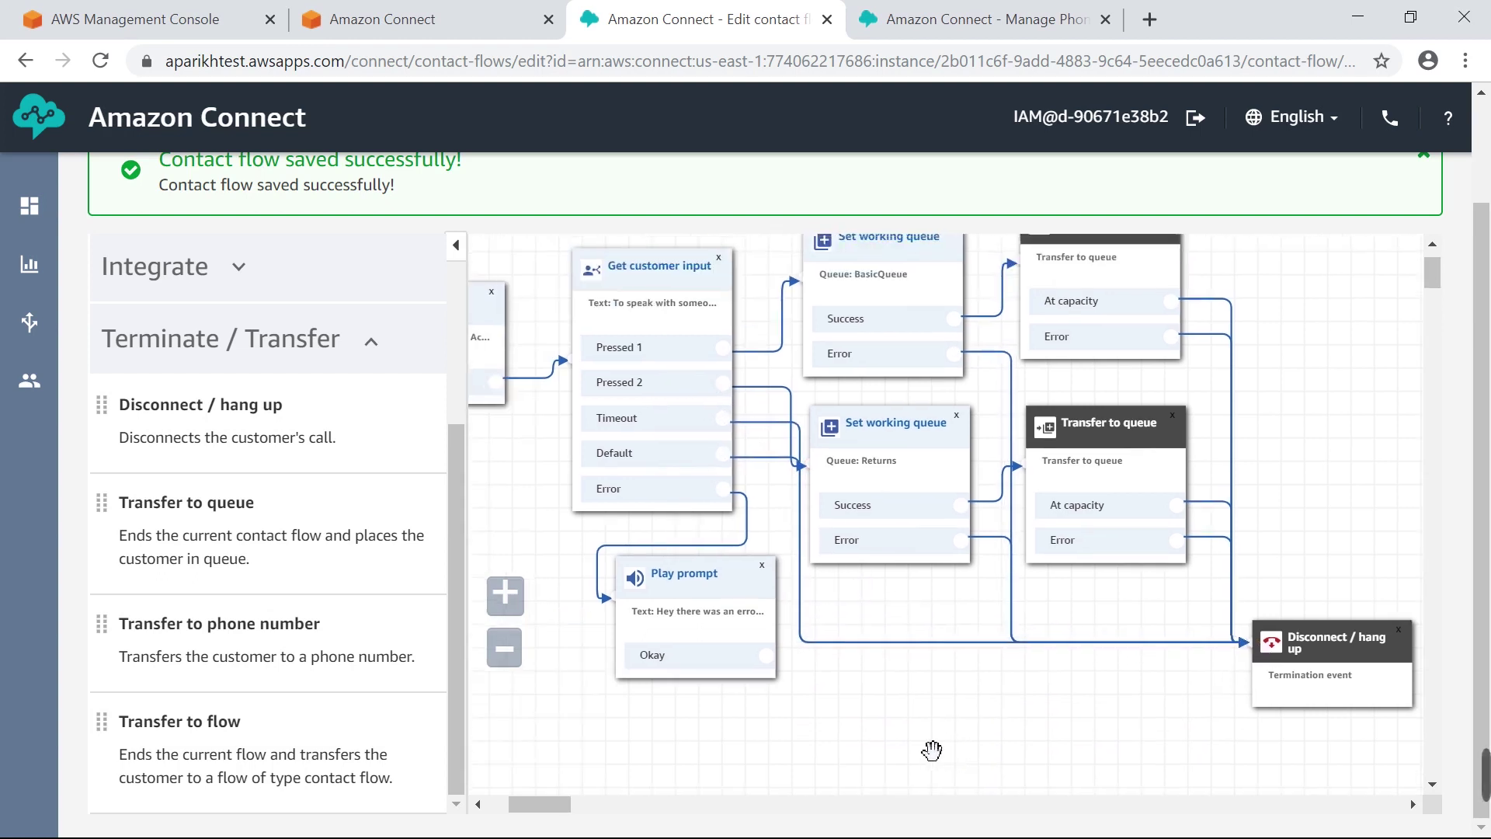
left_click(506, 649)
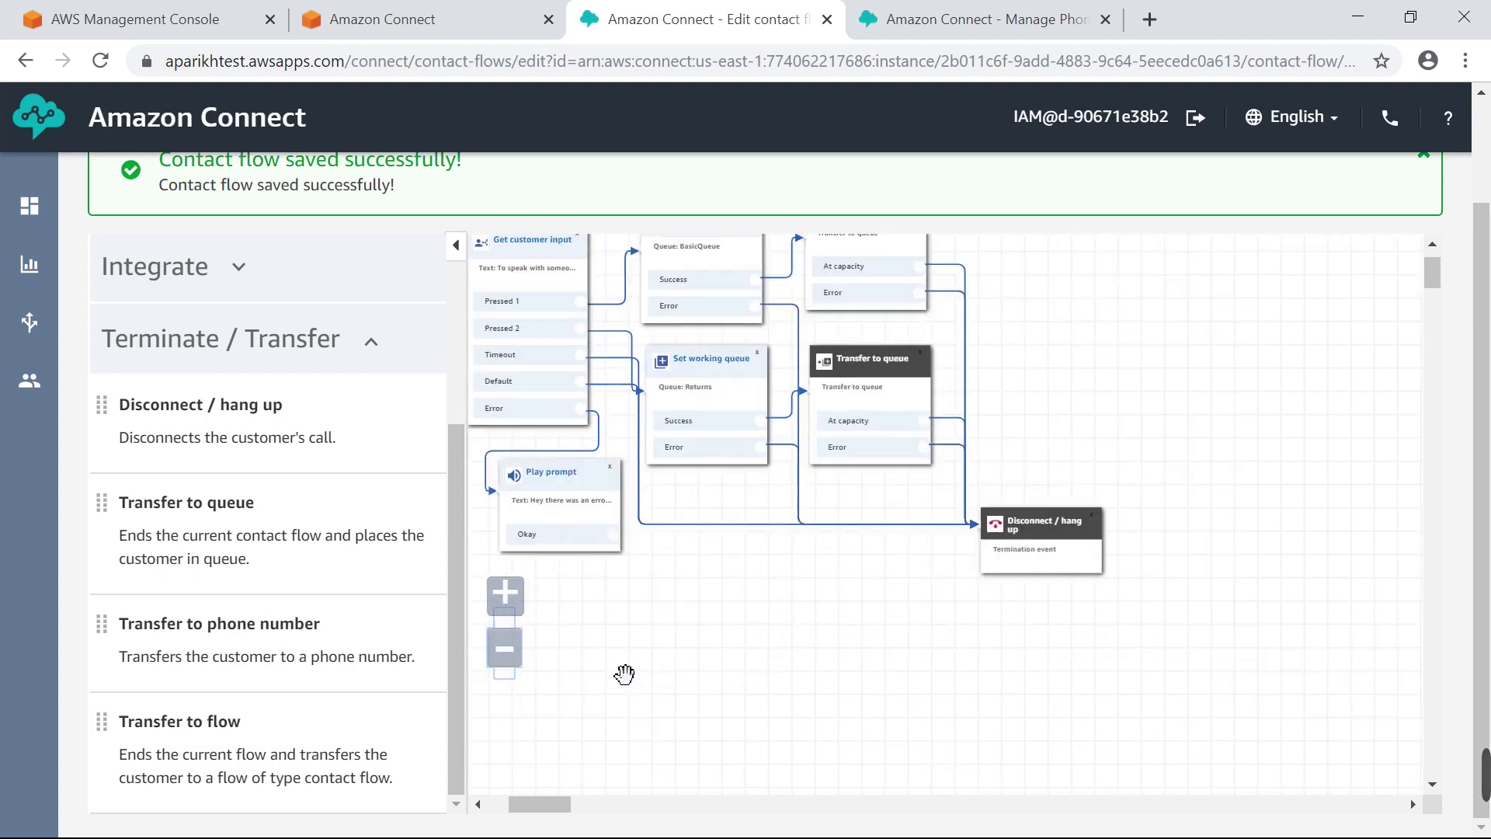
left_click_drag(621, 675, 843, 796)
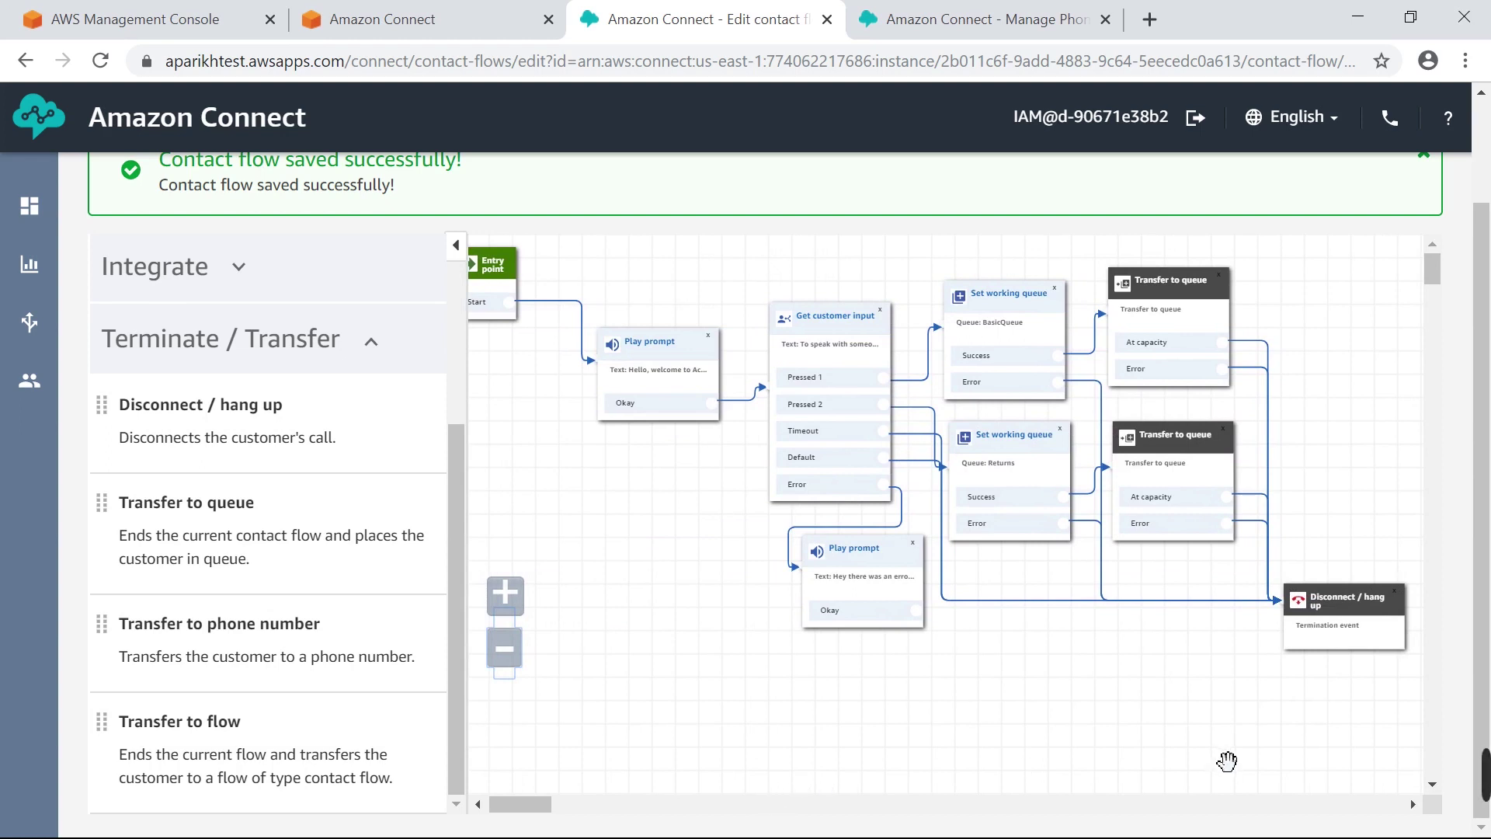
Dismiss the saved banner, re-save the October 2019 Test Flow, and confirm publishing it
scroll(1348, 423, "up", 2)
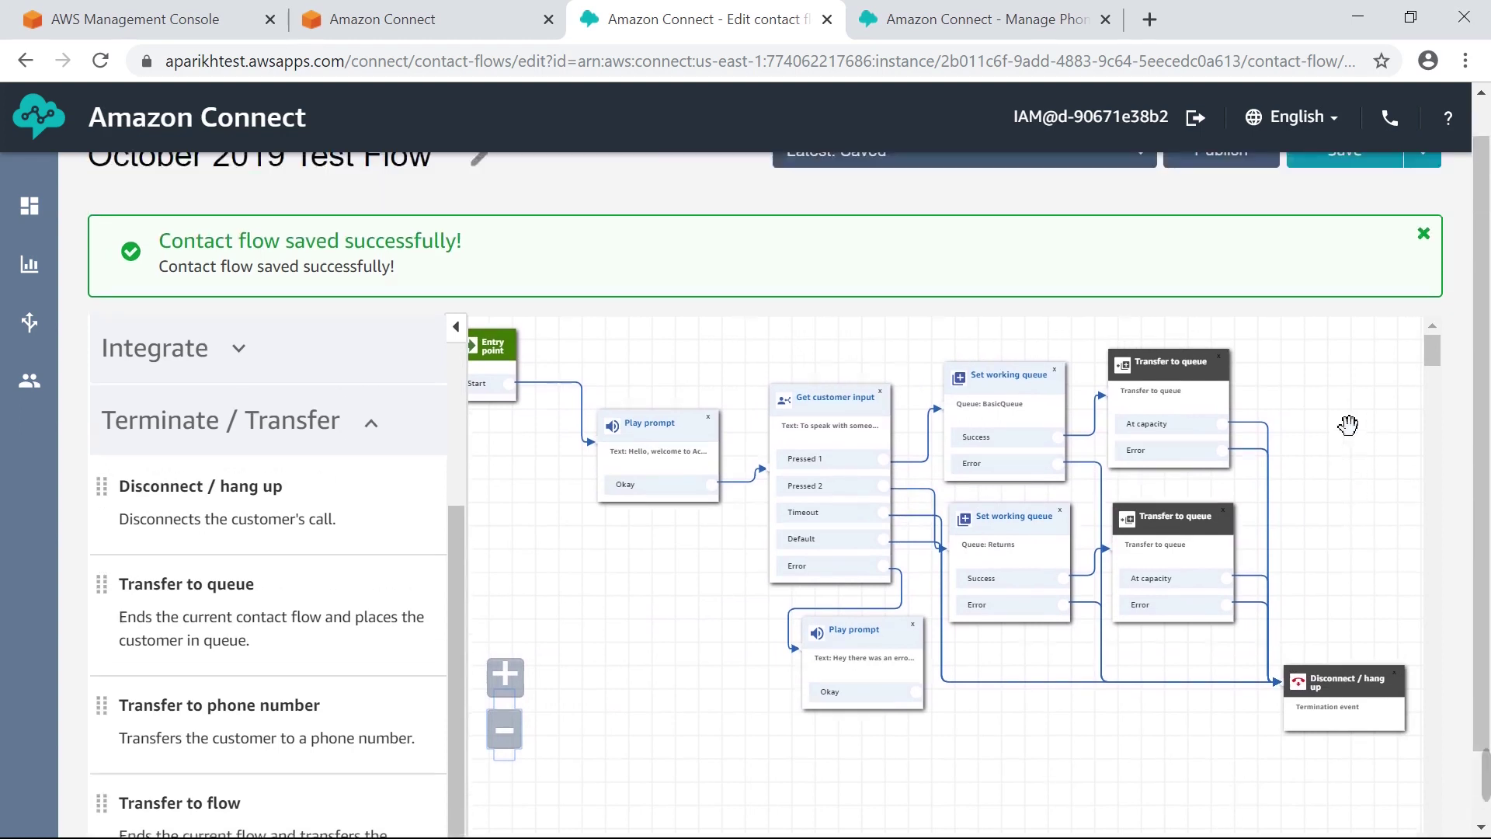
left_click(1424, 275)
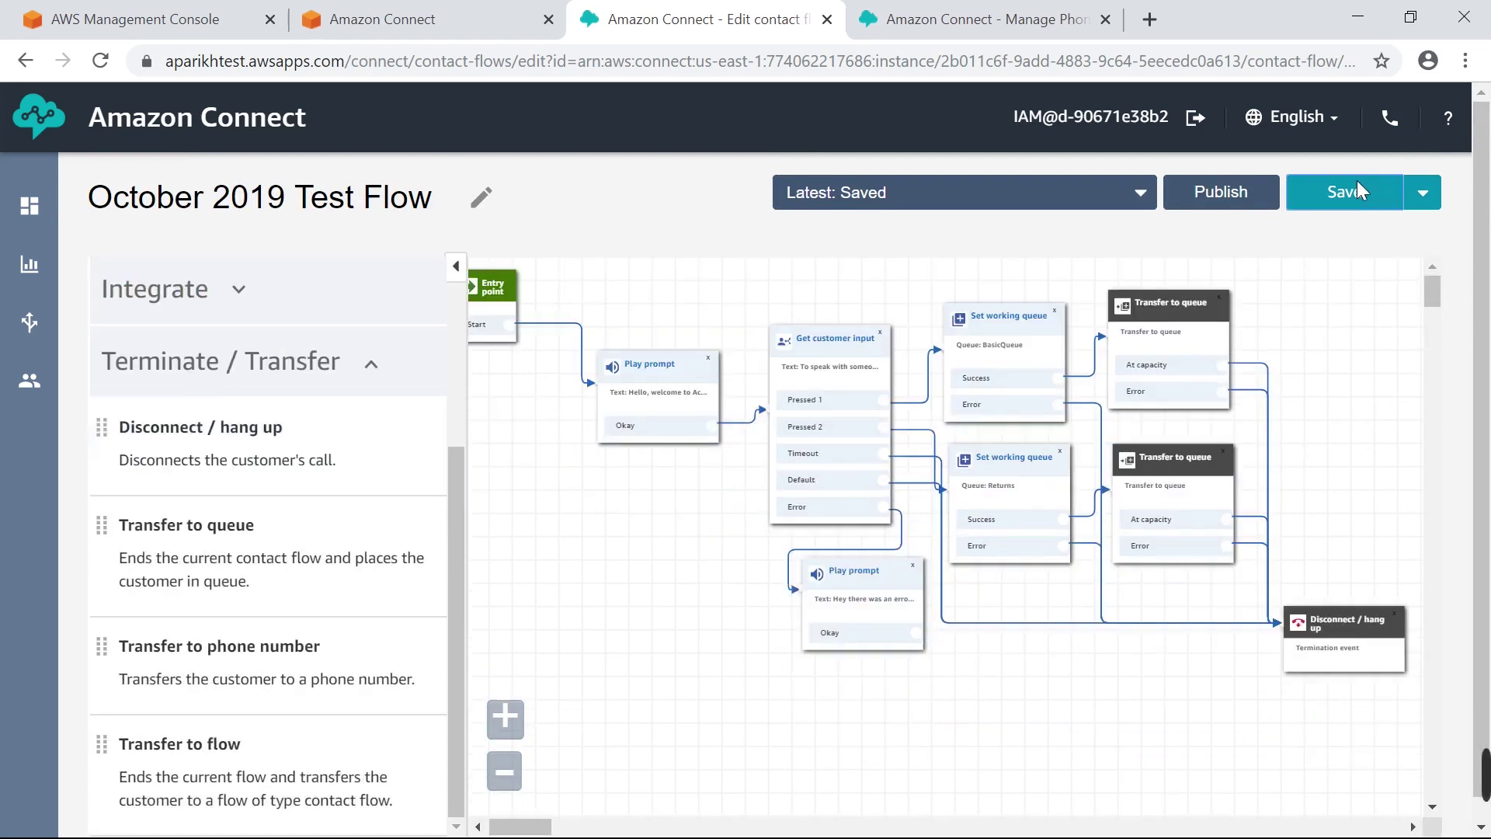
left_click(1357, 191)
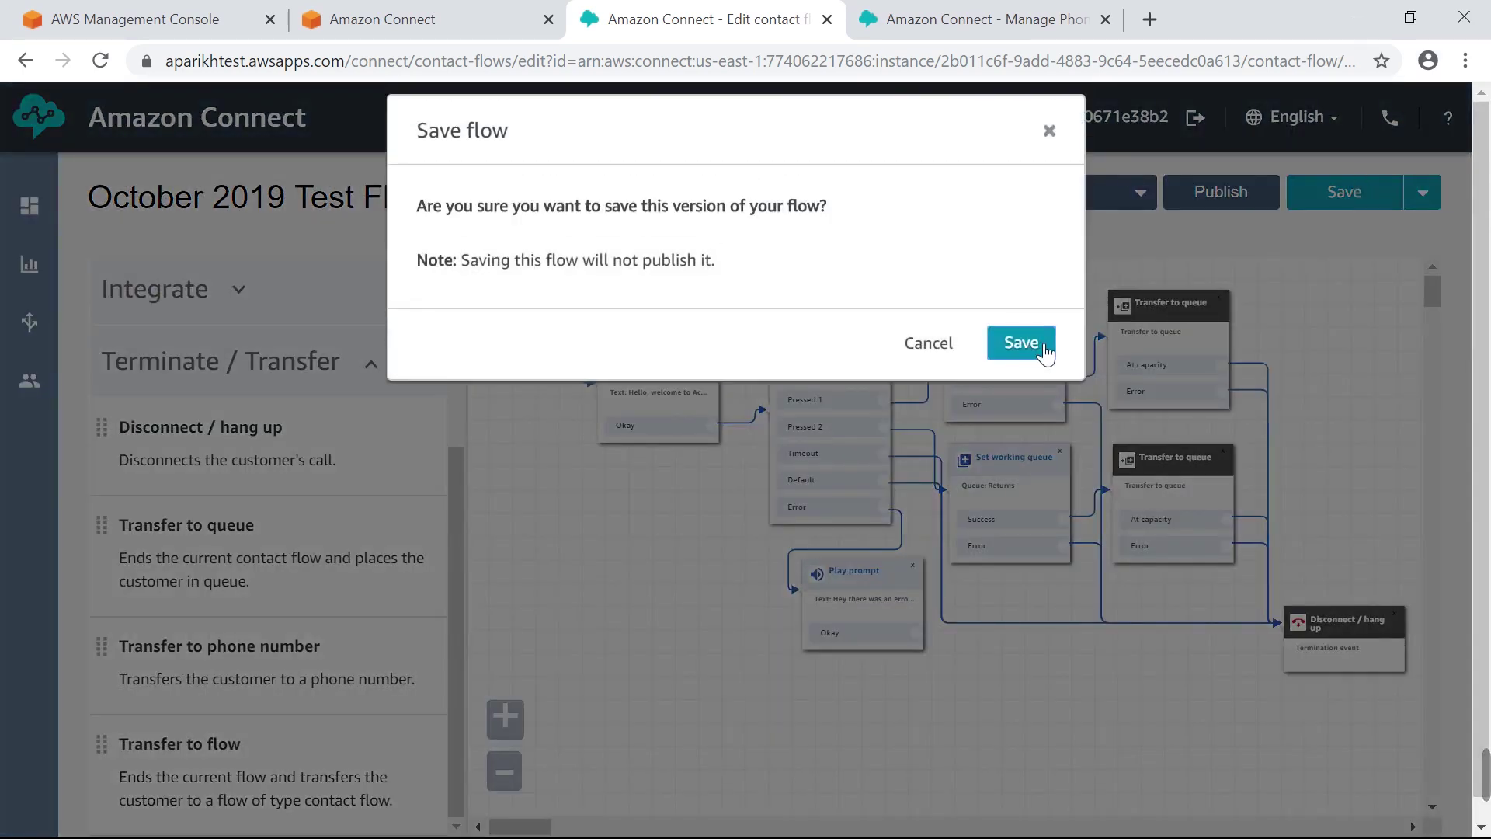
left_click(1020, 343)
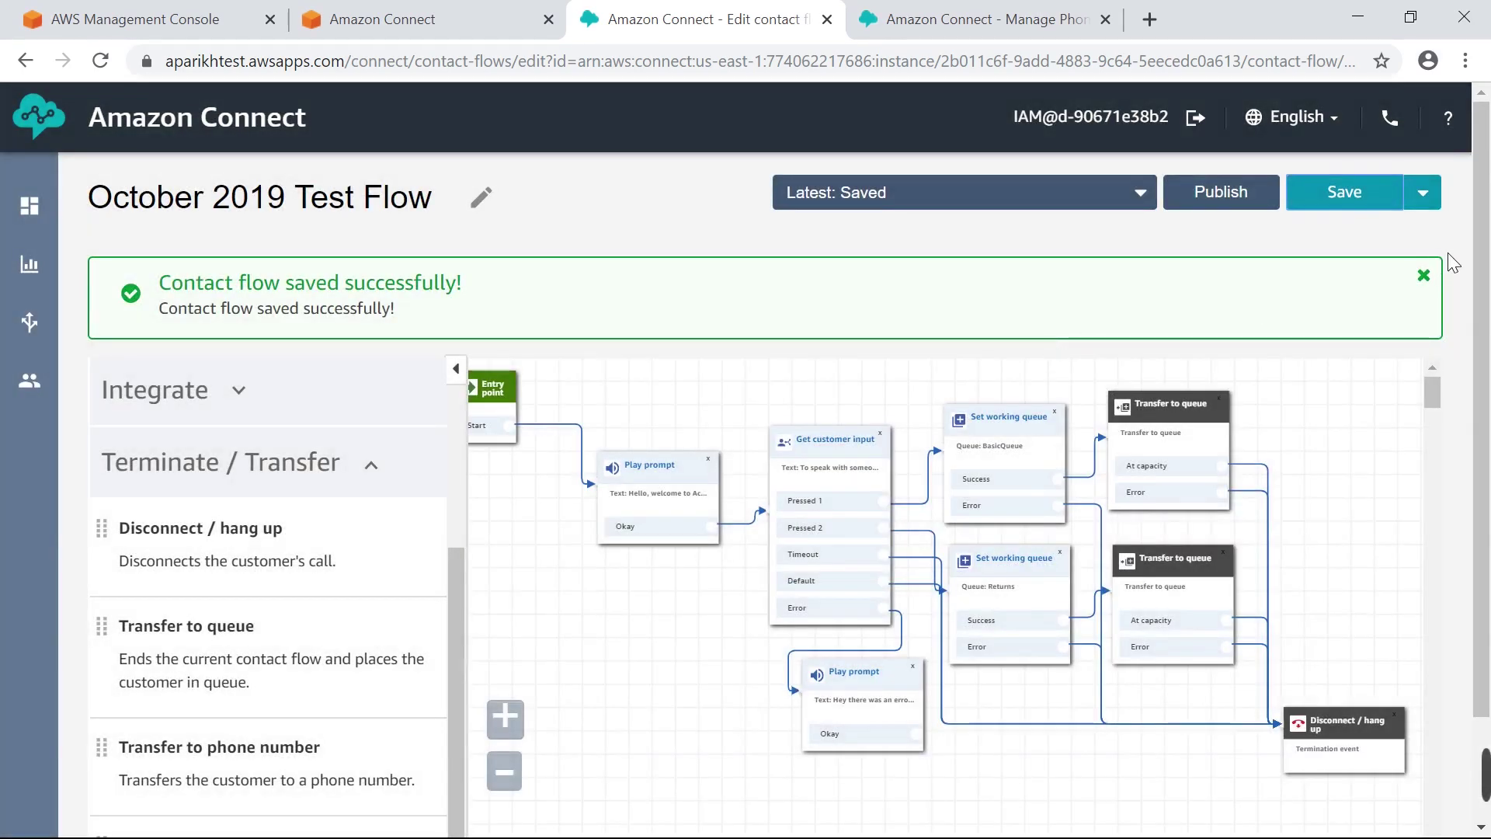
left_click(1242, 202)
left_click(1011, 354)
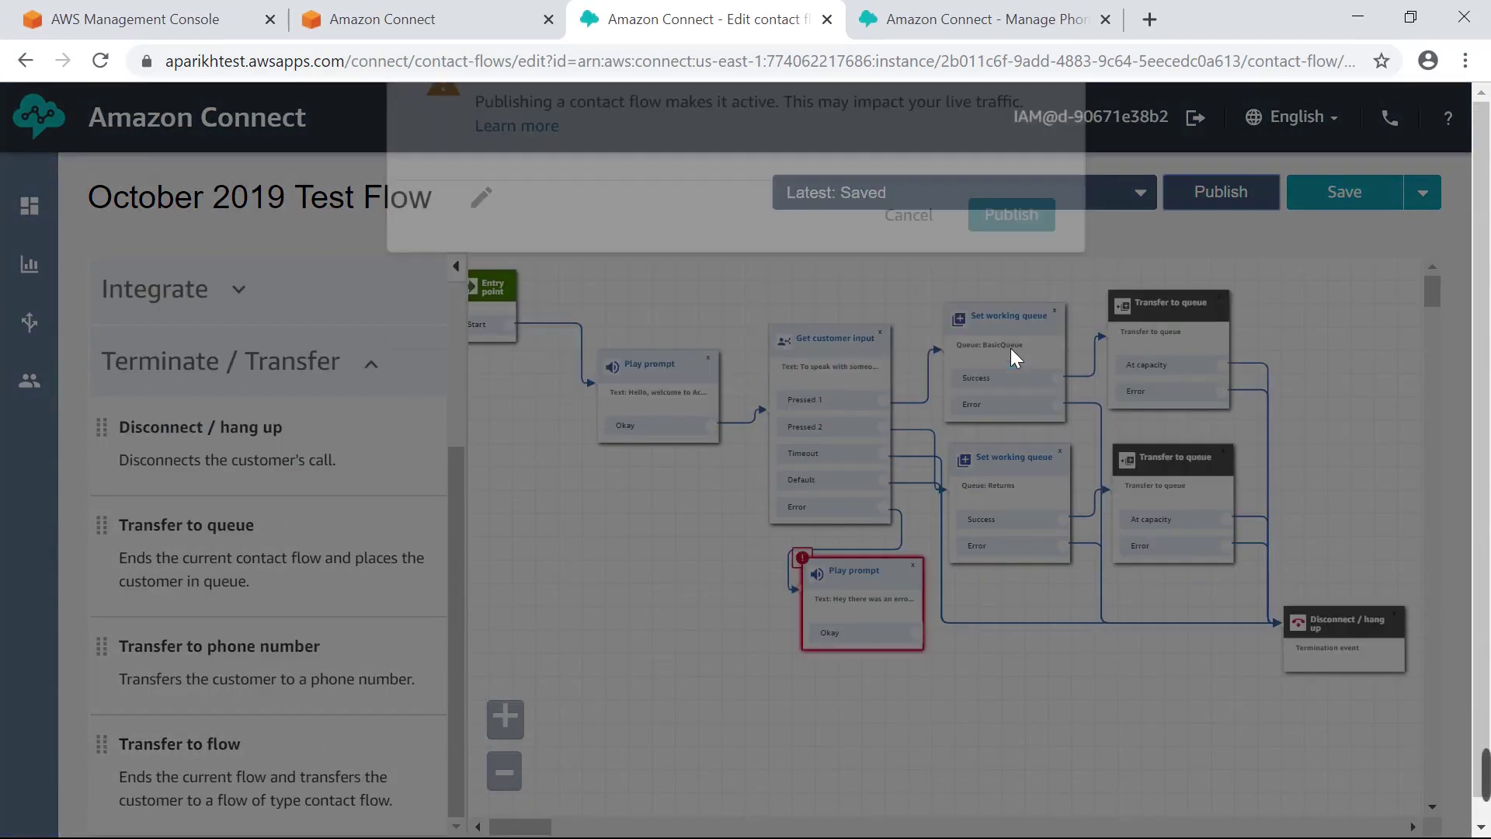
Connect the flagged error prompt's Okay branch to Hang up, then save and publish the flow
left_click_drag(1009, 768, 837, 709)
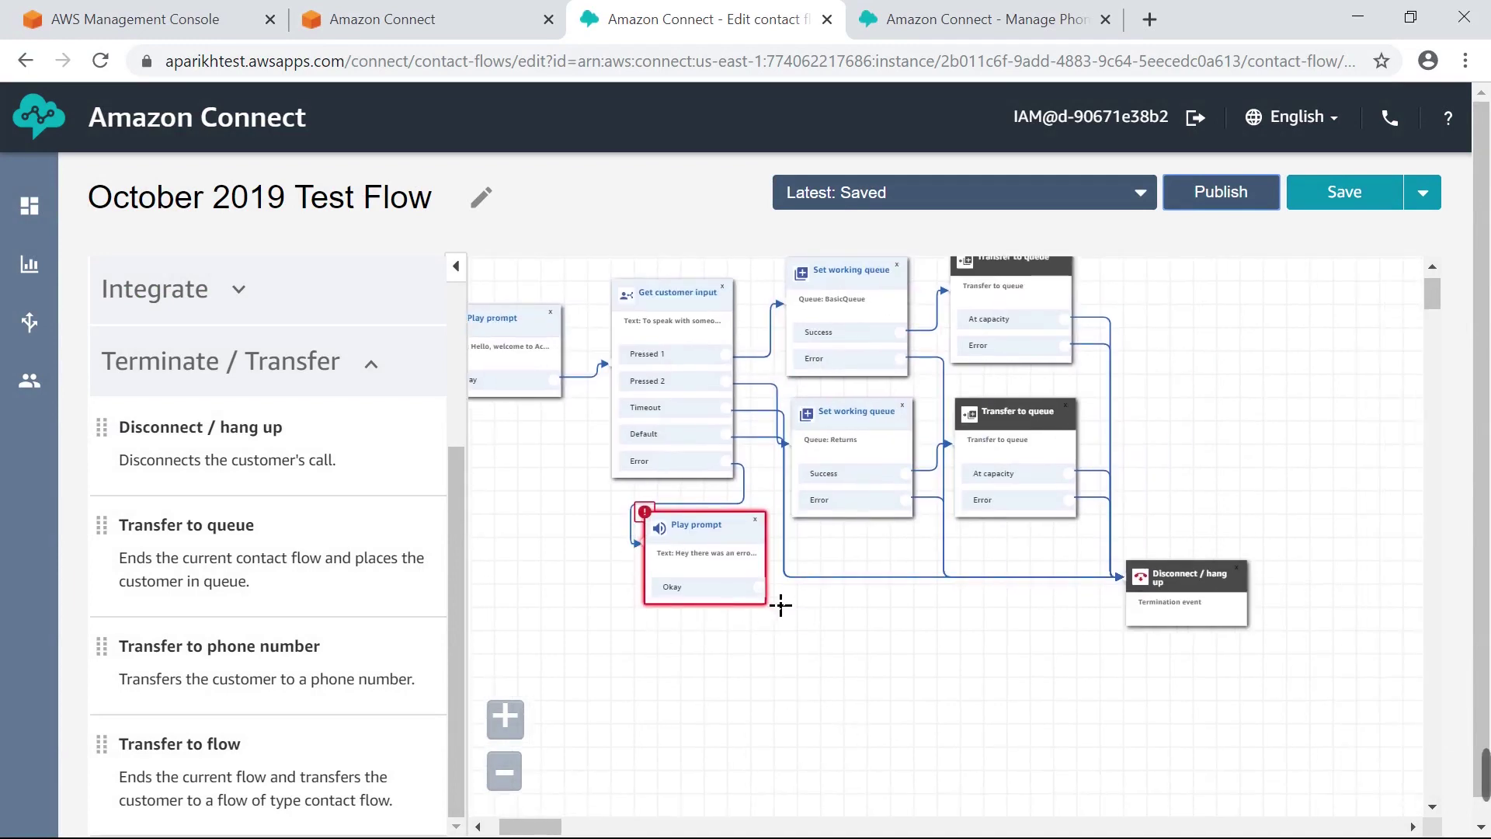
mouse_move(760, 588)
left_mouse_down()
mouse_move(975, 612)
mouse_move(1135, 598)
left_mouse_up()
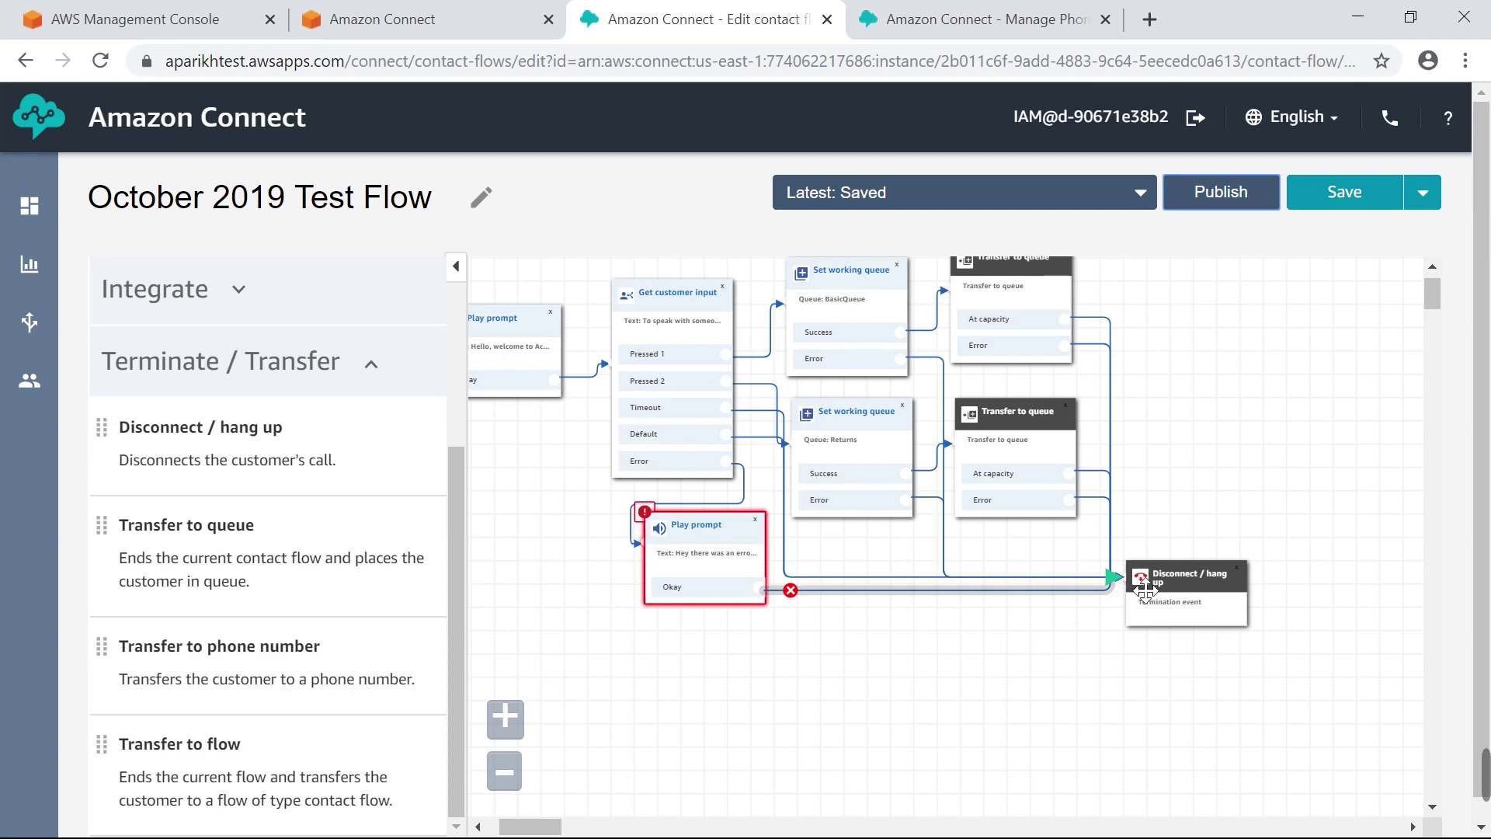
left_click(1338, 194)
left_click(1020, 344)
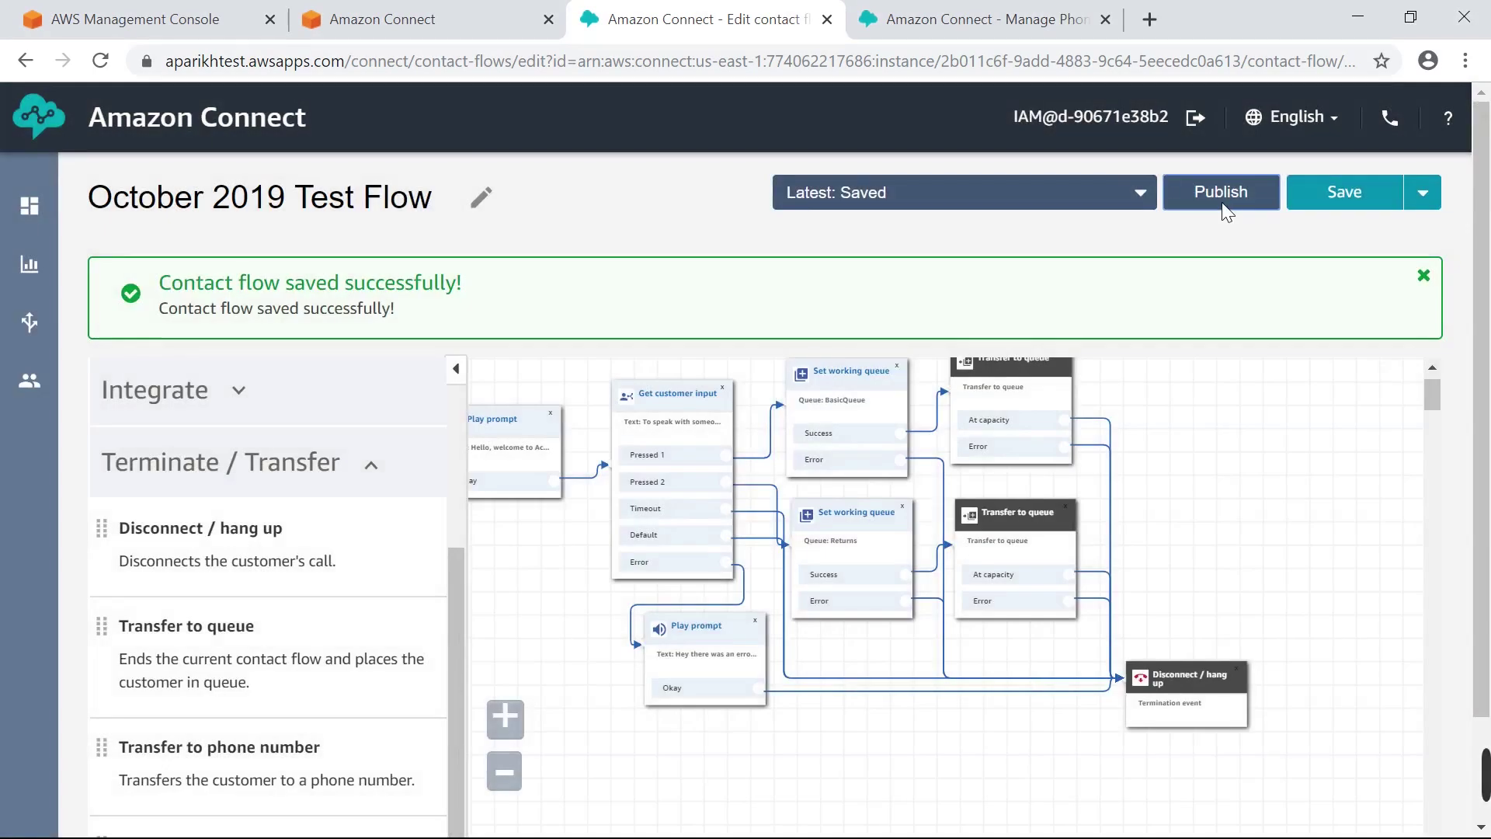
left_click(1222, 198)
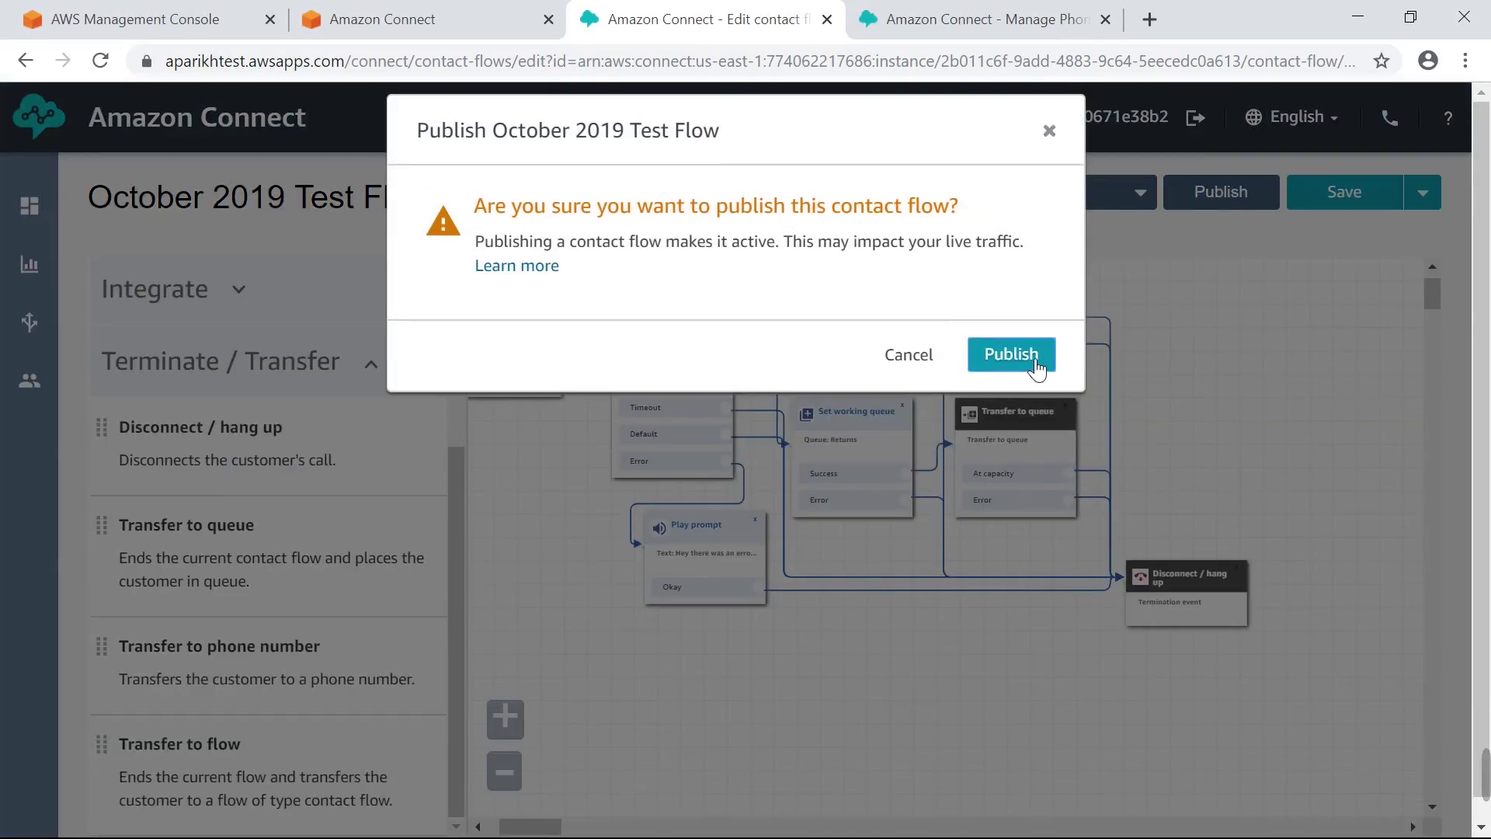
left_click(1011, 354)
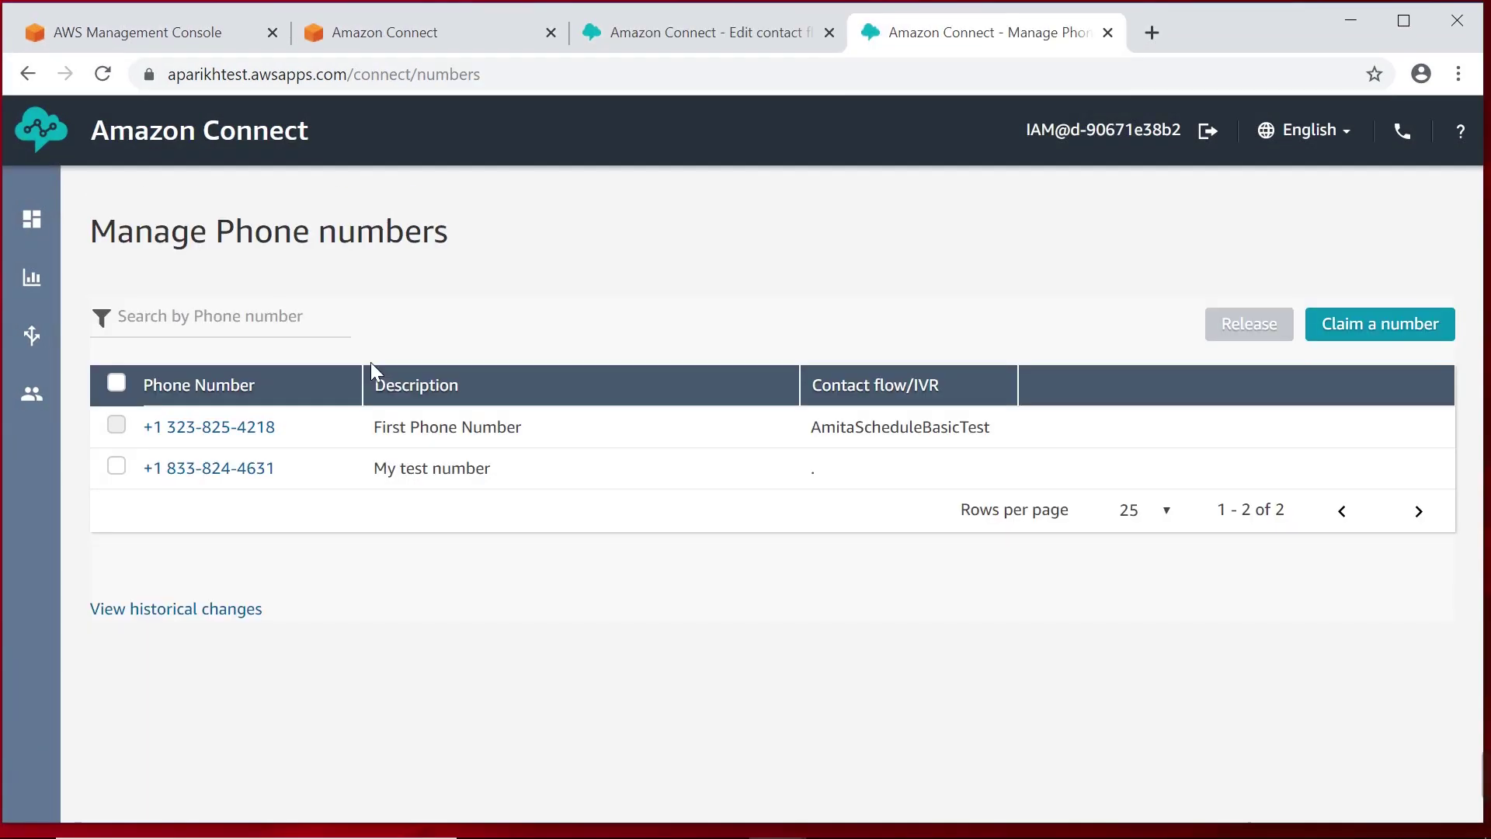
Set My test number's Contact flow / IVR to October 2019 Test Flow and save
left_click(203, 471)
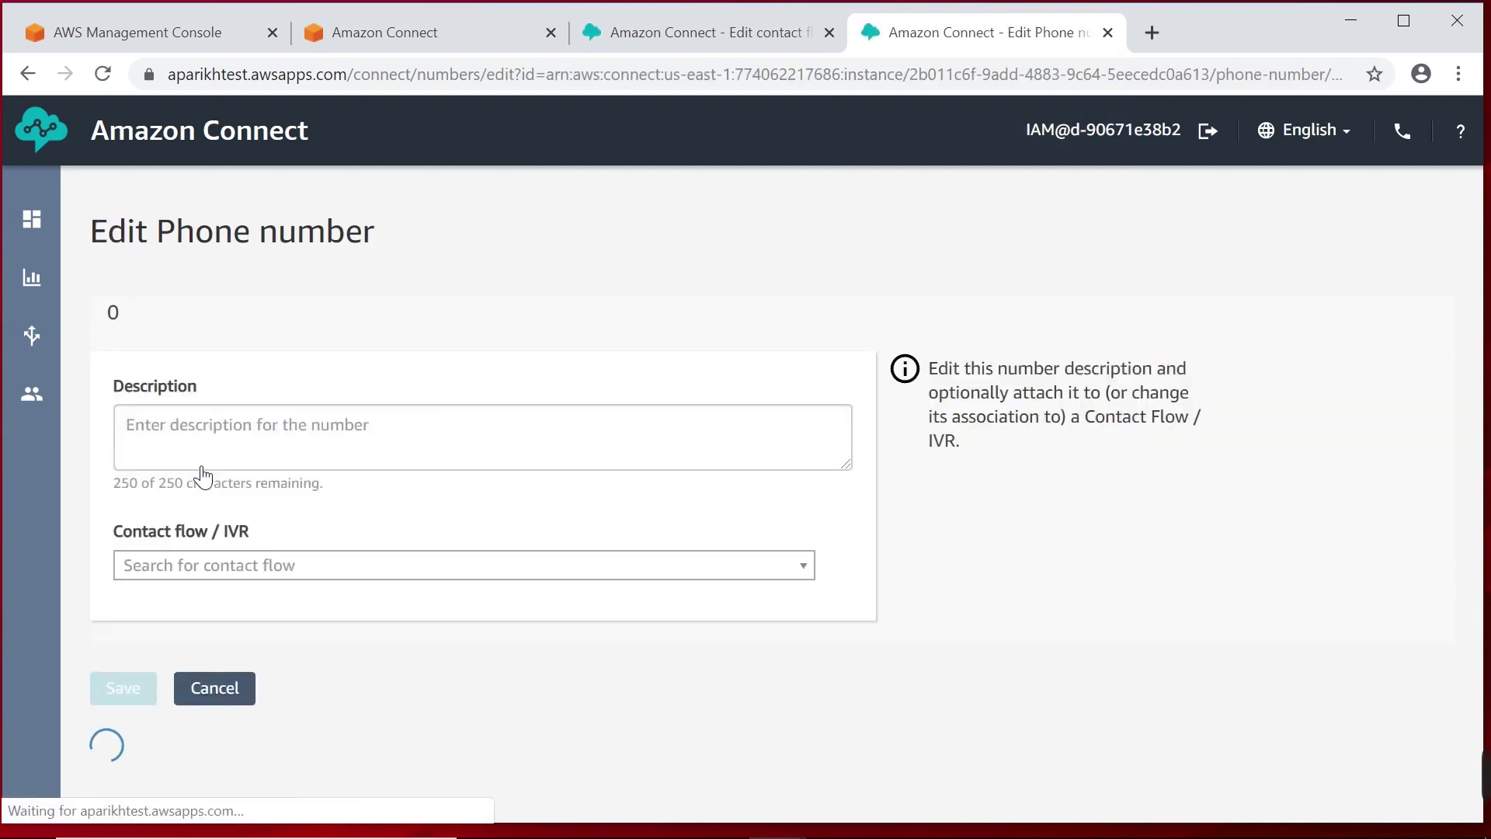
left_click(199, 567)
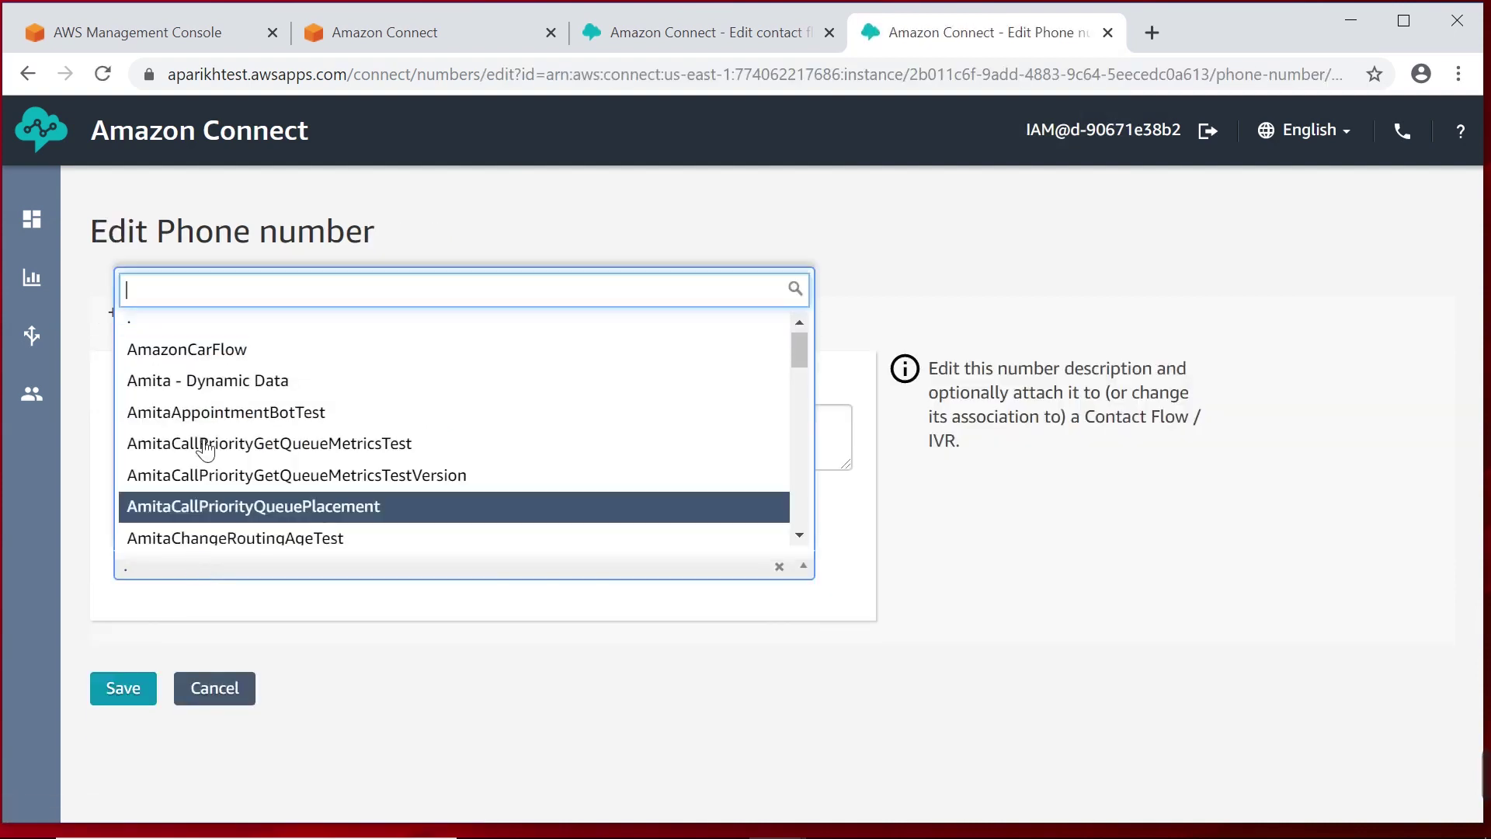
scroll(348, 416, "down", 7)
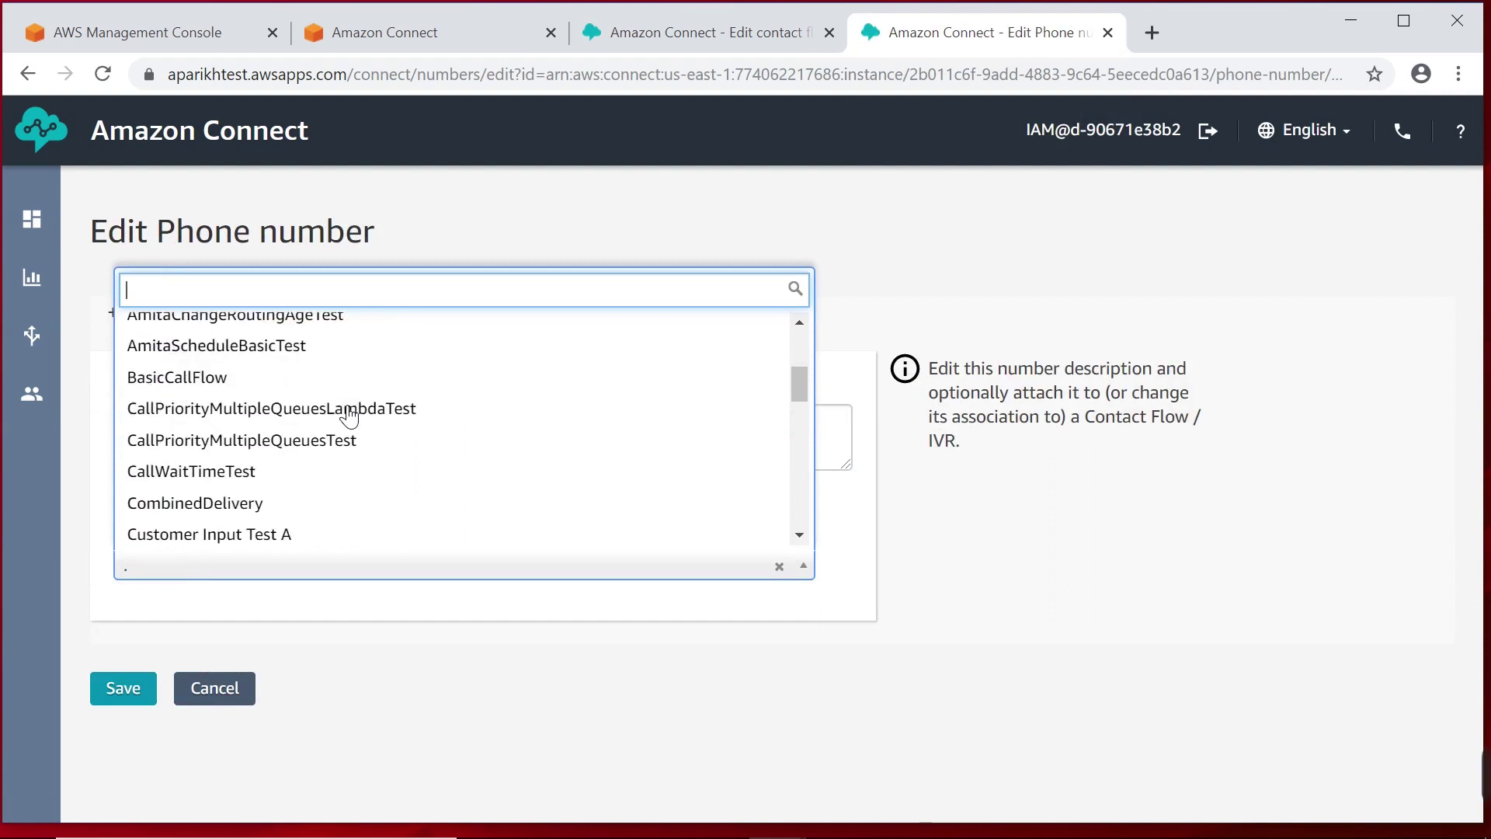
scroll(347, 413, "down", 3)
scroll(346, 413, "up", 3)
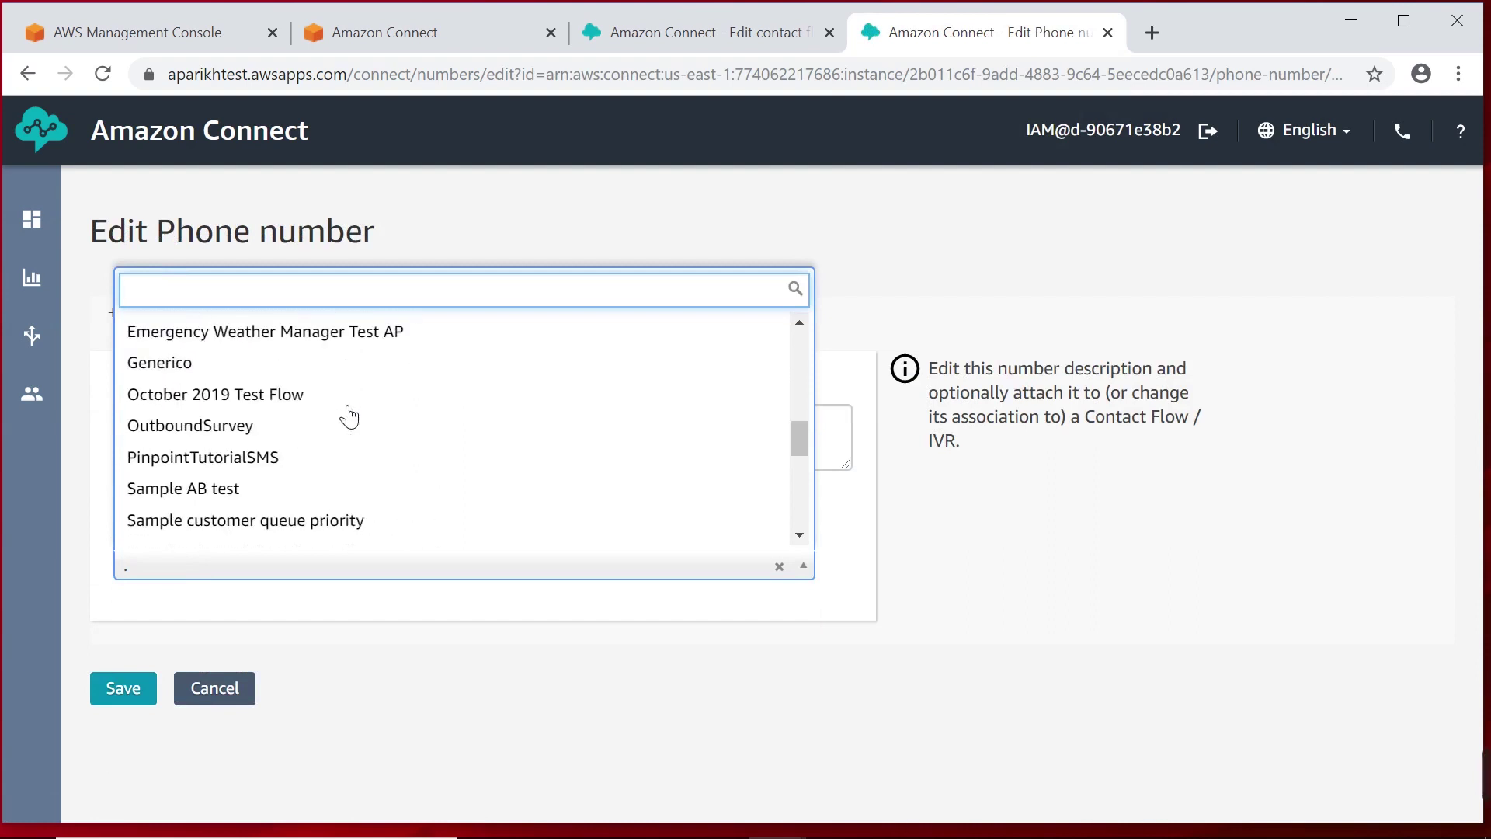
left_click(303, 407)
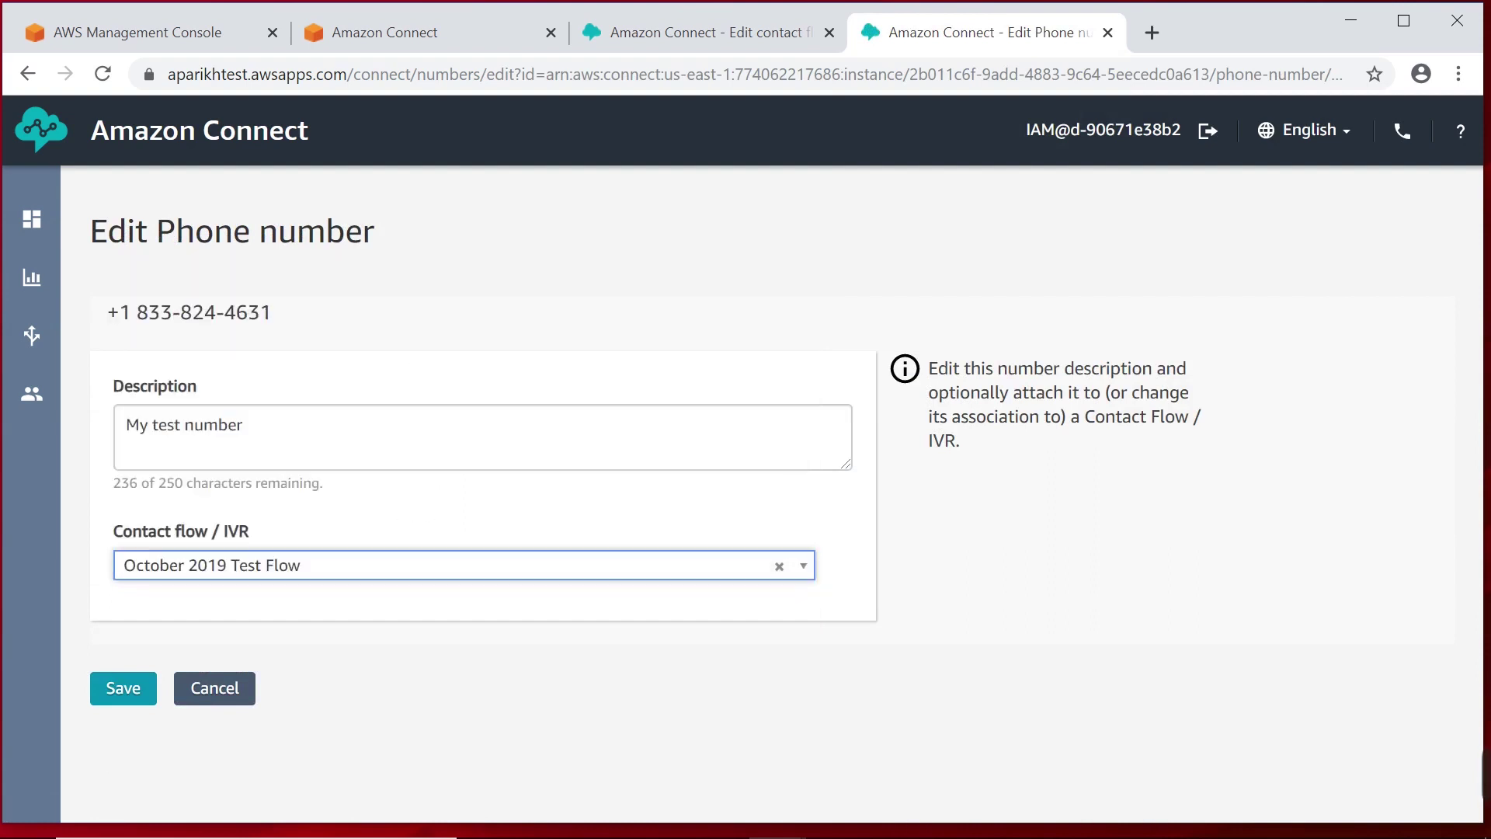
left_click(141, 695)
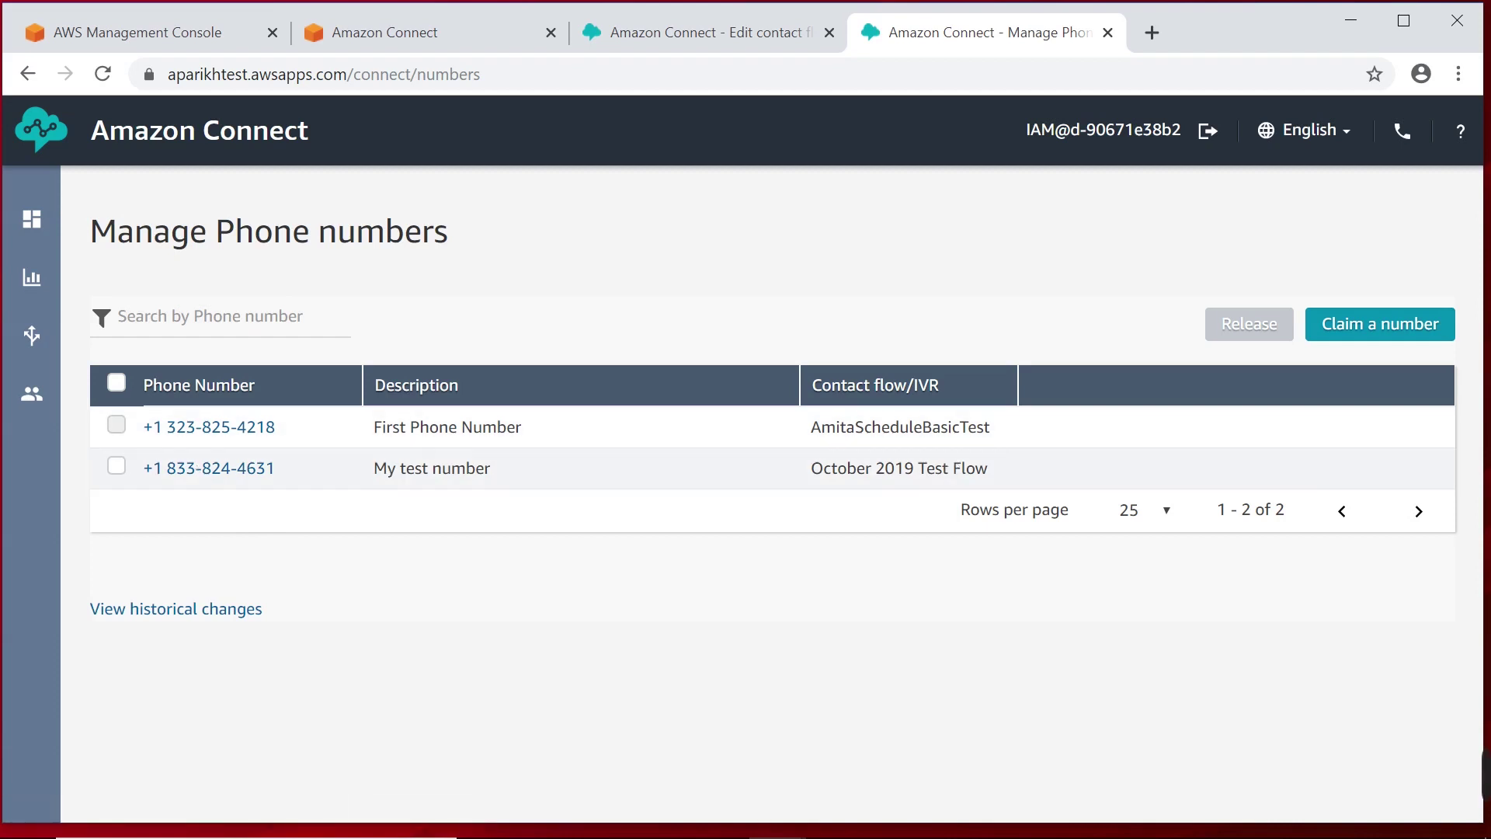
left_click(701, 42)
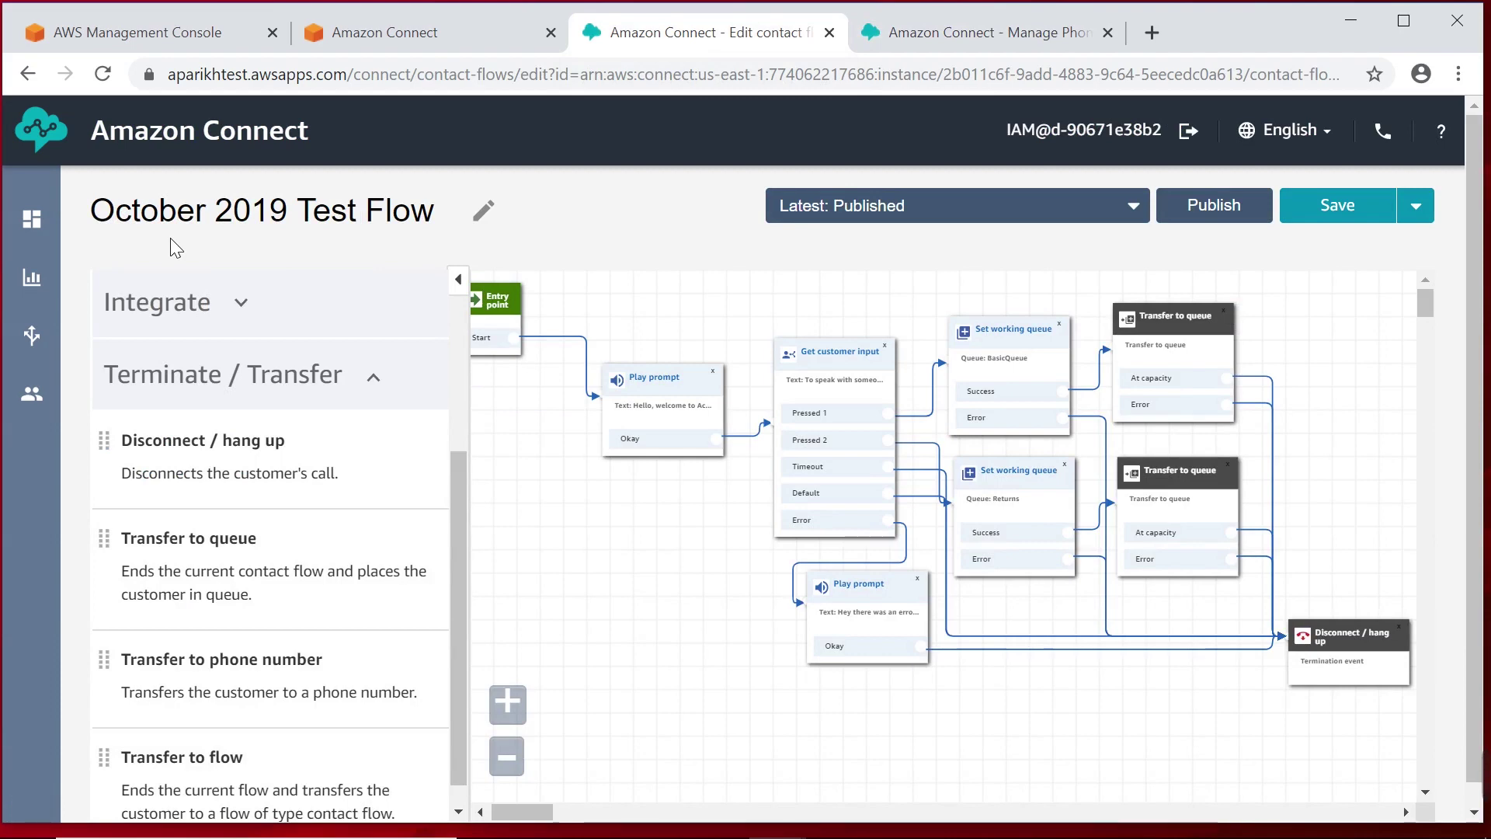
left_click(893, 35)
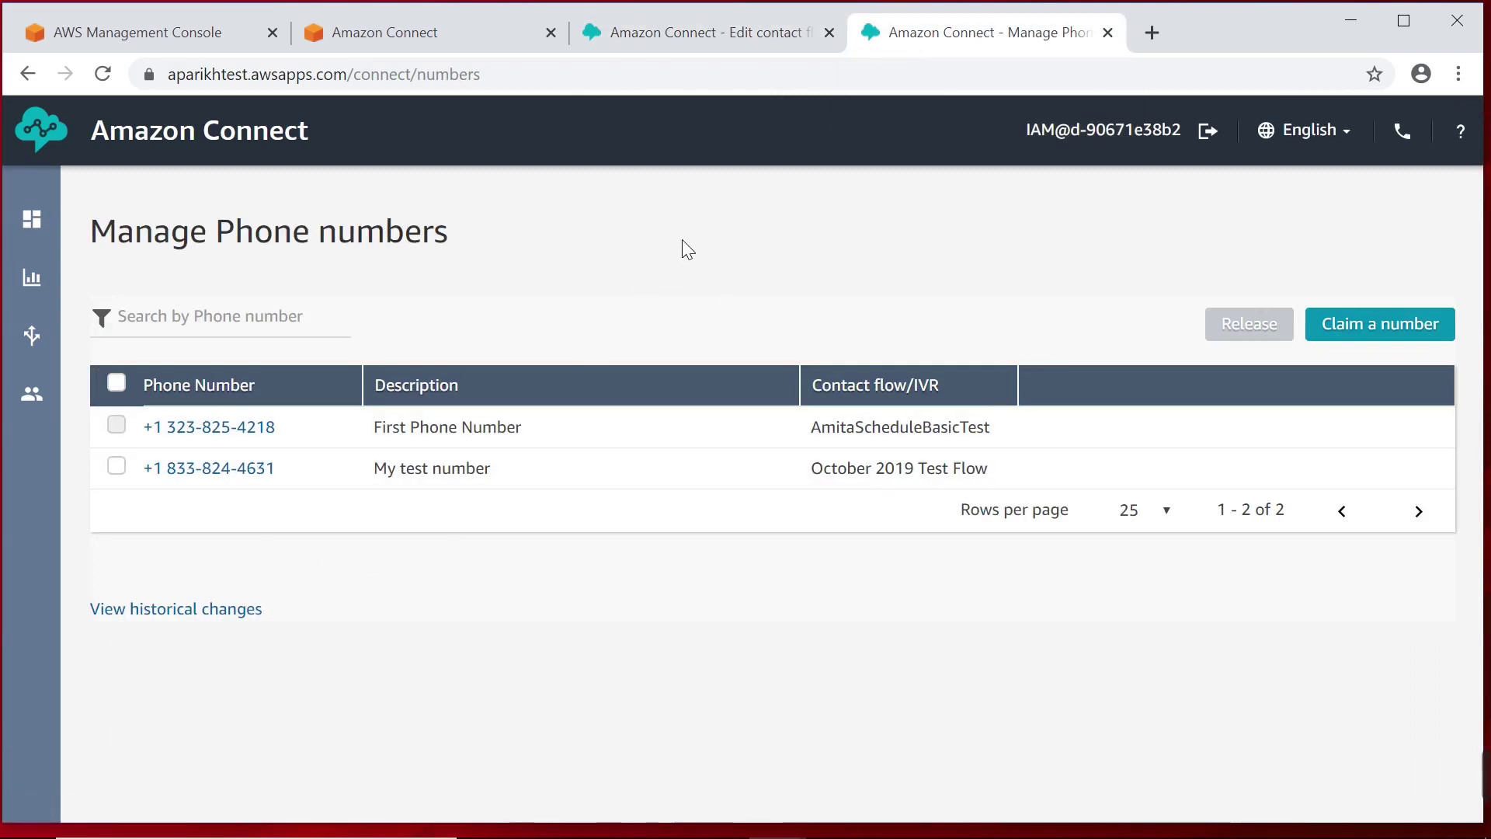
left_click(698, 41)
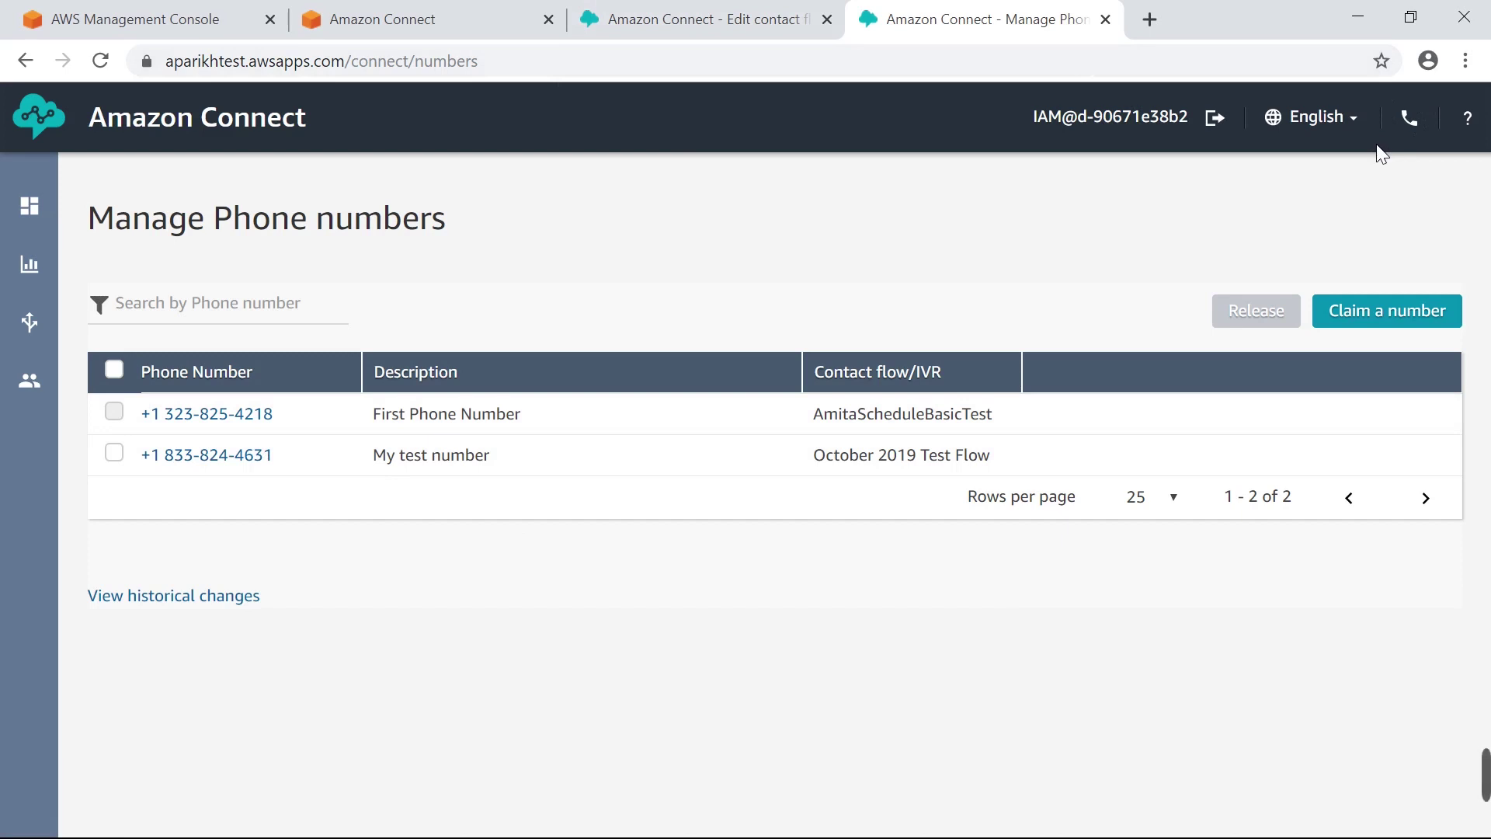
left_click(1409, 120)
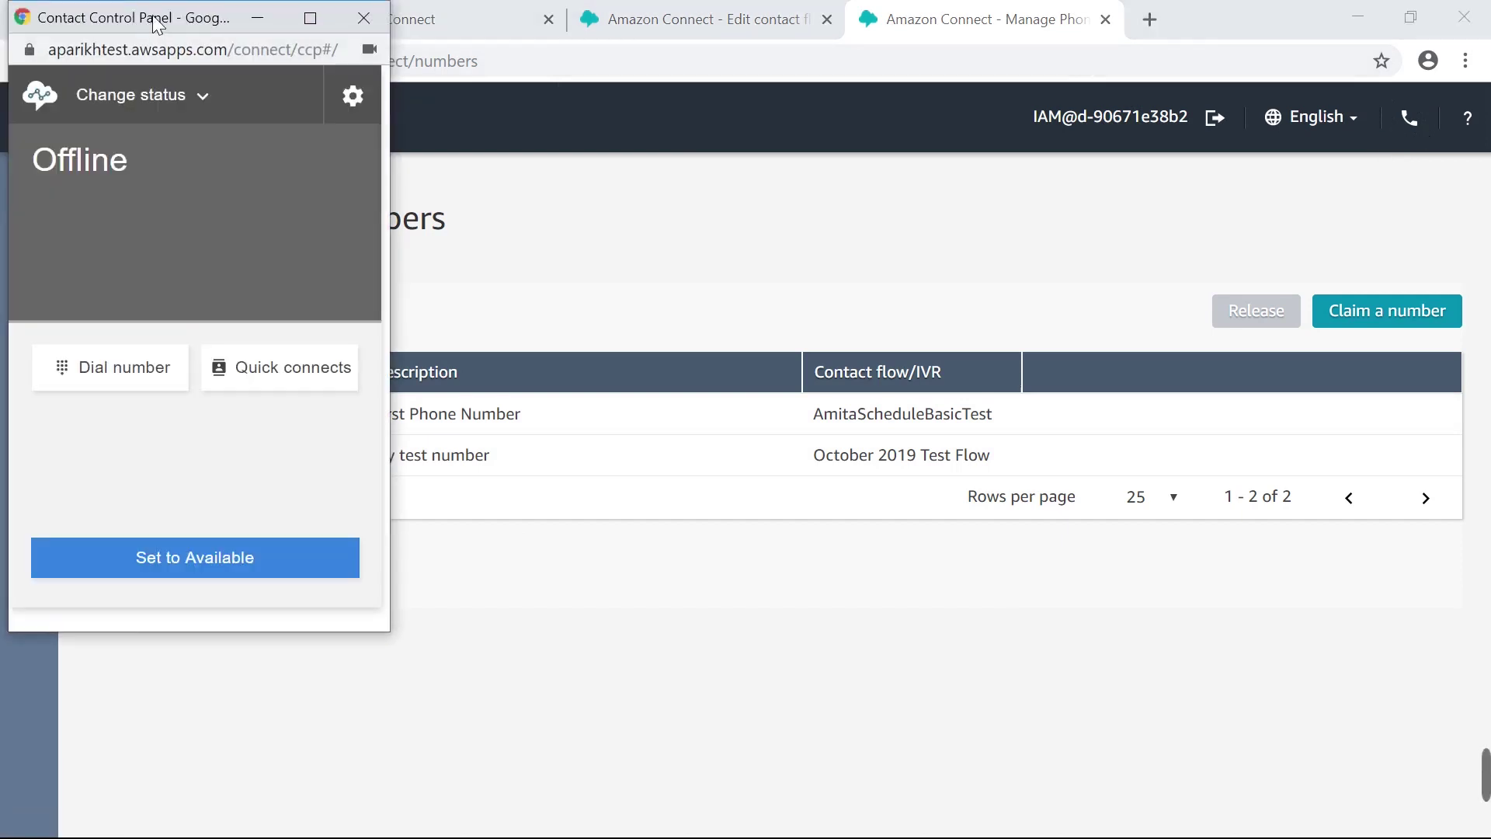
Set the agent to Available in the Contact Control Panel, with the October 2019 Test Flow editor behind it
left_click_drag(153, 17, 187, 51)
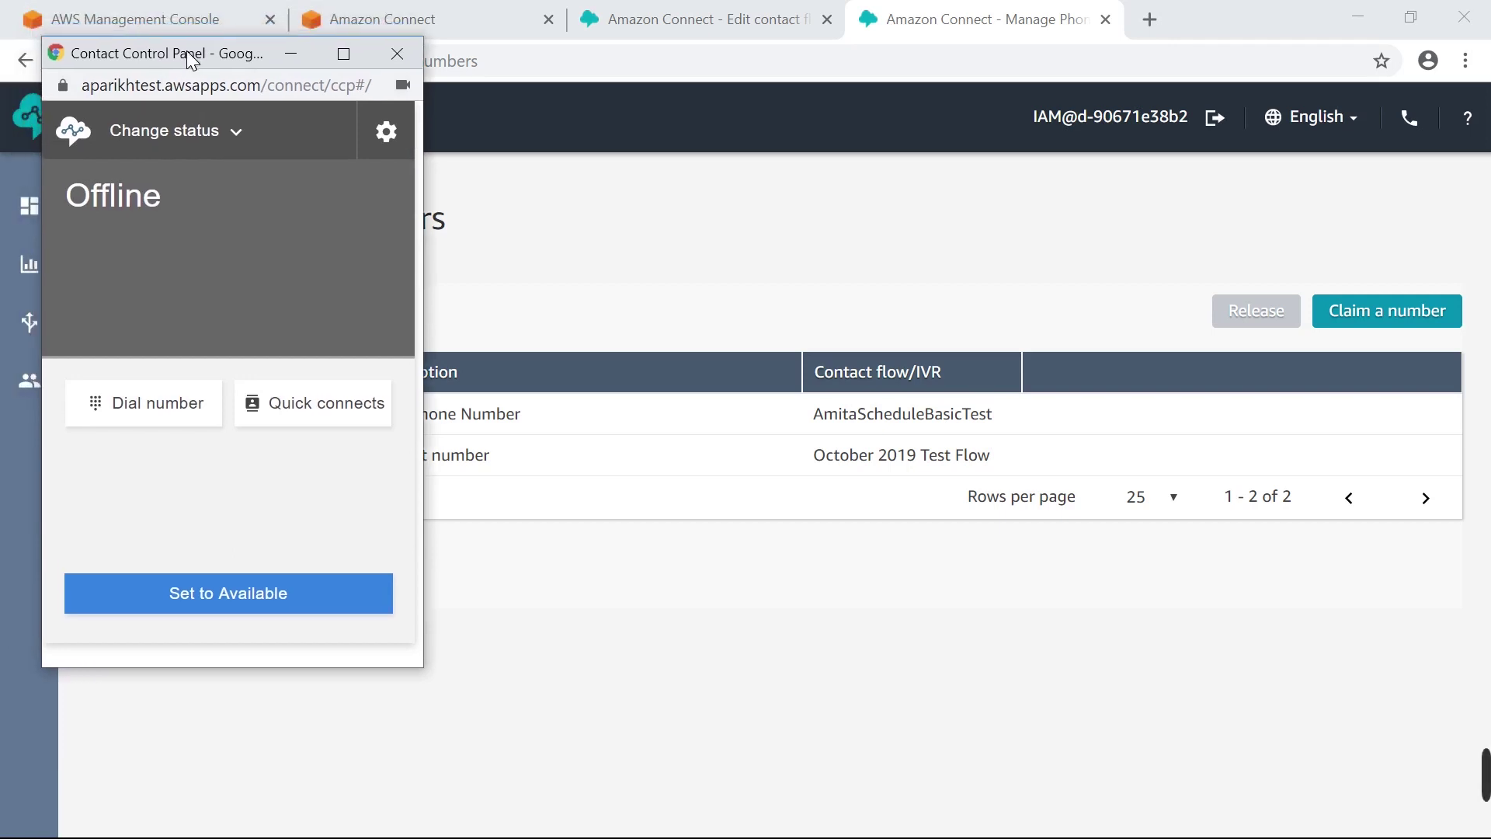
left_click(194, 135)
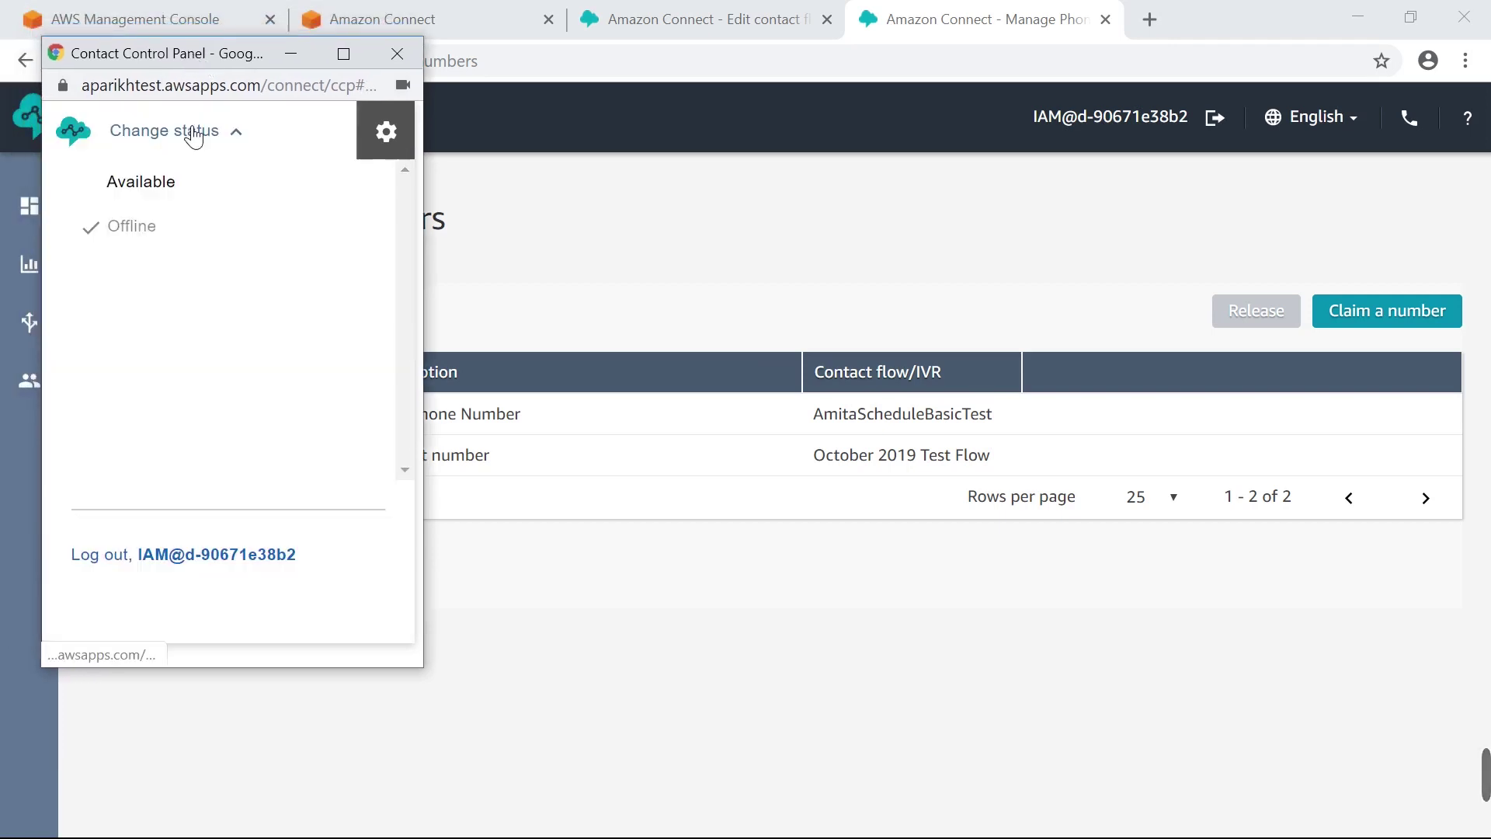
left_click(184, 194)
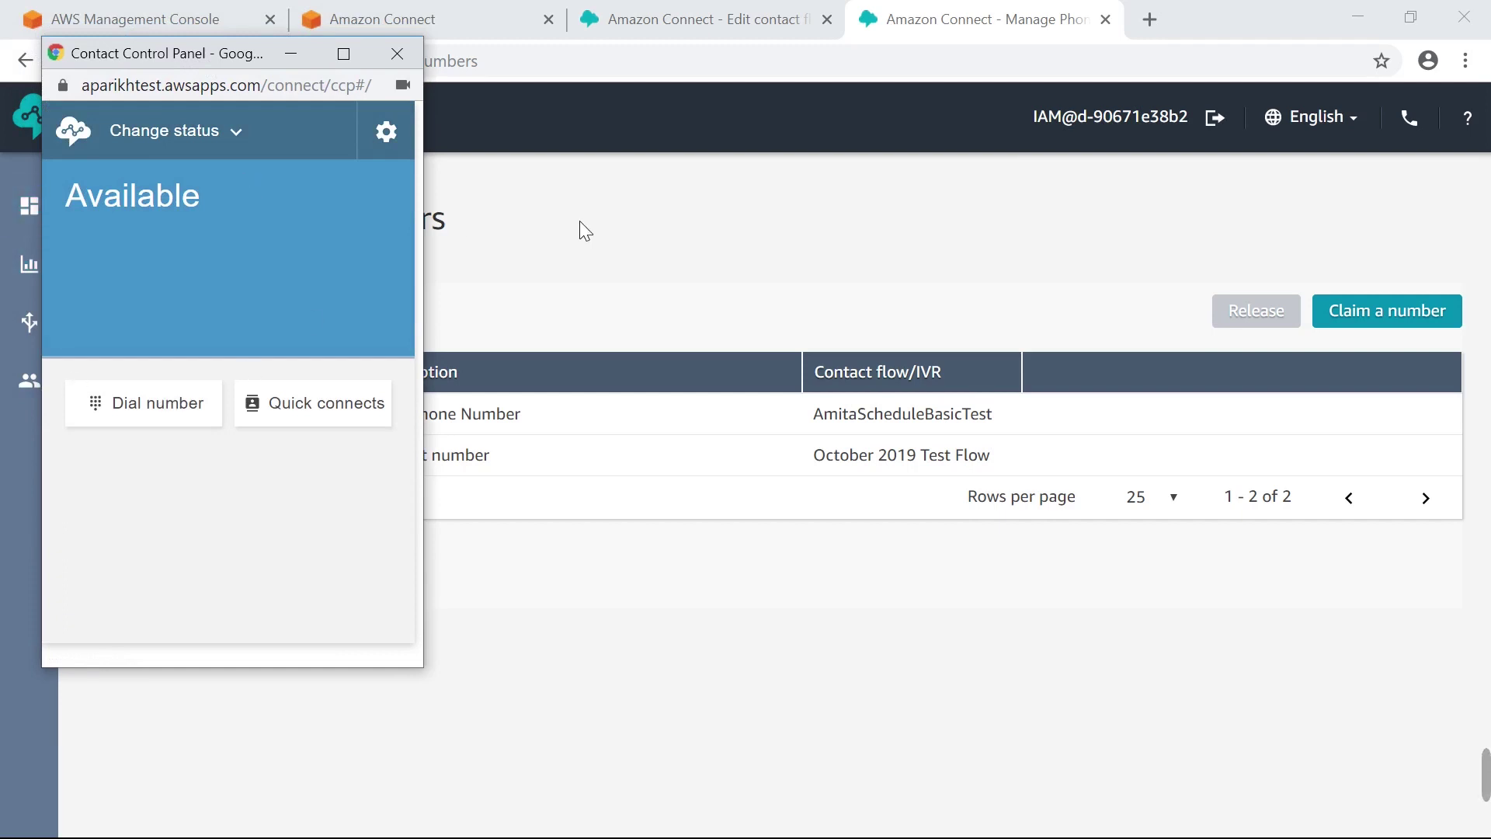
left_click(682, 27)
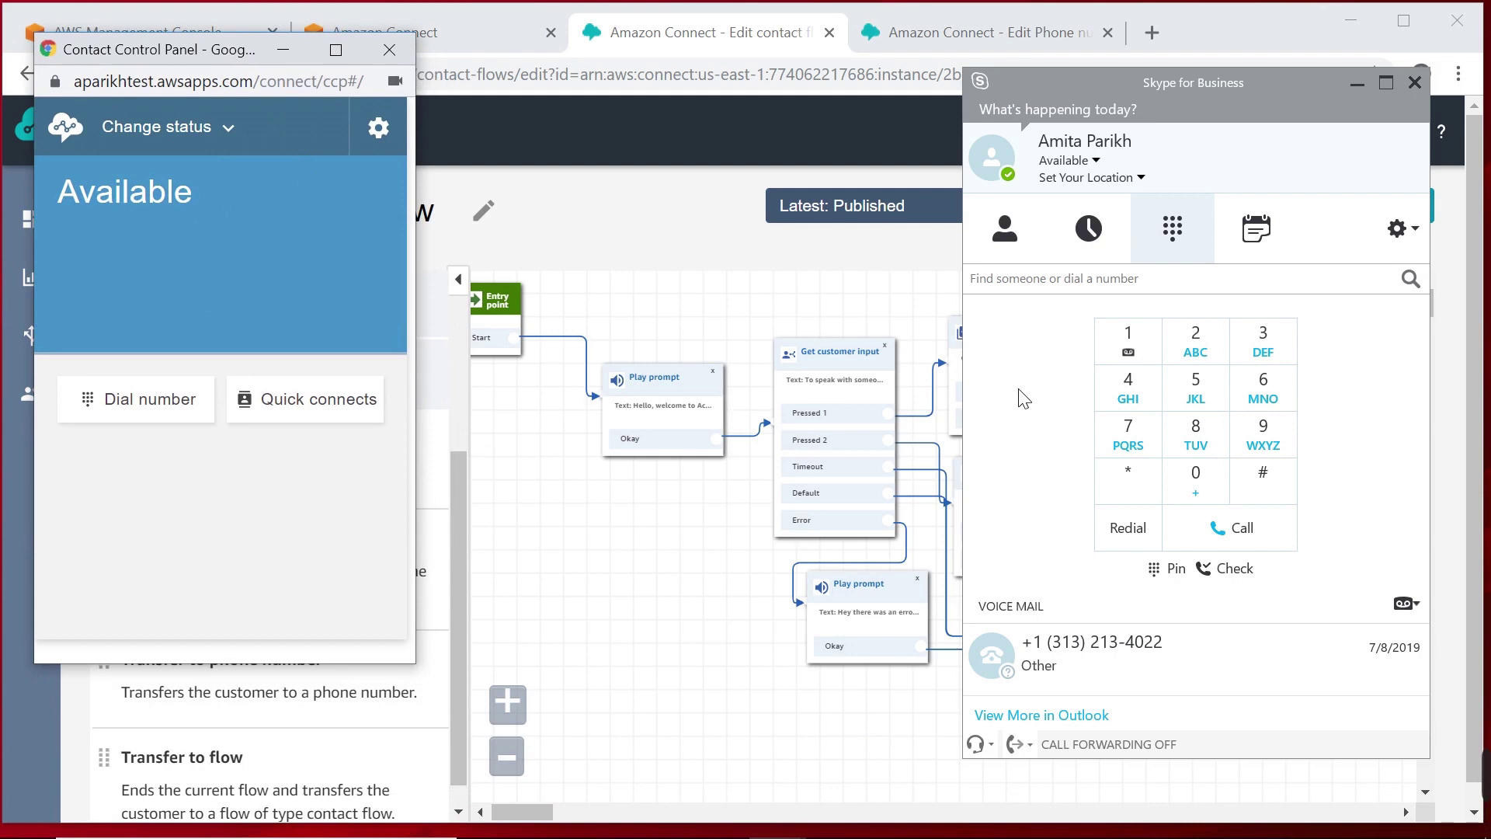
Call the pasted test number from Skype for Business and adjust the call window and volume
left_click(1409, 279)
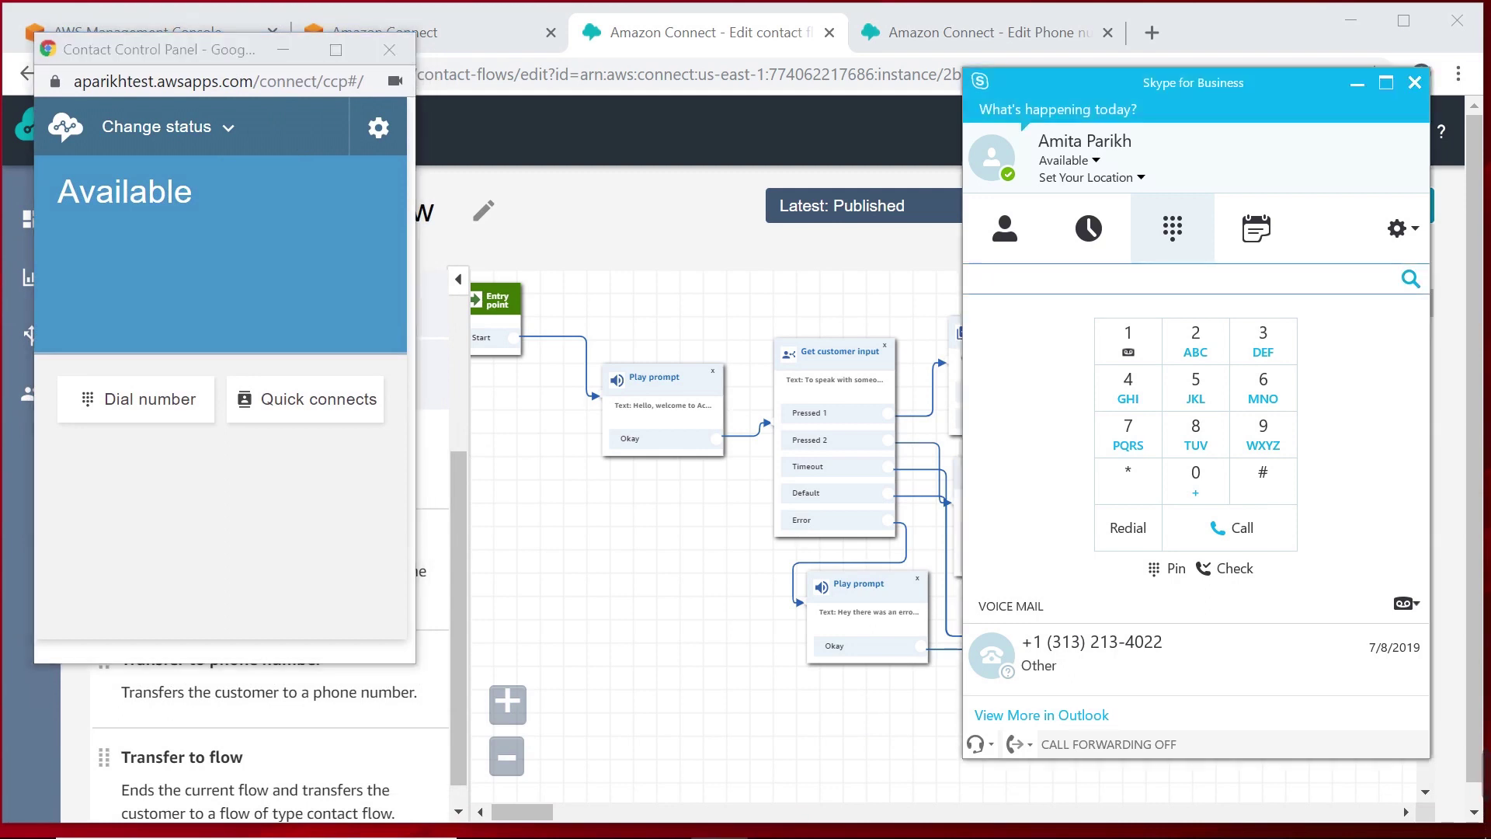
key("ctrl+v")
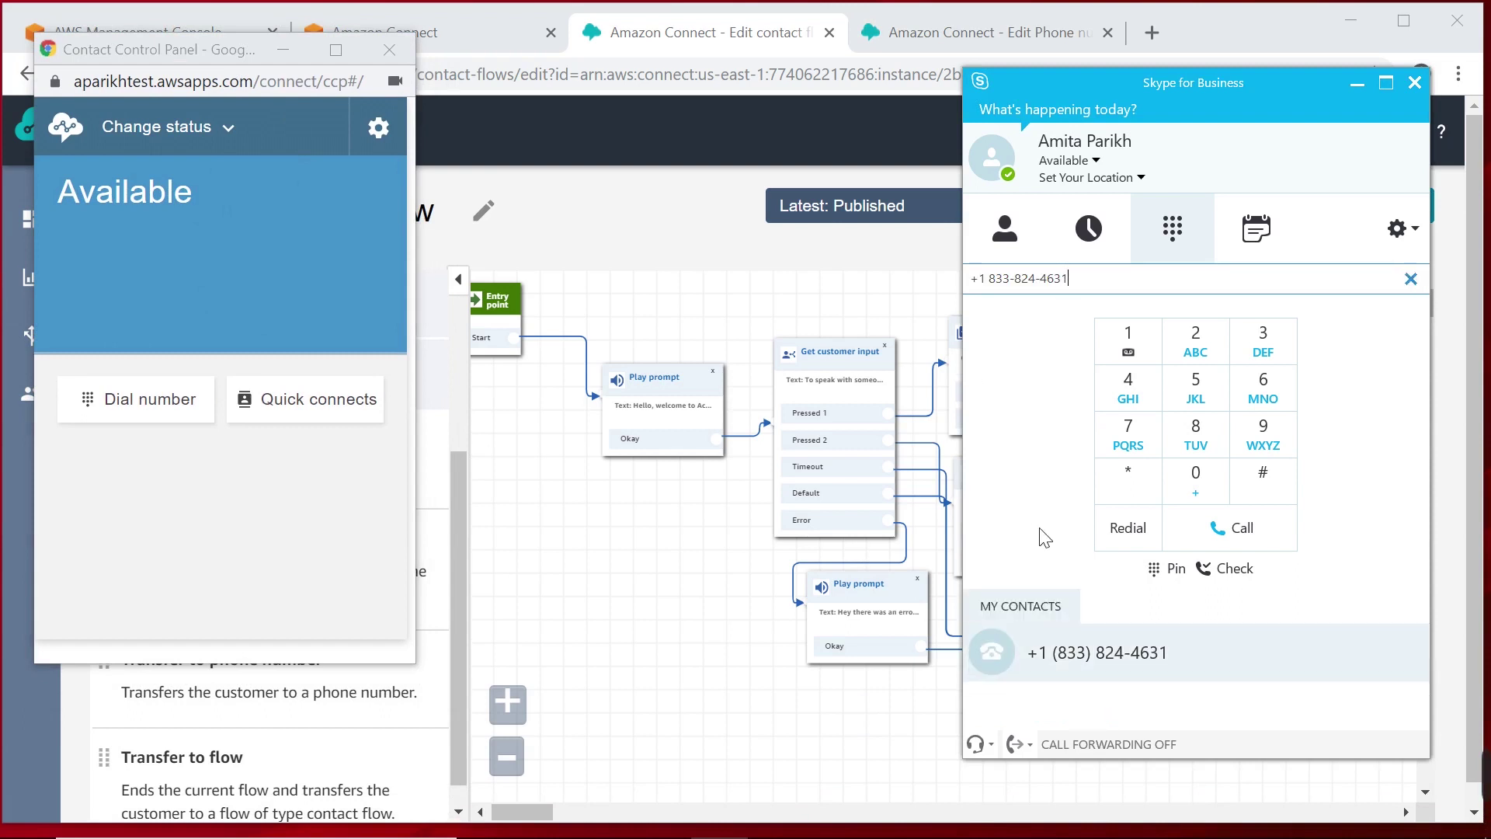
left_click(1246, 536)
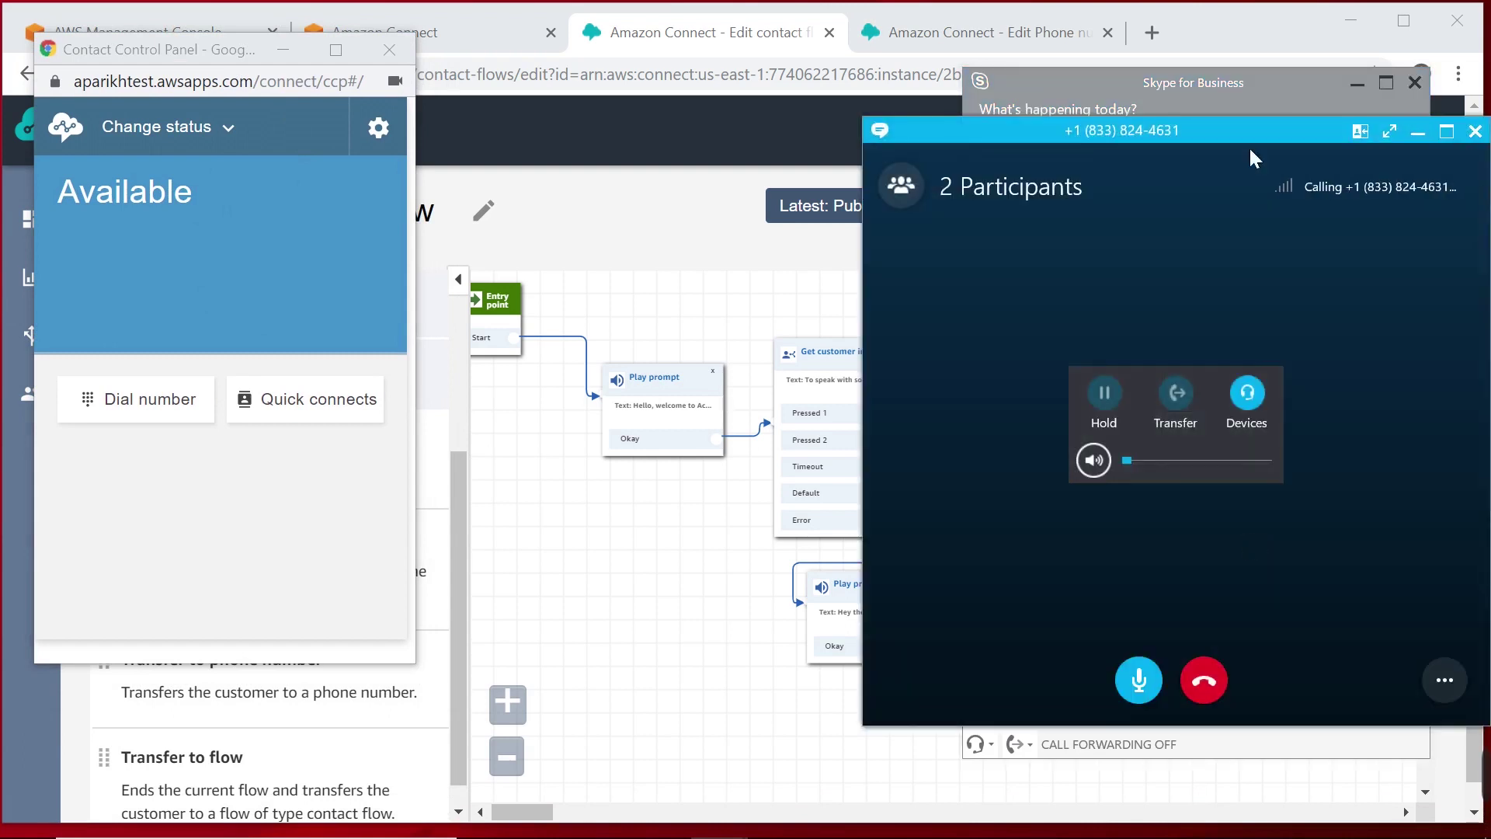
left_click_drag(1245, 129, 1163, 138)
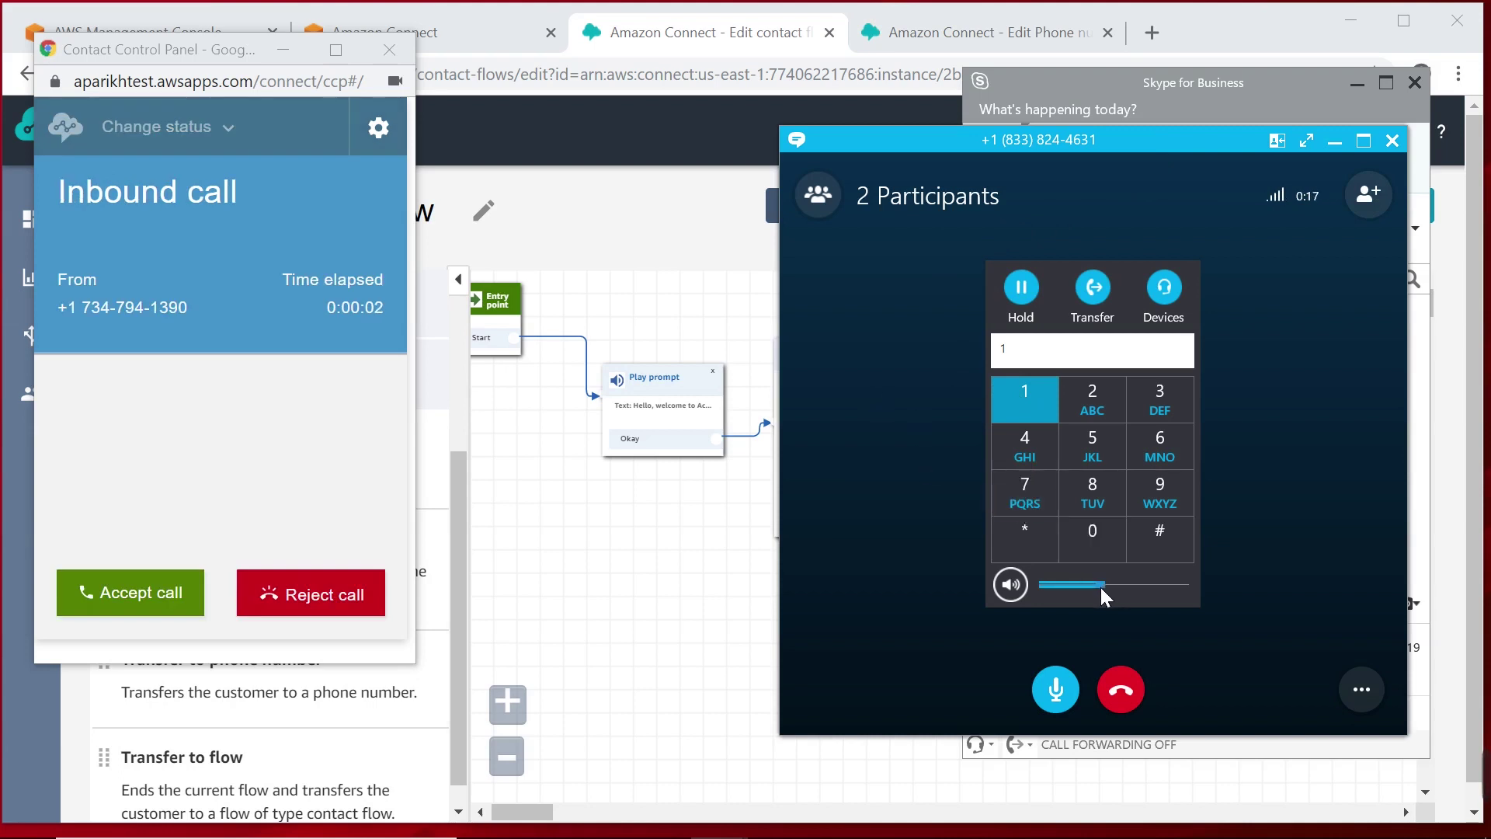
left_click_drag(1081, 584, 1057, 584)
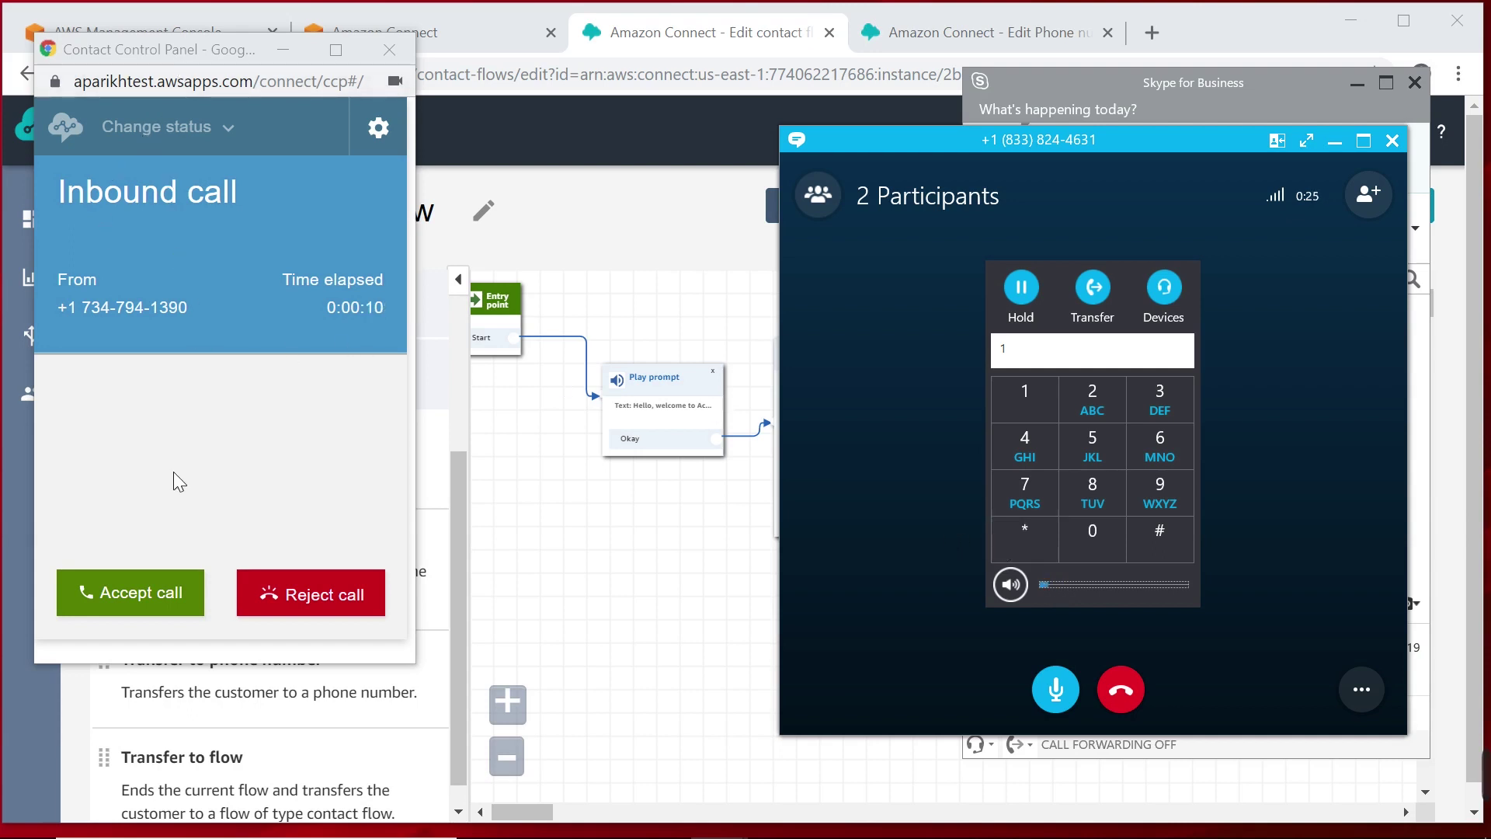
Accept and then end the incoming test call, and minimize Skype
left_click(159, 598)
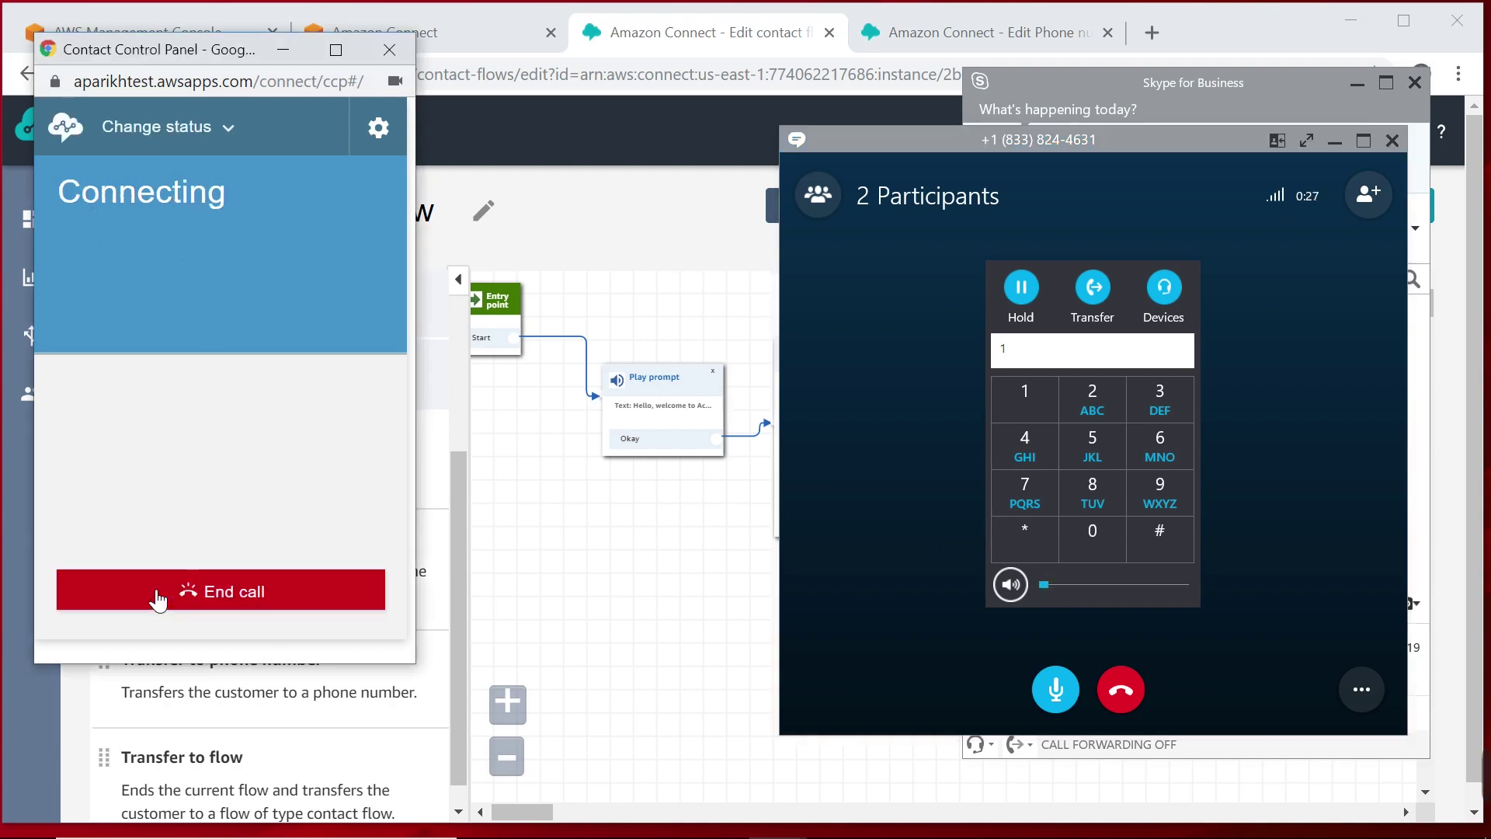
left_click(157, 598)
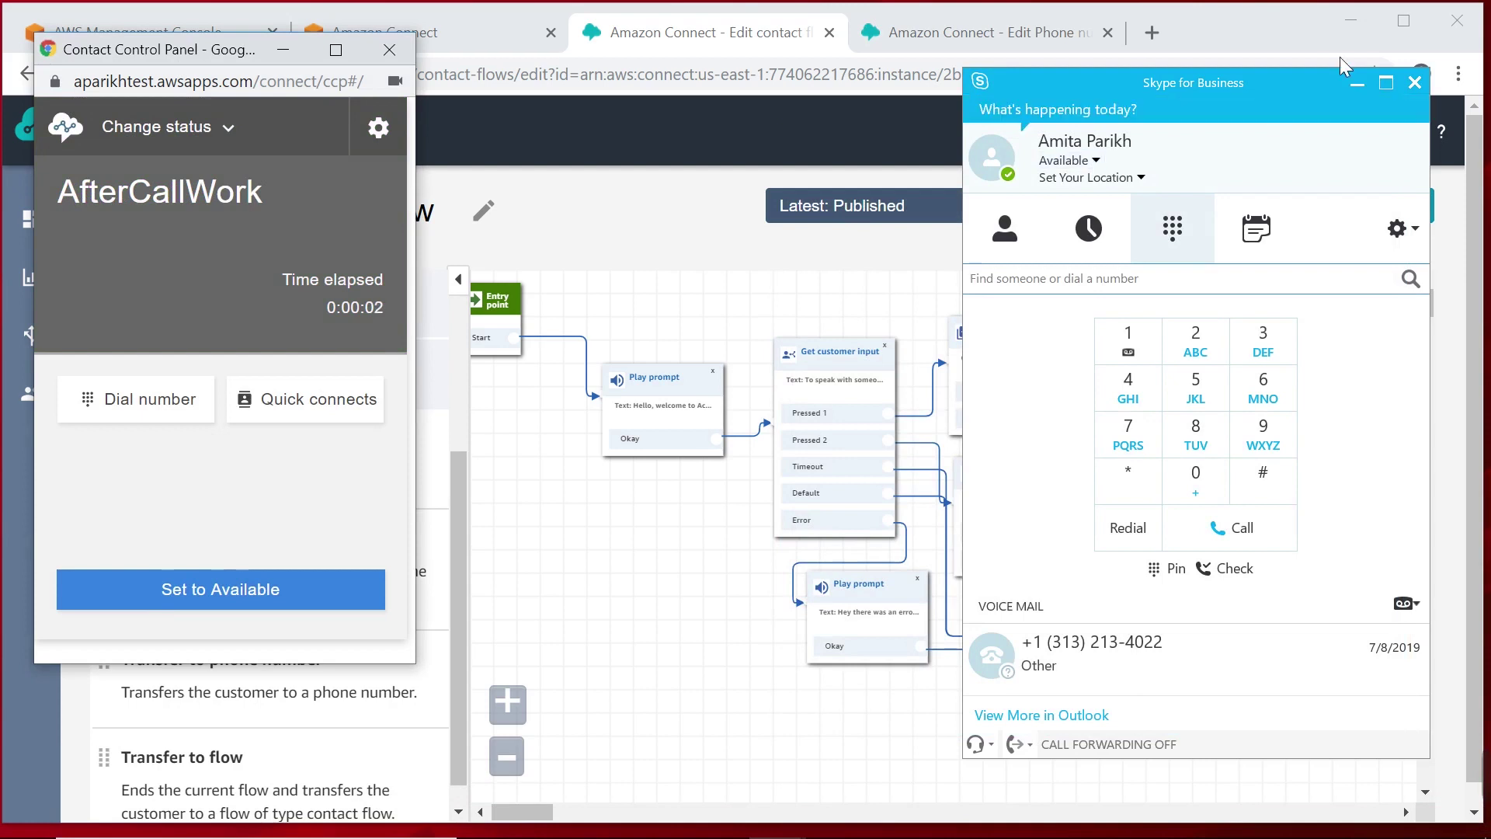
left_click(1355, 84)
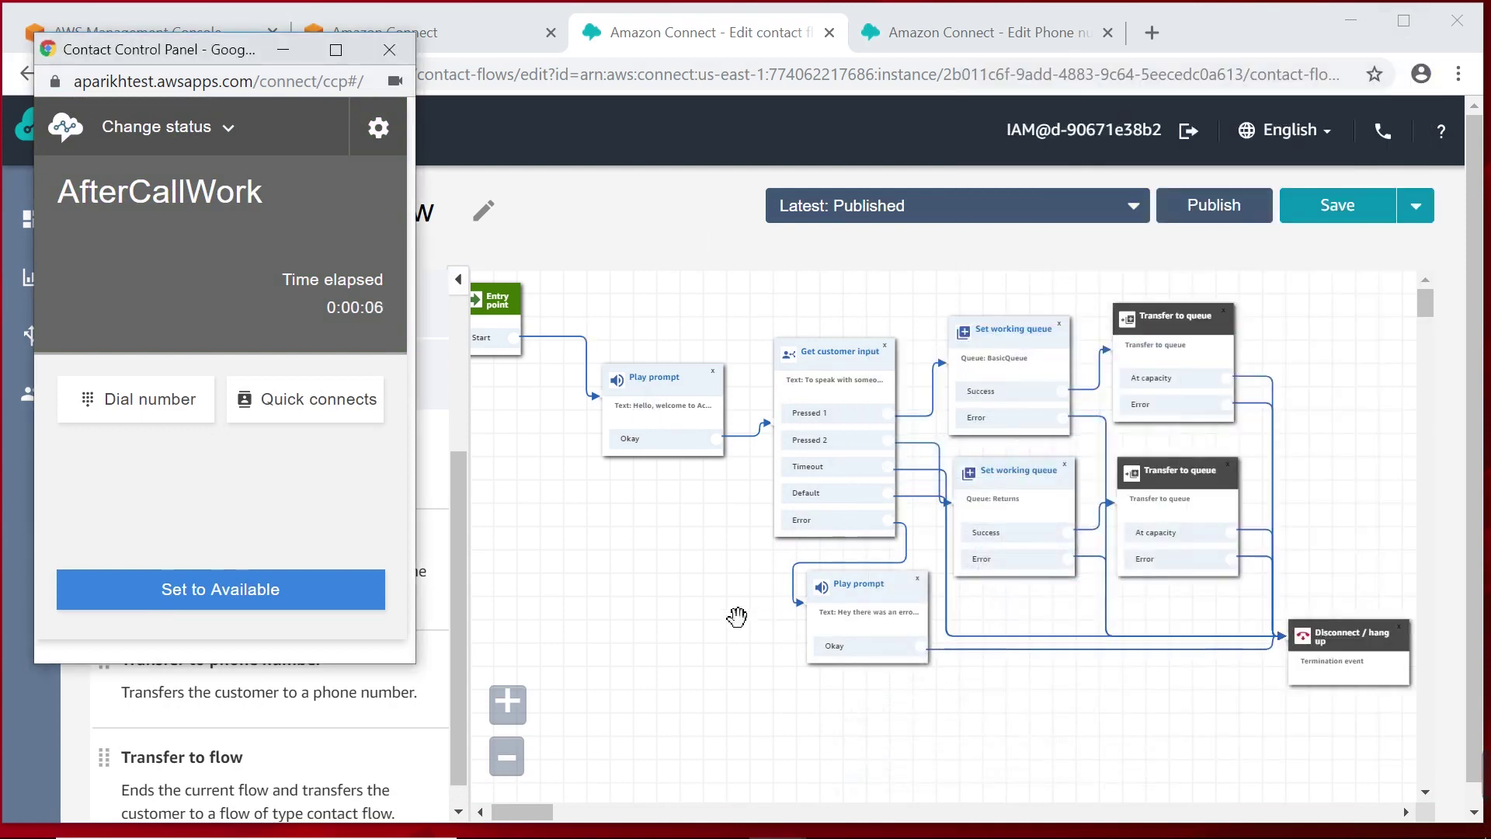
Switch the agent status to Available, then Offline, and minimize the agent panel
left_click(162, 132)
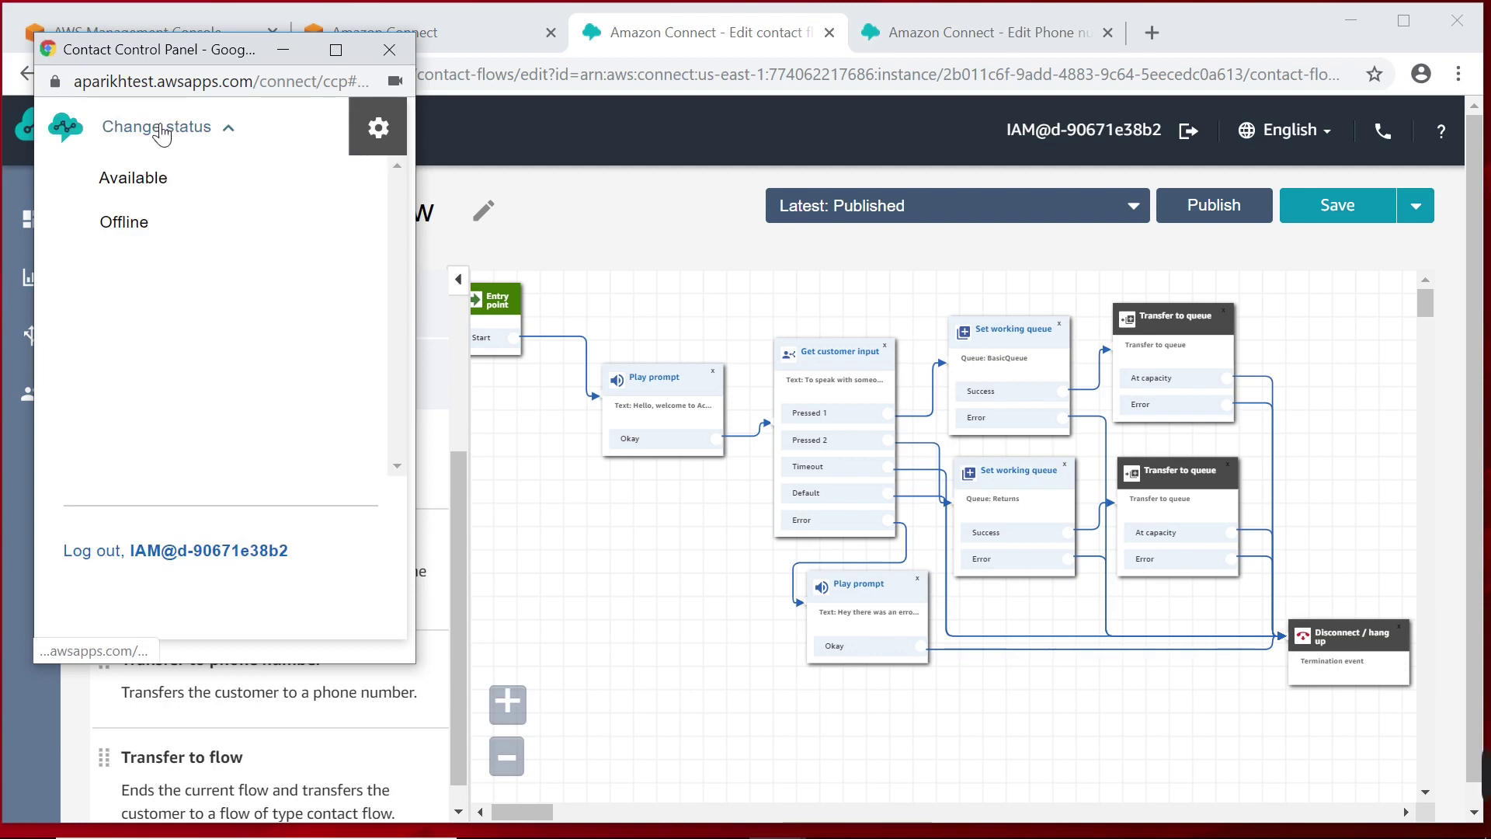
left_click(166, 179)
left_click(203, 142)
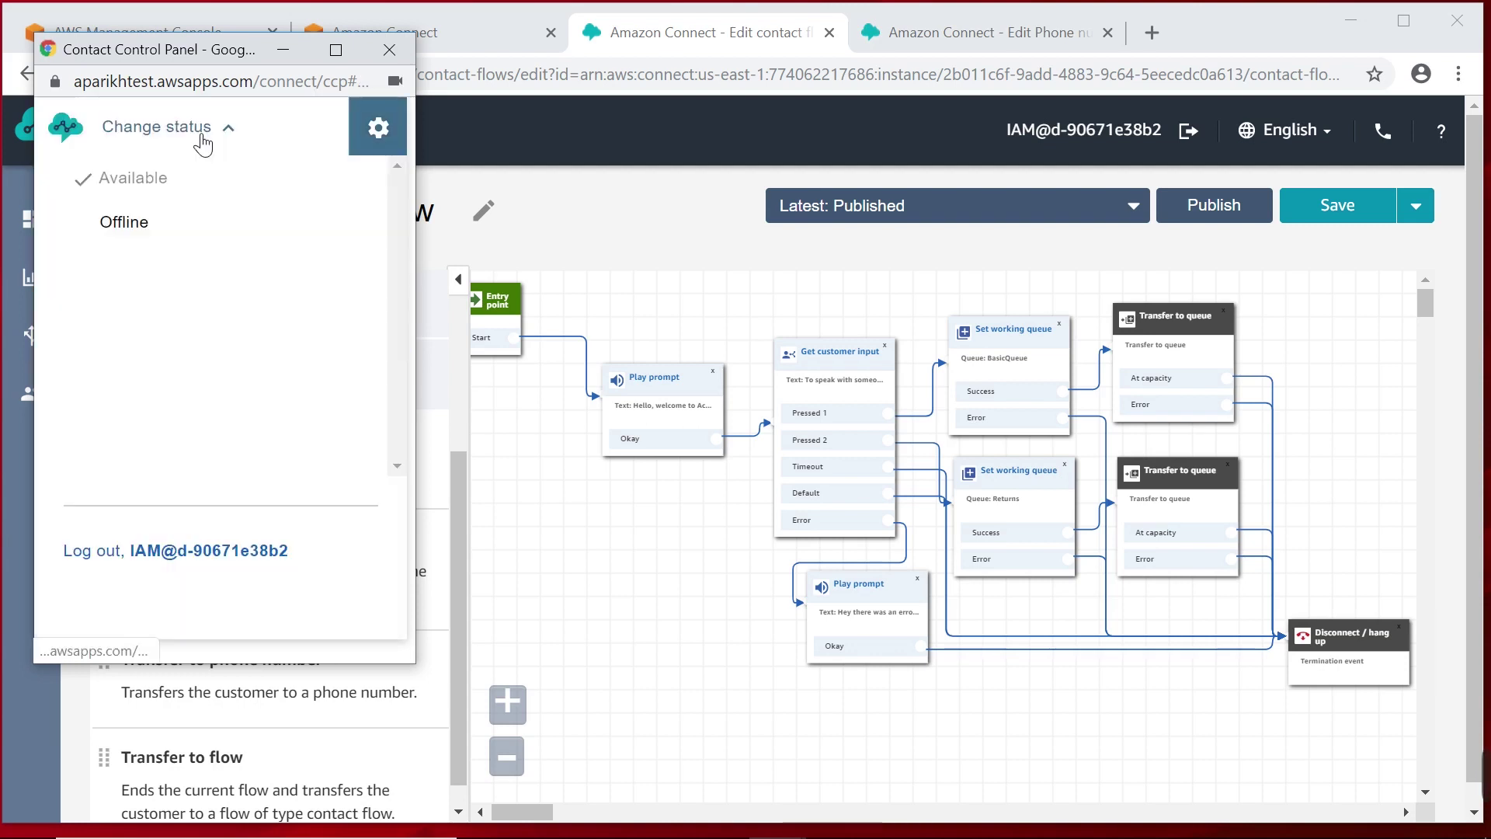
left_click(139, 210)
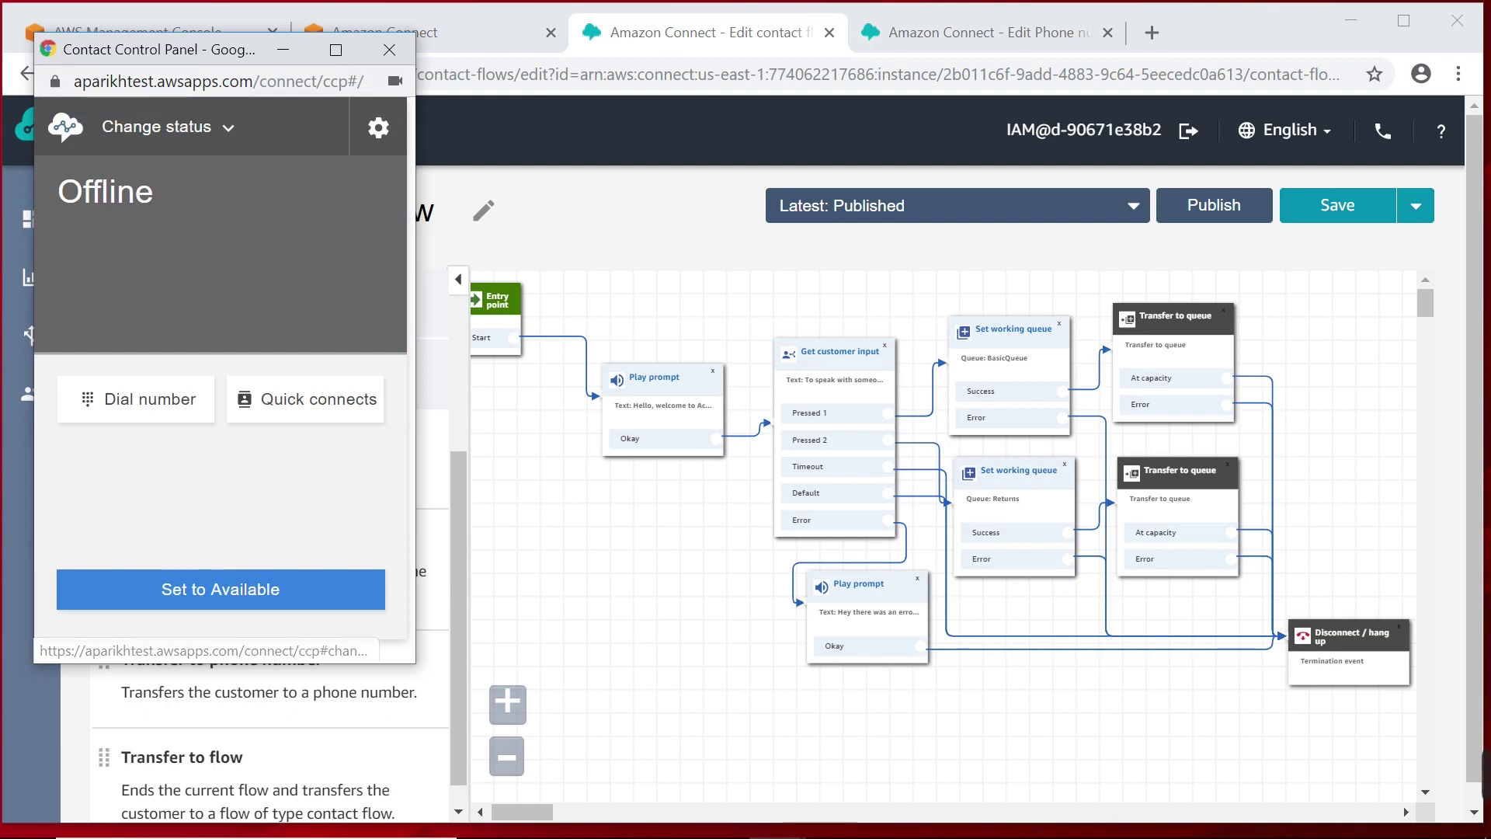
left_click(284, 49)
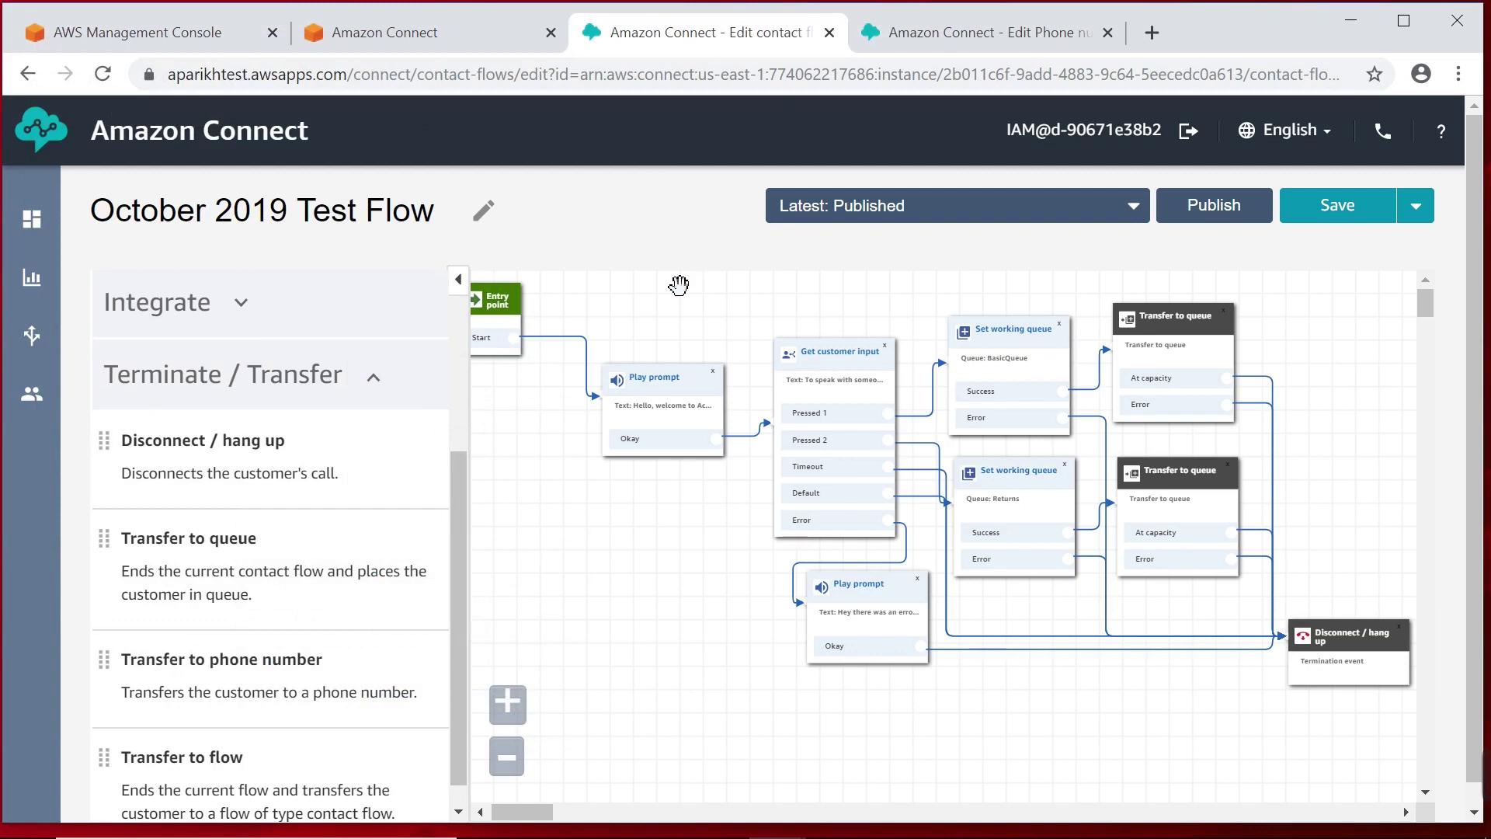